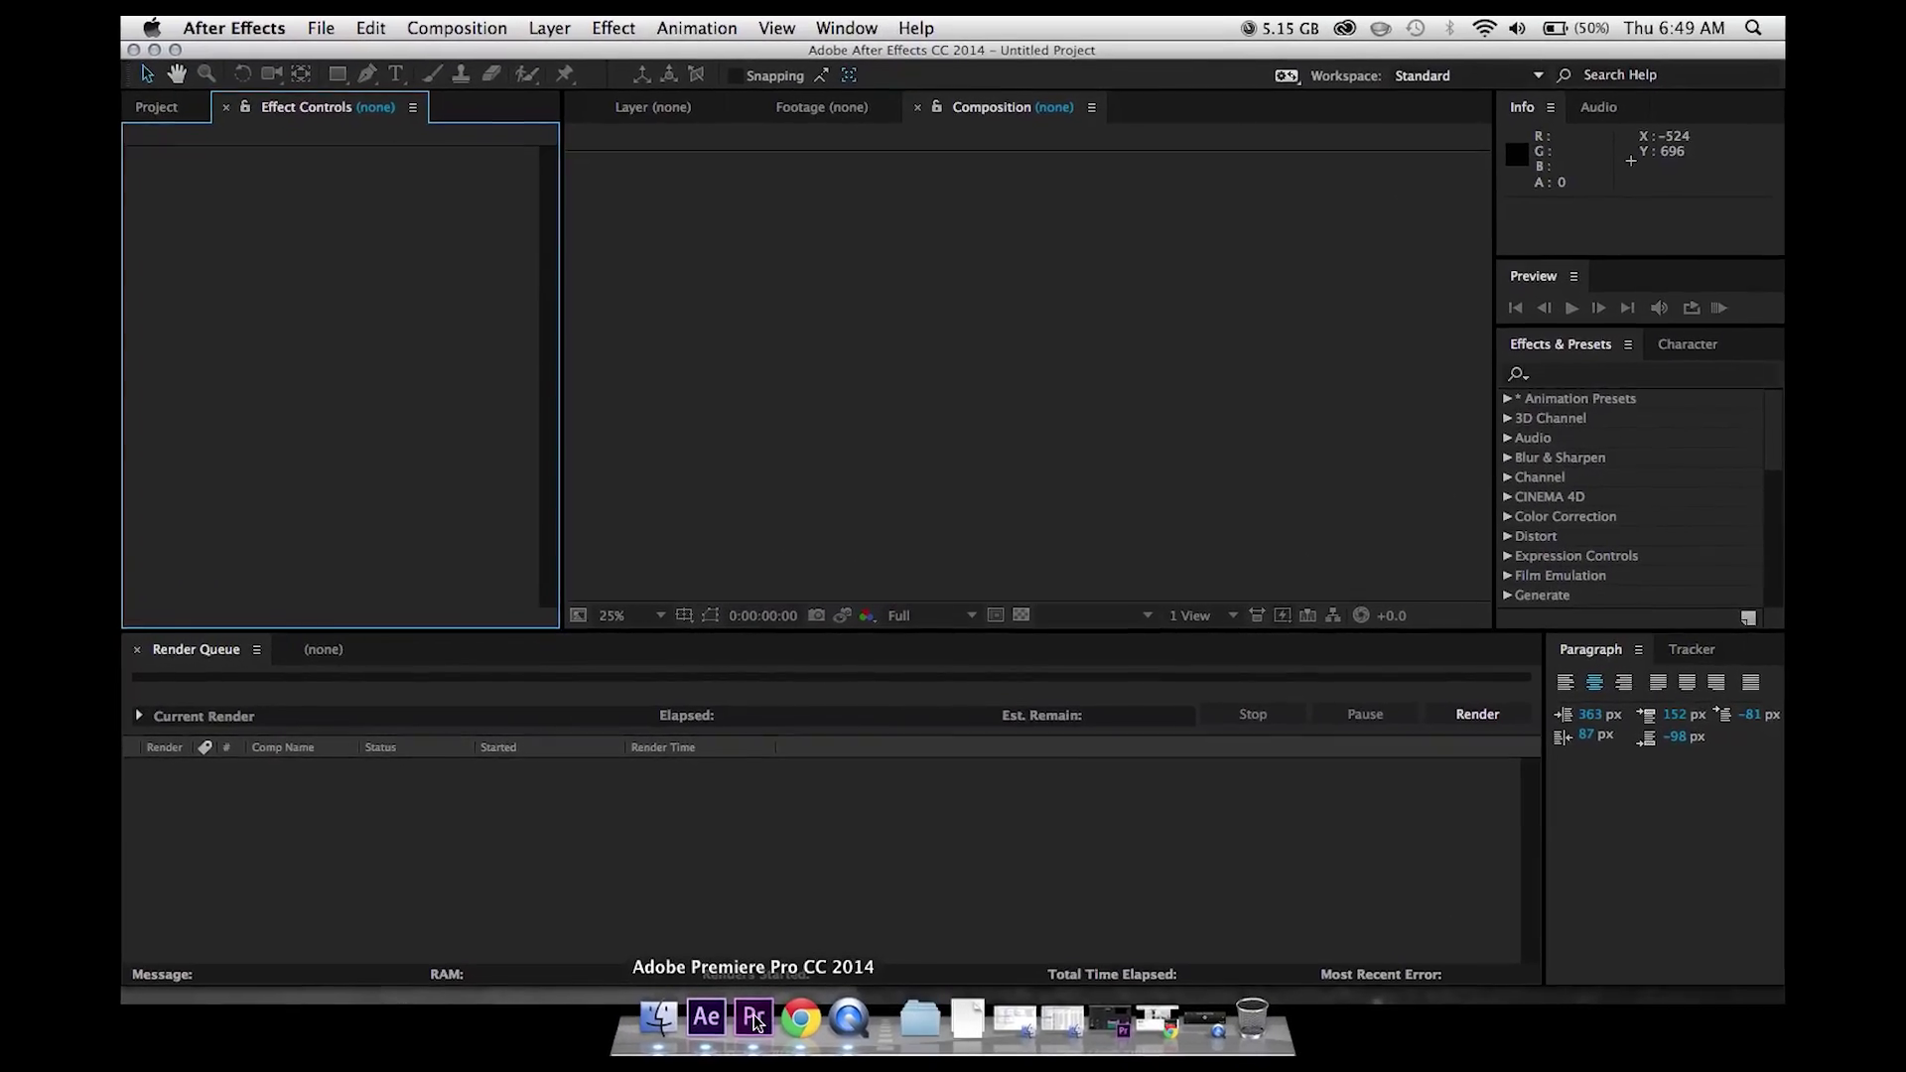
Switch to Premiere Pro and copy the 00038.MTS clip on track V2 of the 00035 sequence.
left_click(755, 1023)
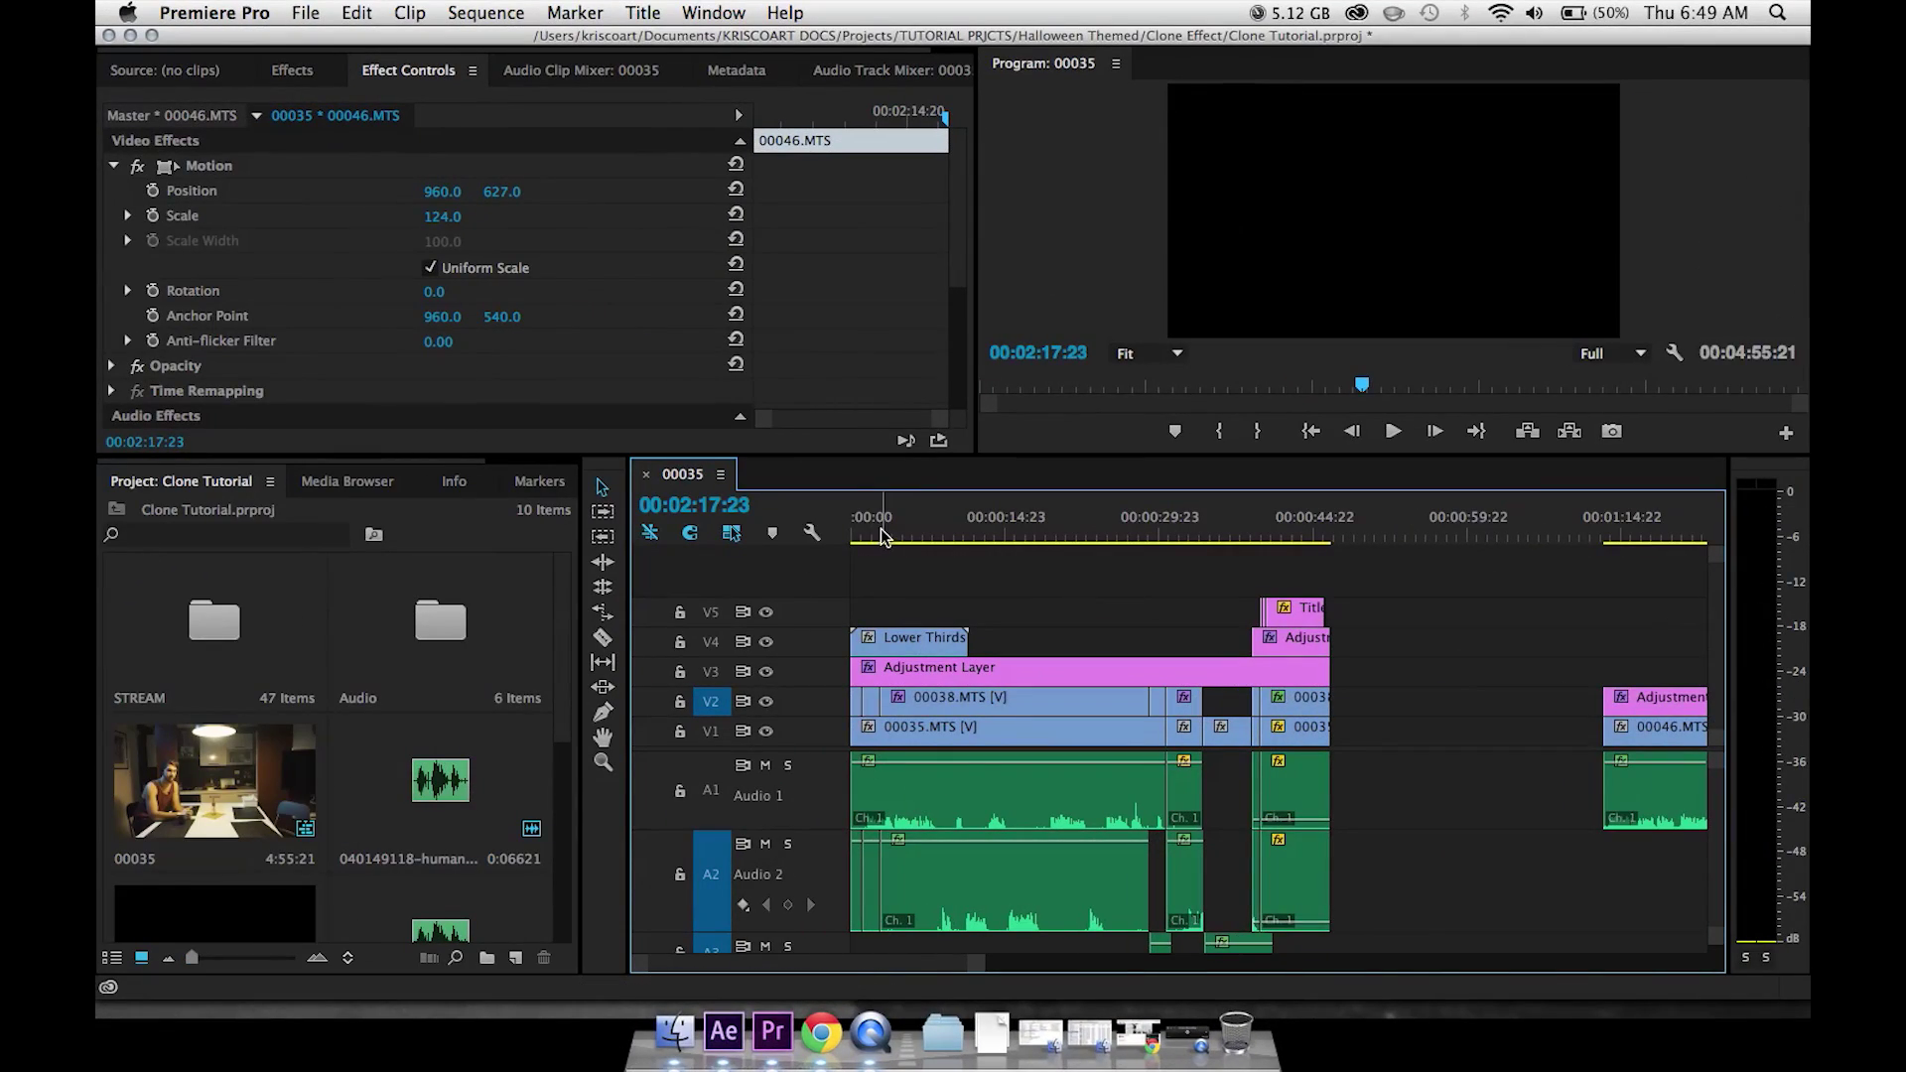
left_click(884, 536)
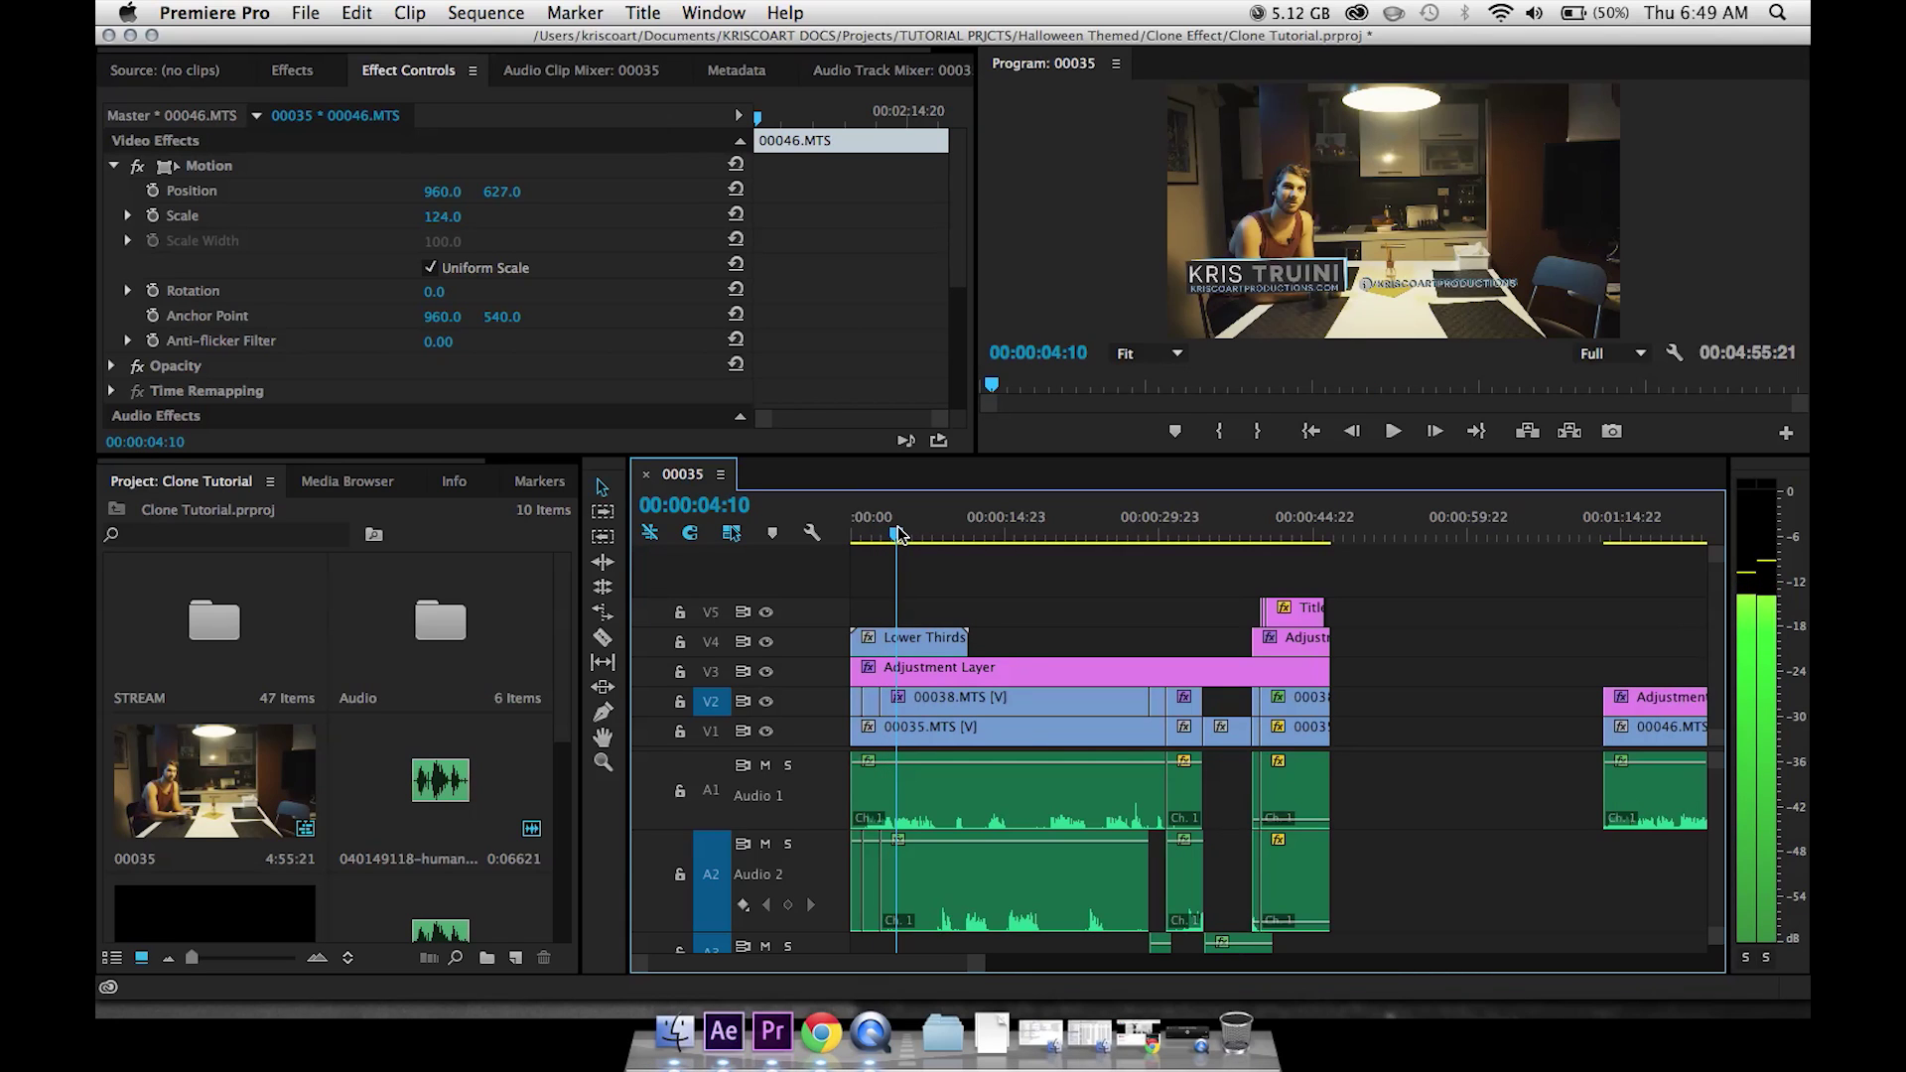
left_click_drag(898, 536, 894, 537)
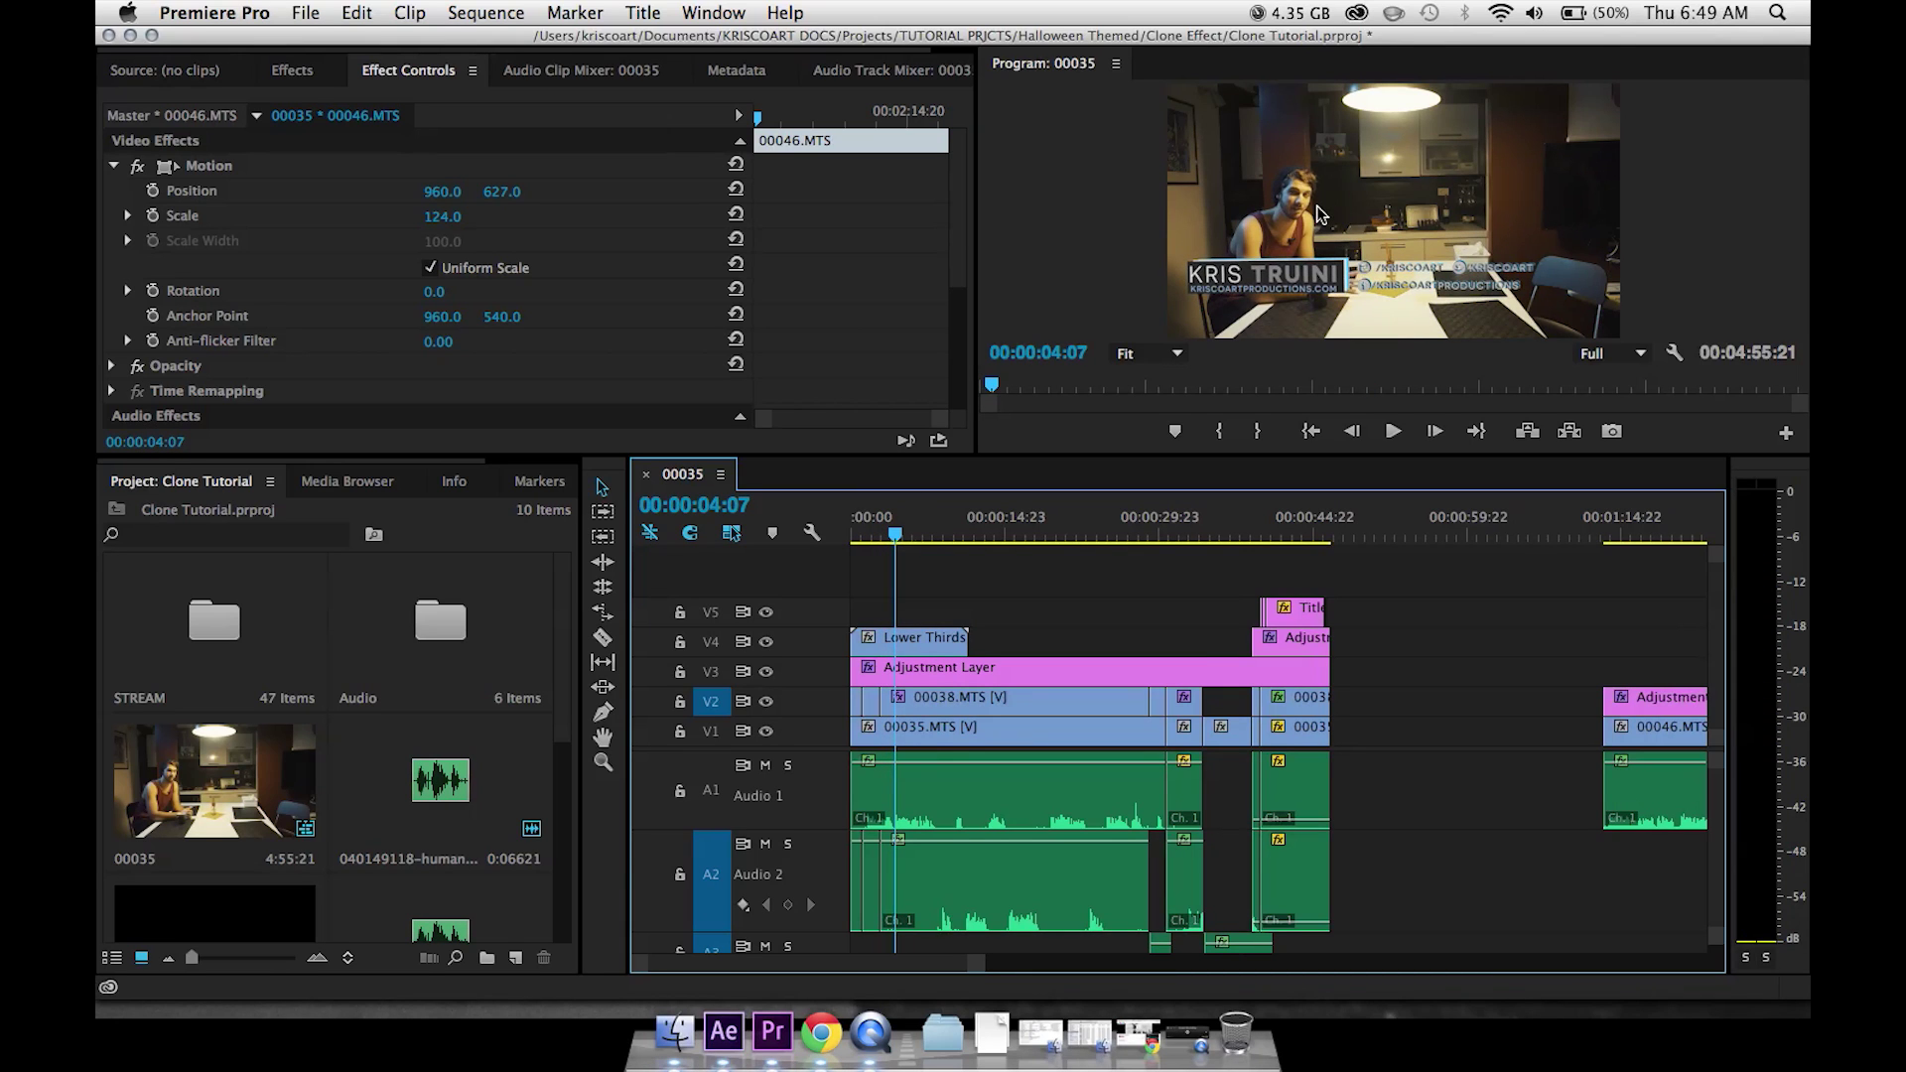
left_click(946, 705)
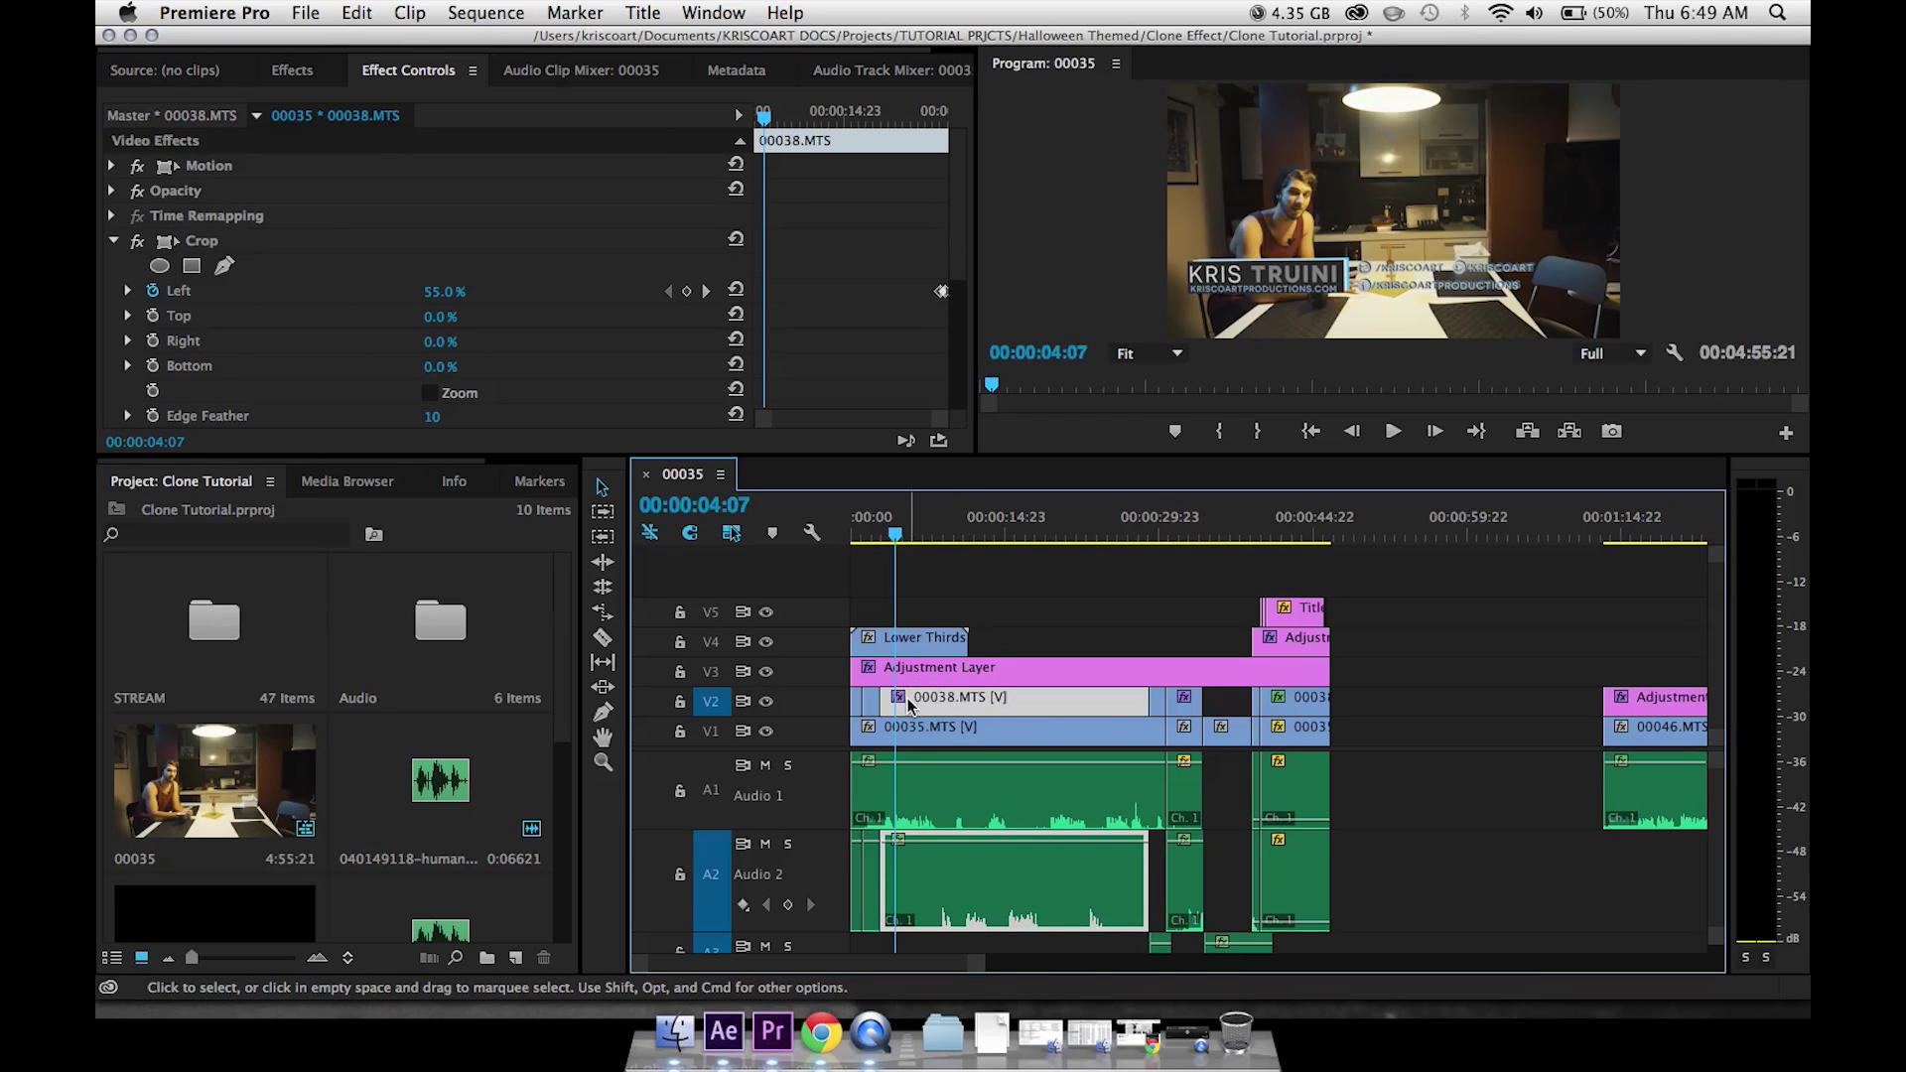
Switch to After Effects, create a 1920 x 1080 composition at 23.976 fps, and paste the copied 00038.MTS clip into it.
left_click(724, 1032)
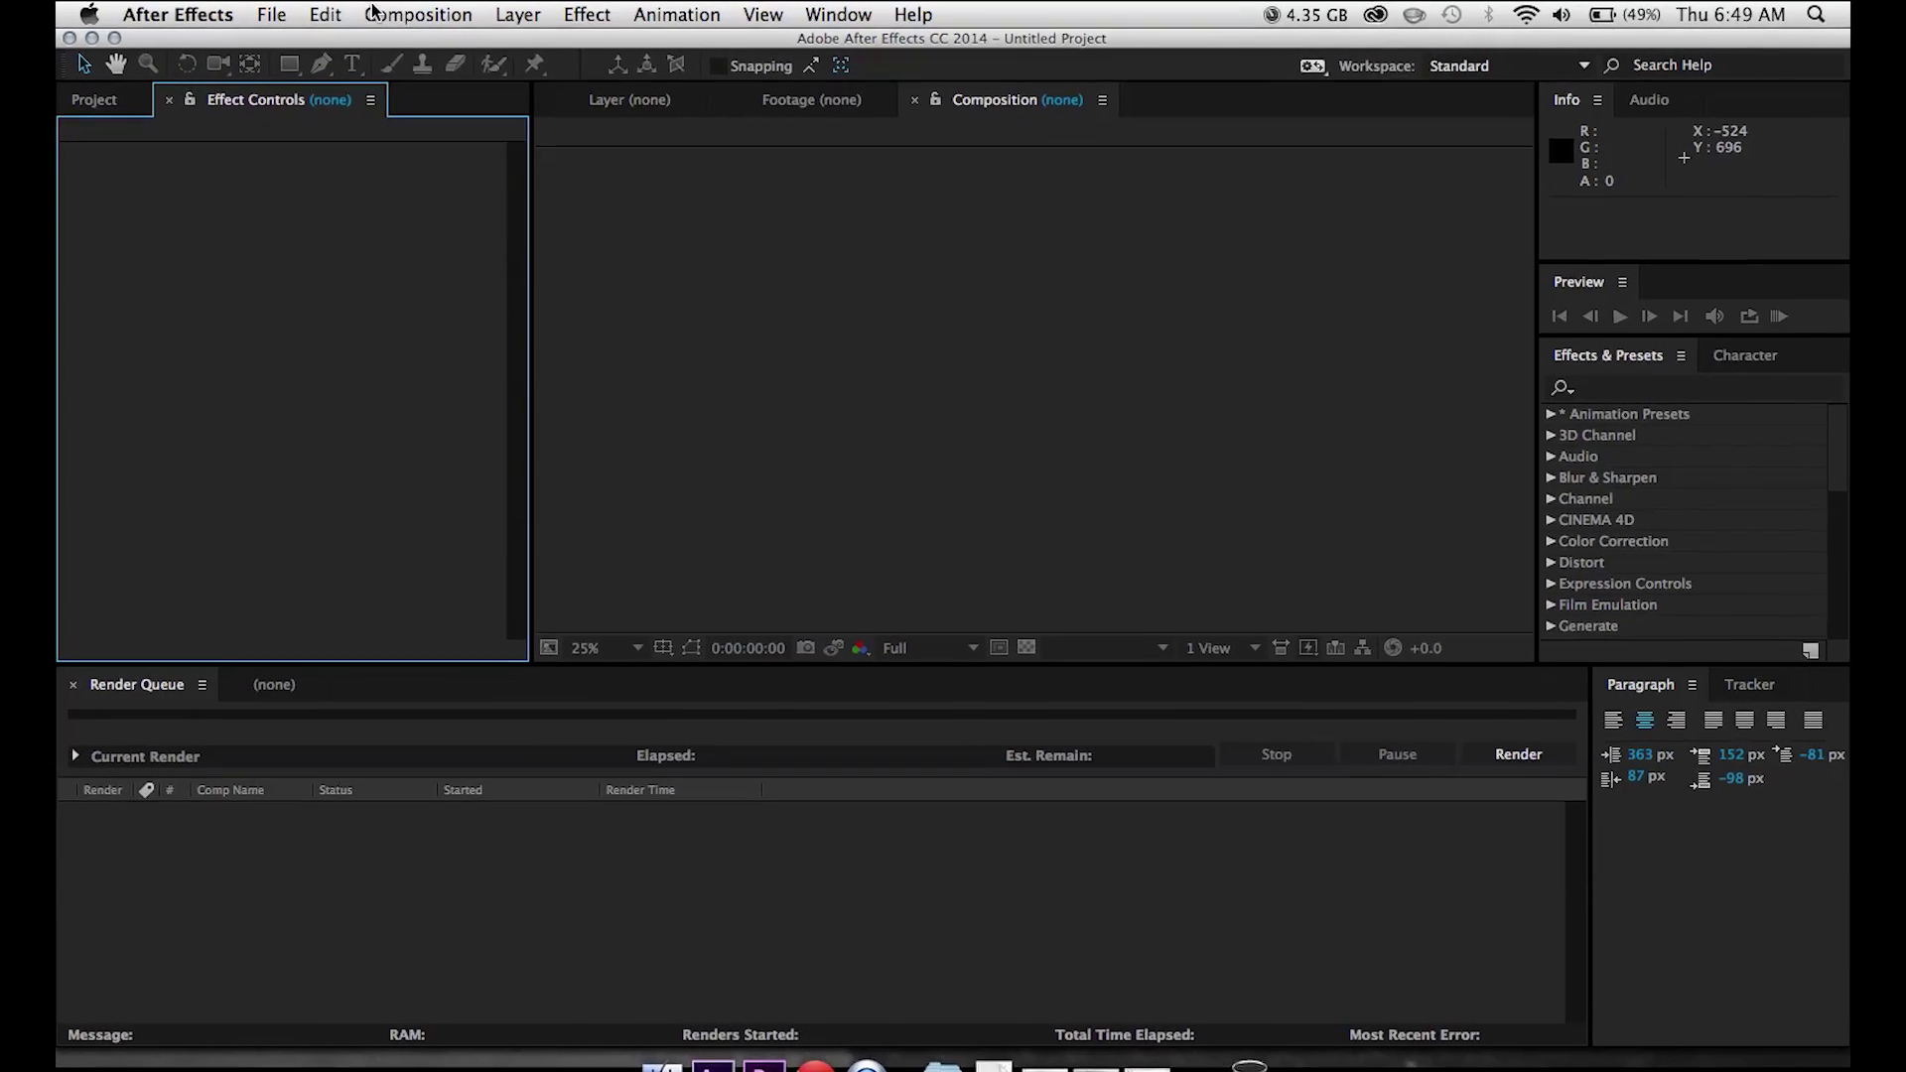
left_click(372, 14)
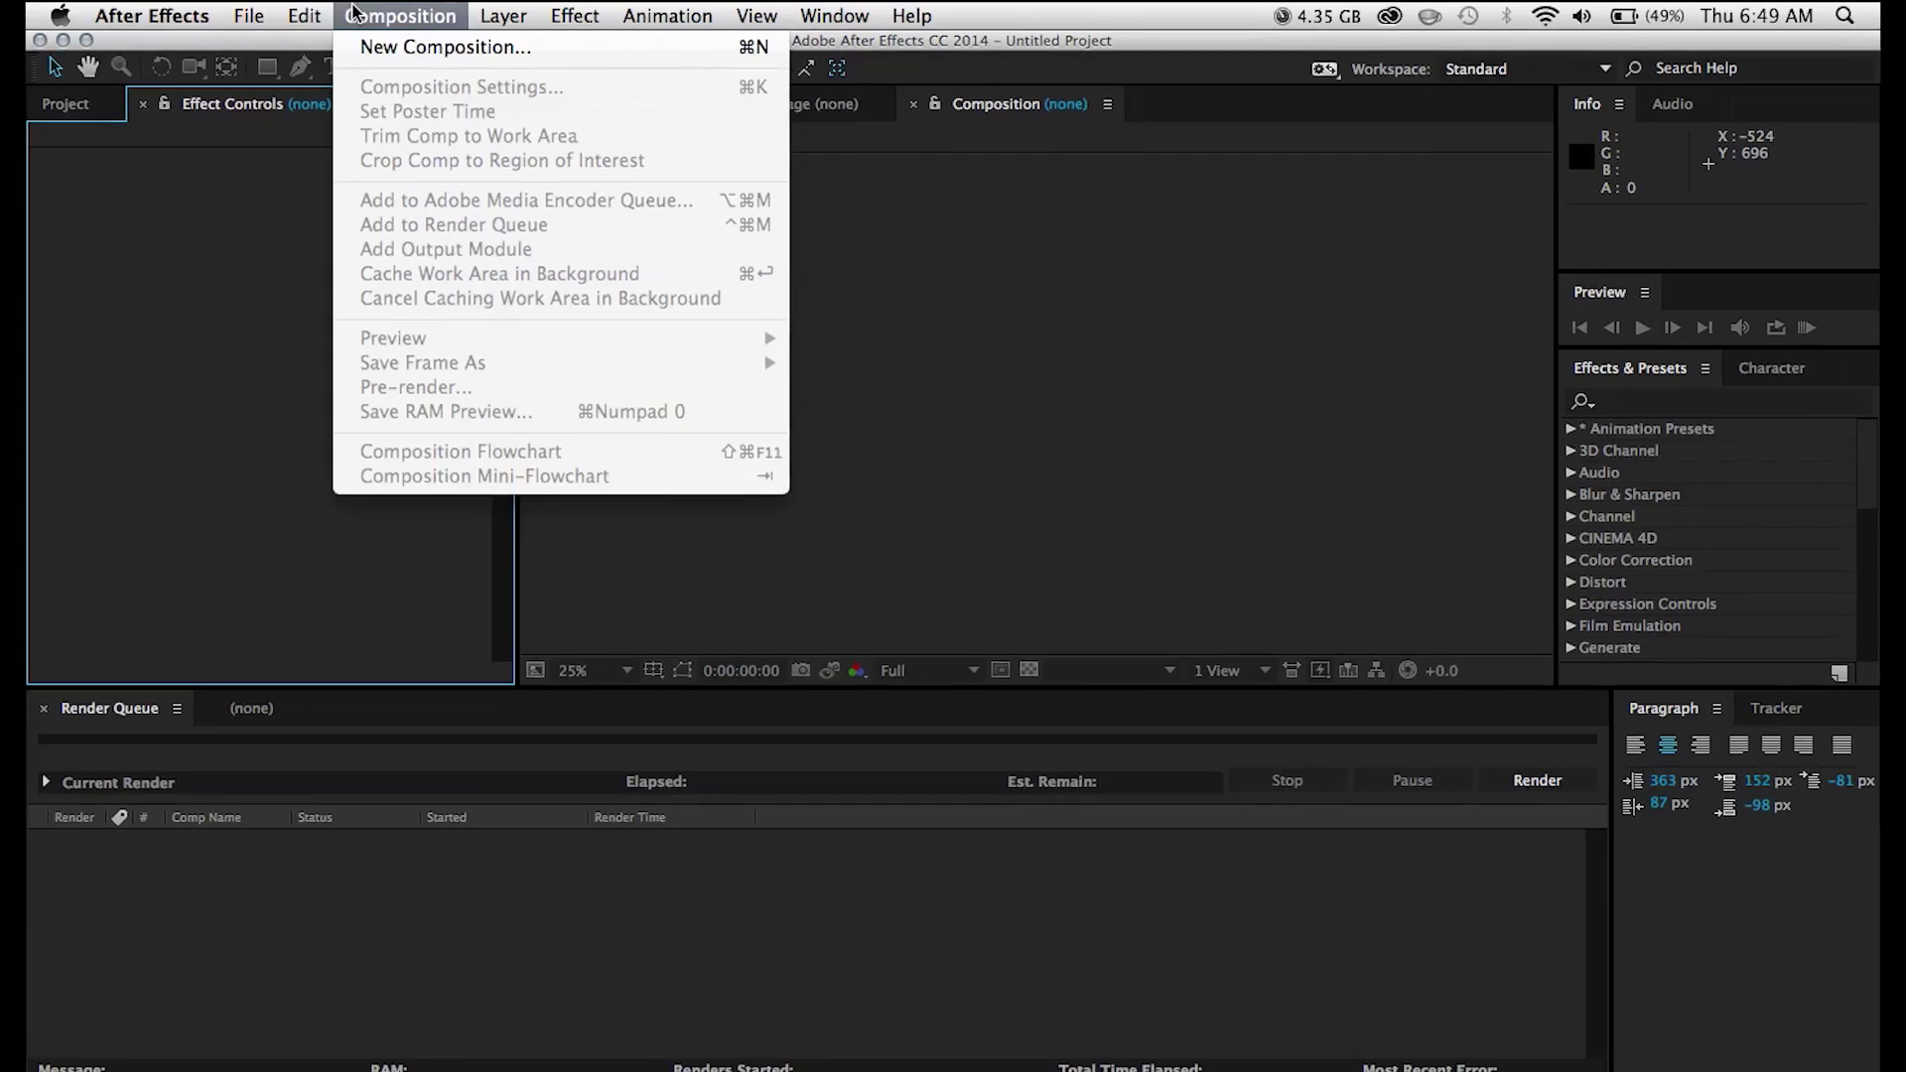
left_click(427, 41)
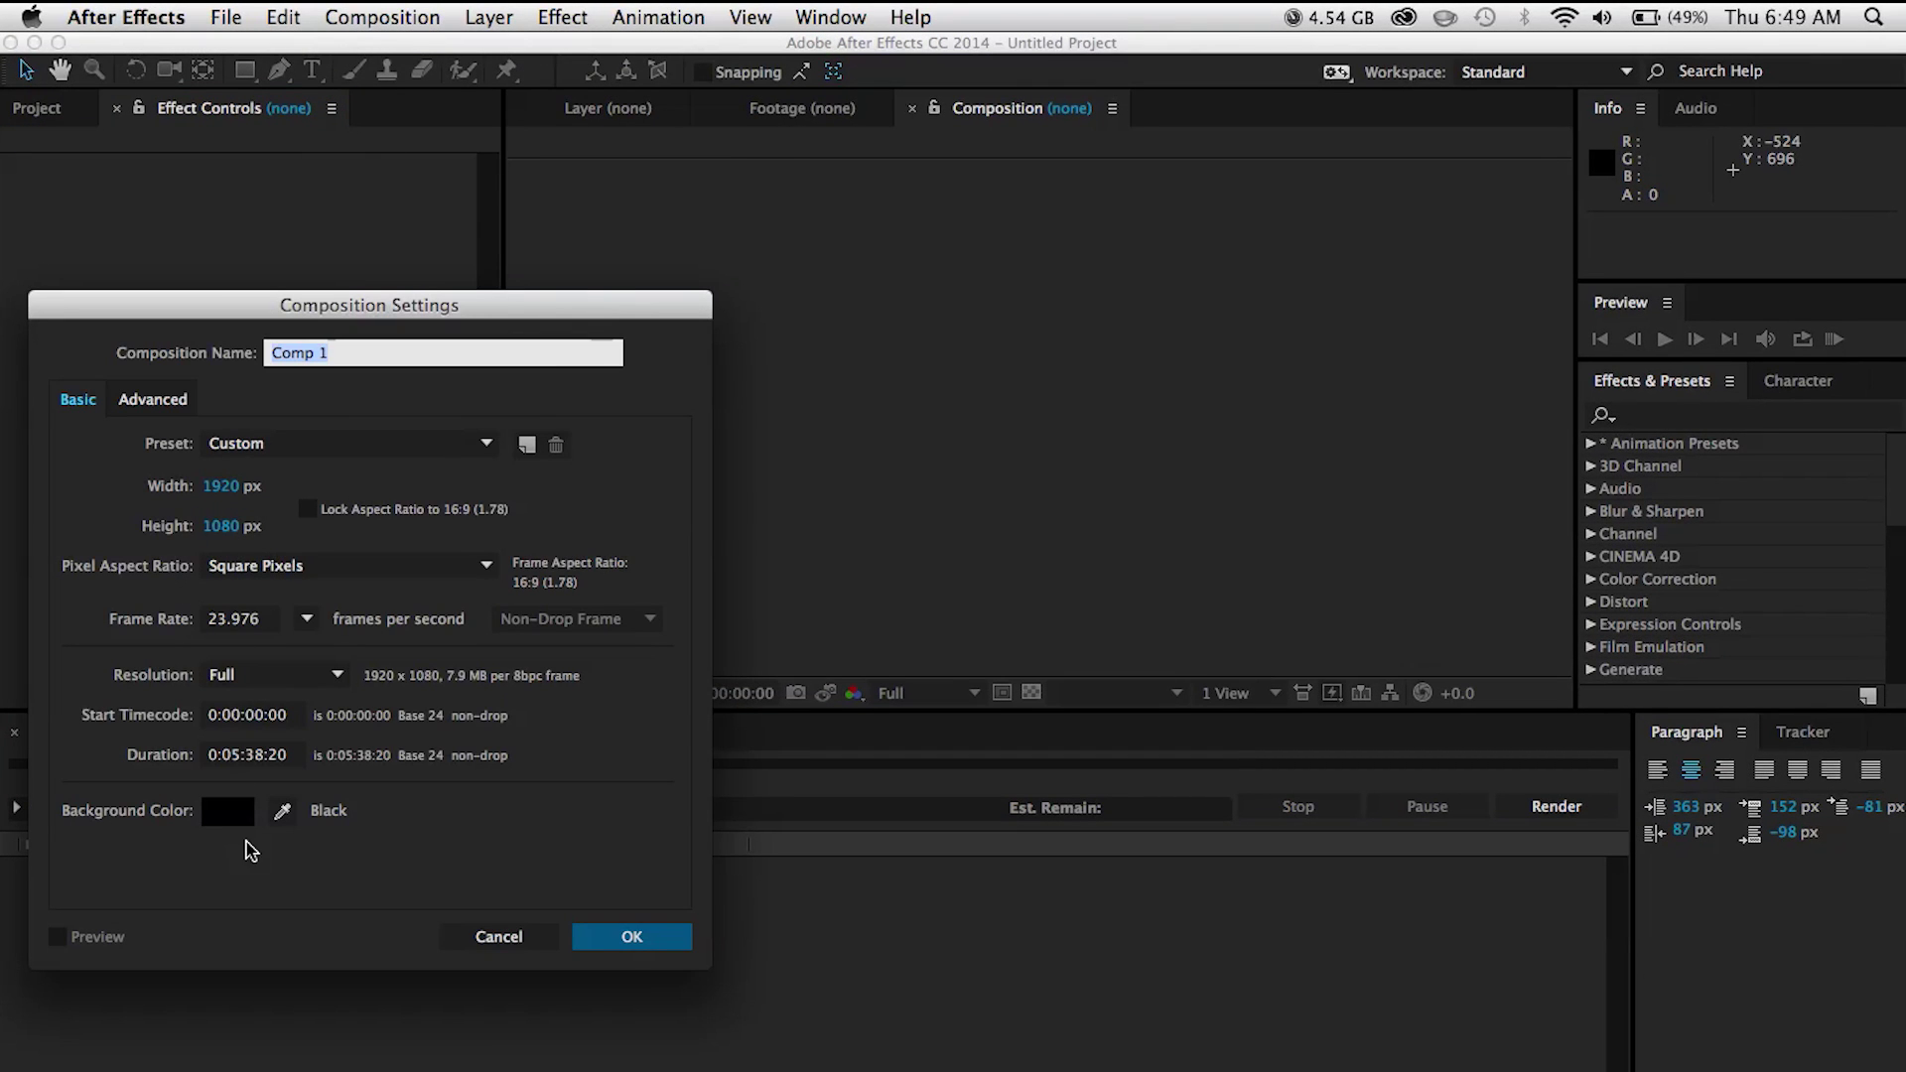
left_click(581, 927)
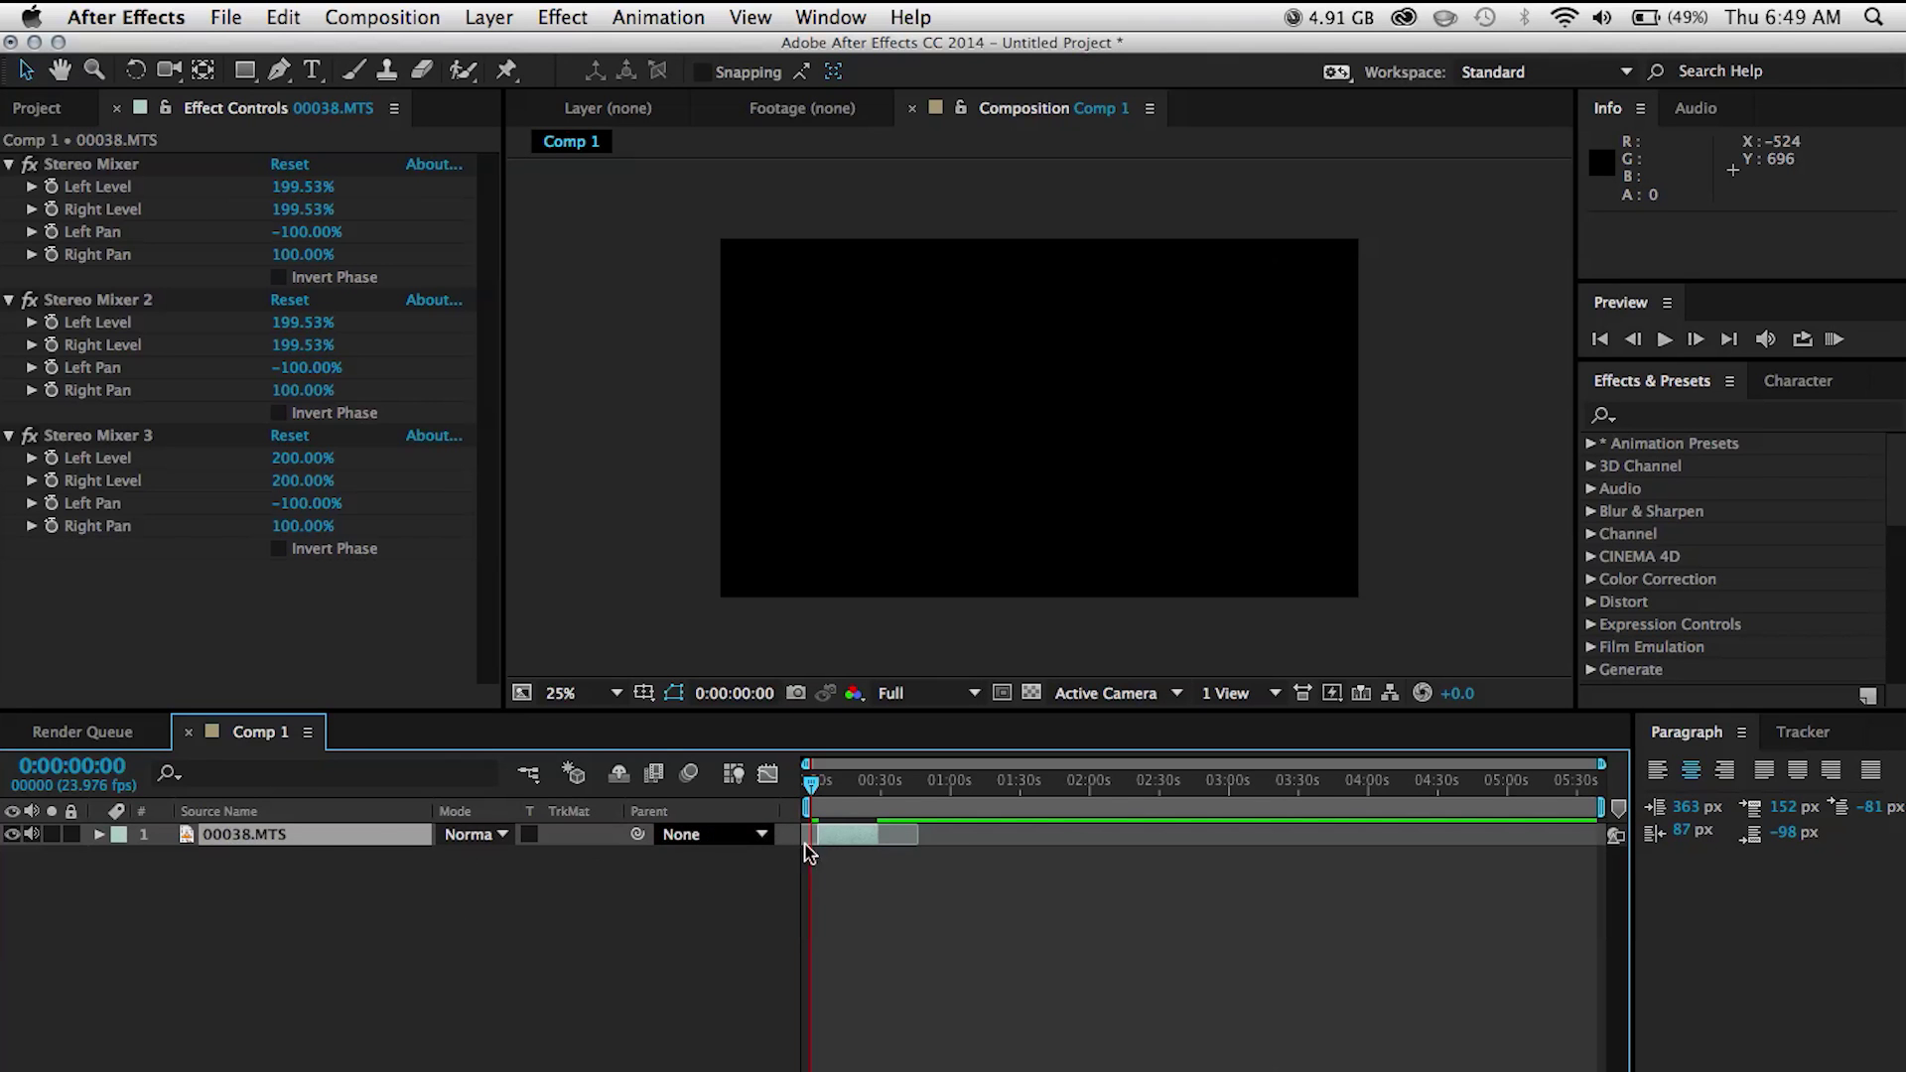
Slide the 00038.MTS layer back to the start of the composition and delete its Mask 1.
left_click(923, 1039)
left_click(923, 1054)
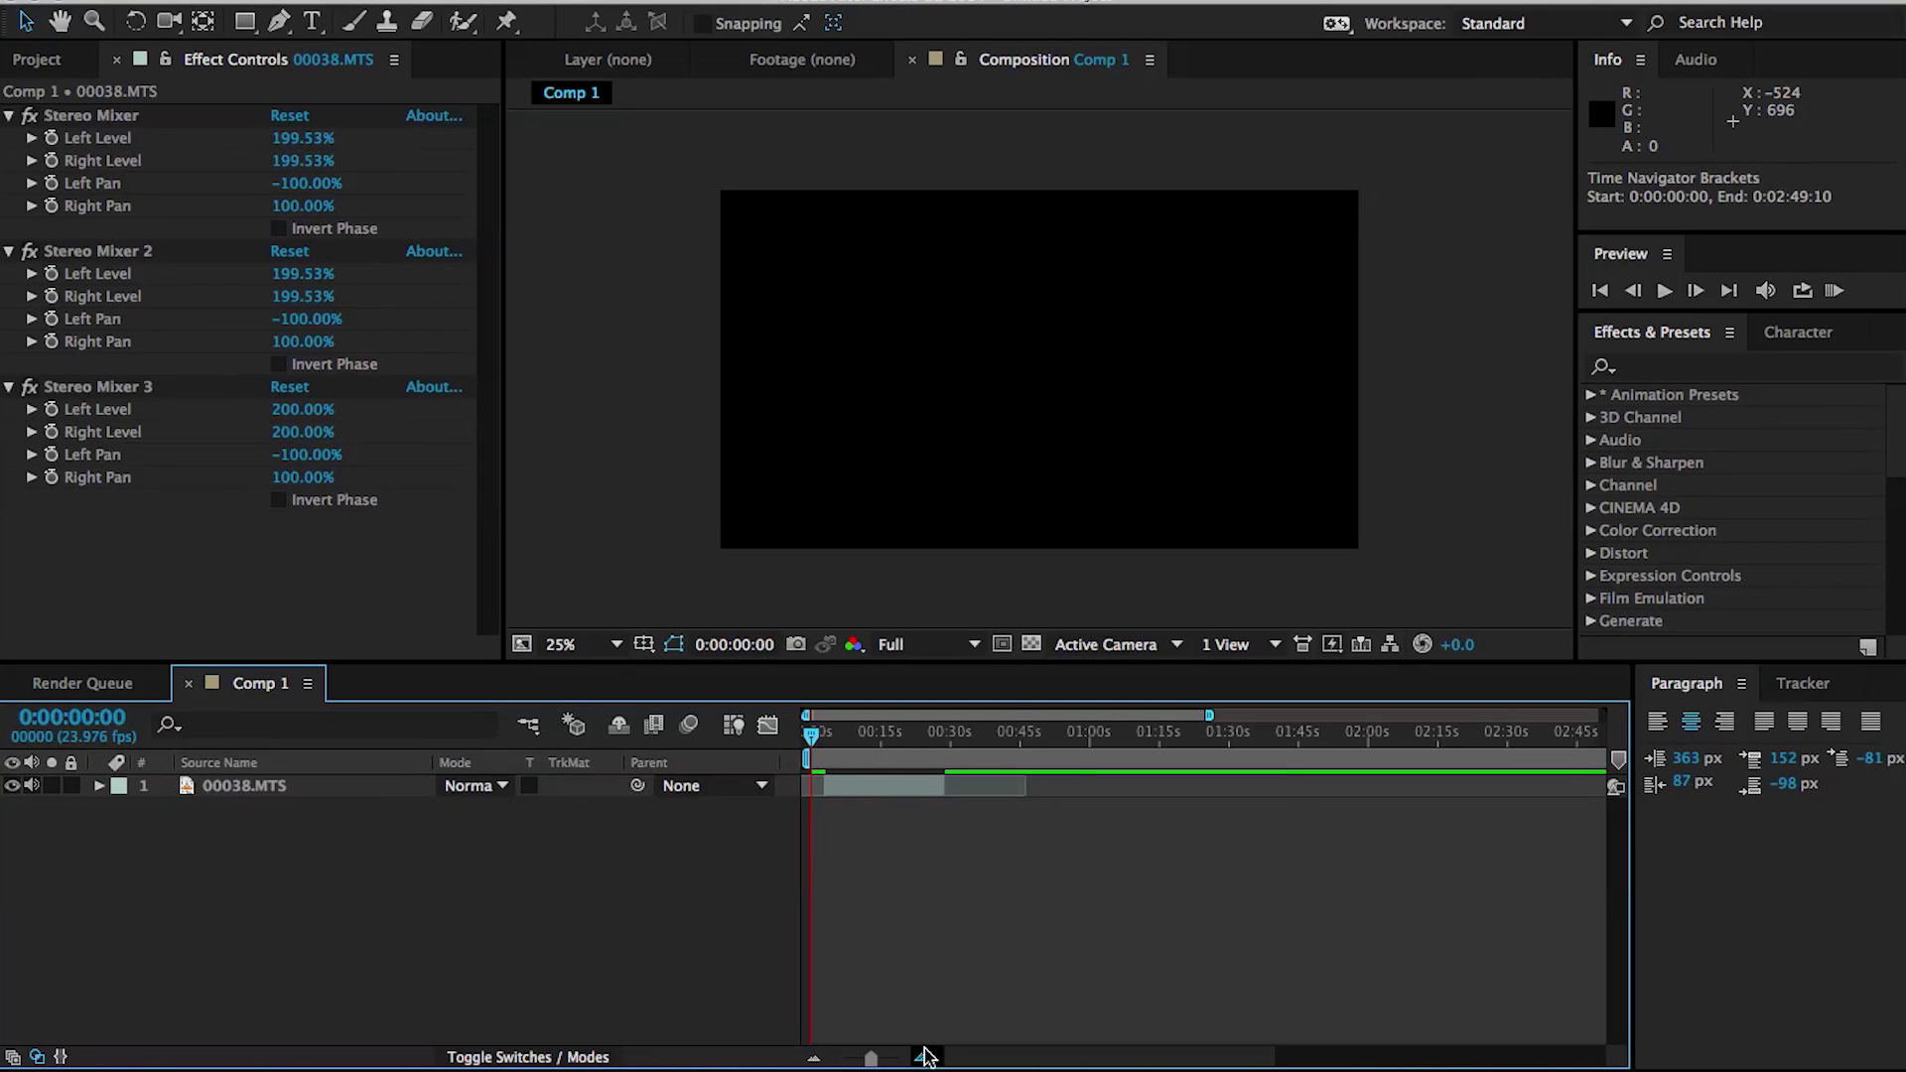
left_click(923, 1056)
left_click(923, 1055)
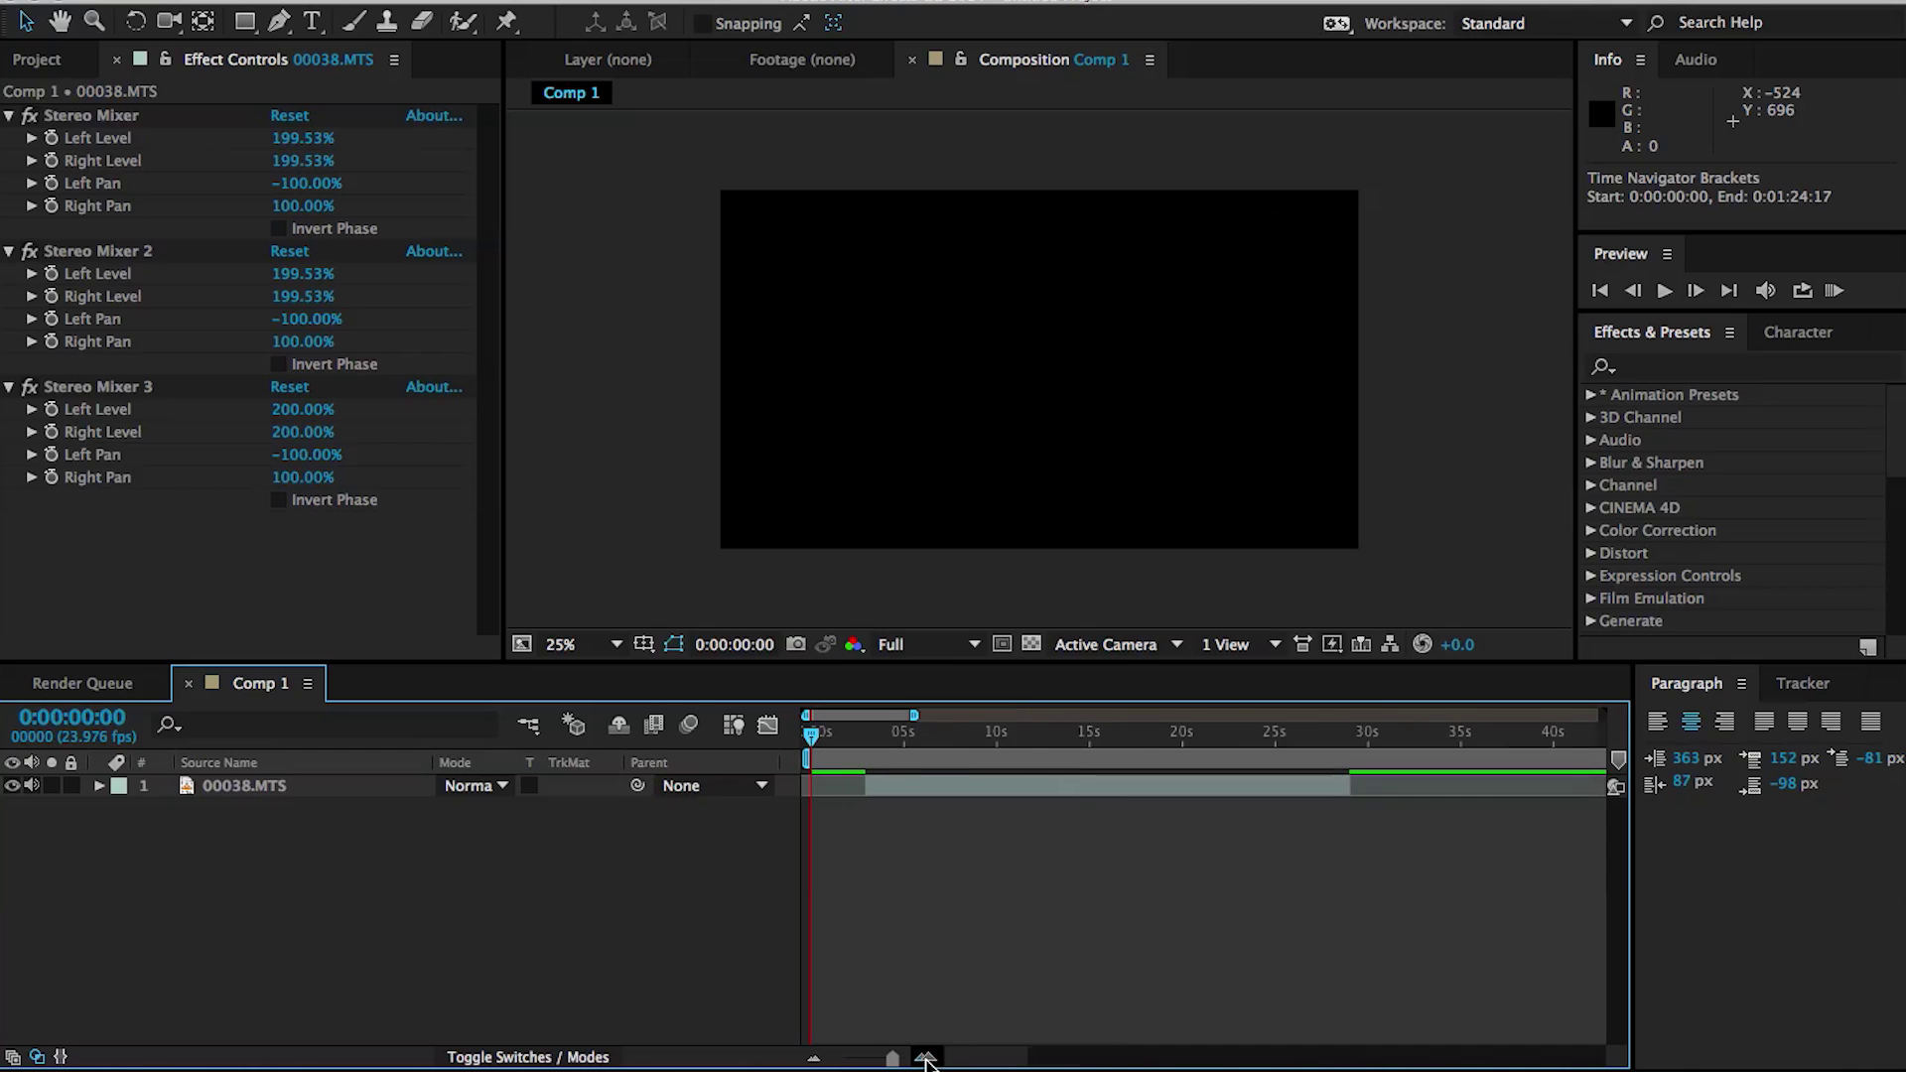
left_click_drag(943, 789, 830, 794)
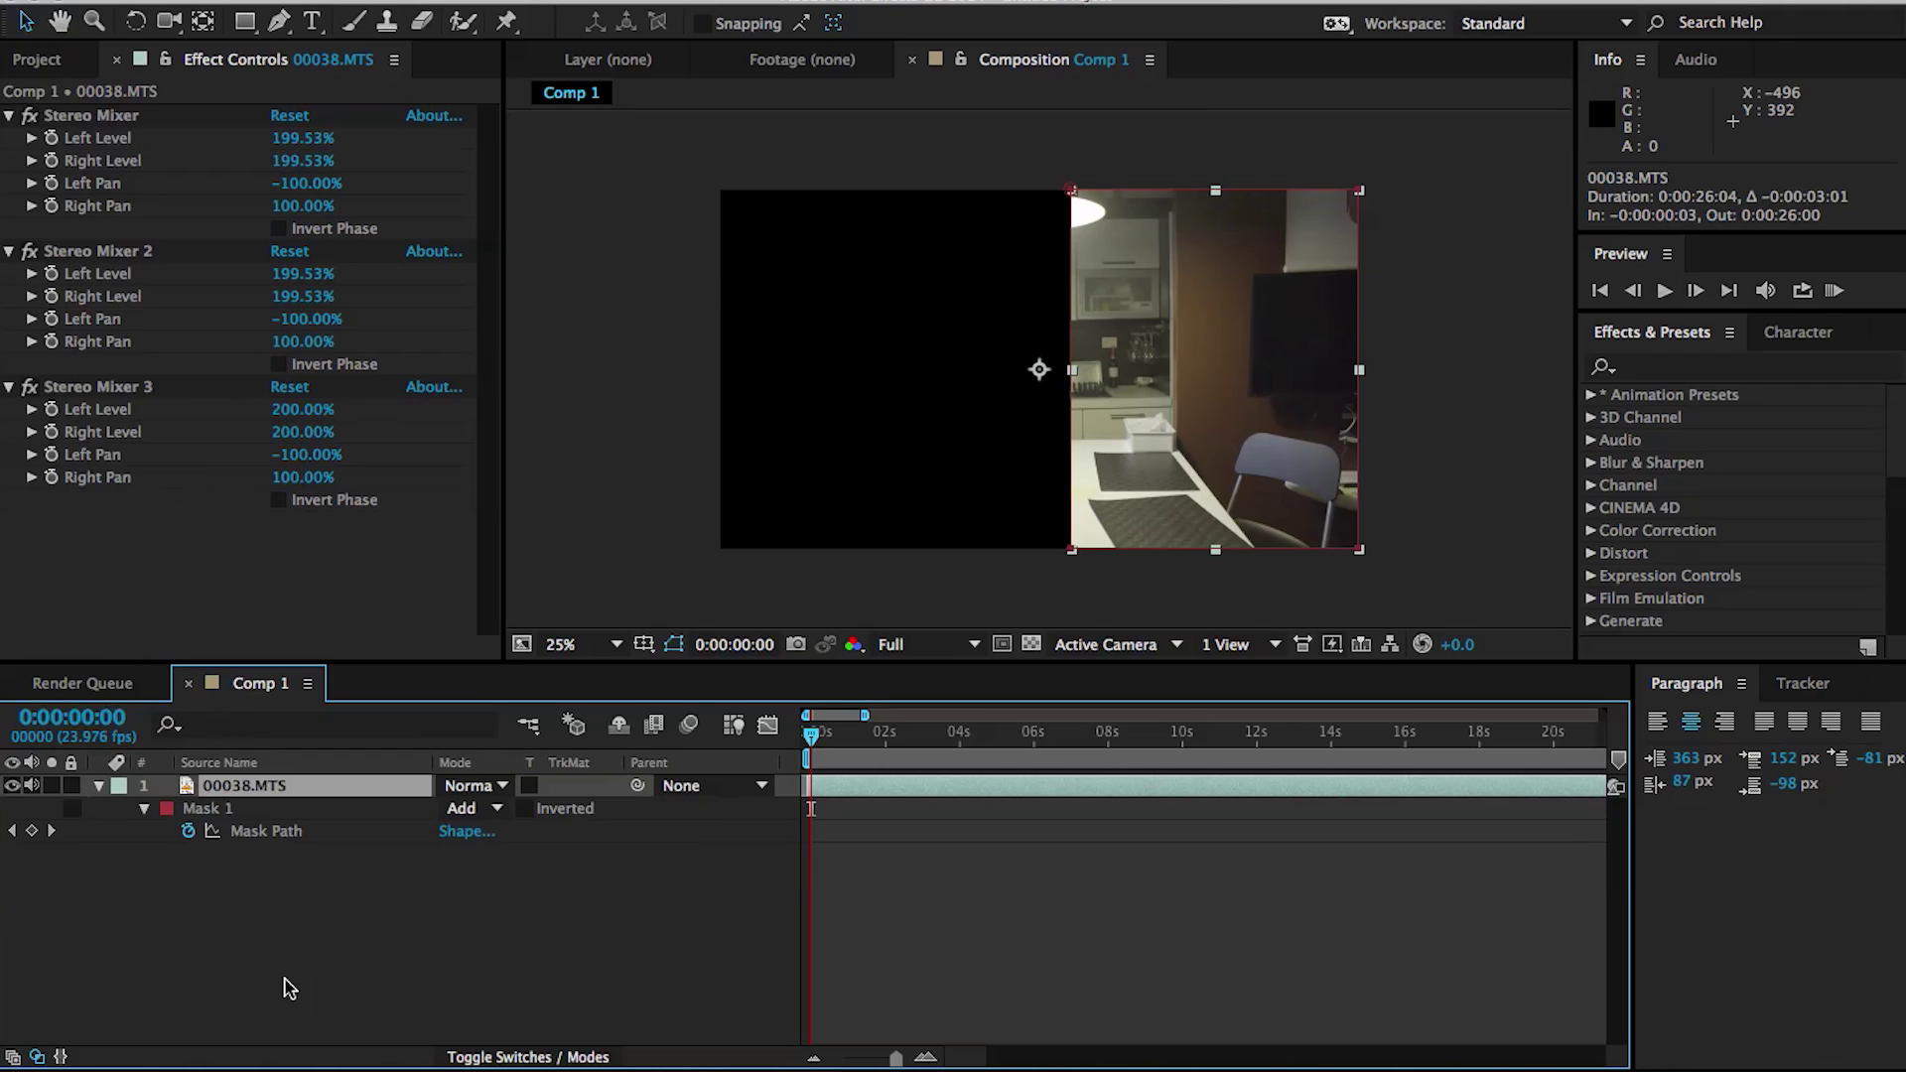
left_click(210, 810)
key("Delete")
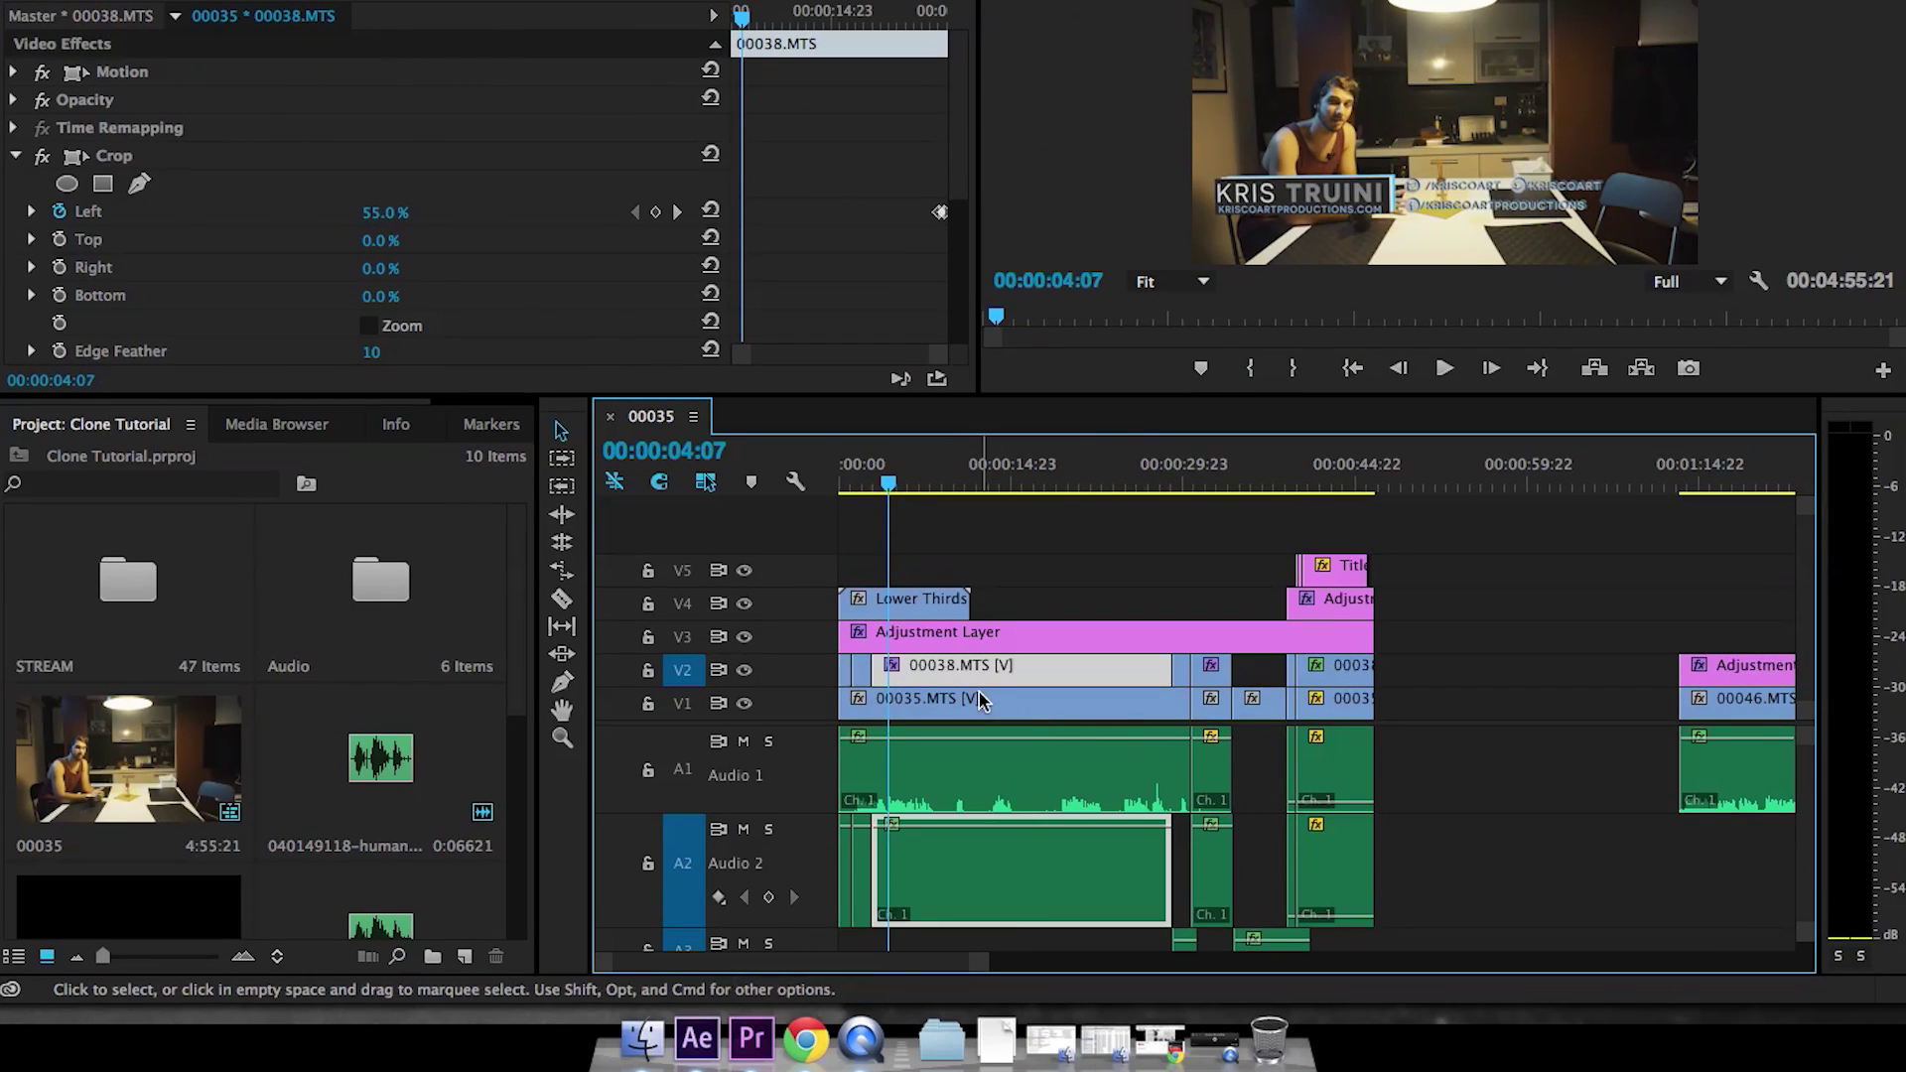
Copy the 00035.MTS clip from the Premiere Pro sequence and paste it as the top layer of Comp 1 in After Effects.
left_click(979, 698)
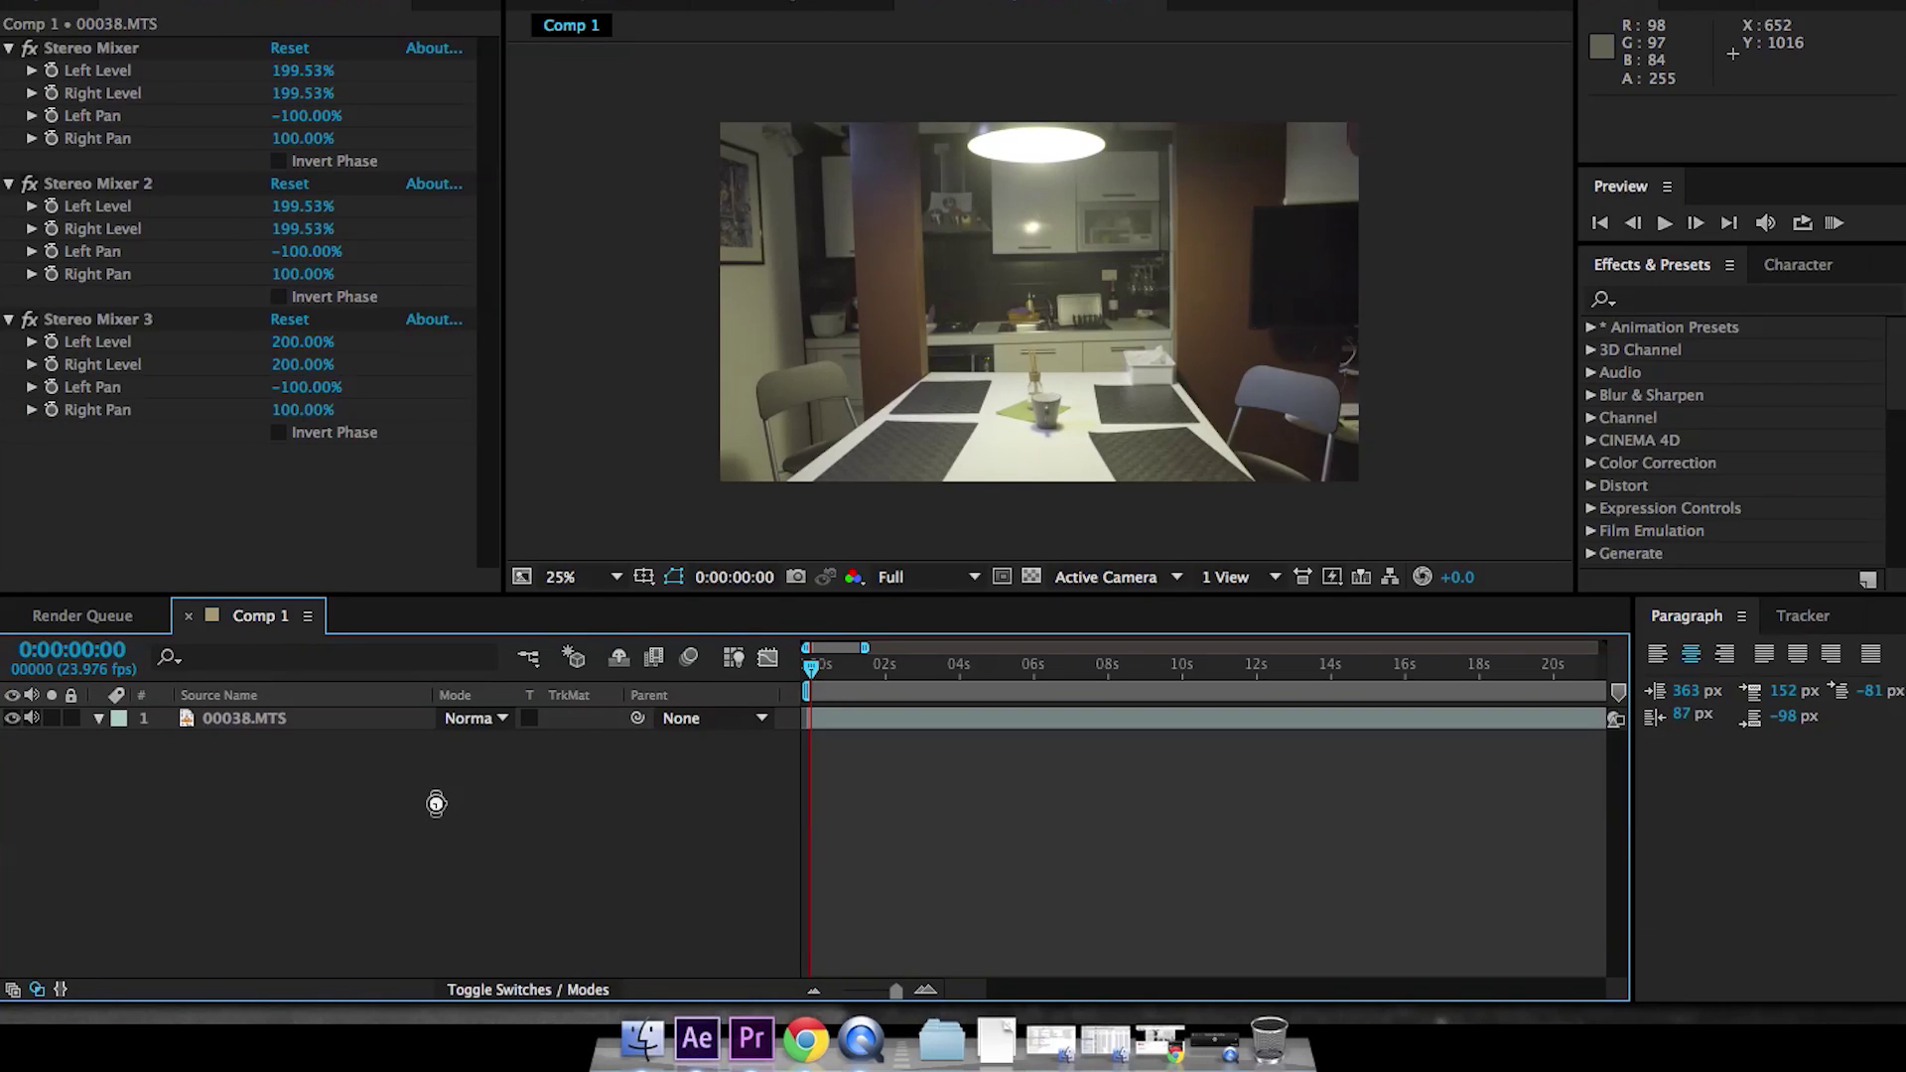
left_click_drag(435, 803, 804, 853)
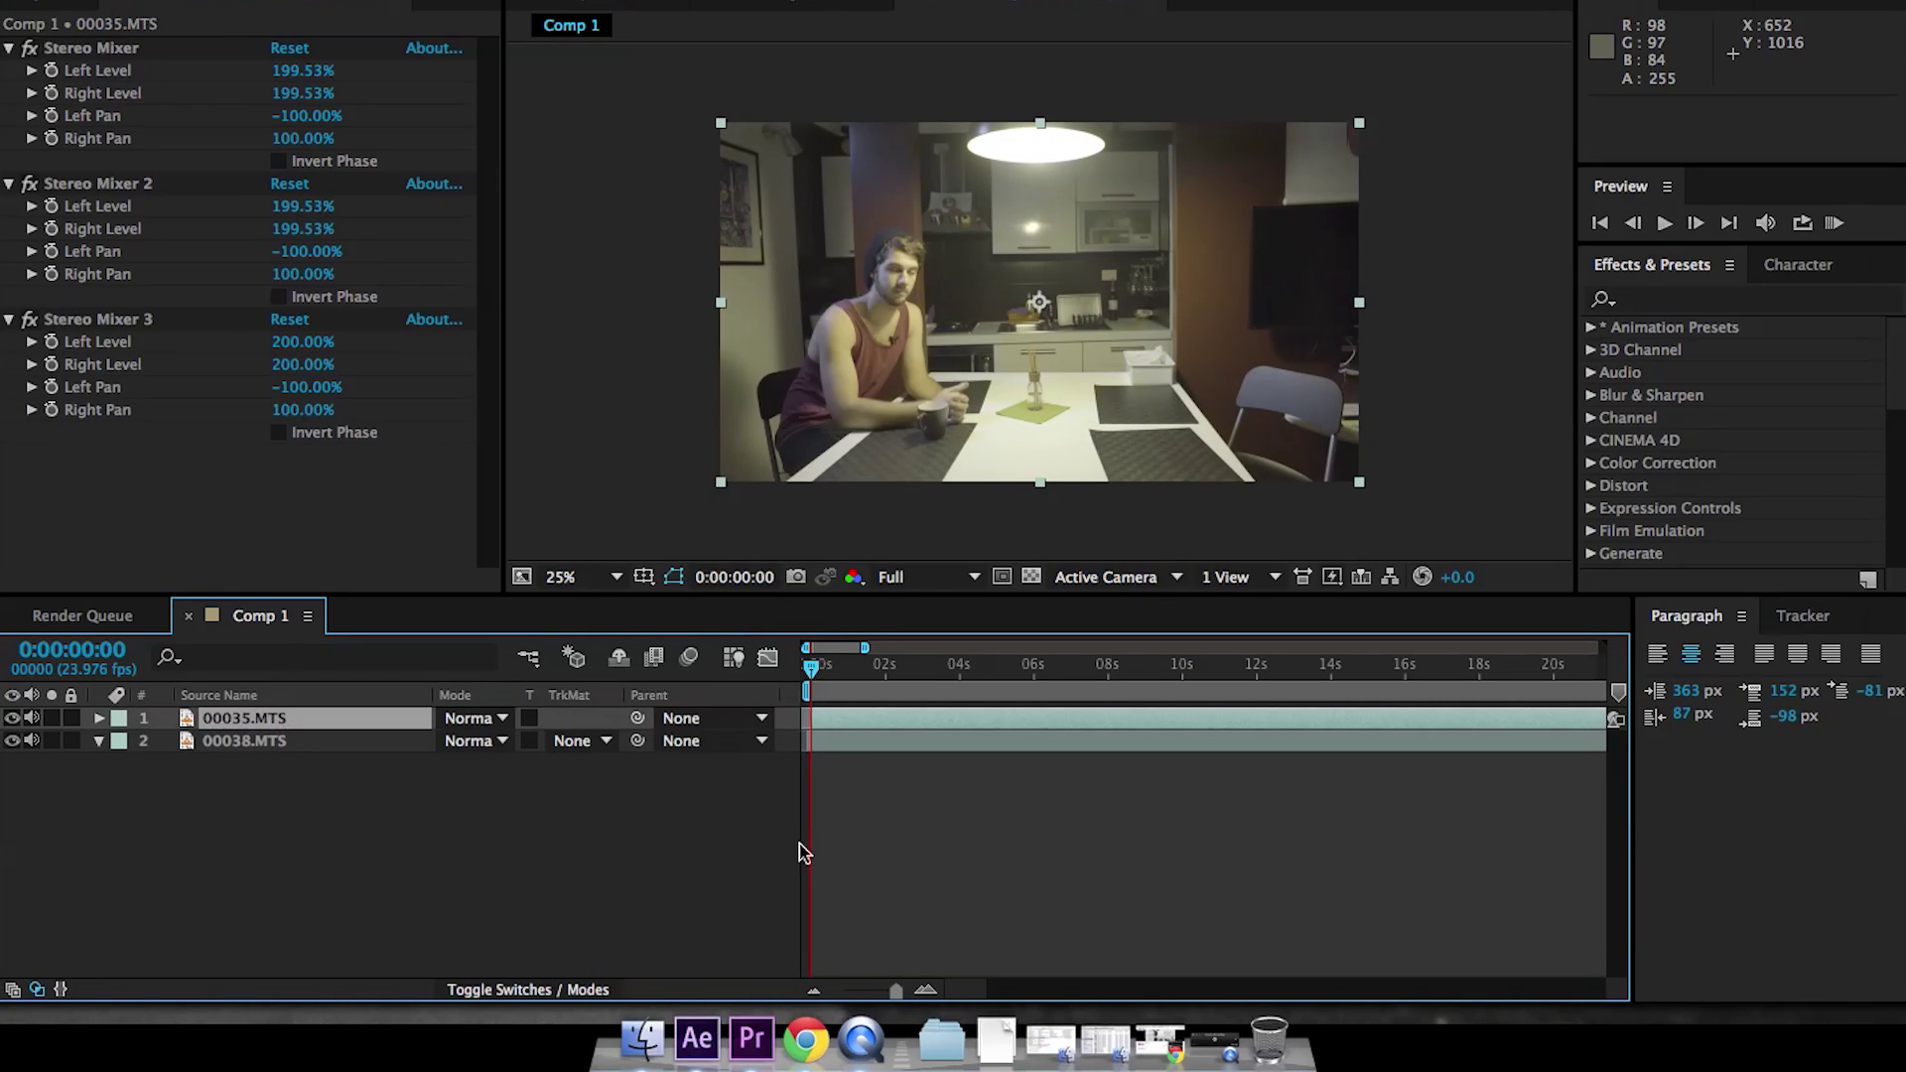
left_click(815, 988)
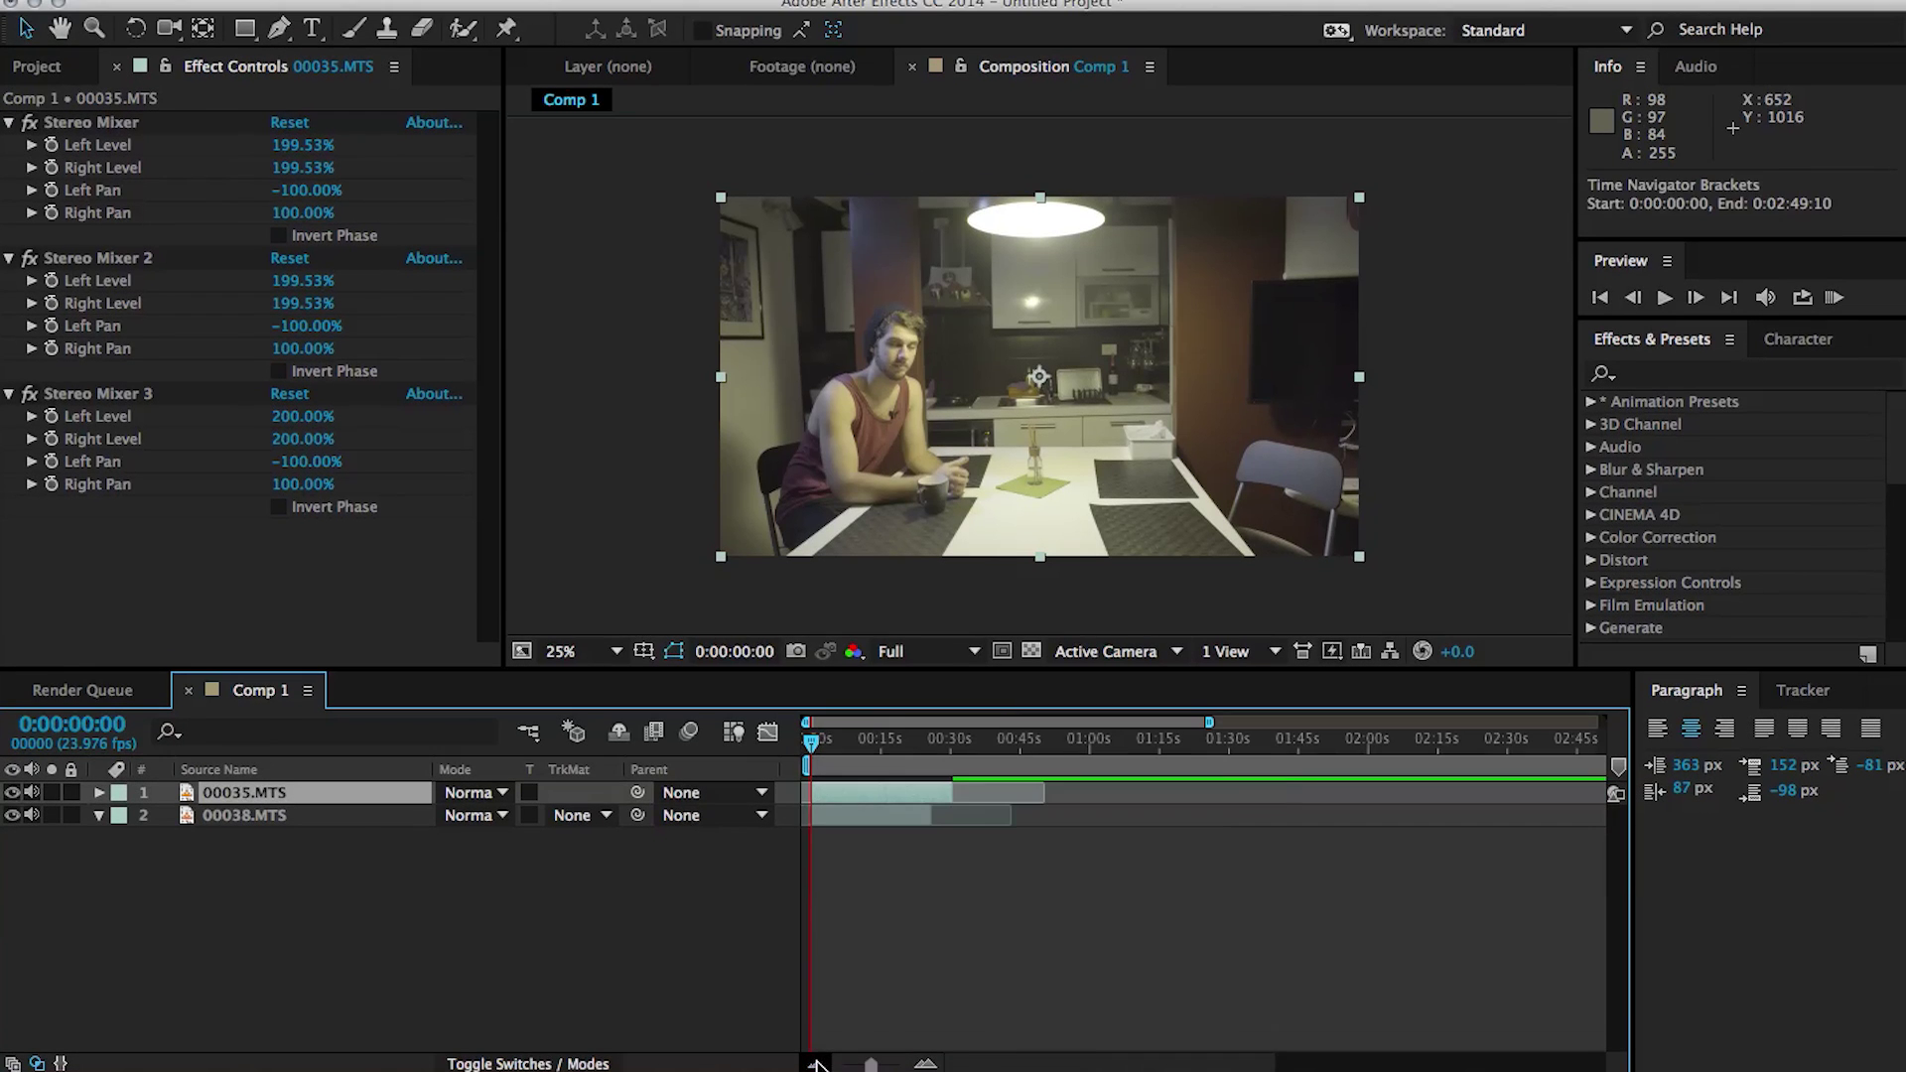
left_click(926, 1064)
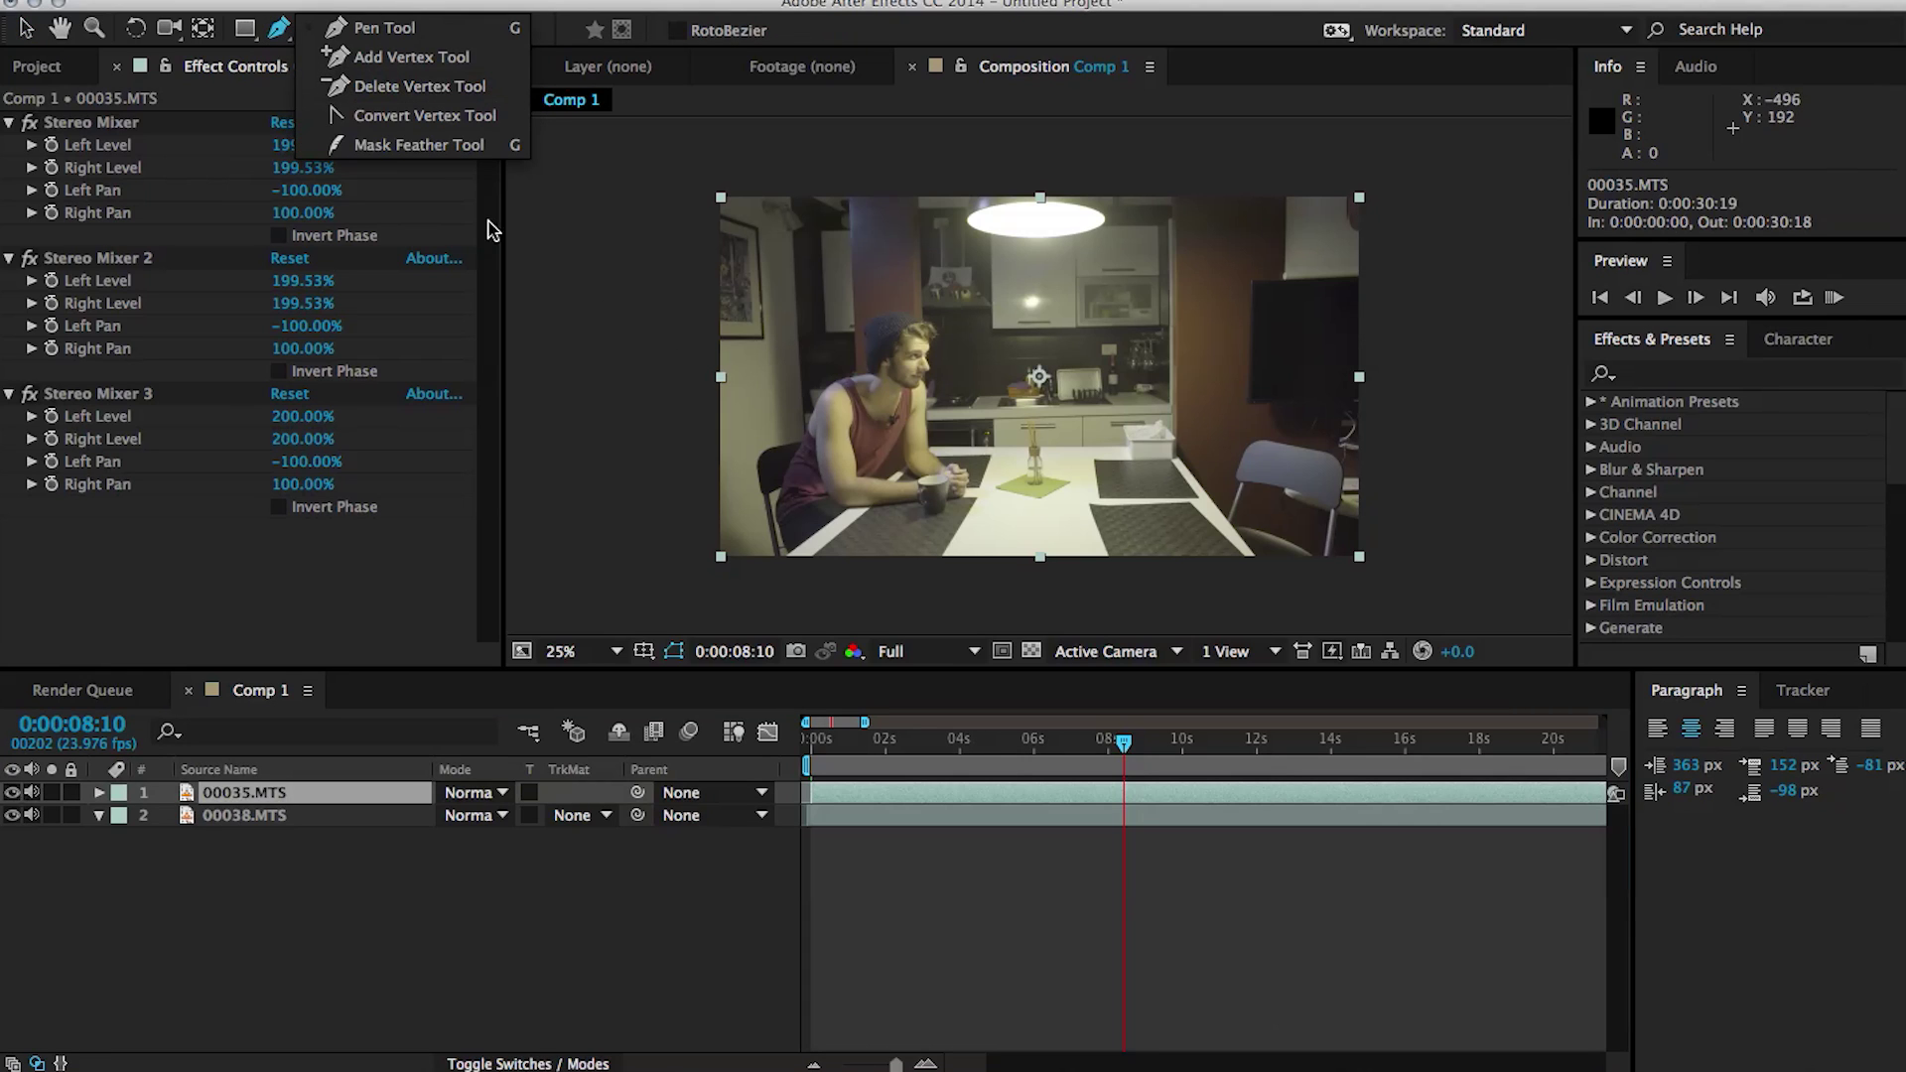
Draw a four-point Pen tool mask on the 00035.MTS layer around the left half of the frame.
left_click(363, 35)
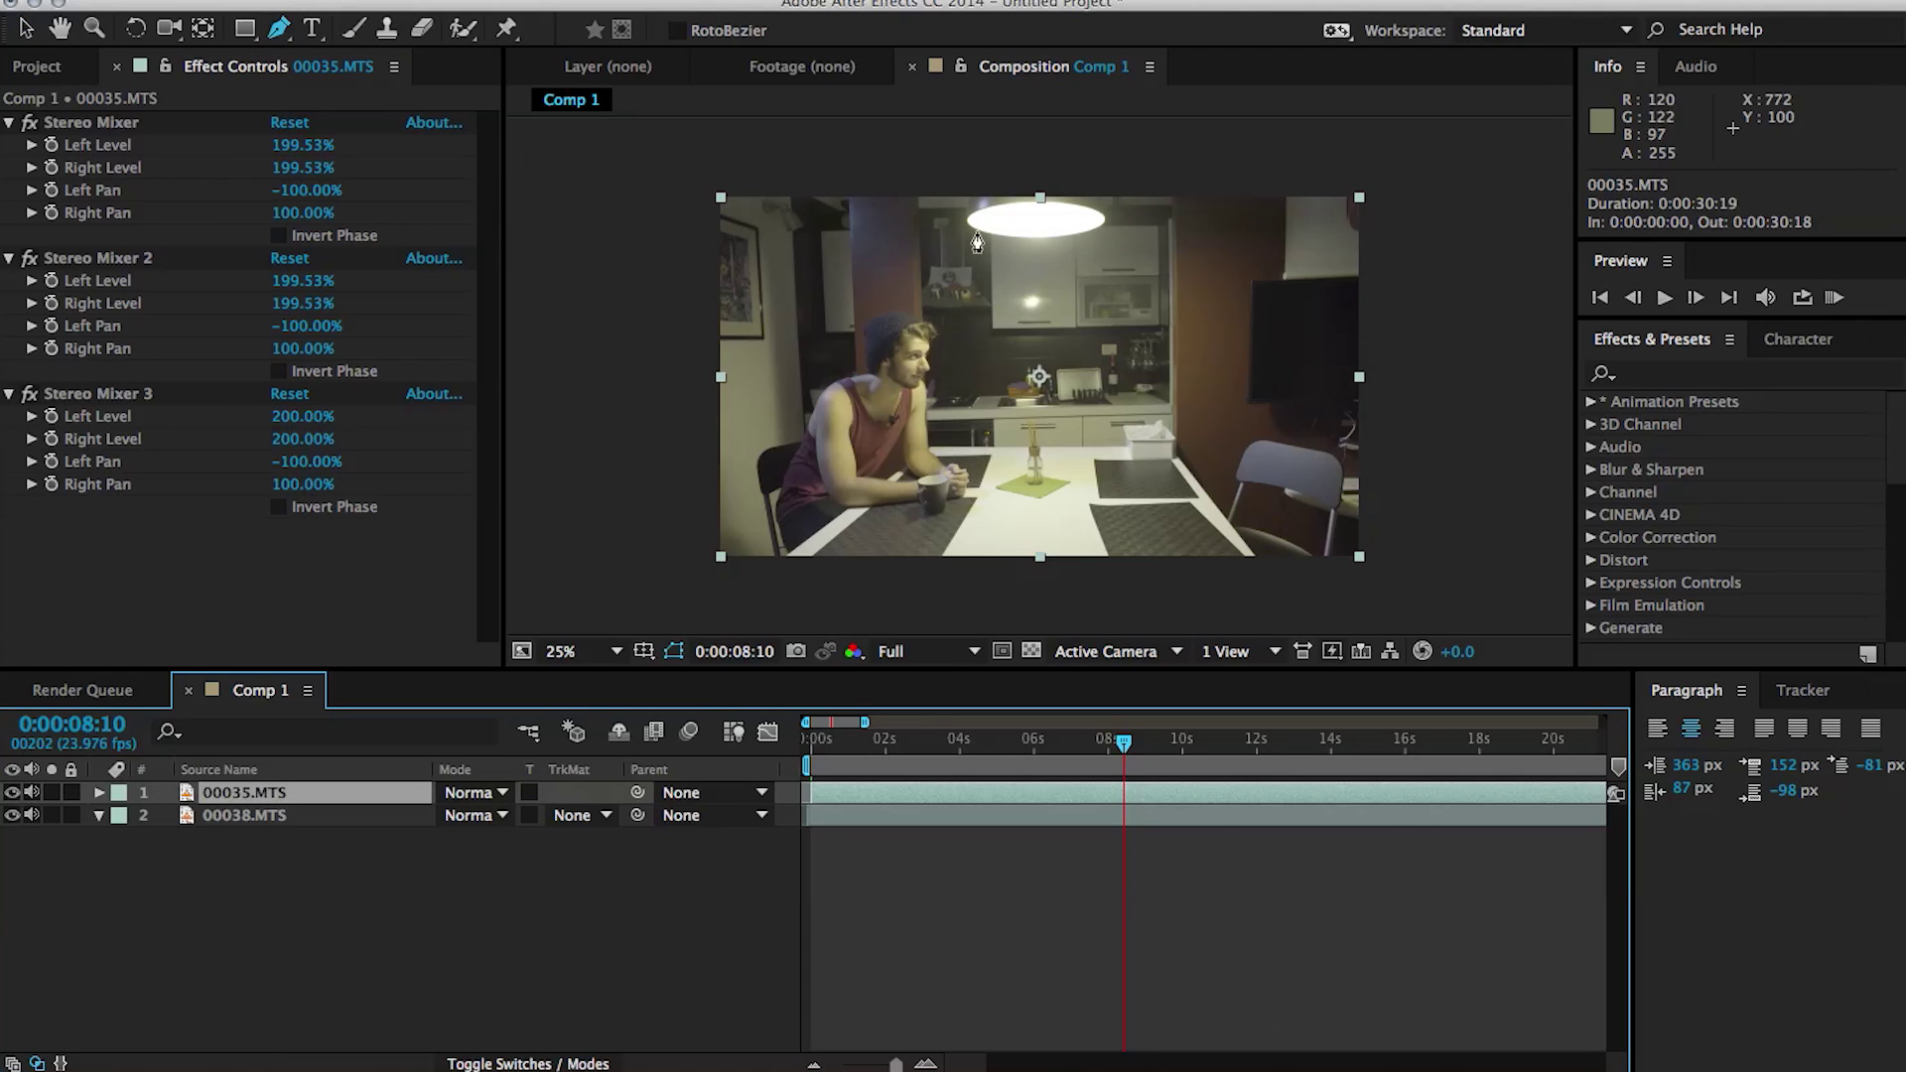
left_click(1034, 185)
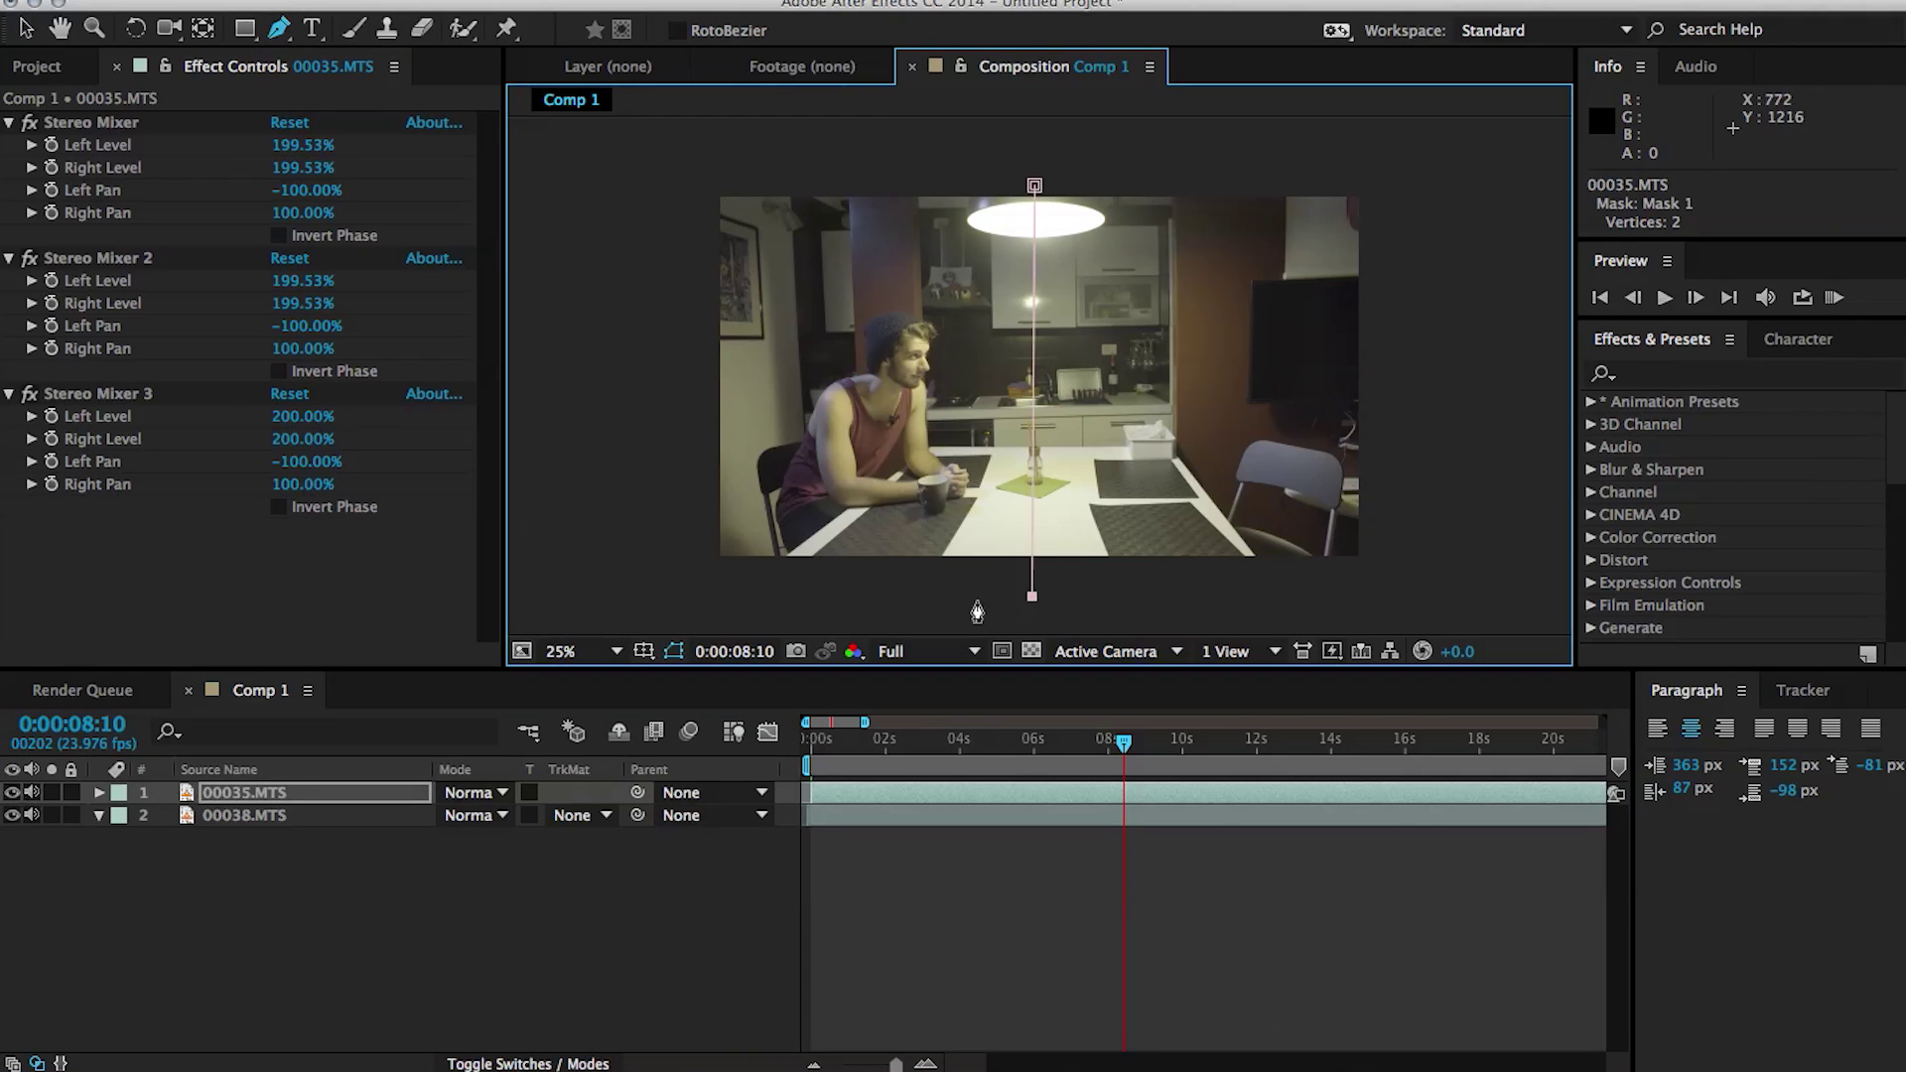
left_click(1035, 186)
left_click(26, 28)
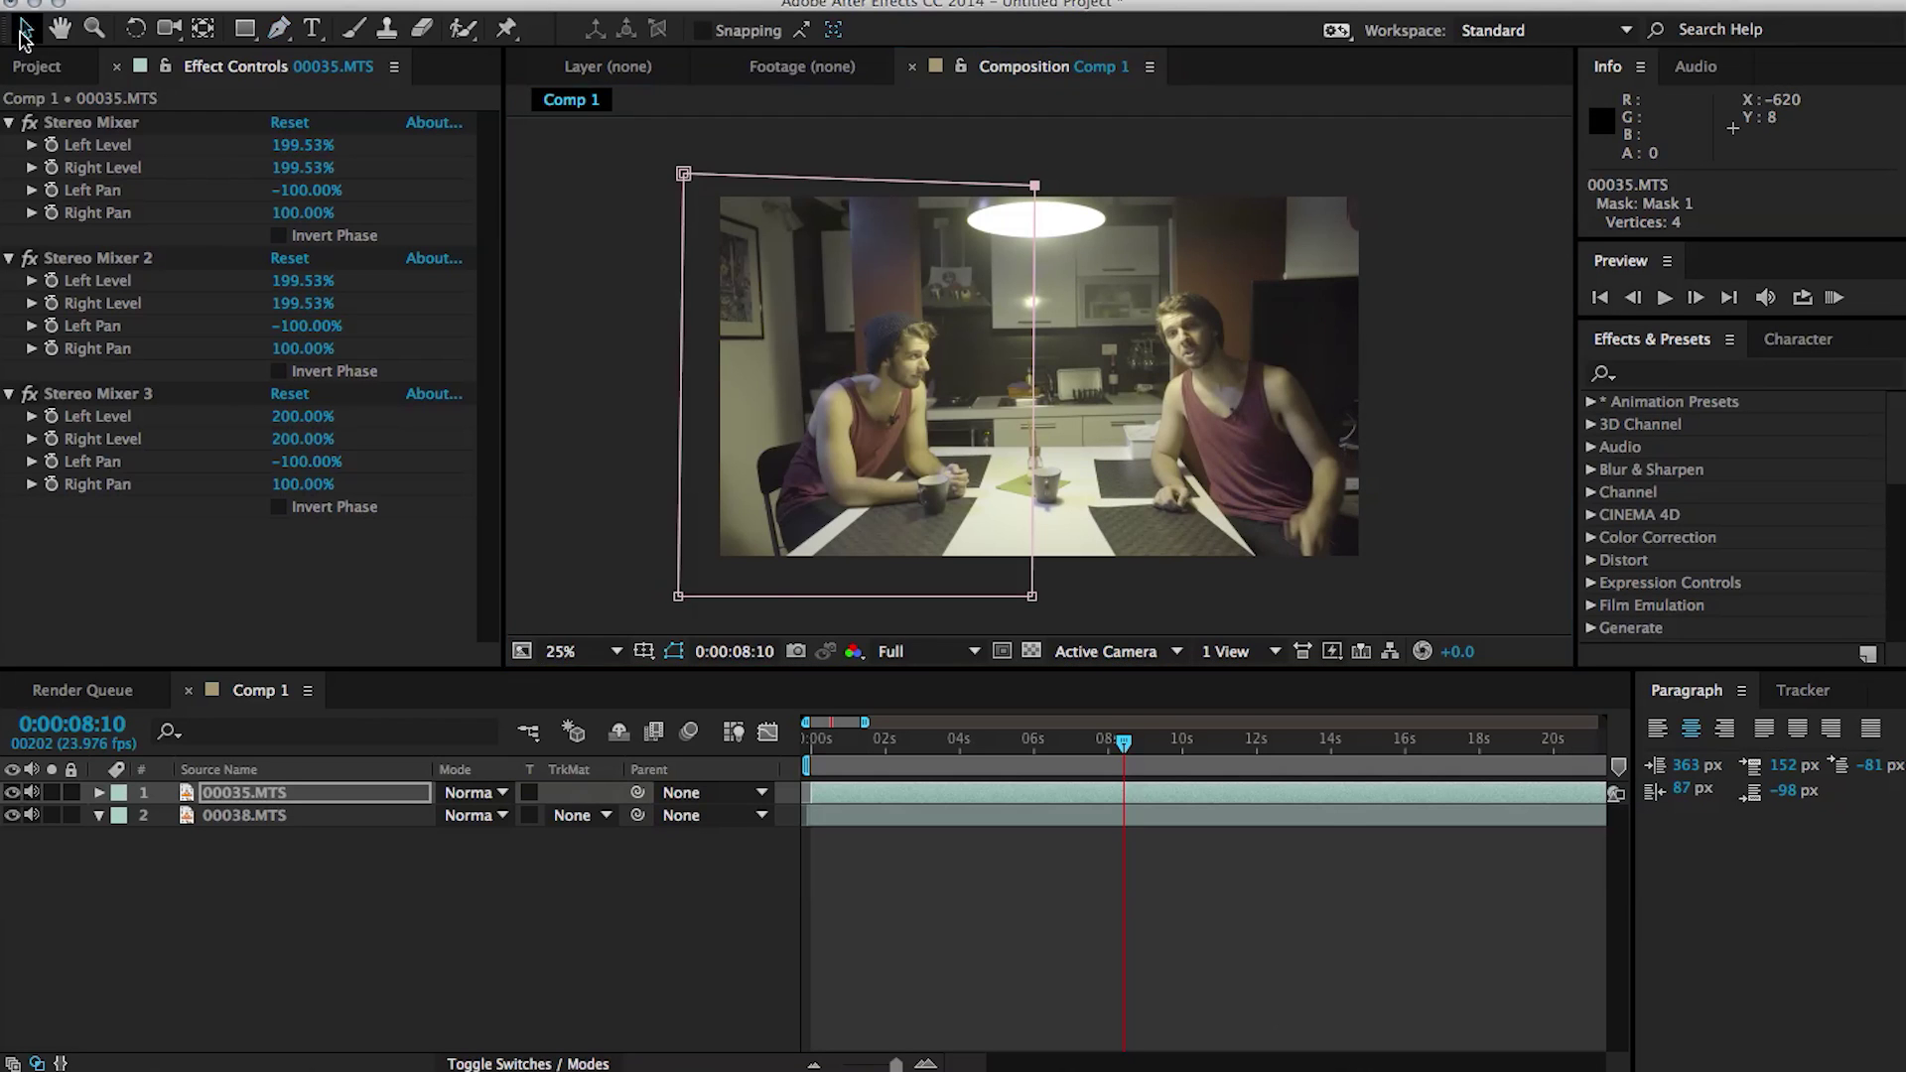
Shift the right edge of the 00035.MTS mask further right, past the second cup, and inspect the seam on the table.
scroll(885, 497, "up", 2)
key("space")
left_click_drag(880, 595, 874, 402)
left_click_drag(870, 543, 976, 325)
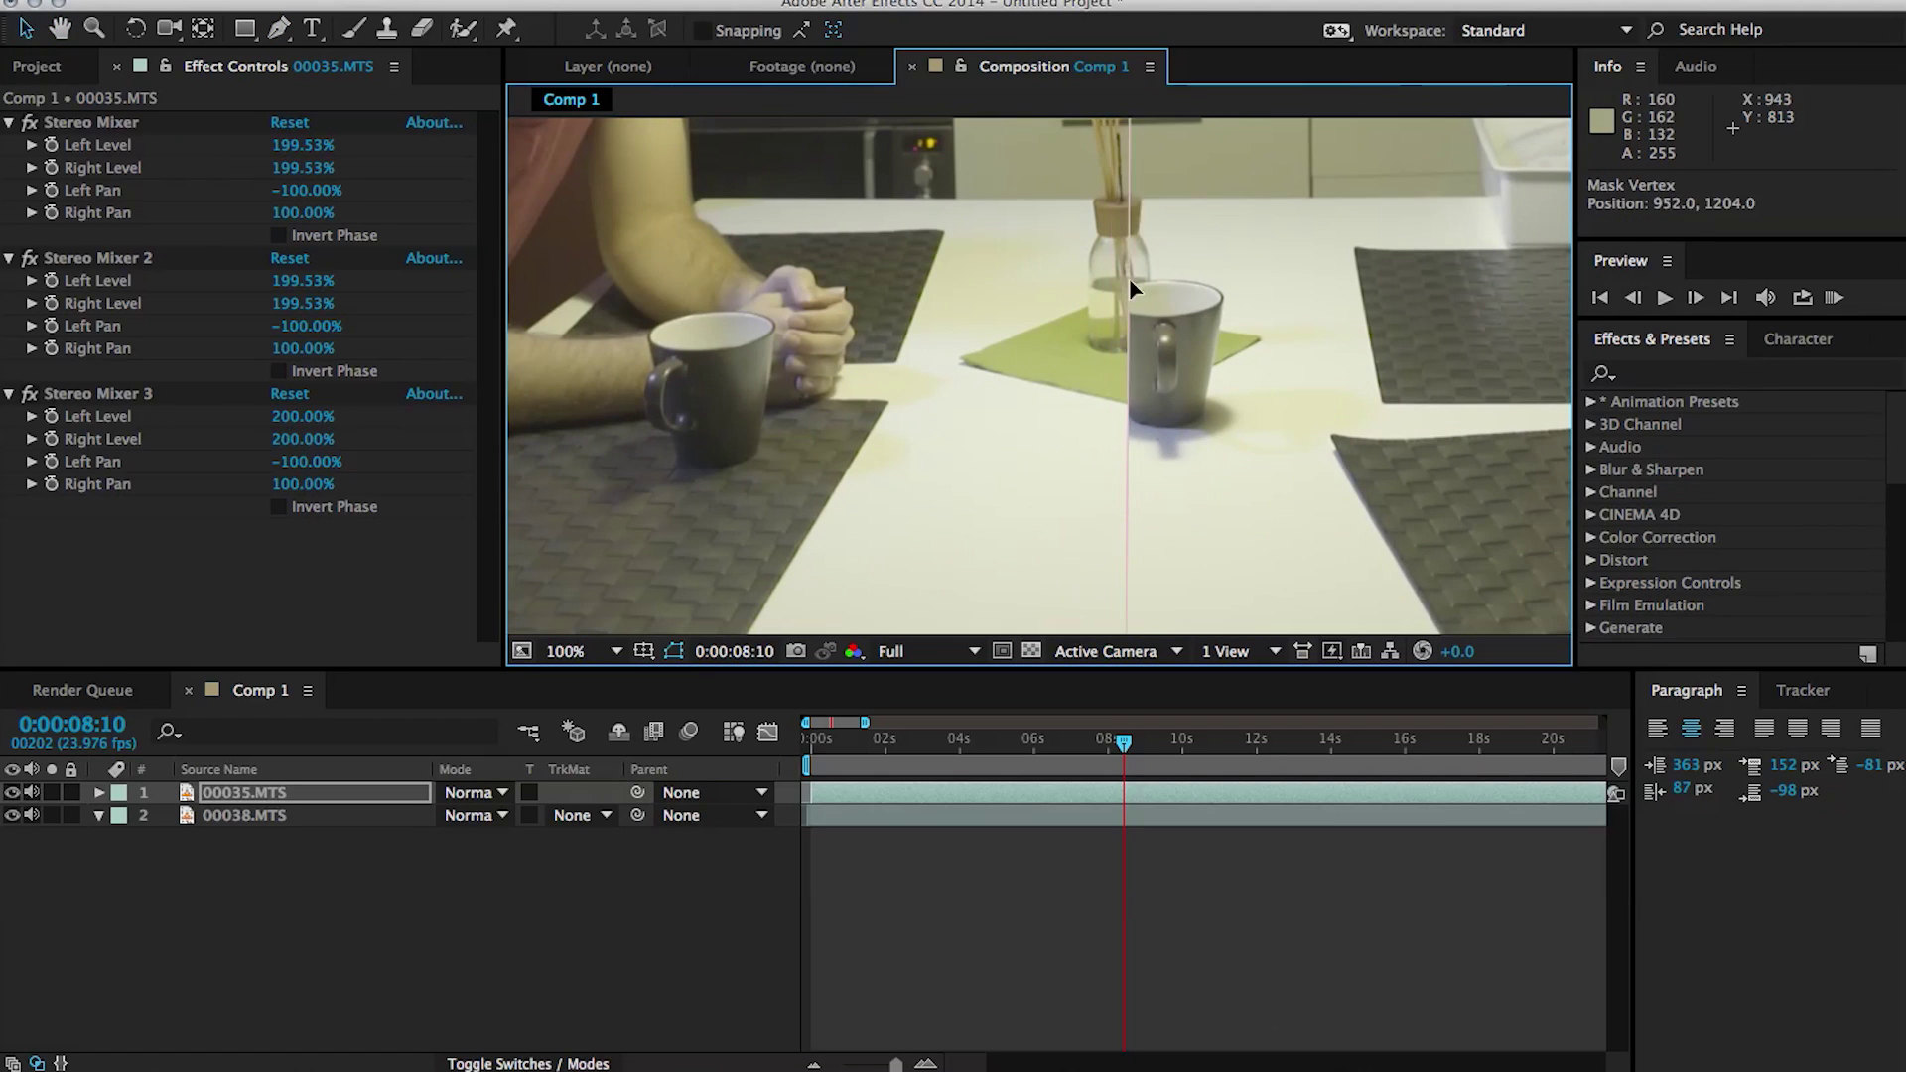
left_click_drag(1129, 278, 1290, 298)
key("super+shift+a")
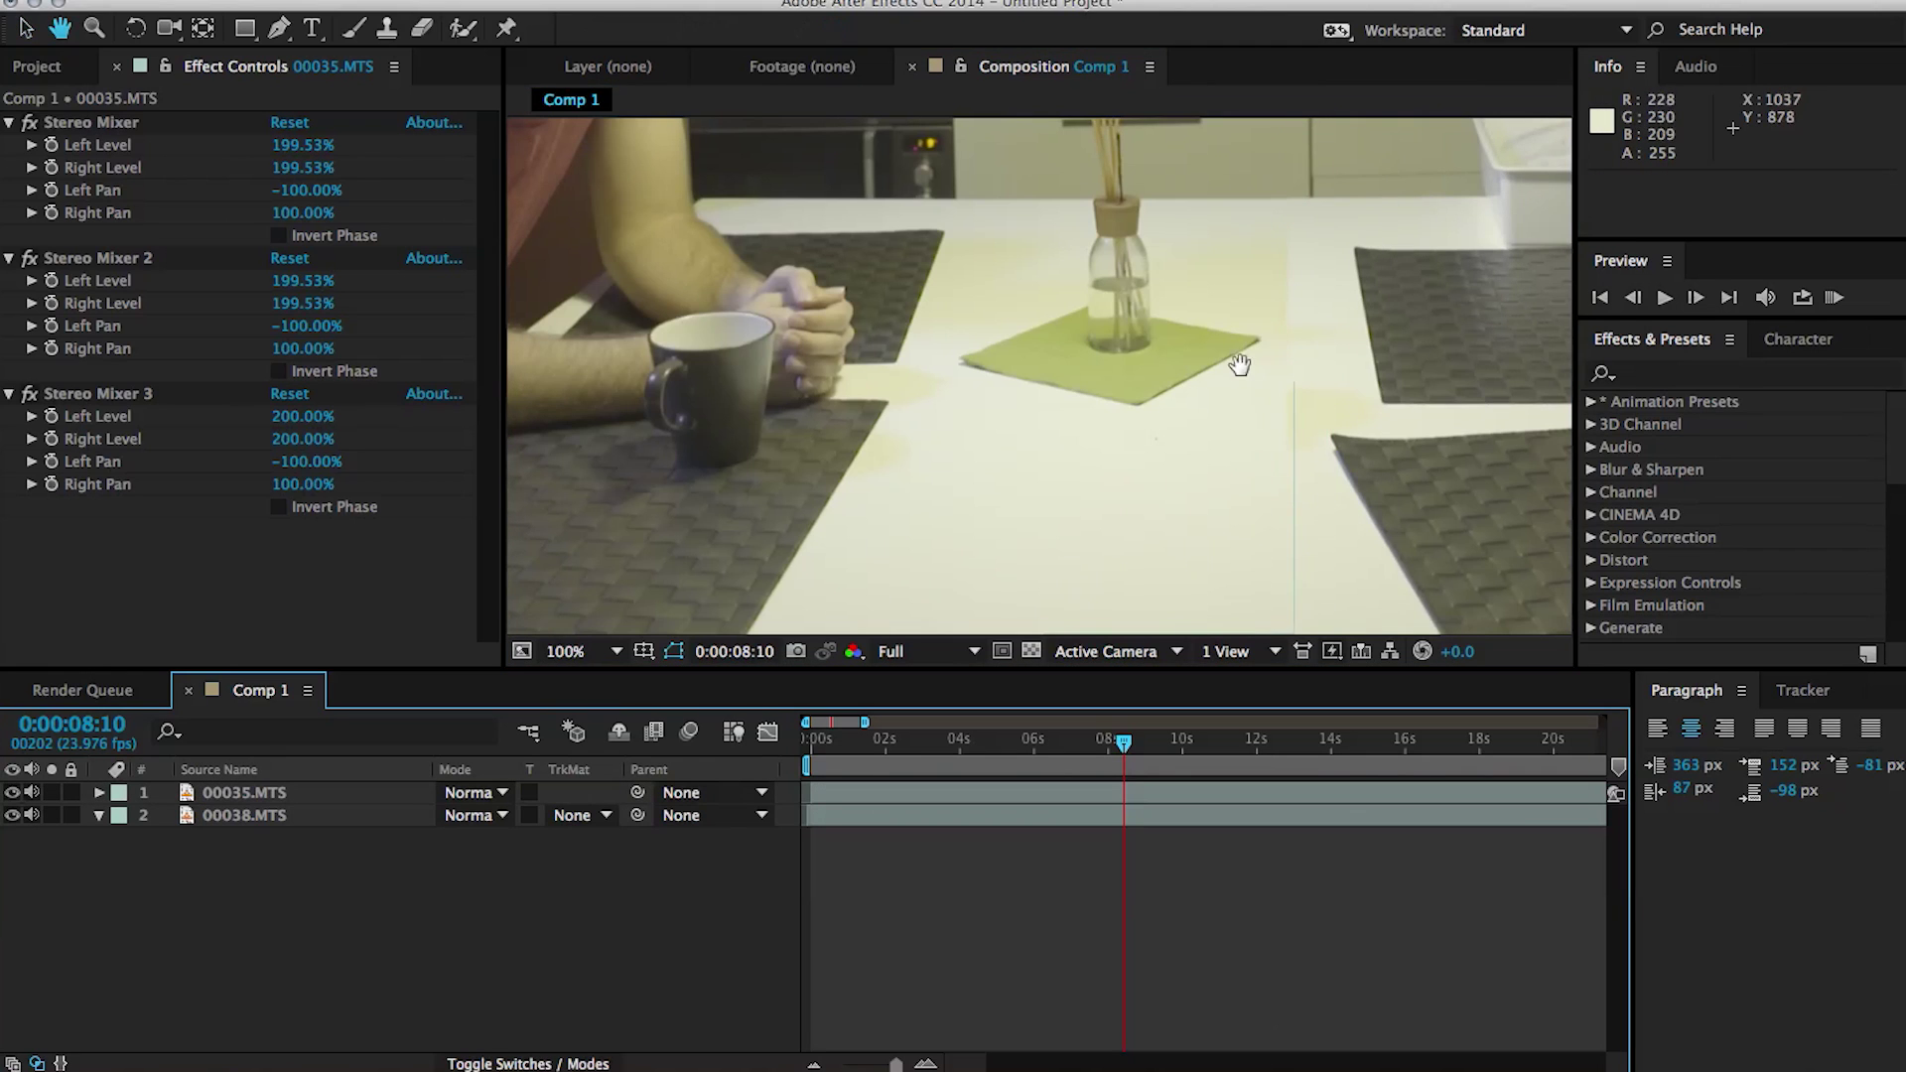
left_click_drag(1273, 149, 1221, 369)
left_click_drag(1246, 606, 1231, 224)
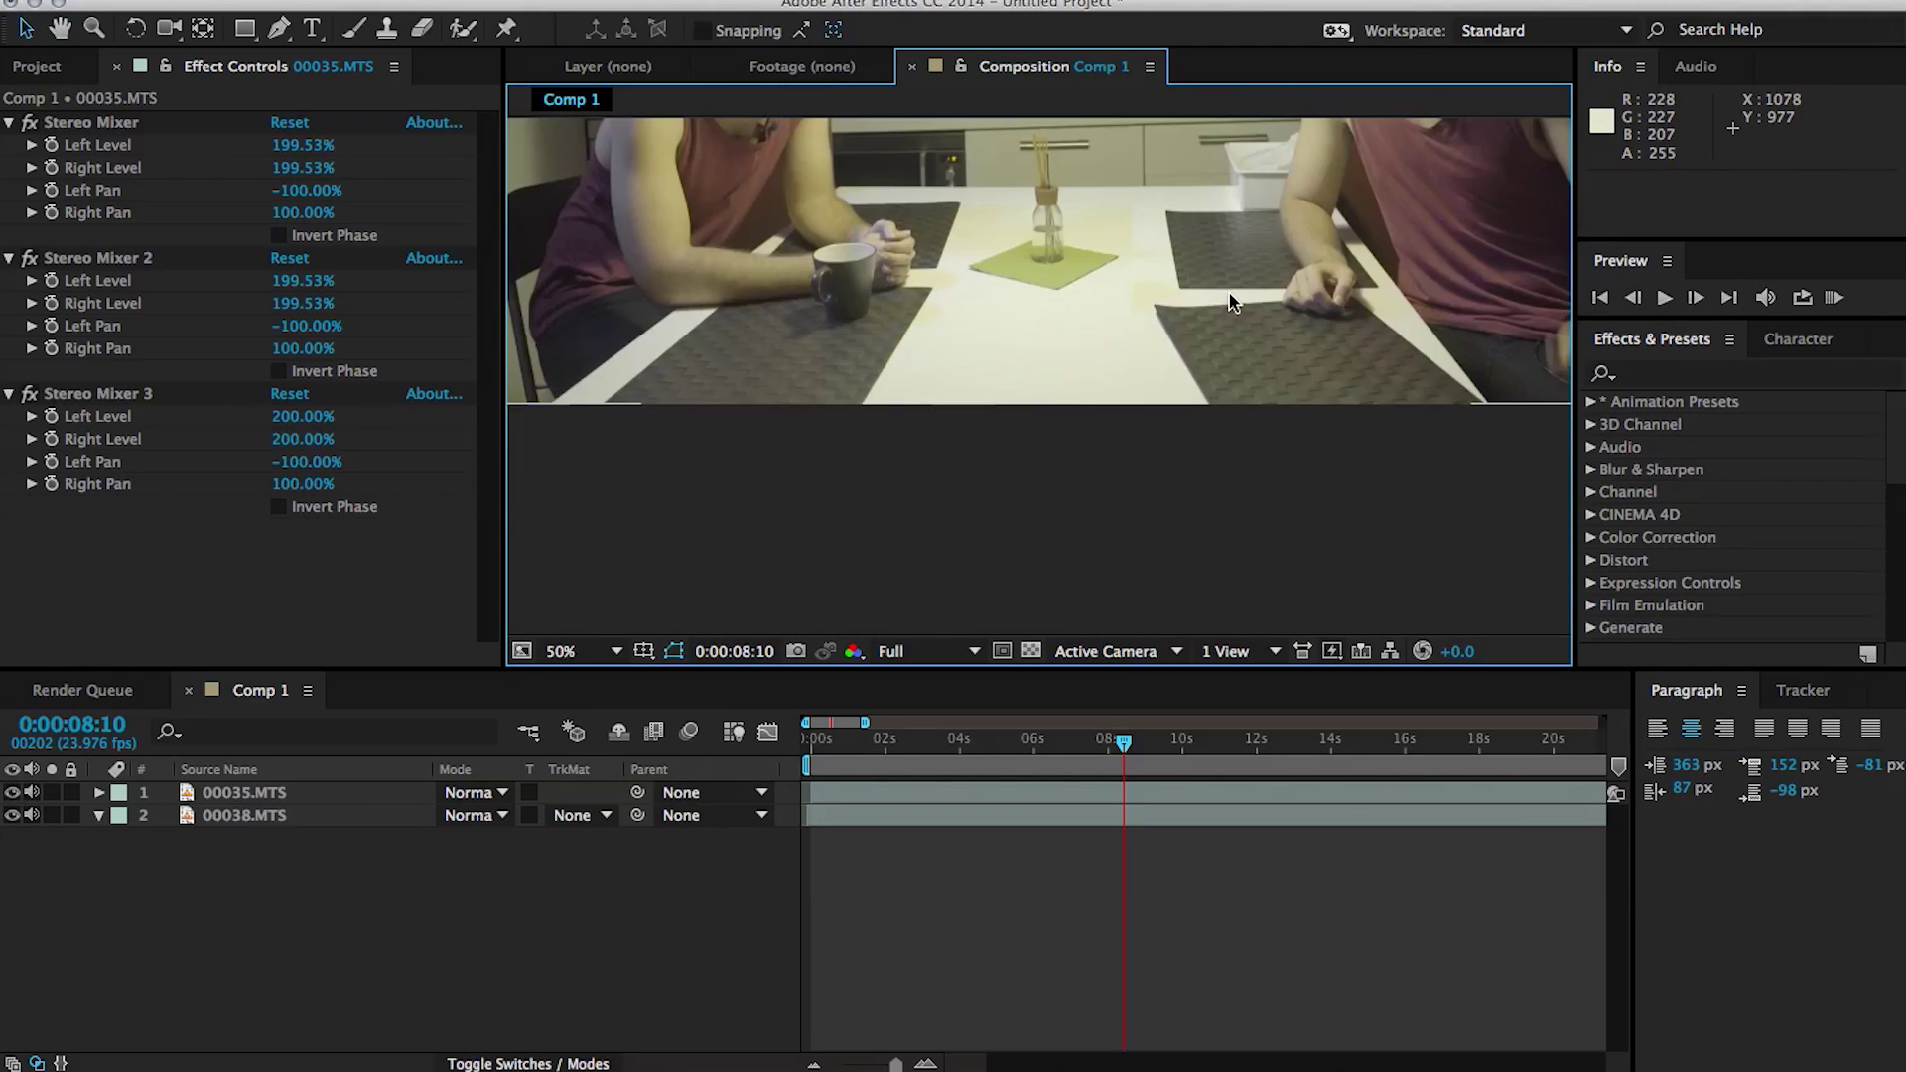
Set the Mask Feather of Mask 1 on the 00035.MTS layer to 76 pixels and check the blended seam.
left_click(417, 792)
key("f")
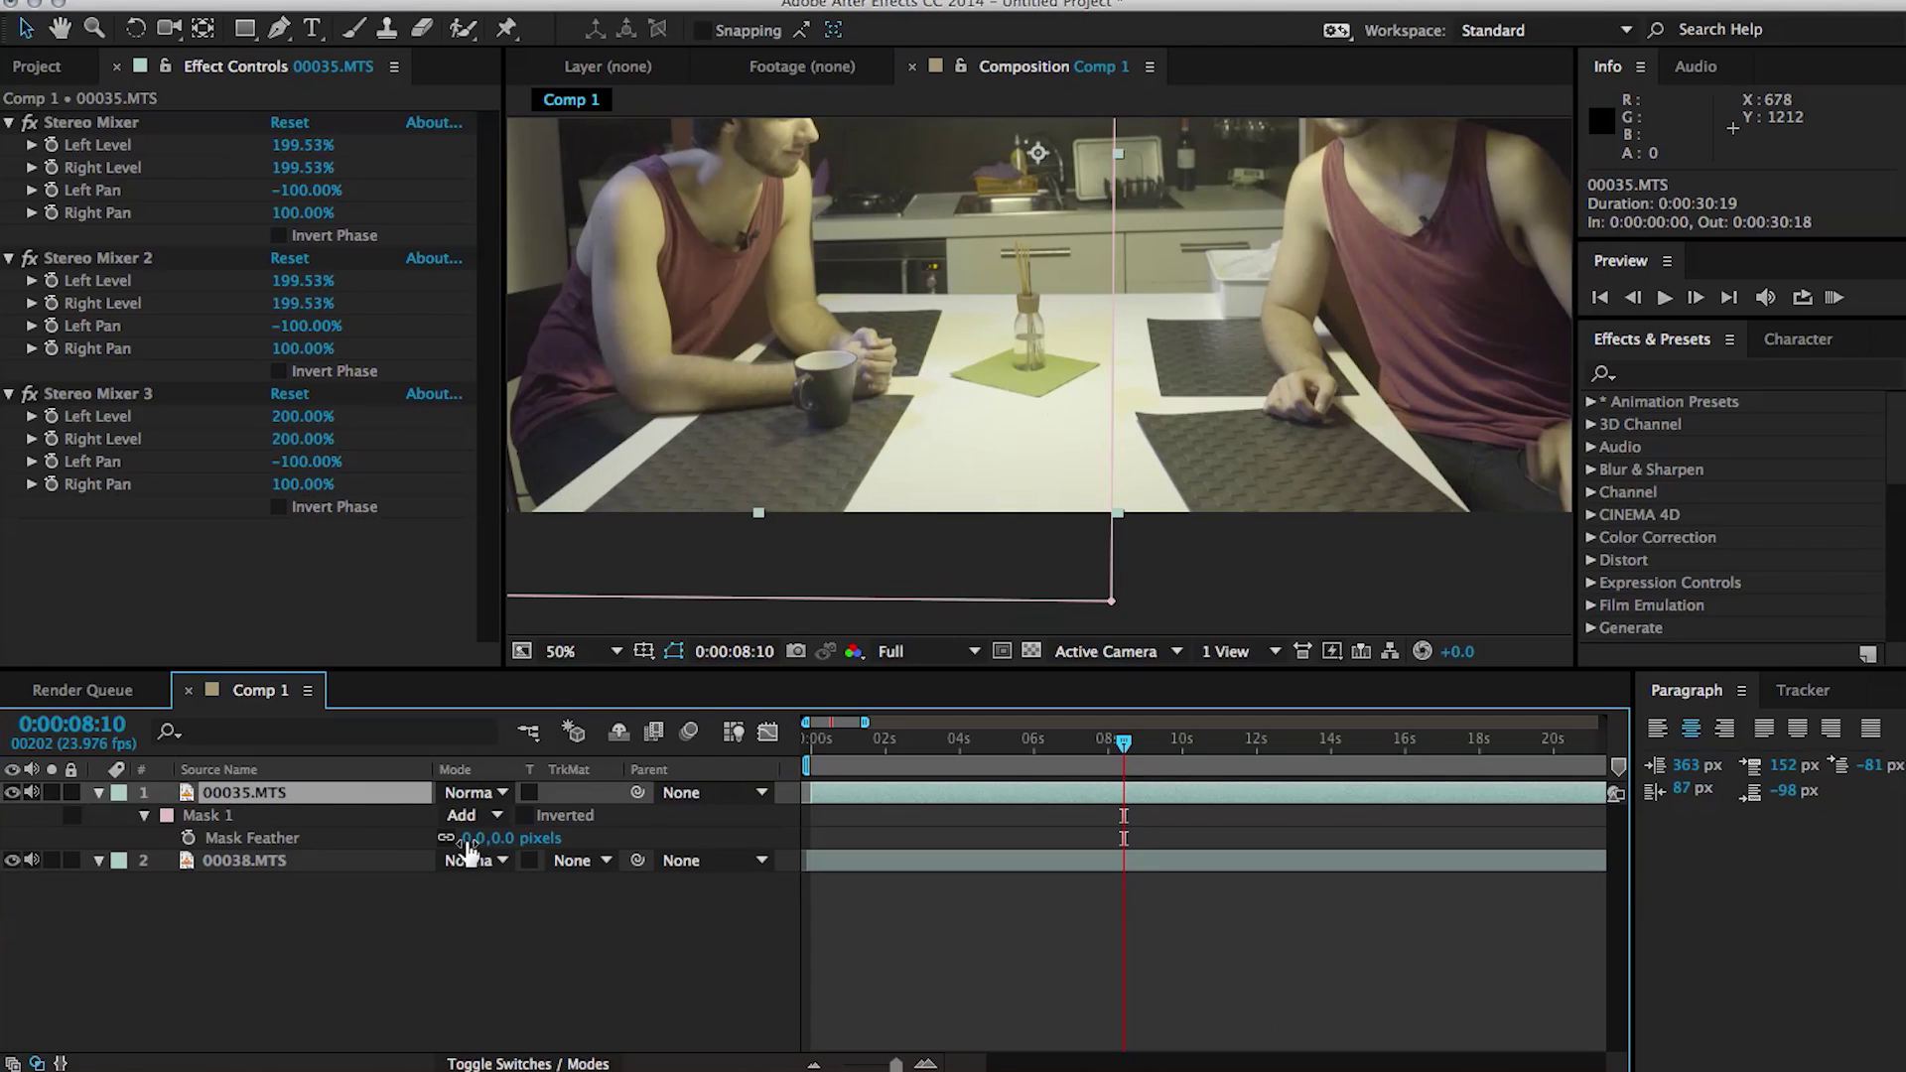
left_click_drag(531, 837, 557, 868)
key("F2")
key("period")
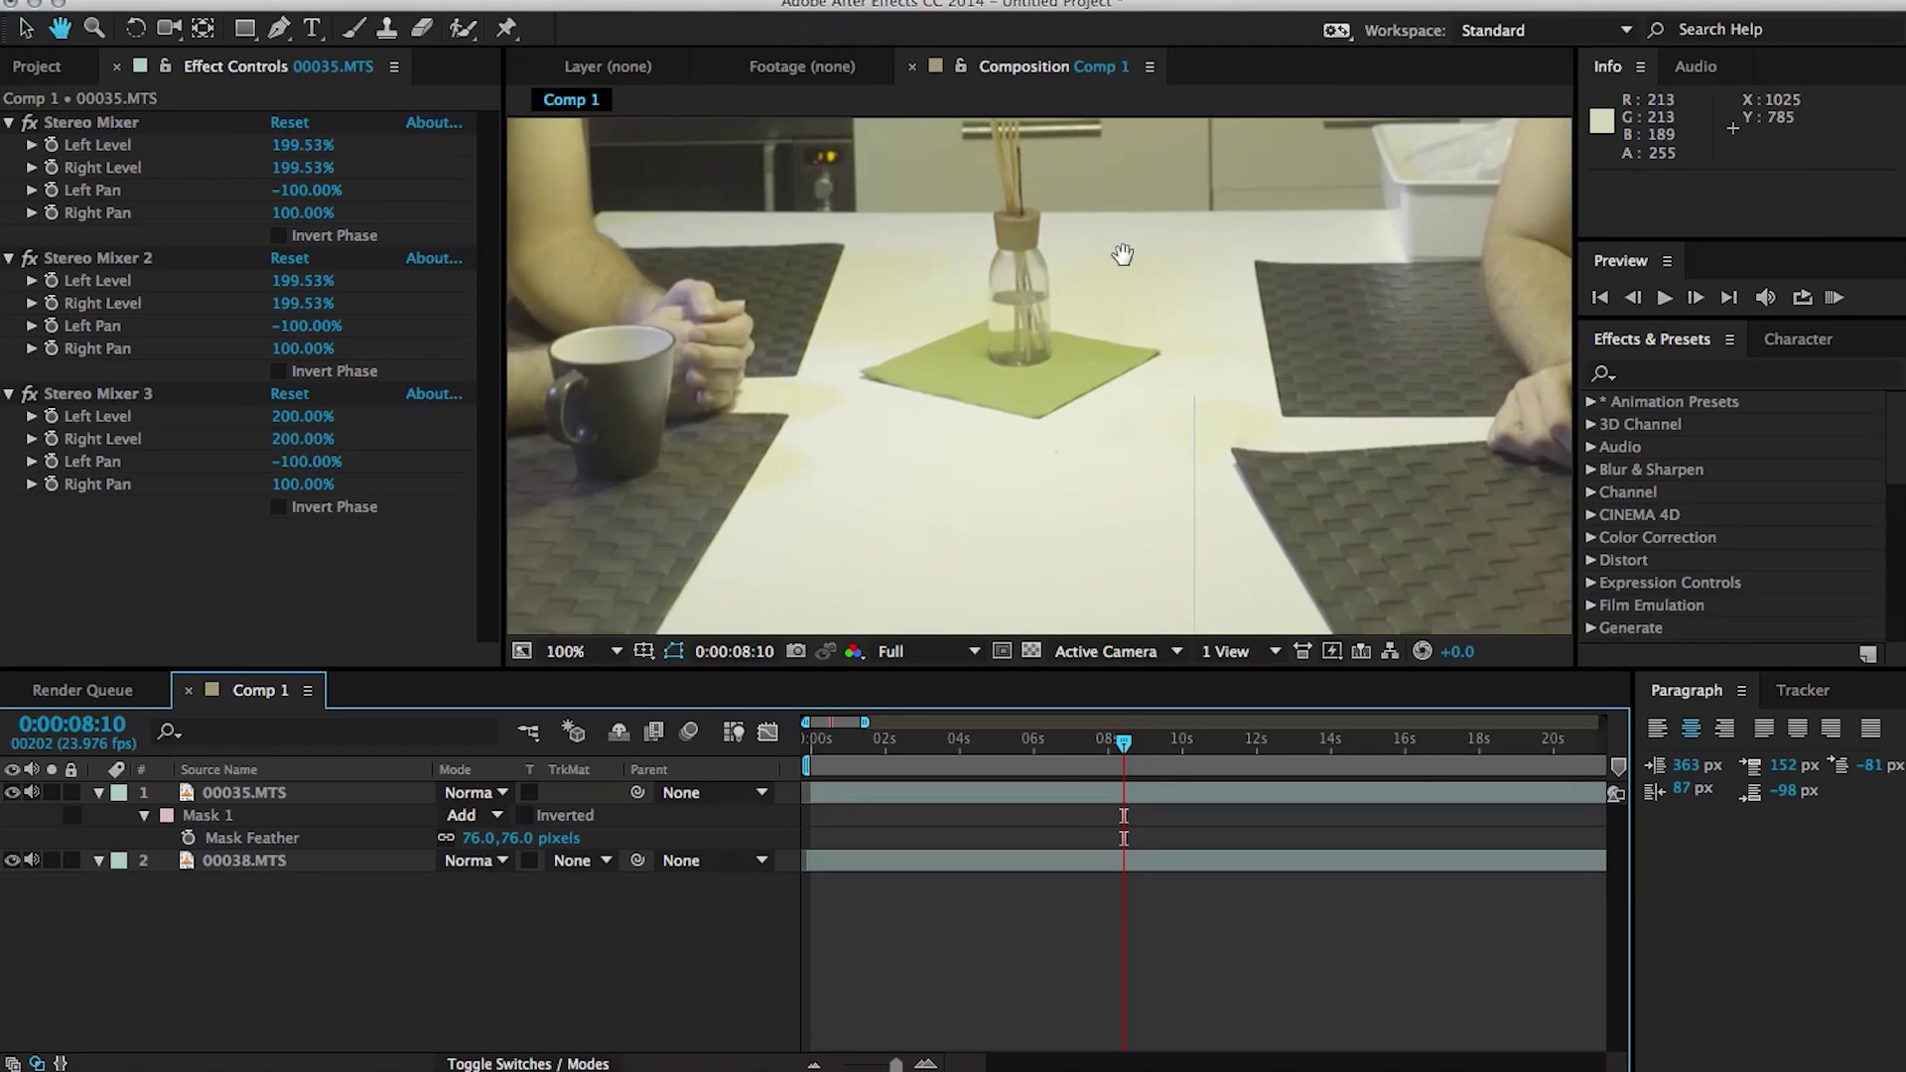
left_click_drag(1123, 254, 1117, 442)
left_click_drag(1117, 260, 1108, 779)
left_click_drag(1100, 543, 1262, 309)
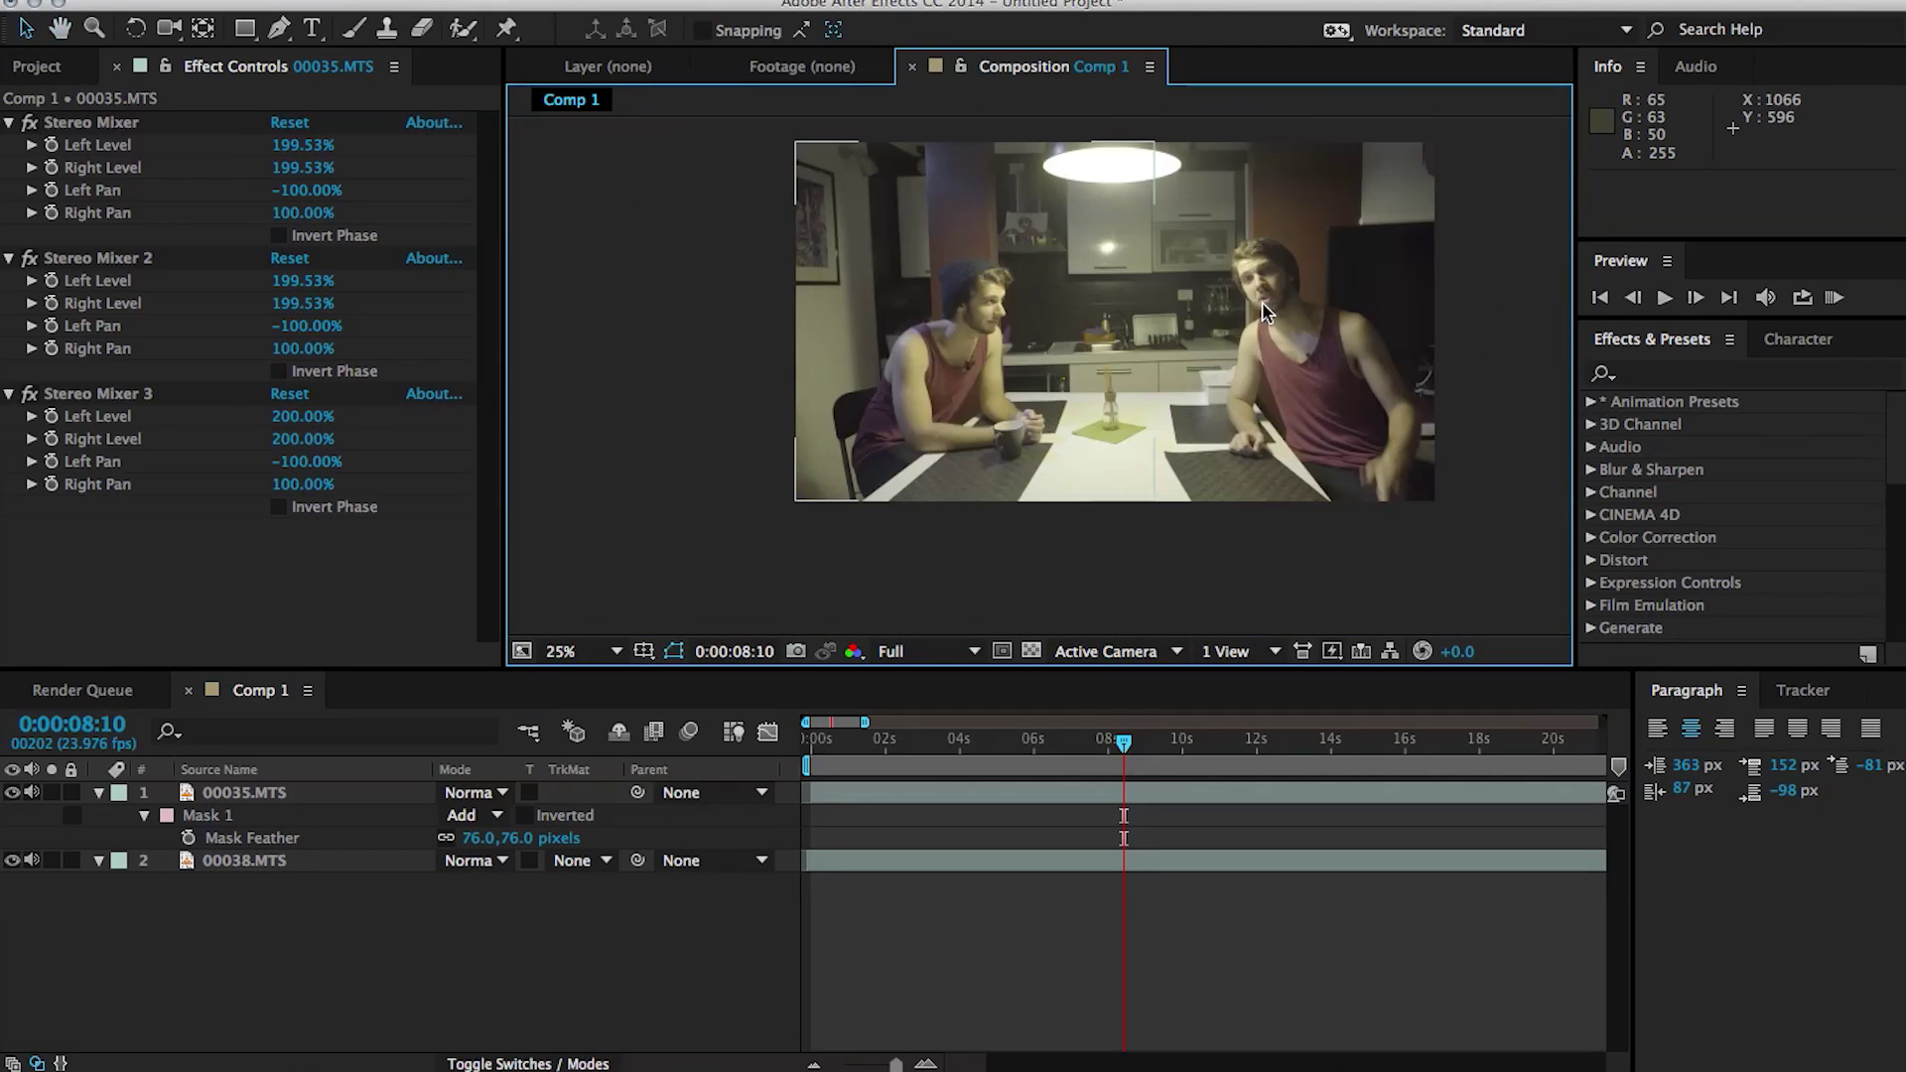
left_click_drag(1130, 379, 1102, 400)
Extend the ends of the 00035.MTS and 00038.MTS layers to 0:00:45:11 and 0:00:43:00.
left_click_drag(1142, 740, 1336, 785)
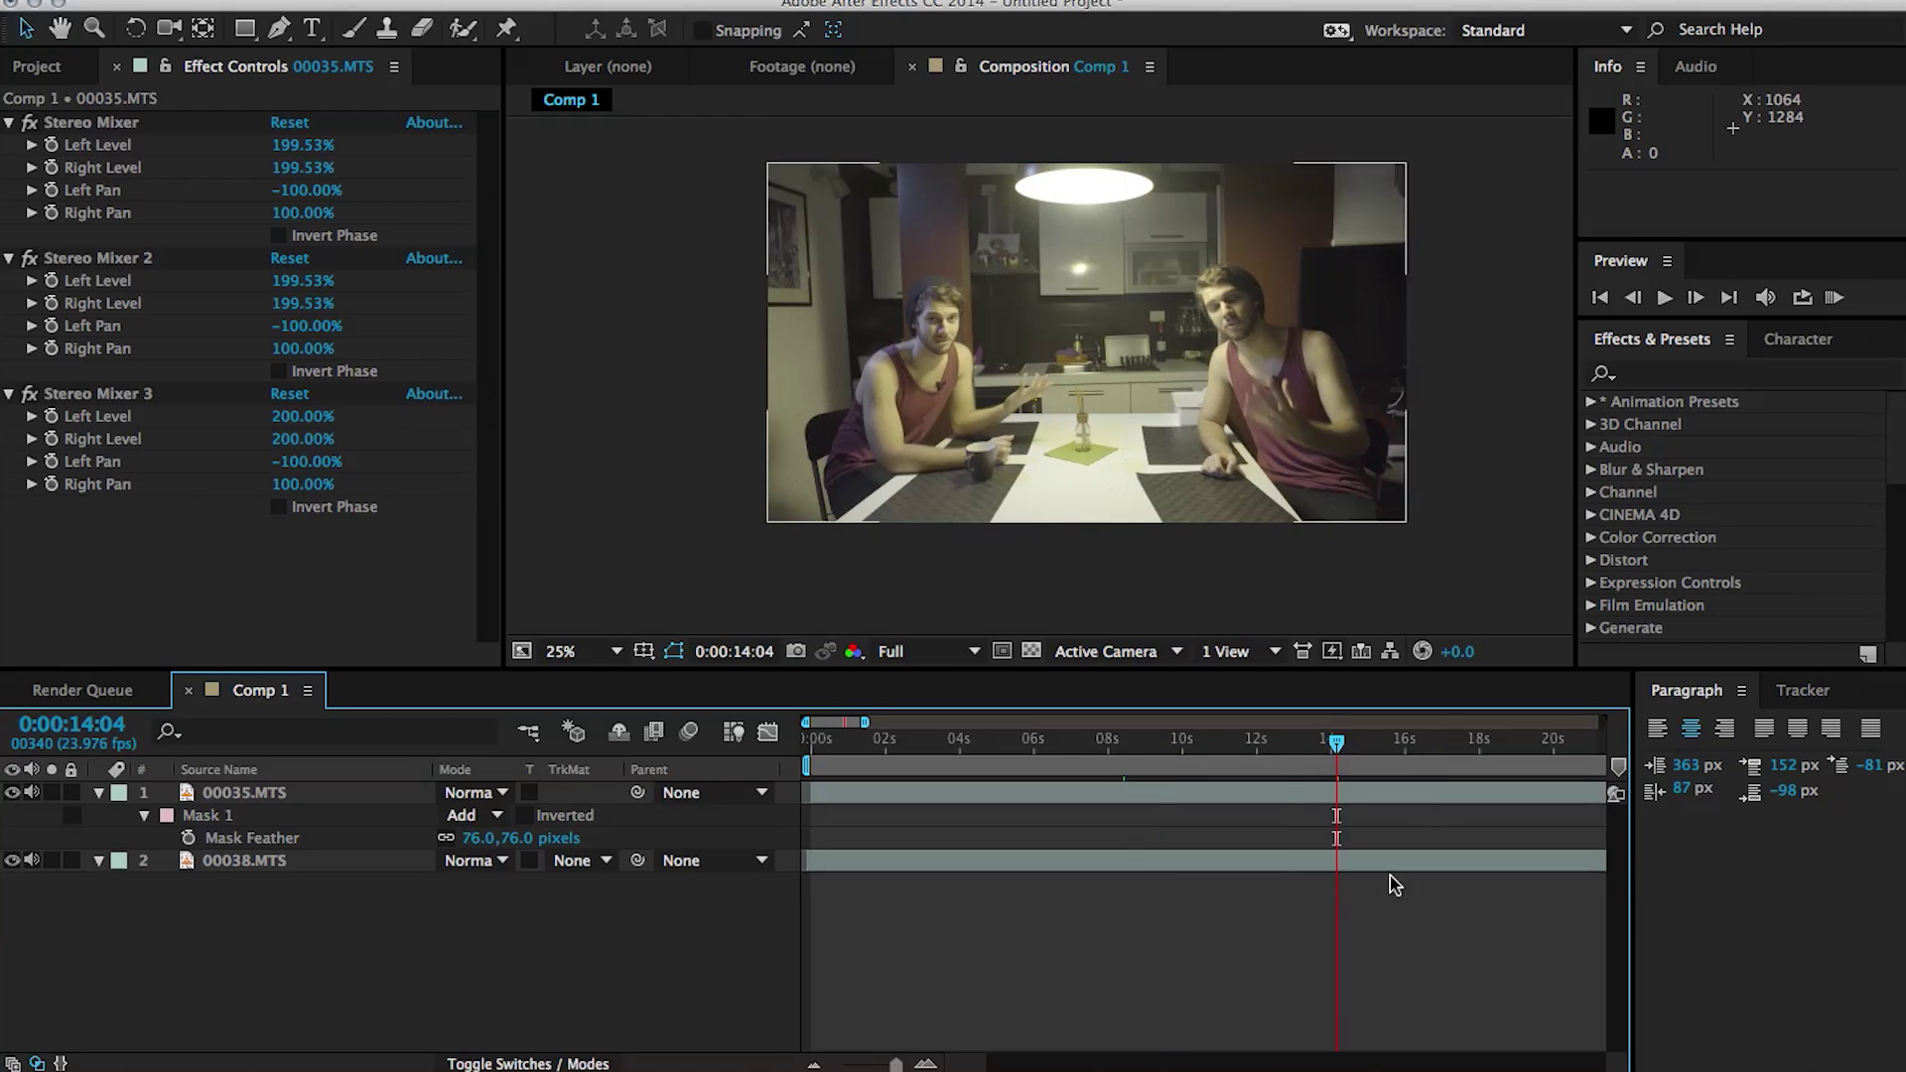
scroll(1390, 875, "right", 10)
scroll(1390, 876, "left", 3)
left_click(1119, 745)
left_click_drag(1065, 792, 1595, 797)
left_click_drag(874, 860, 1607, 857)
scroll(1184, 911, "left", 6)
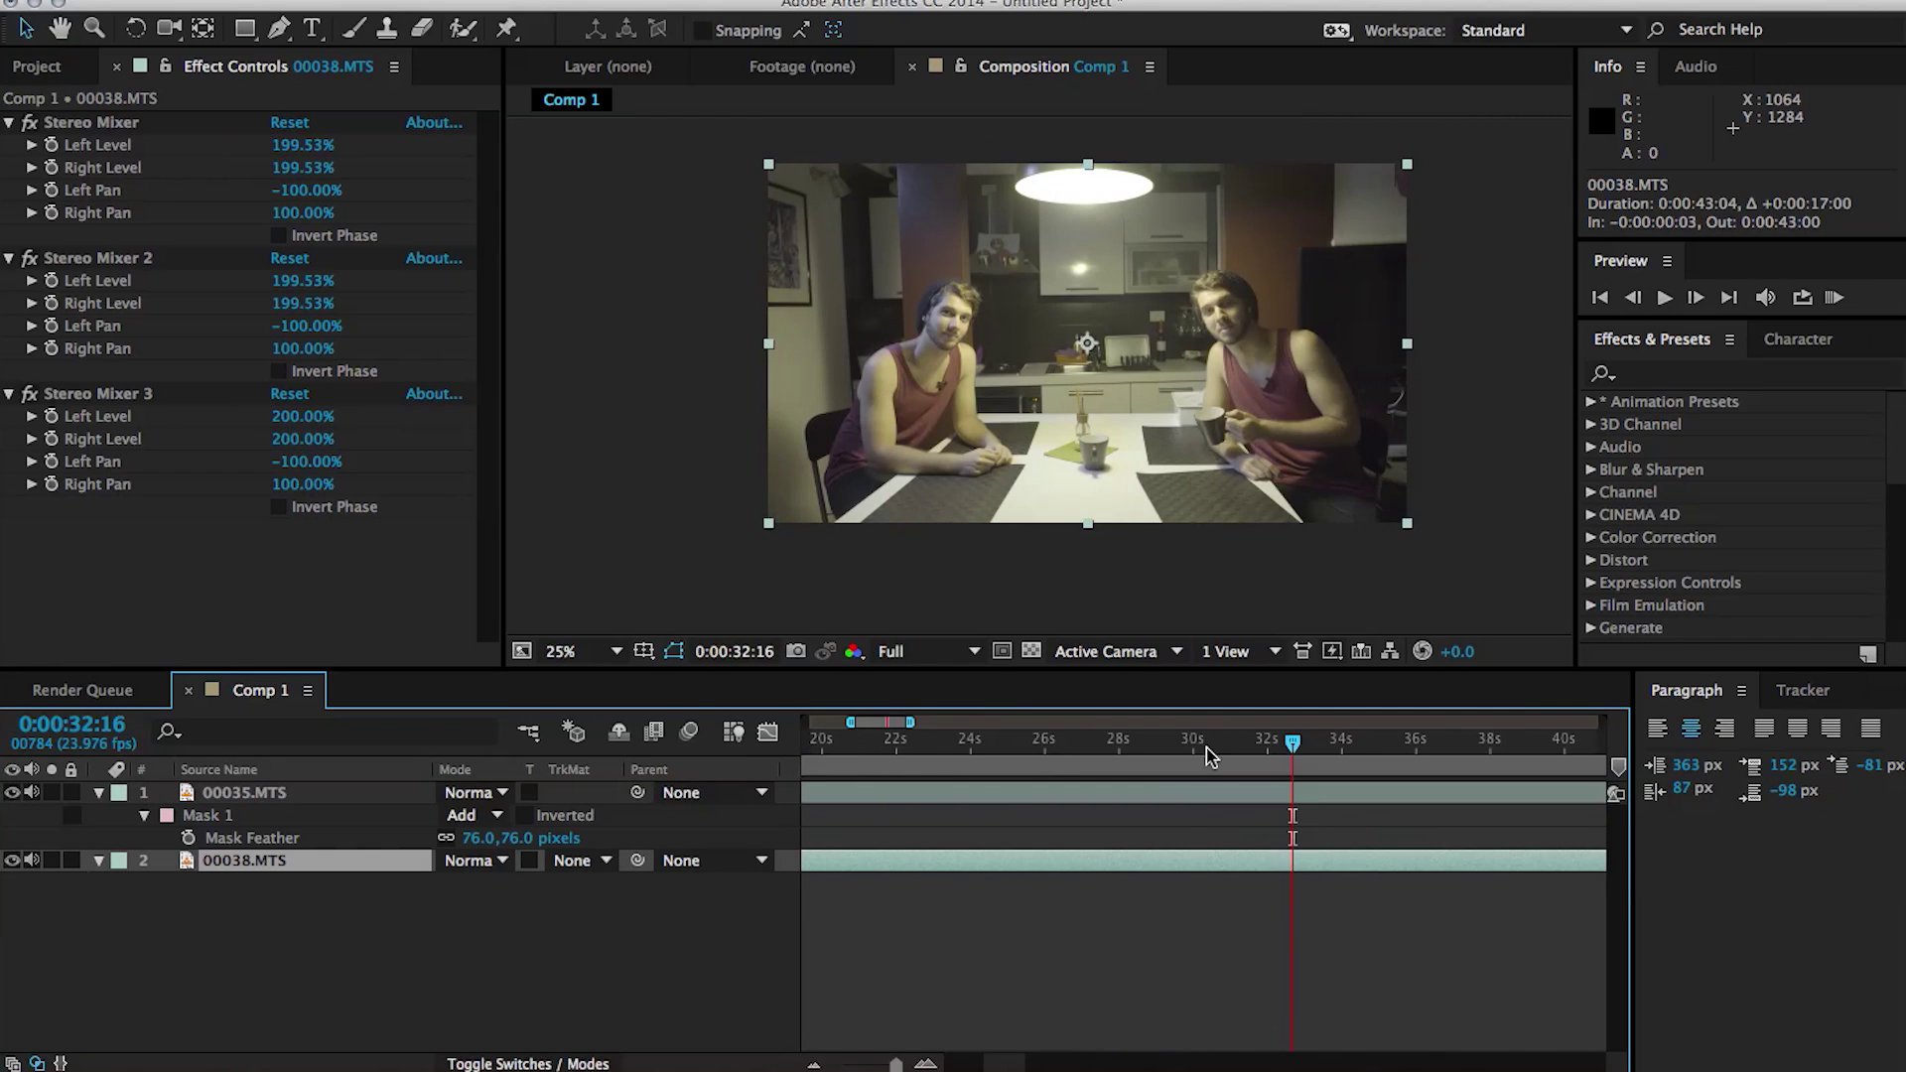
Slide the 00038.MTS layer to start at 0:00:02:03 so the clones' hand gestures match in time.
left_click_drag(1209, 754, 1153, 760)
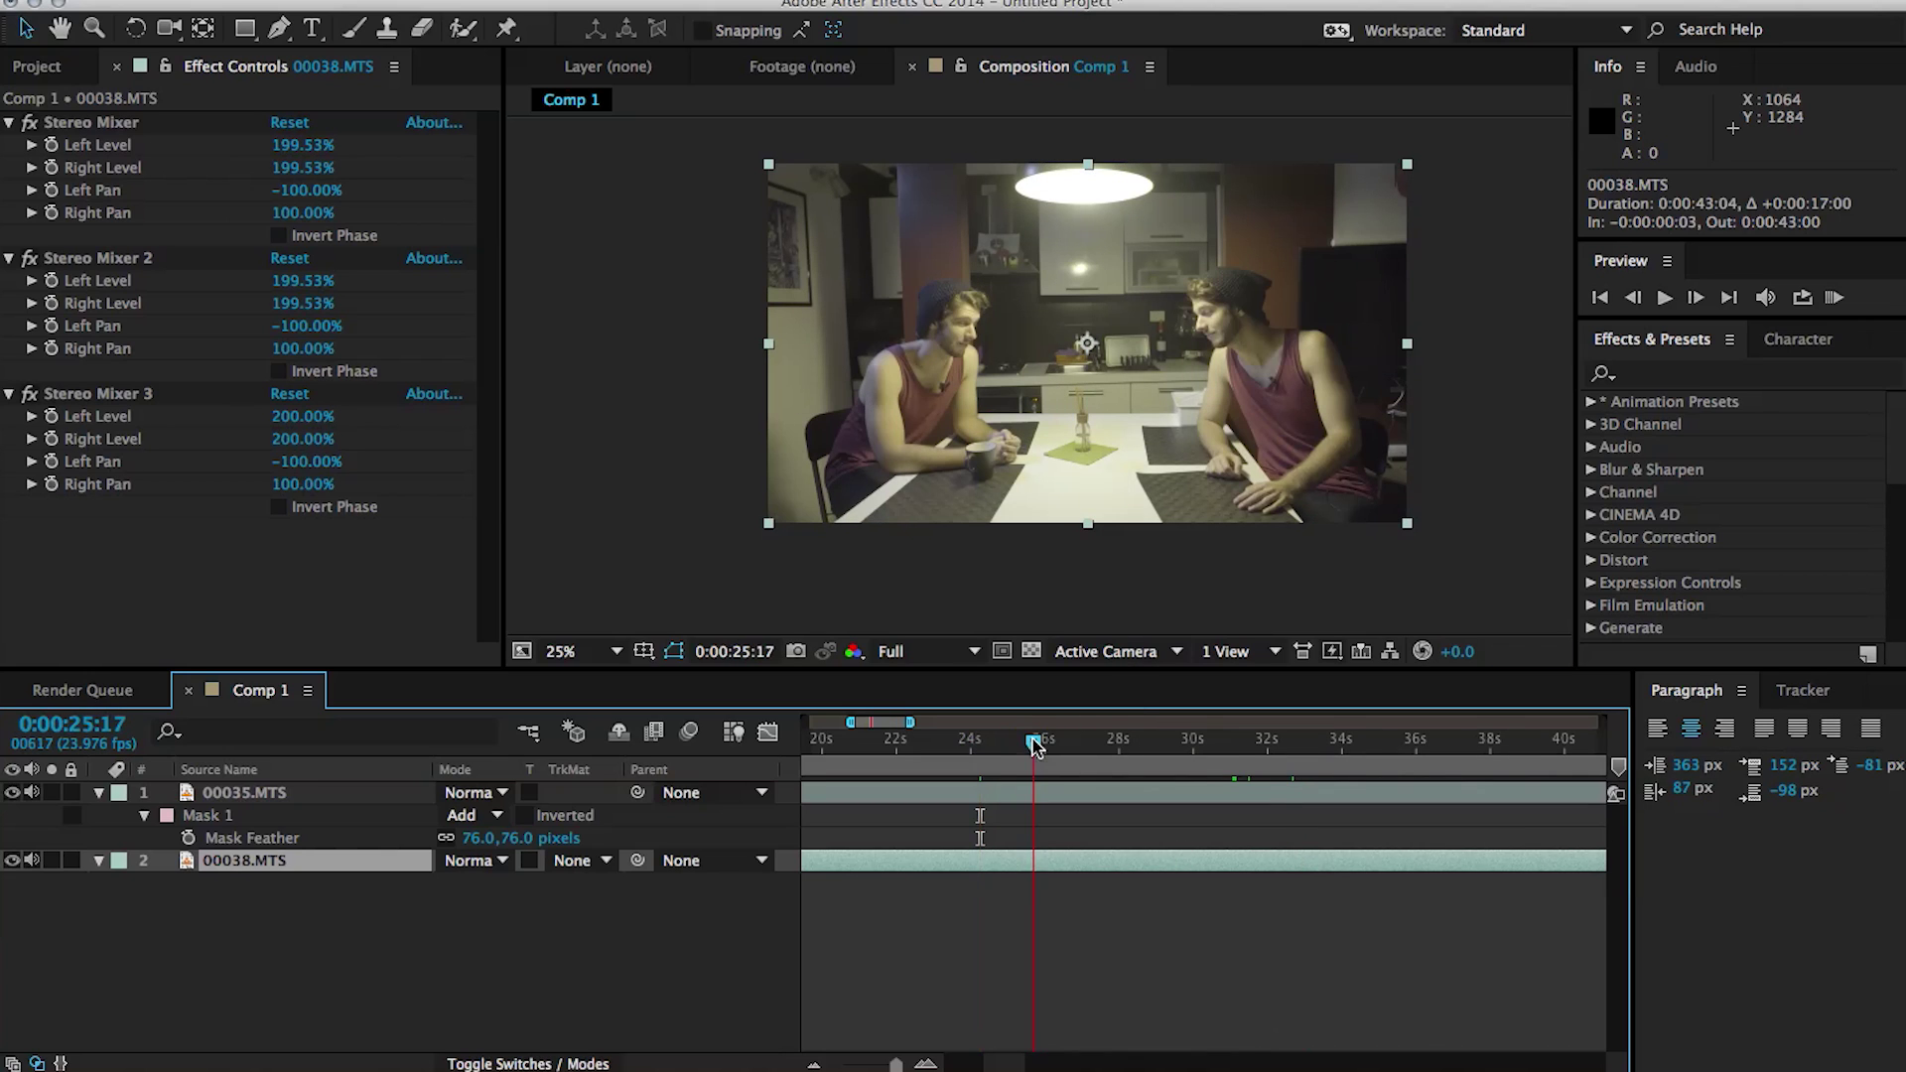
left_click_drag(1035, 746, 1140, 747)
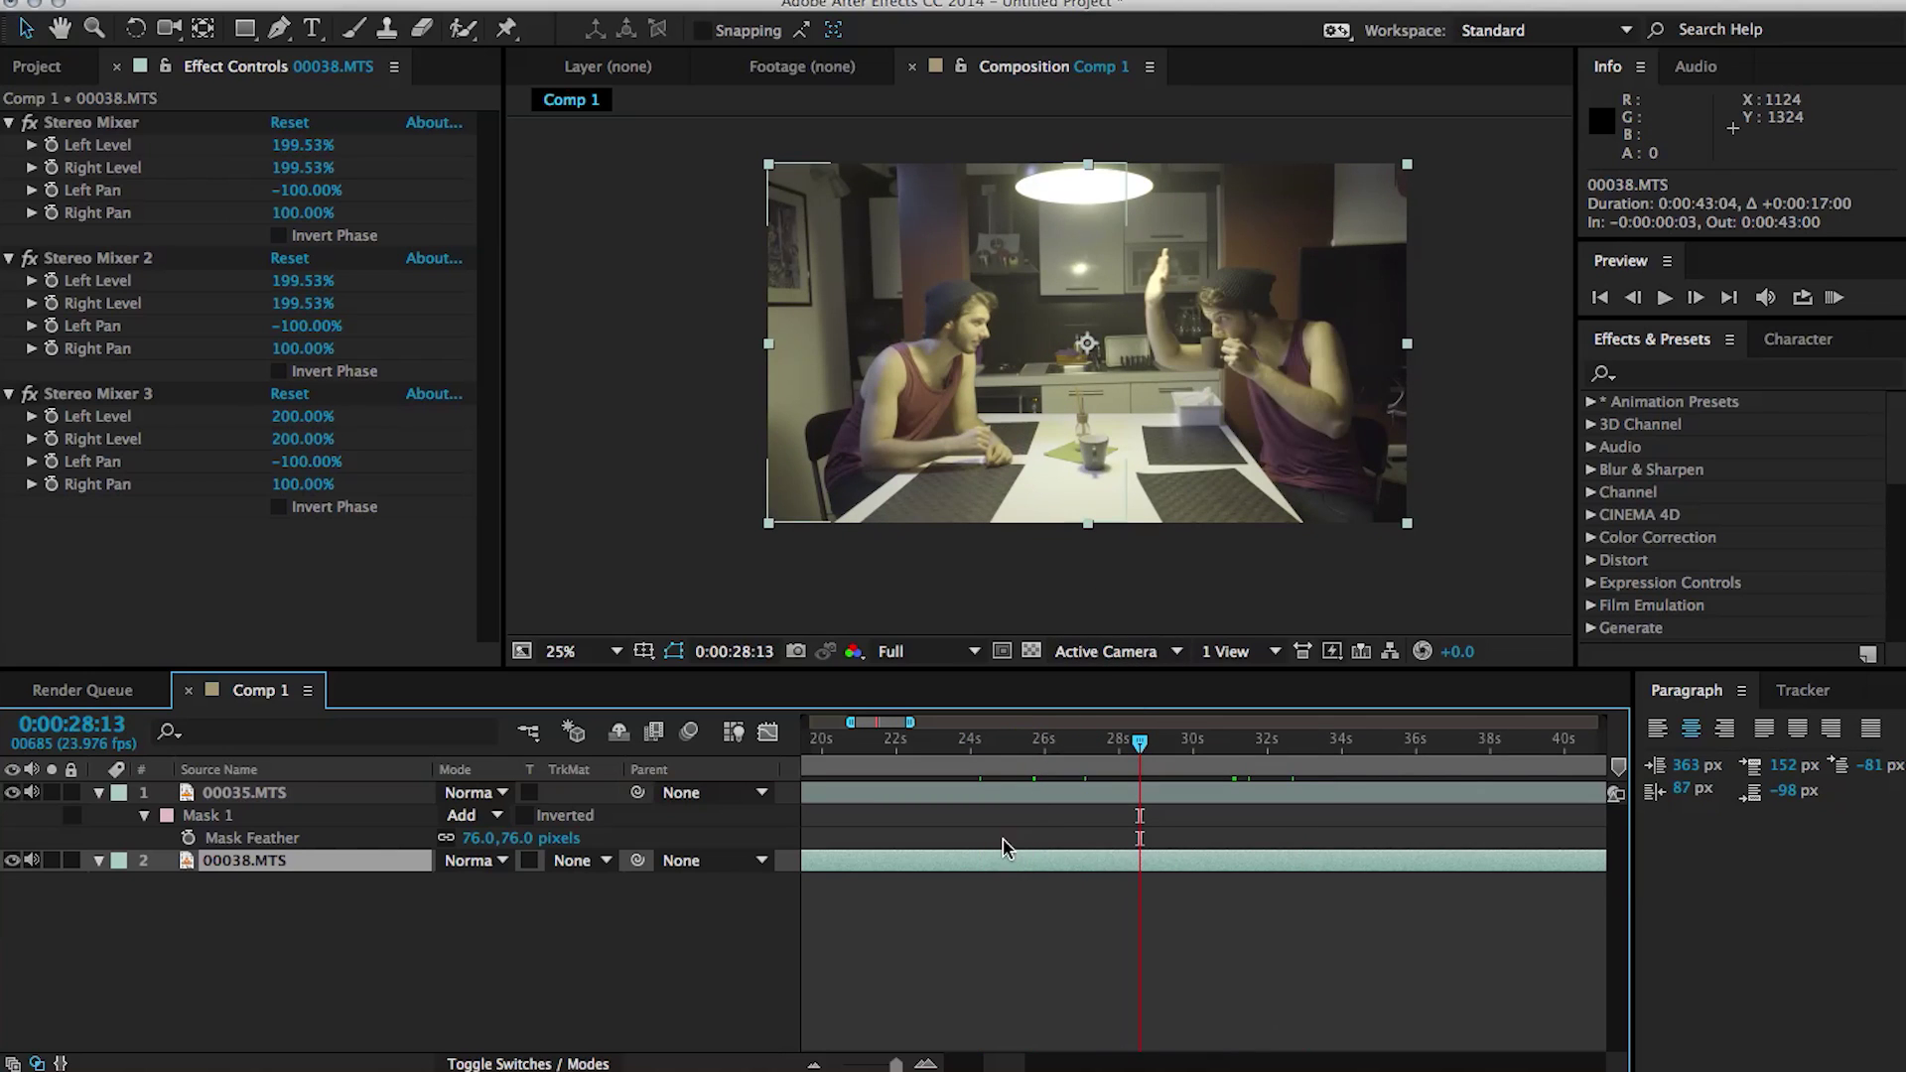
left_click_drag(1005, 860, 1055, 866)
left_click_drag(1172, 867, 1204, 868)
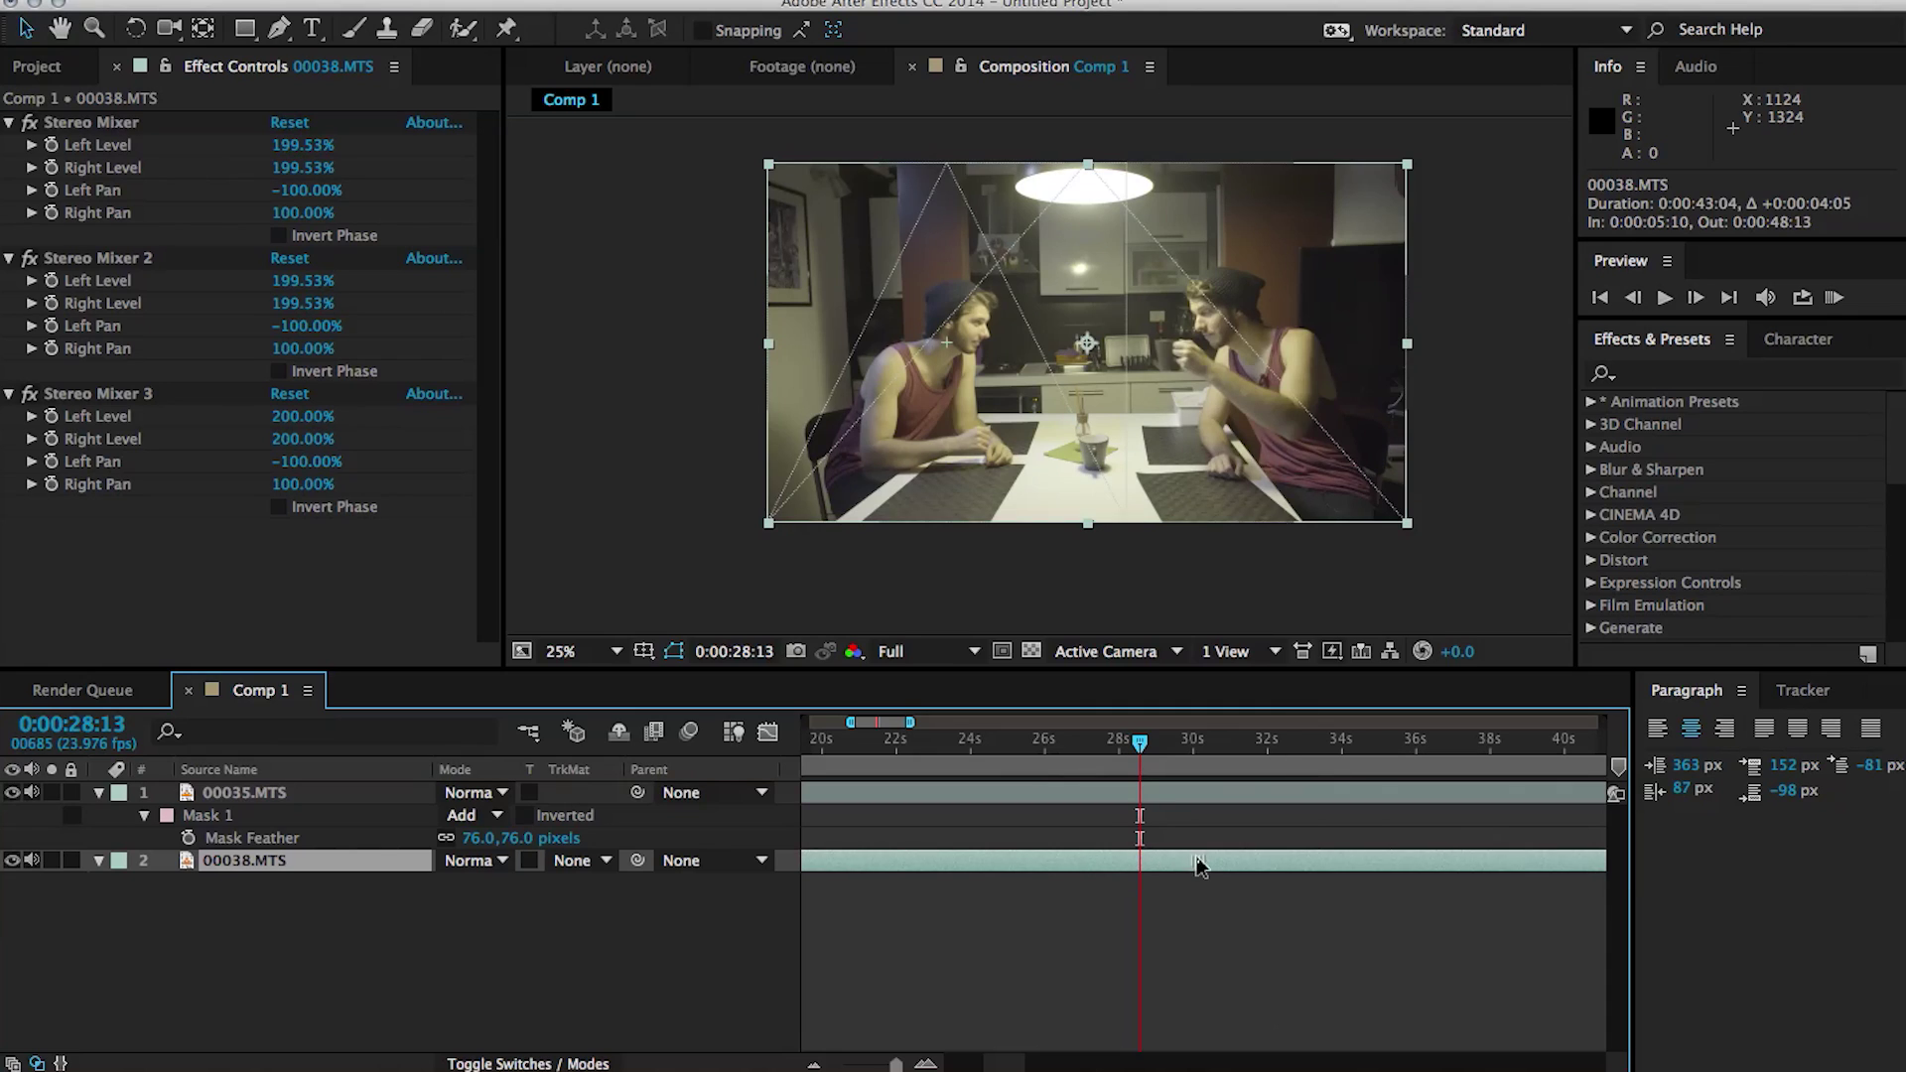
left_click_drag(1140, 743, 1235, 747)
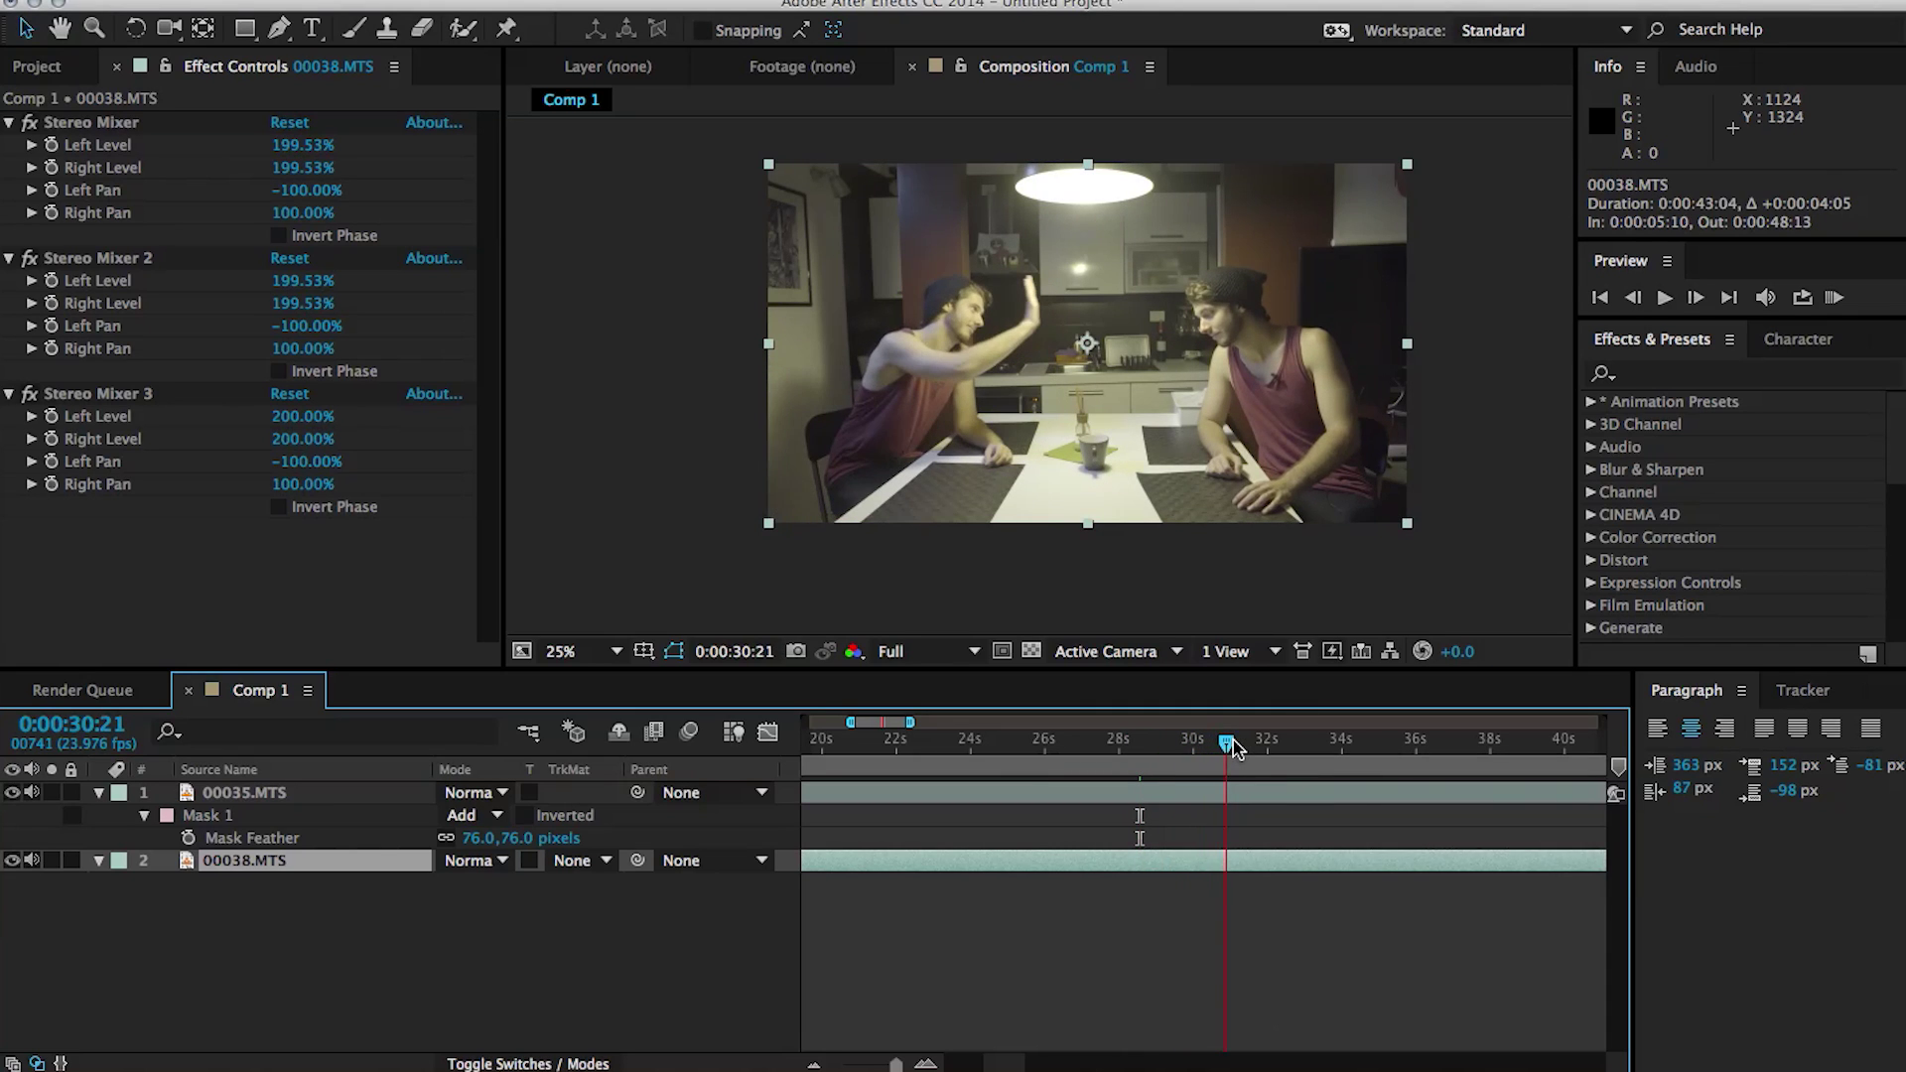
mouse_move(1172, 866)
left_mouse_down()
mouse_move(1272, 848)
mouse_move(1173, 852)
left_mouse_up()
left_click_drag(1194, 763, 1117, 769)
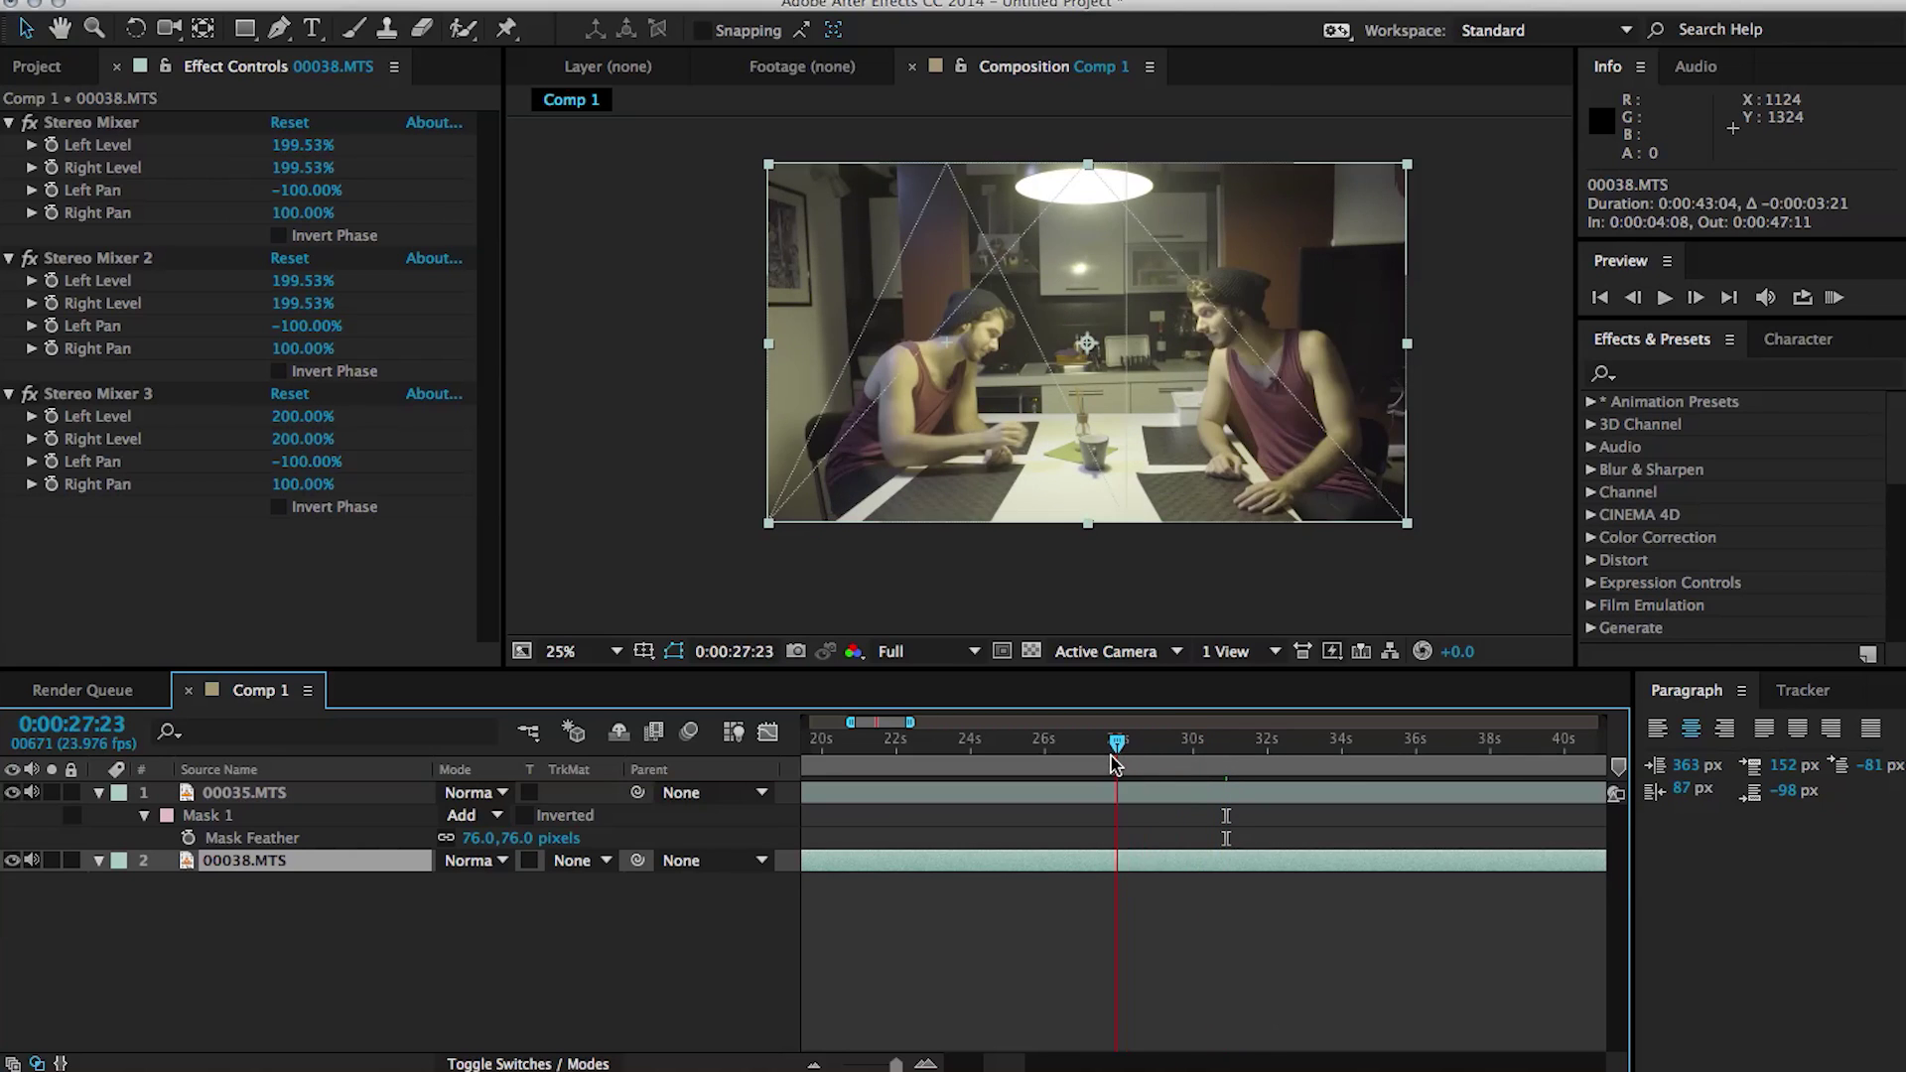
mouse_move(1110, 868)
left_mouse_down()
mouse_move(1051, 871)
mouse_move(1077, 870)
left_mouse_up()
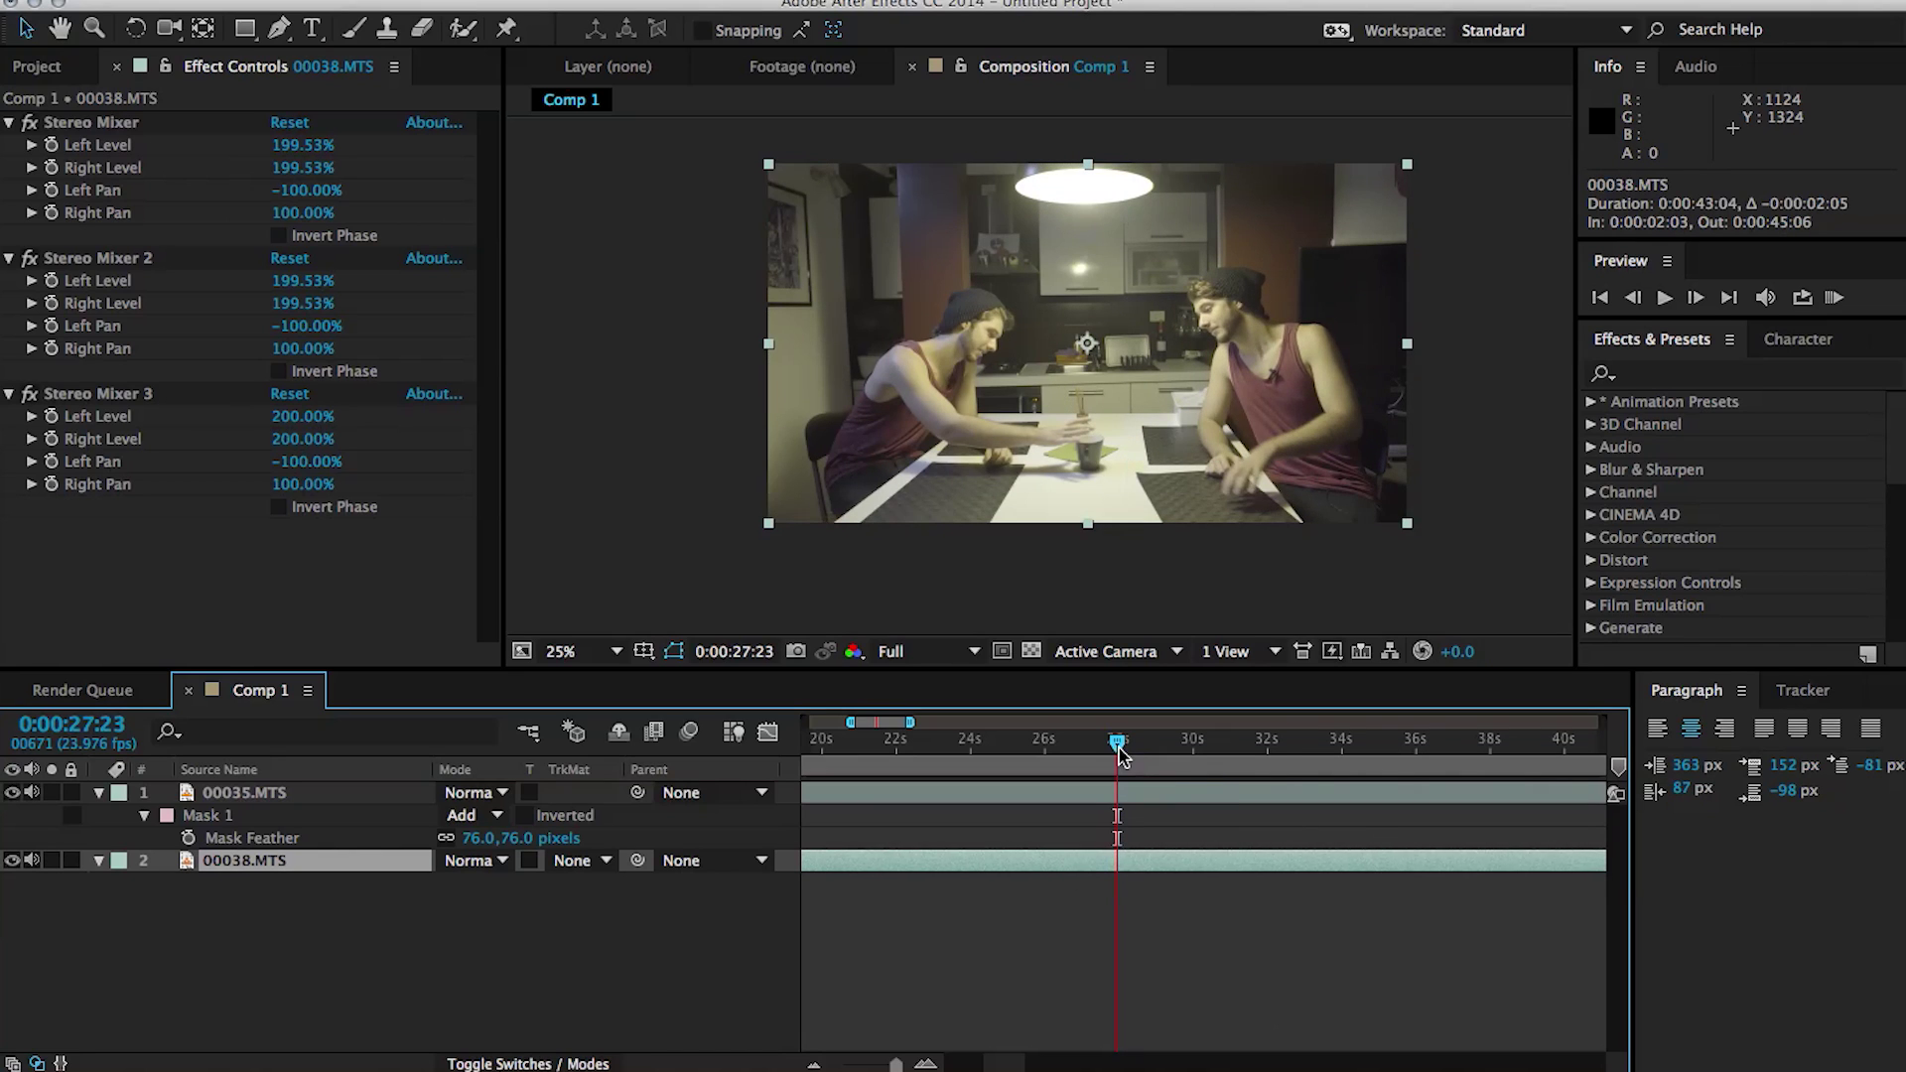
Start keyframing the Mask Path of Mask 1 on the 00035.MTS layer at 0:00:28:03.
left_click_drag(1120, 756, 1127, 758)
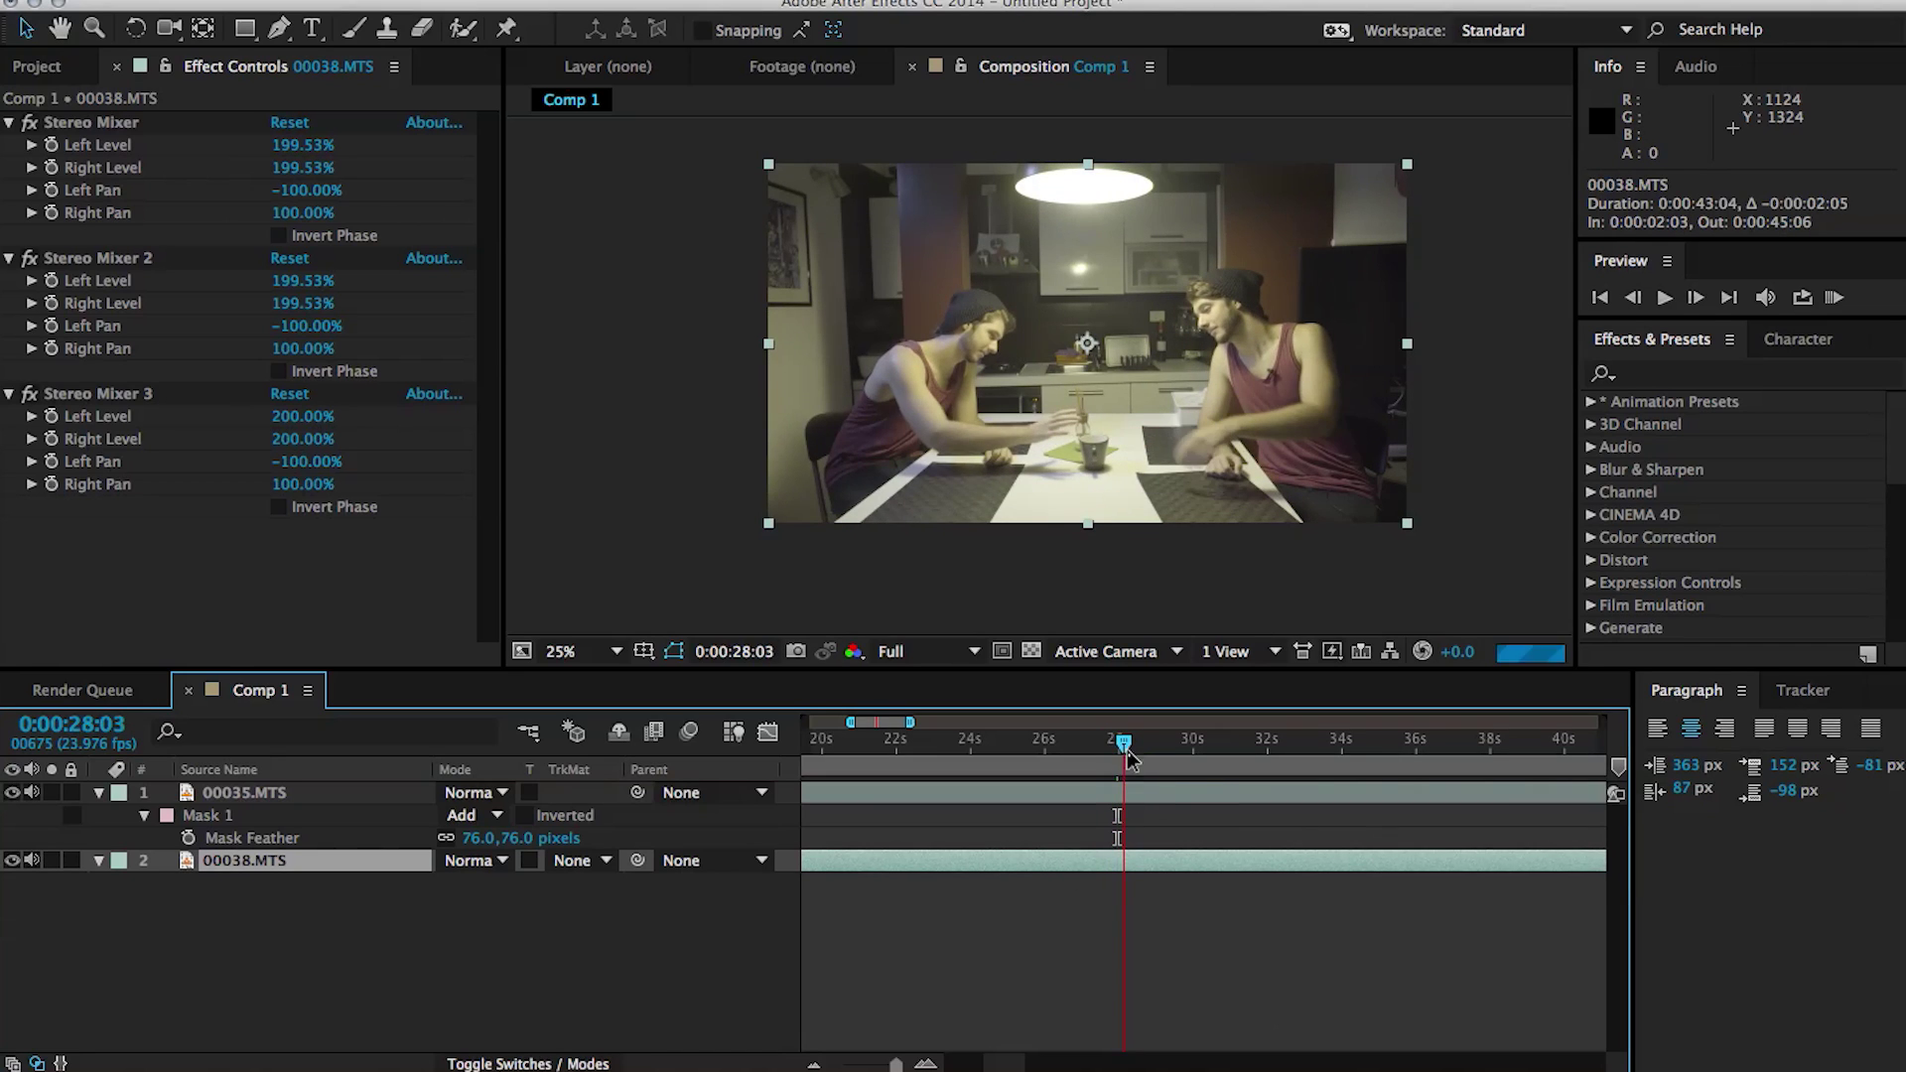
left_click(1116, 794)
scroll(1110, 338, "up", 2)
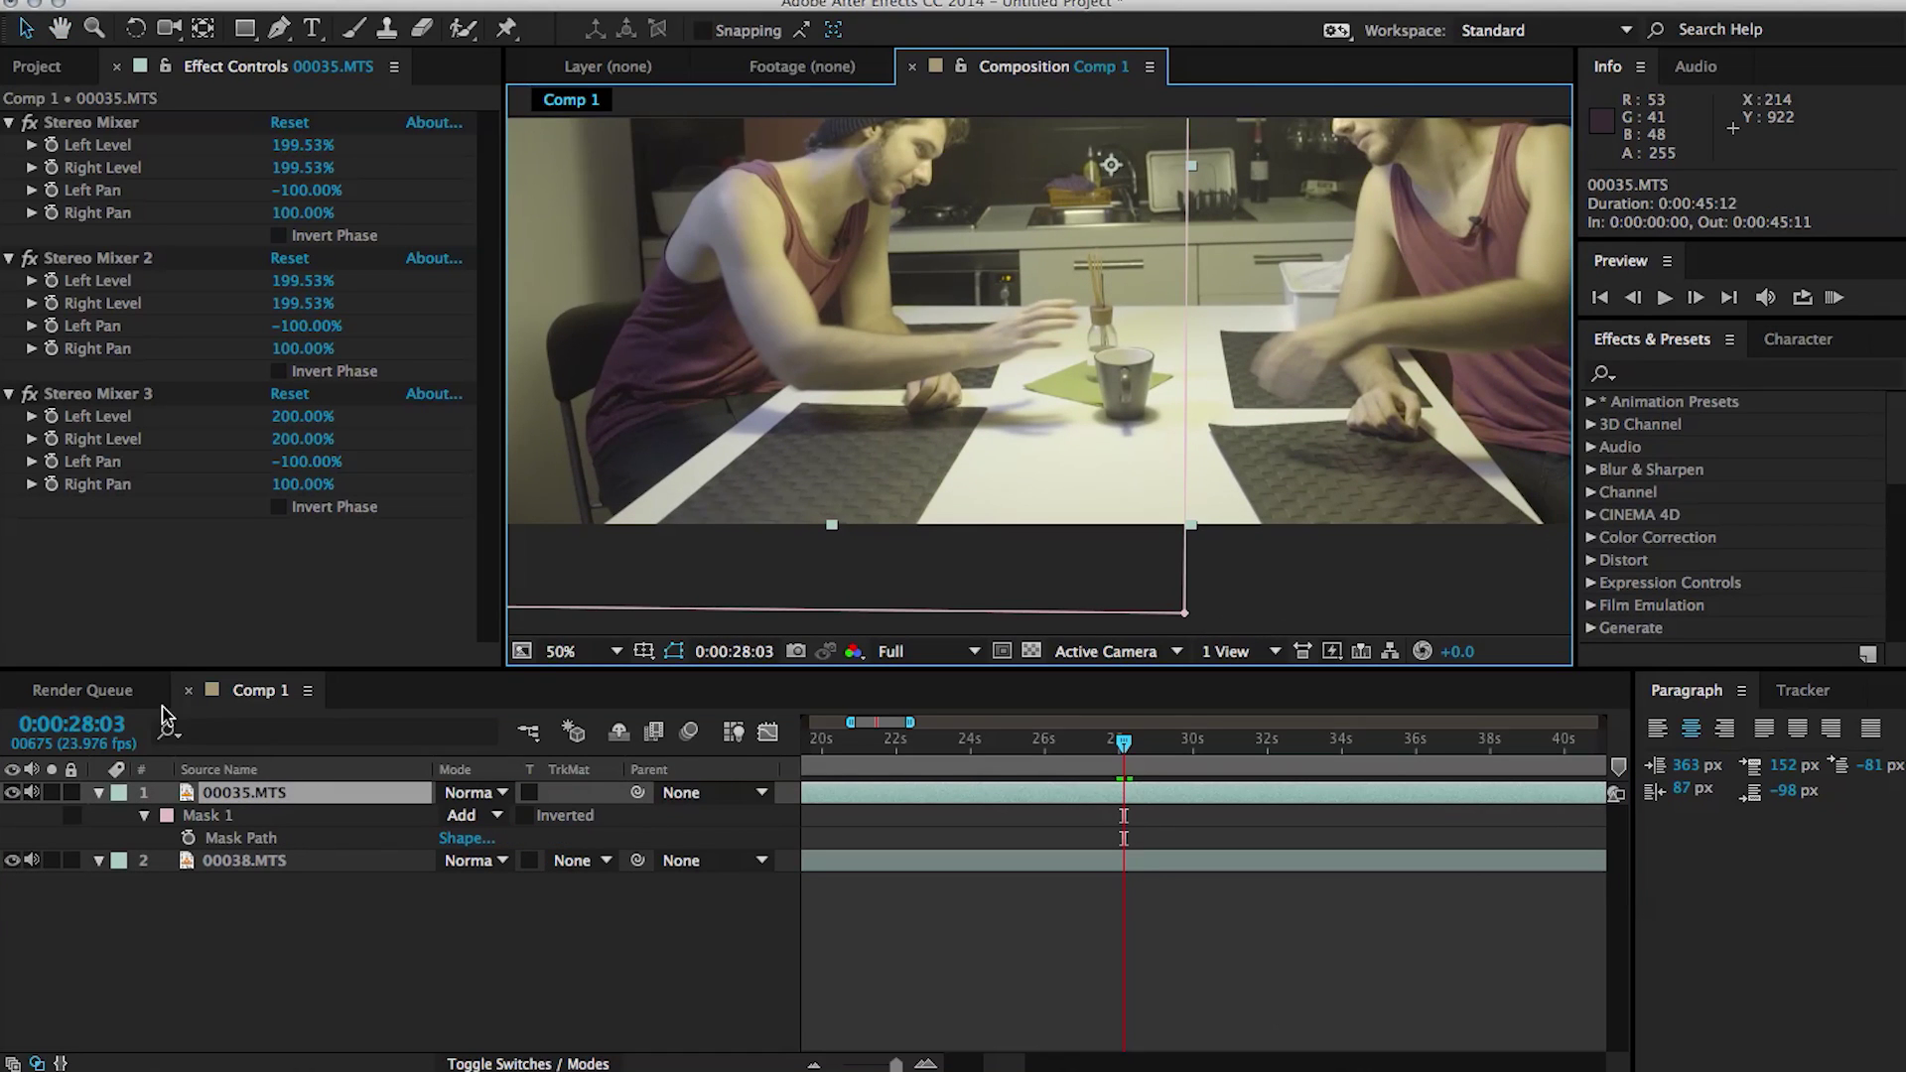
left_click(188, 838)
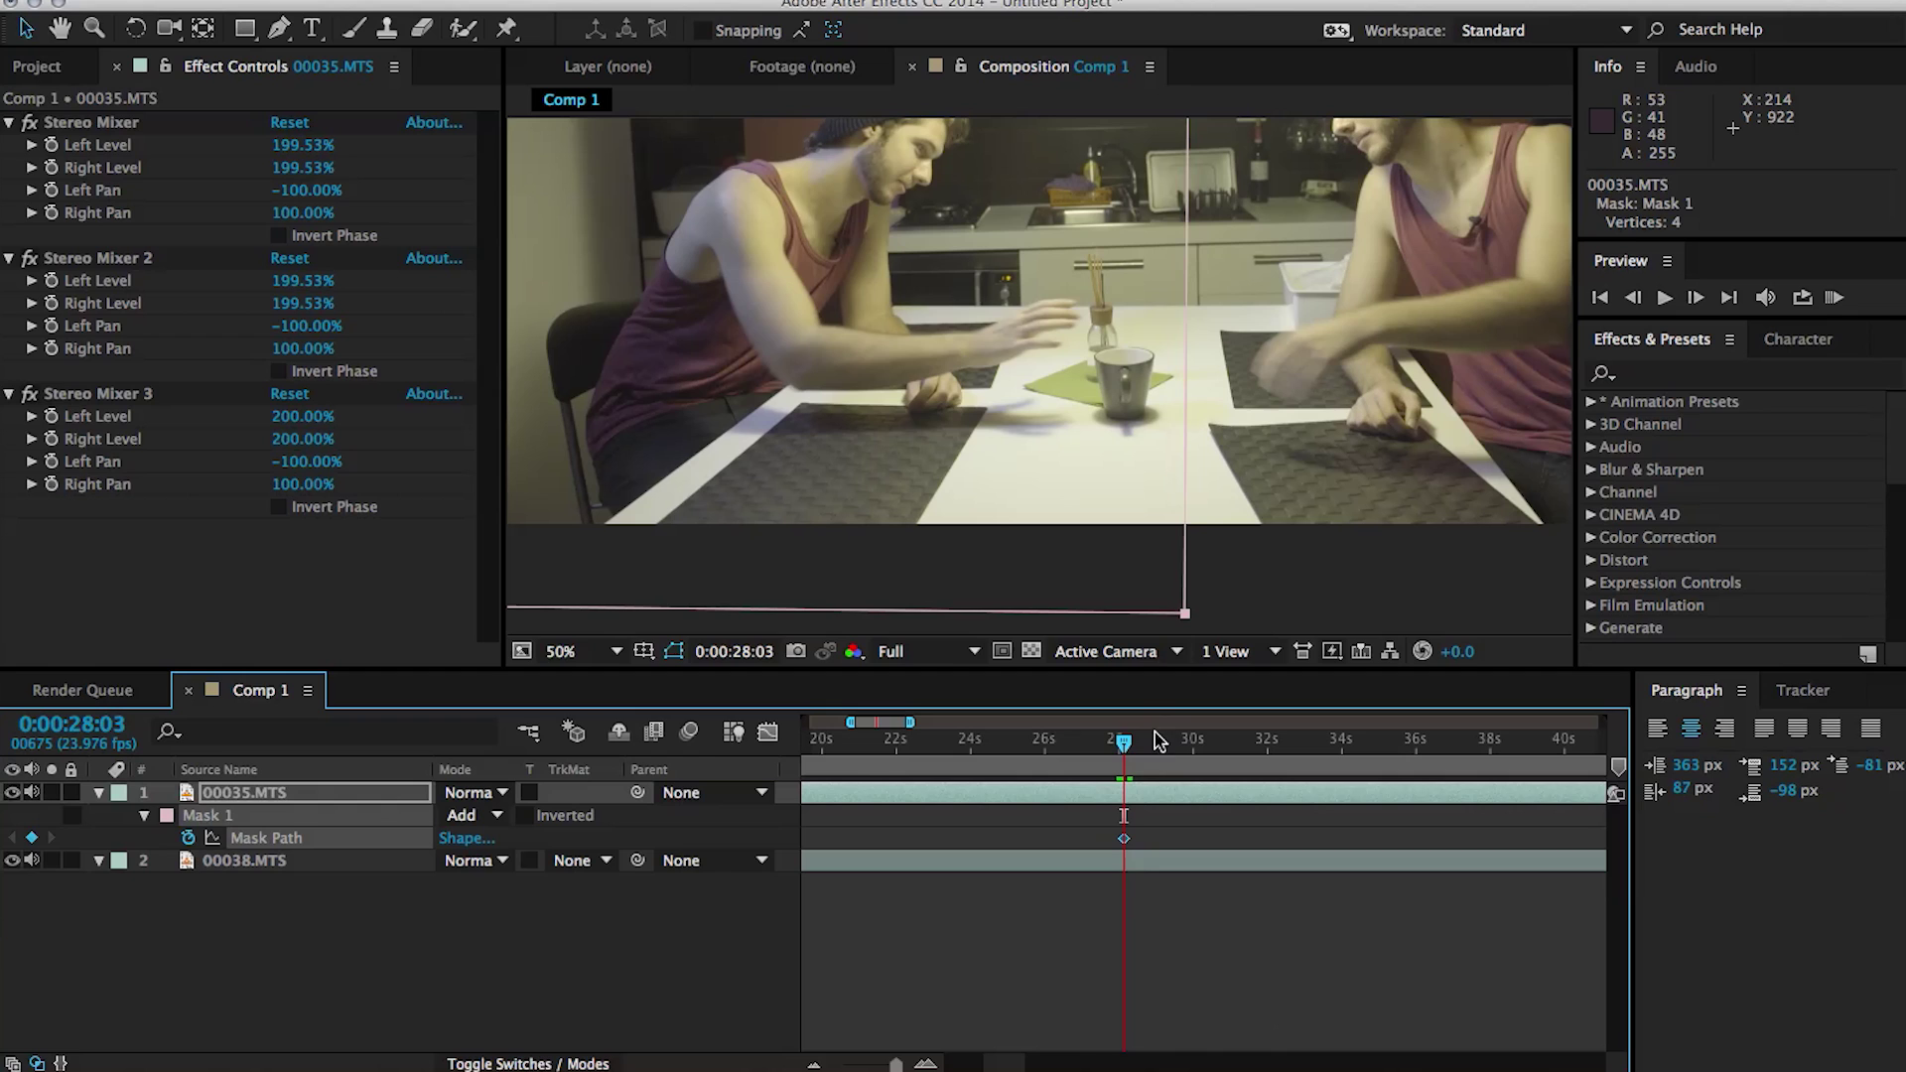
At 0:00:28:12, shift the right edge of Mask 1 leftward past the cup to keyframe the new mask path.
left_click_drag(1151, 757, 1144, 758)
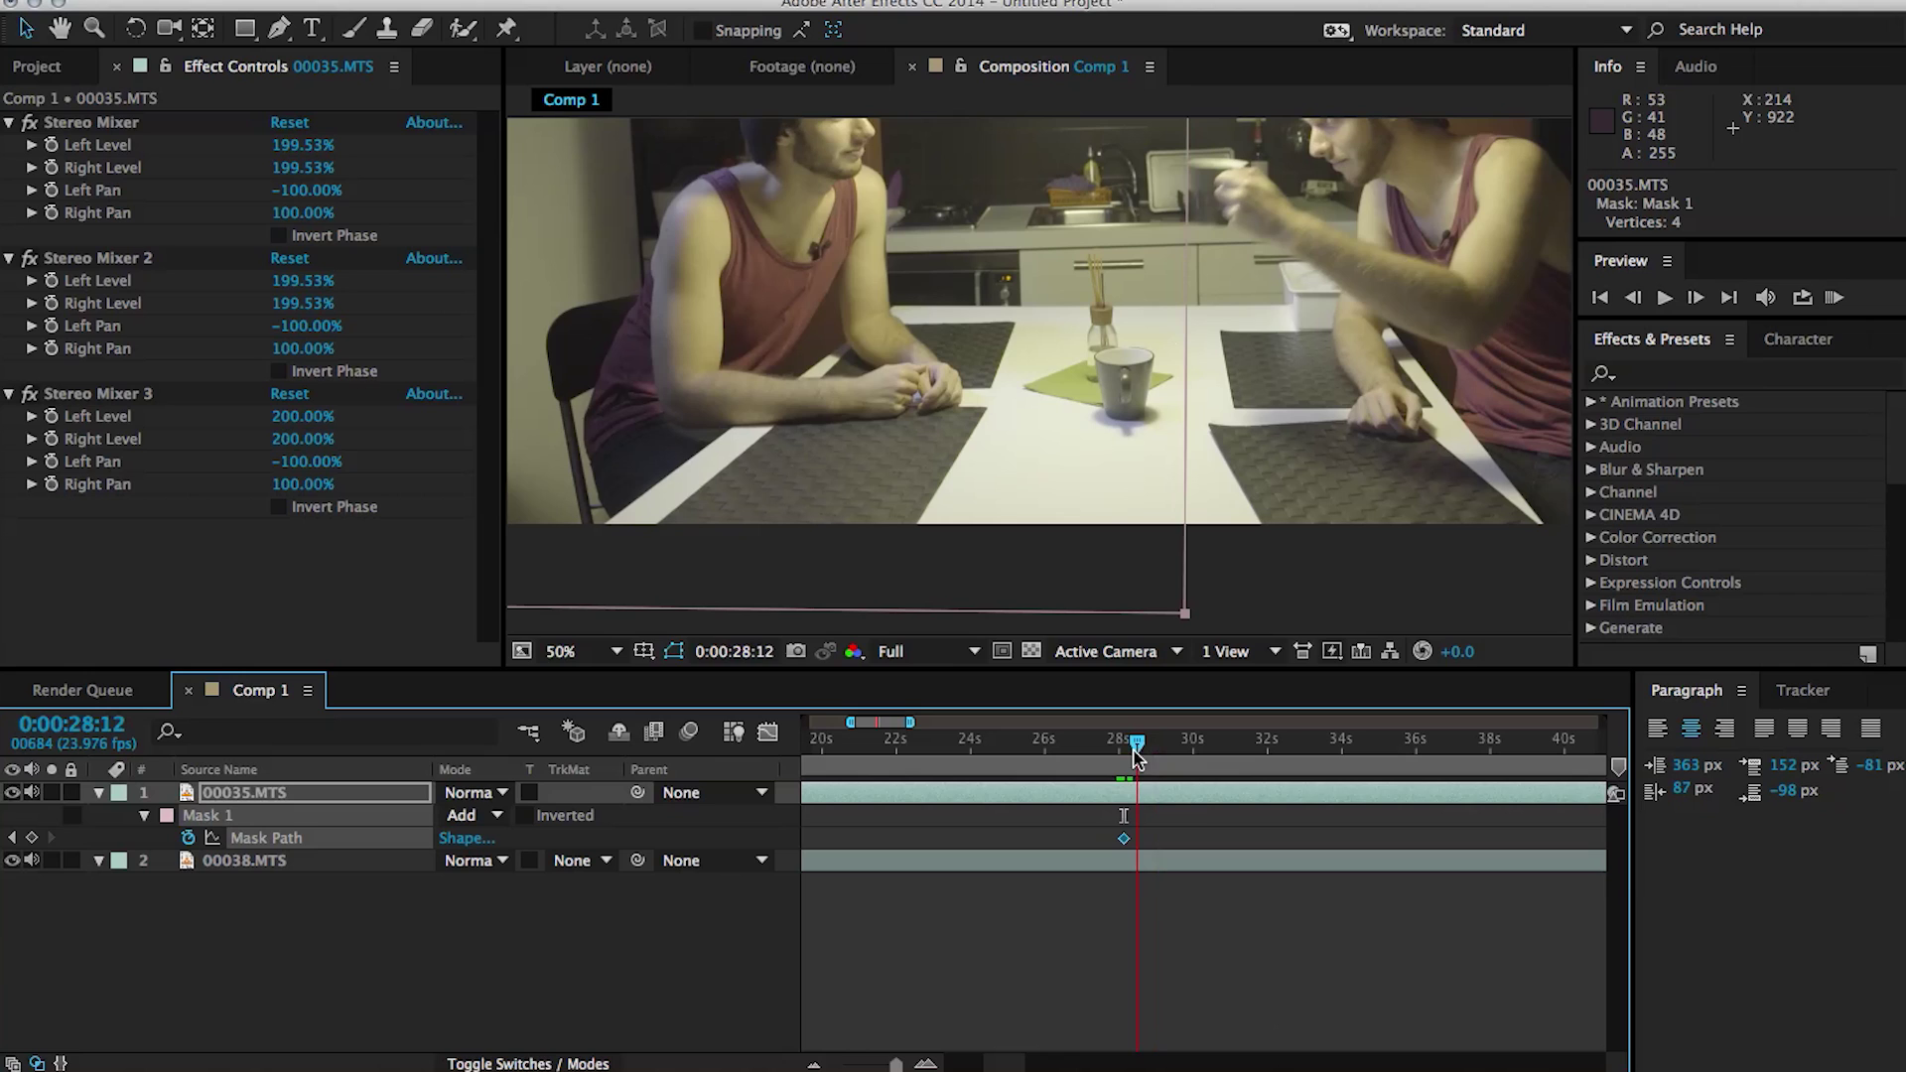
left_click_drag(1186, 347, 1070, 351)
left_click(729, 943)
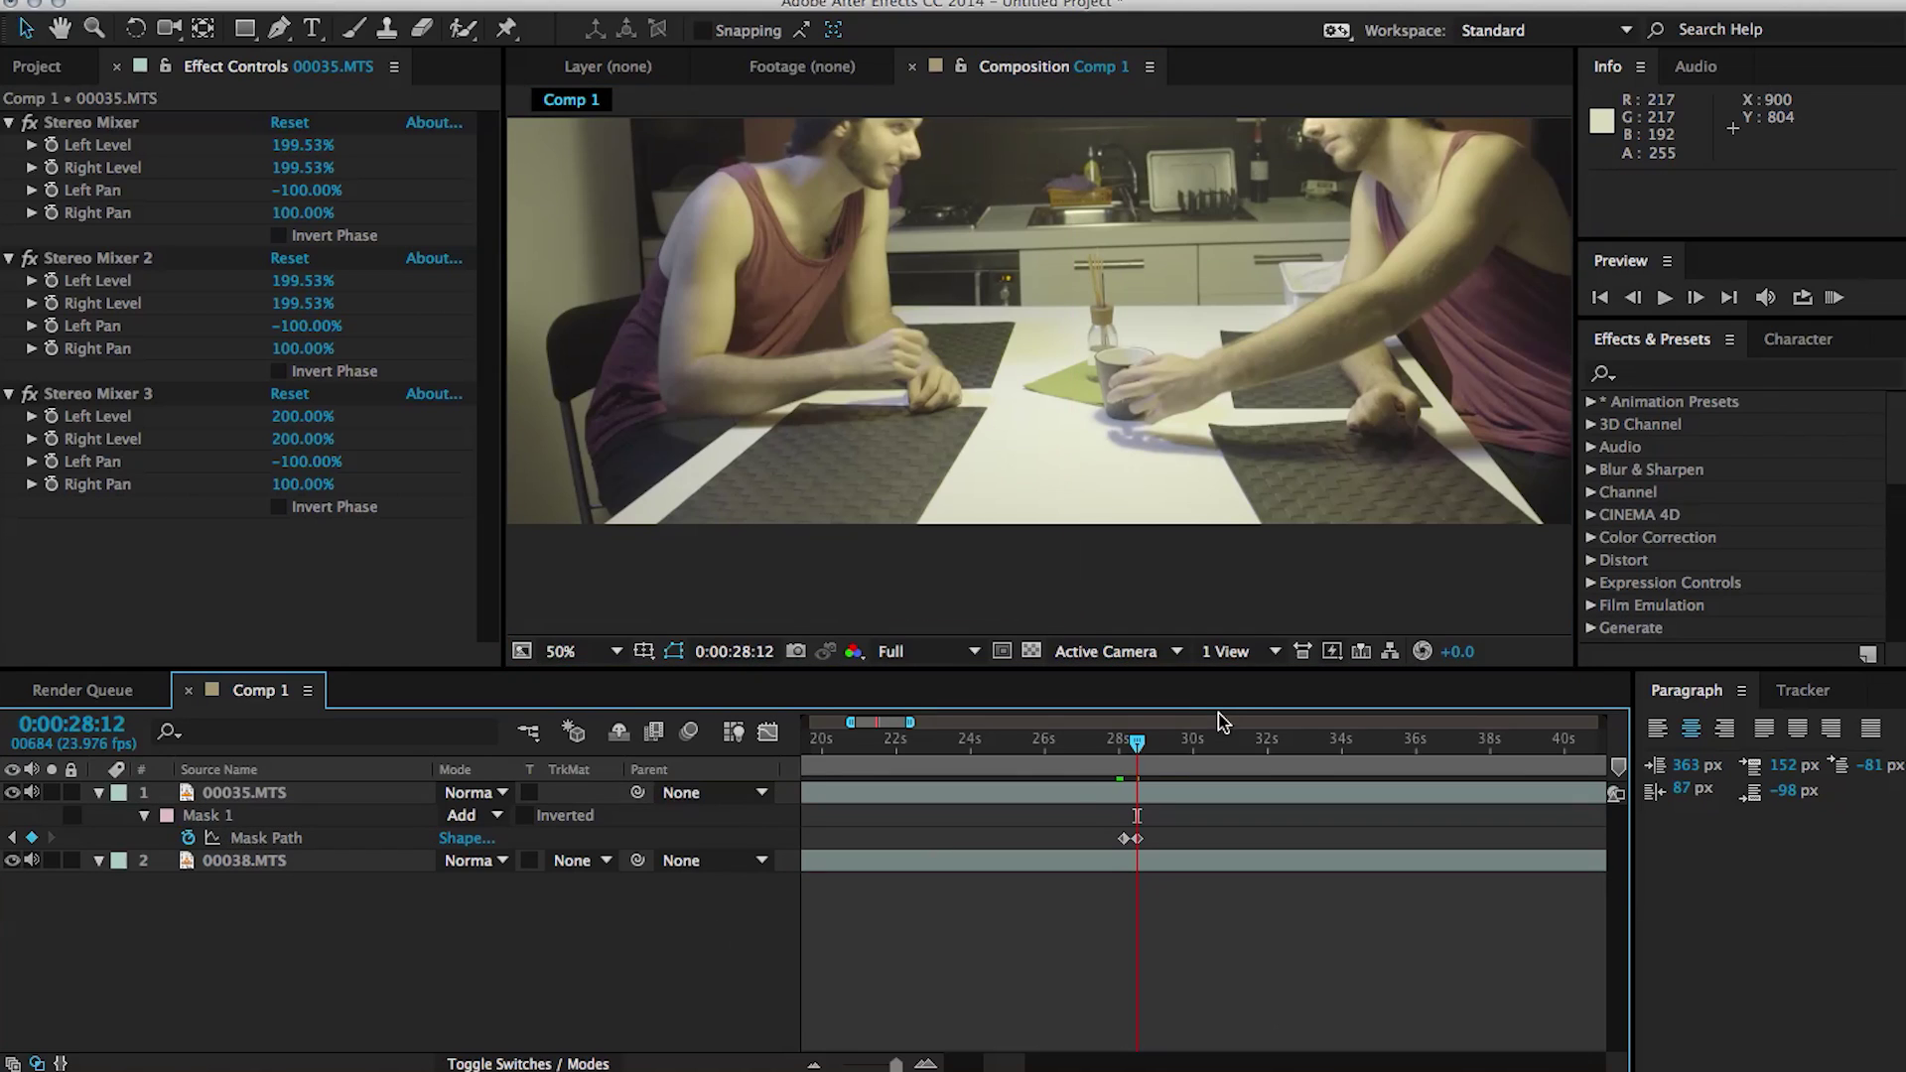
Scrub from 0:00:28:12 to 0:00:31:10 and check the animated mask as the cup is picked up.
left_click_drag(1121, 757, 1246, 751)
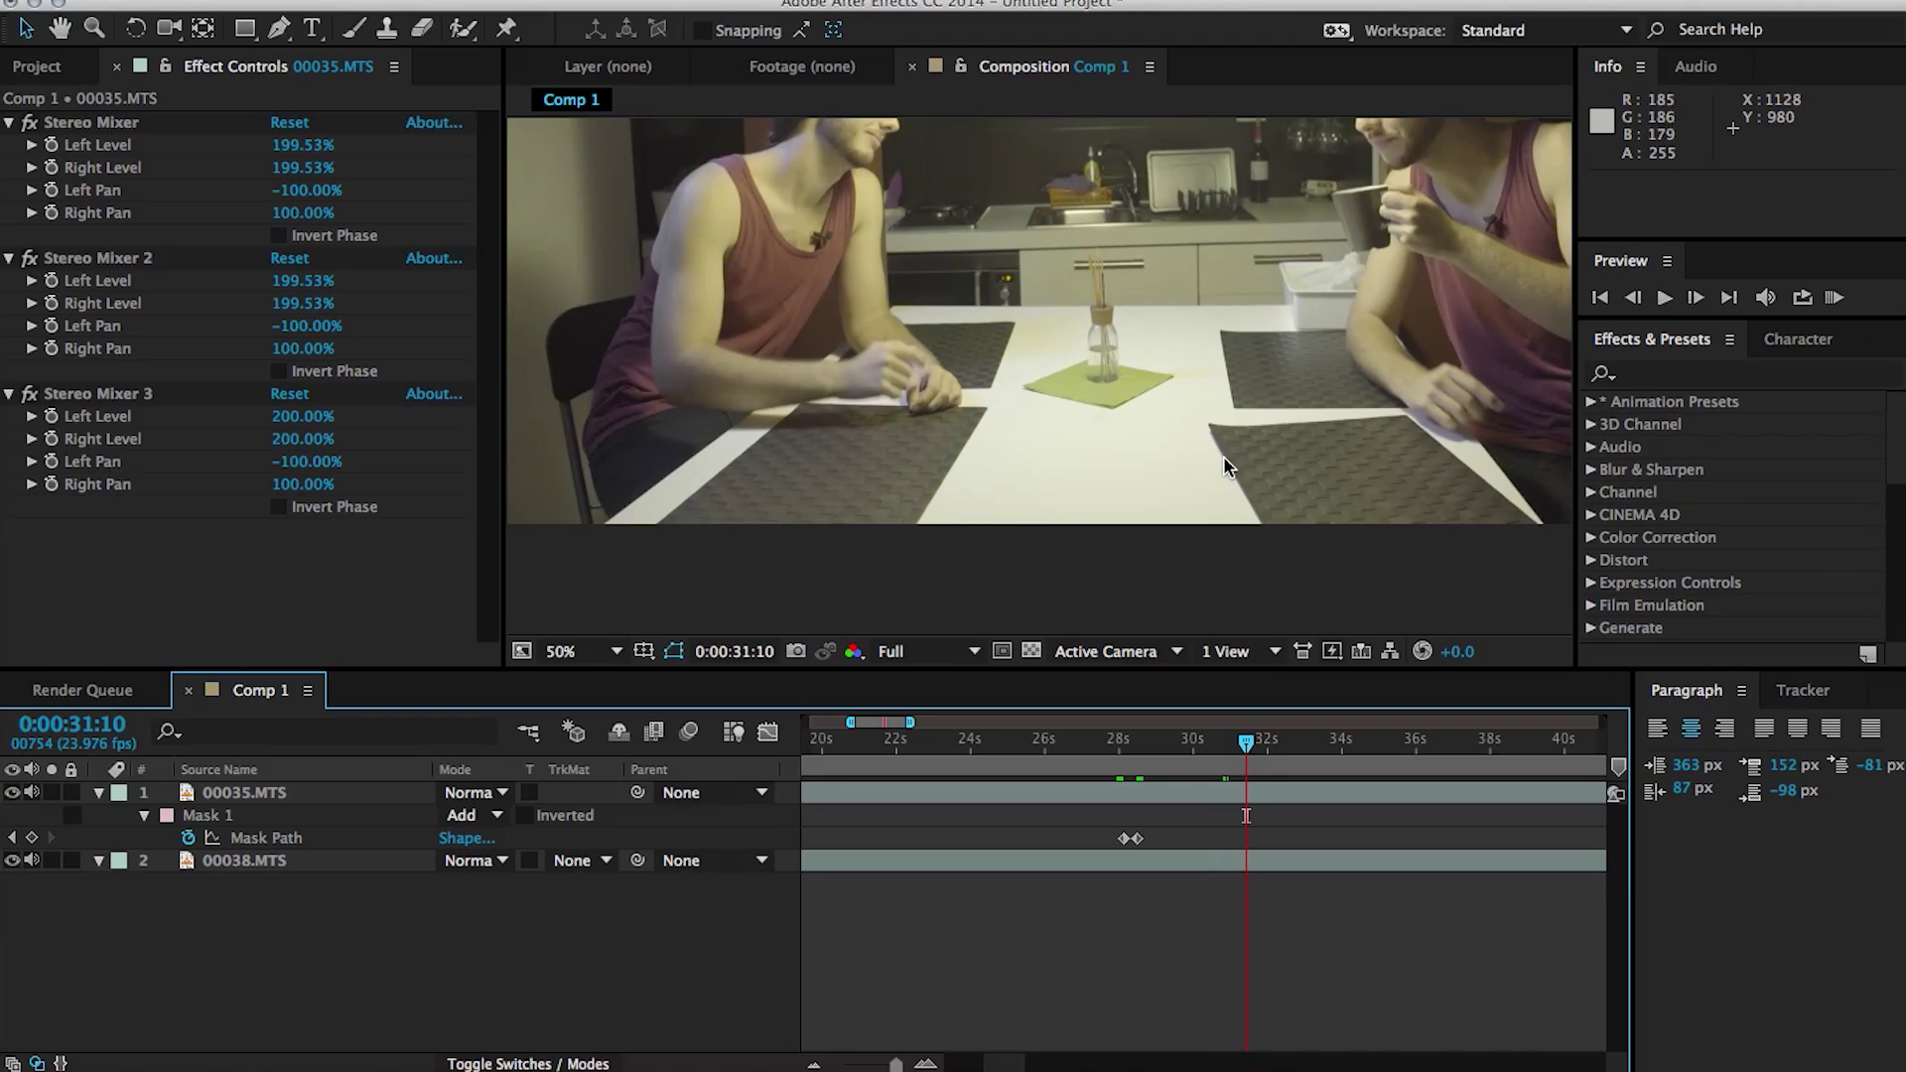
left_click_drag(1222, 408, 1219, 574)
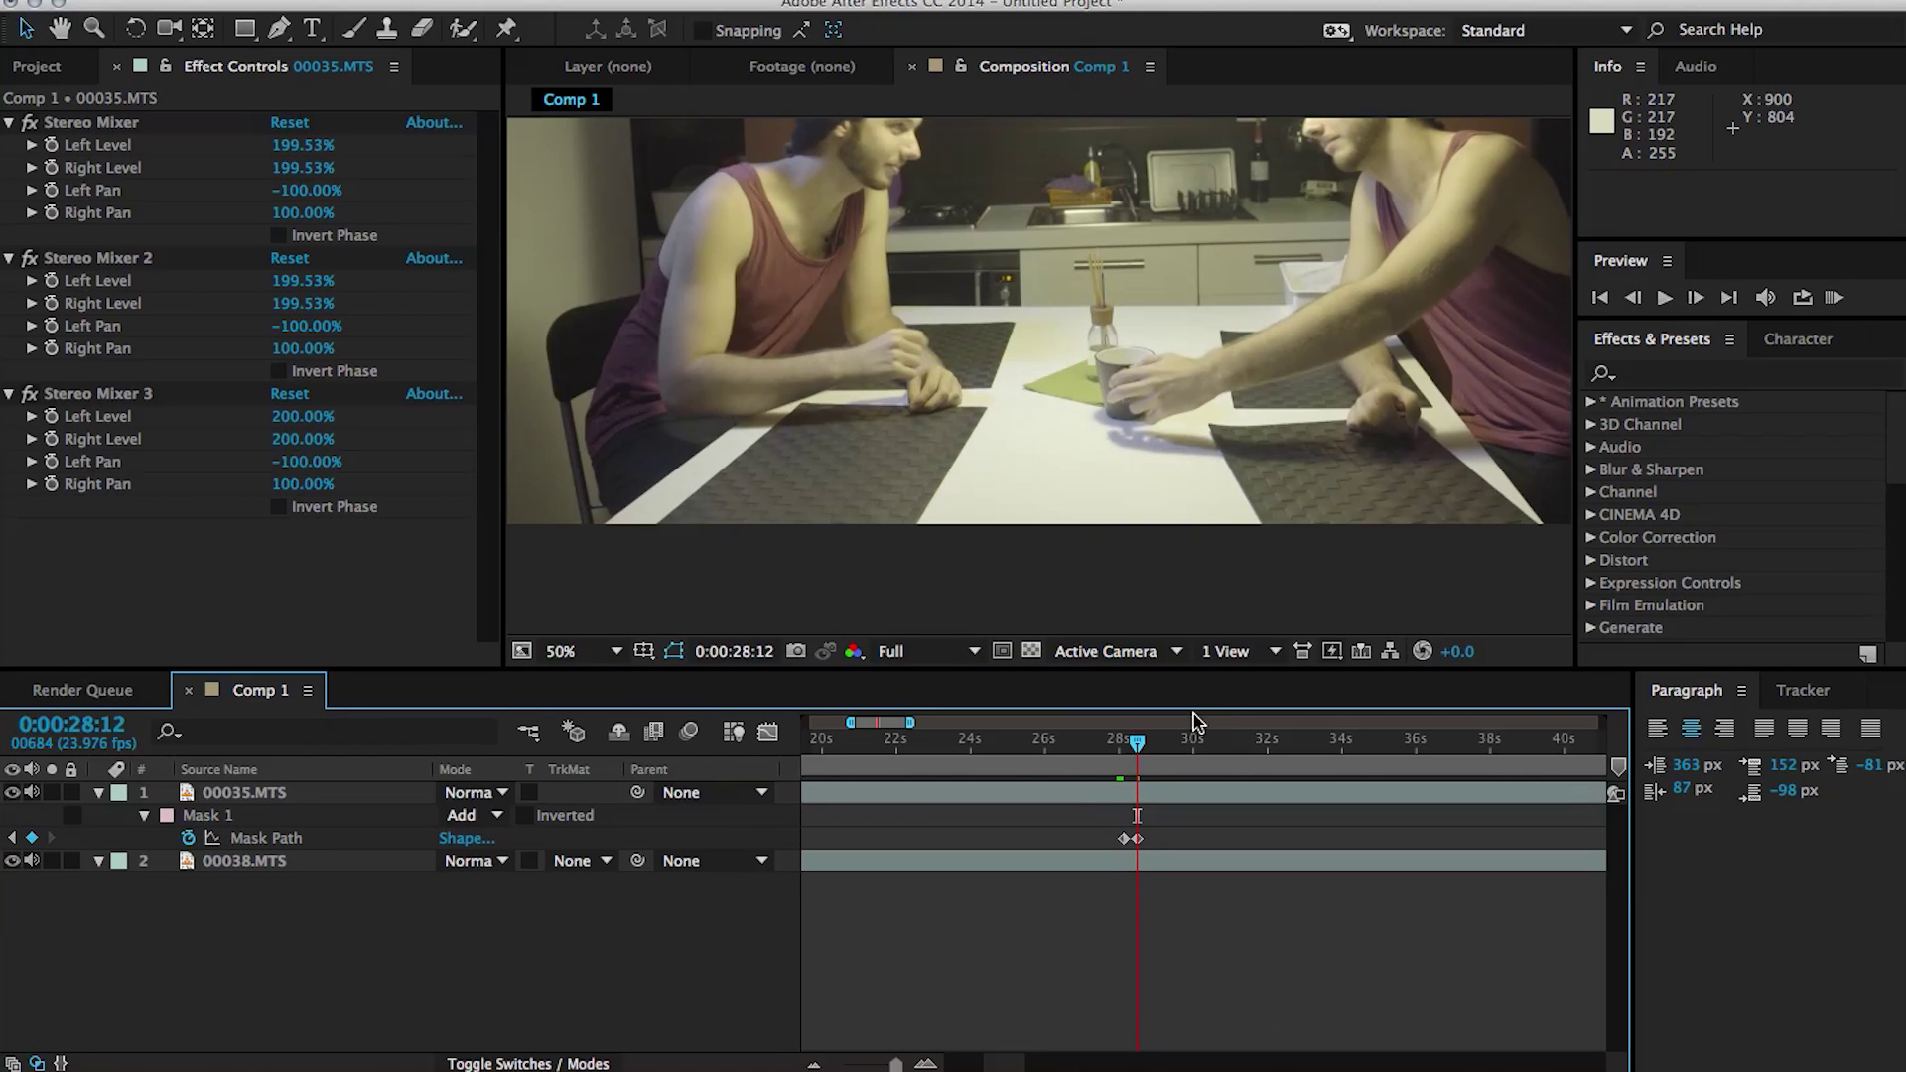
left_click(1124, 751)
left_click_drag(1134, 752, 1248, 752)
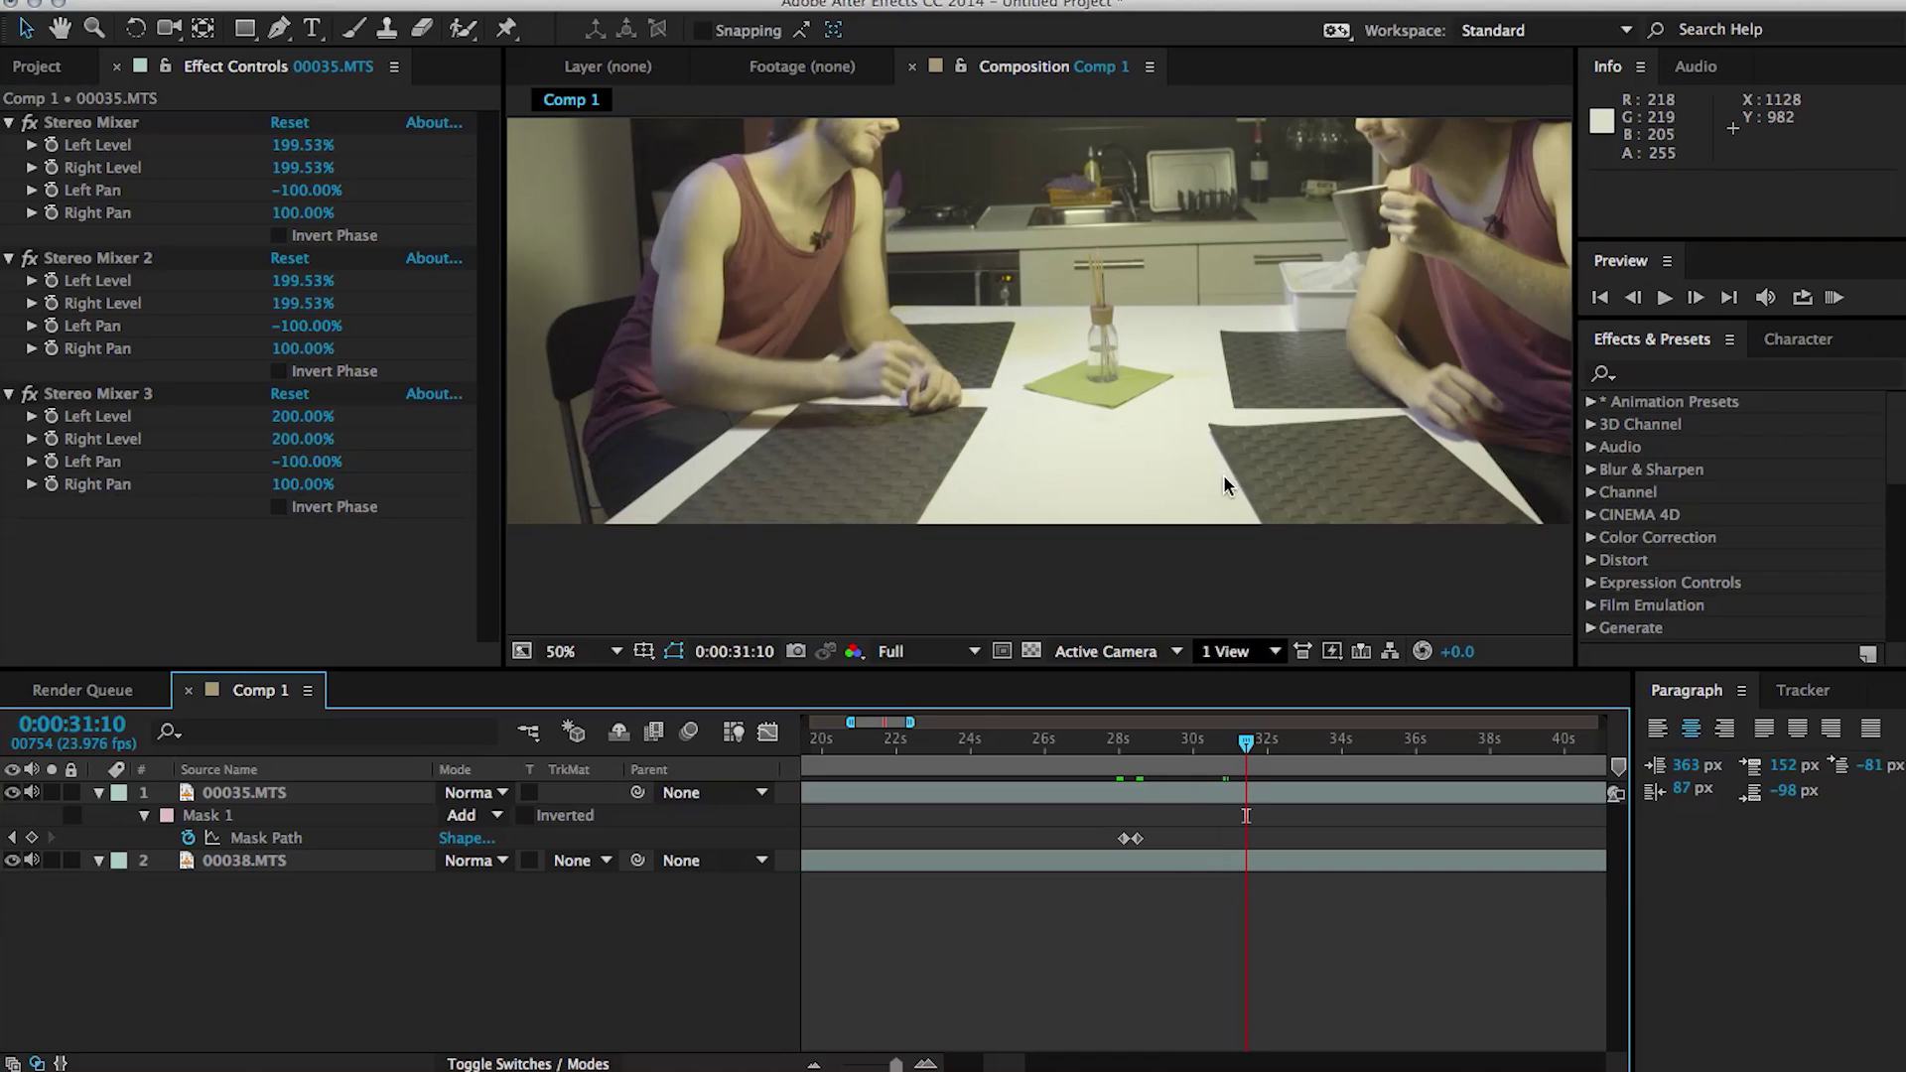
key("space")
left_click_drag(1221, 427, 1220, 555)
key("v")
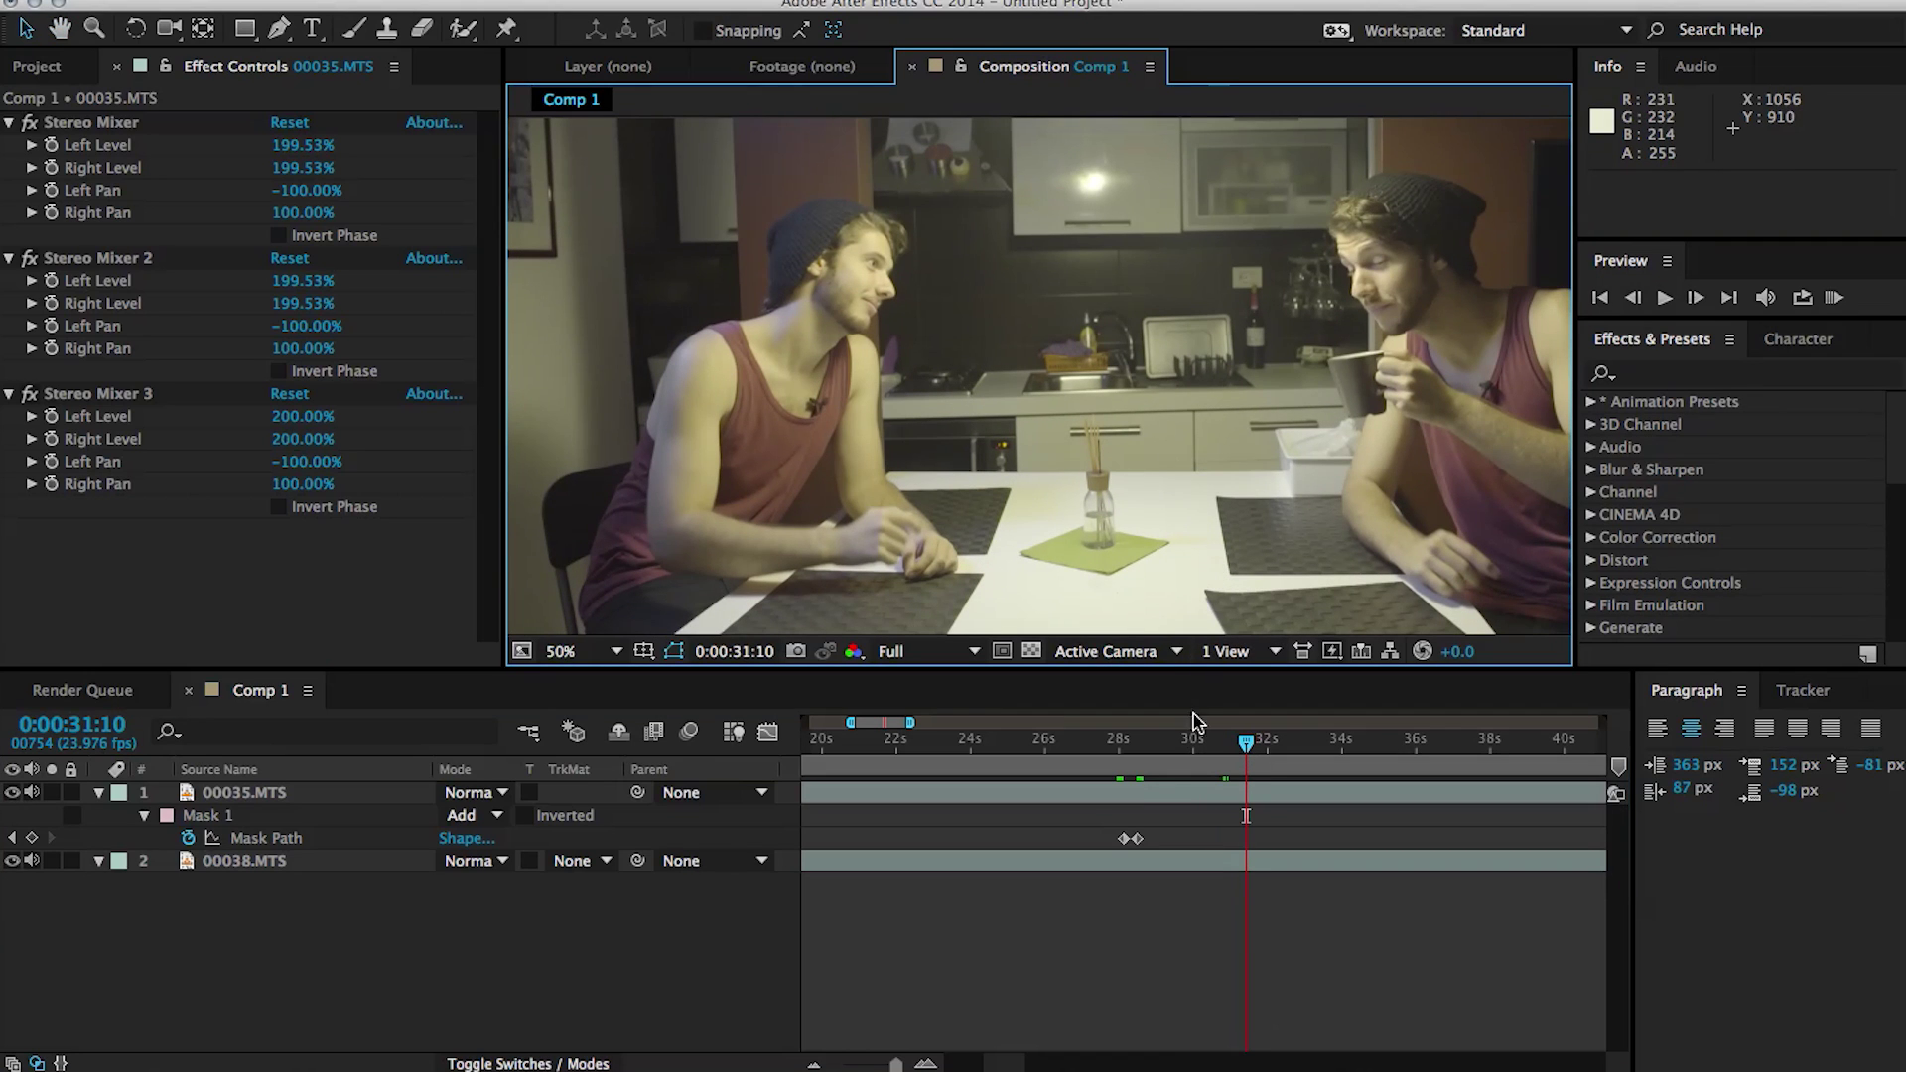
Enable time remapping on the 00035.MTS layer and add a Time Remap keyframe at 0:00:29:22.
left_click(1208, 754)
mouse_move(1211, 756)
left_mouse_down()
mouse_move(1230, 752)
mouse_move(1182, 754)
mouse_move(1203, 749)
left_mouse_up()
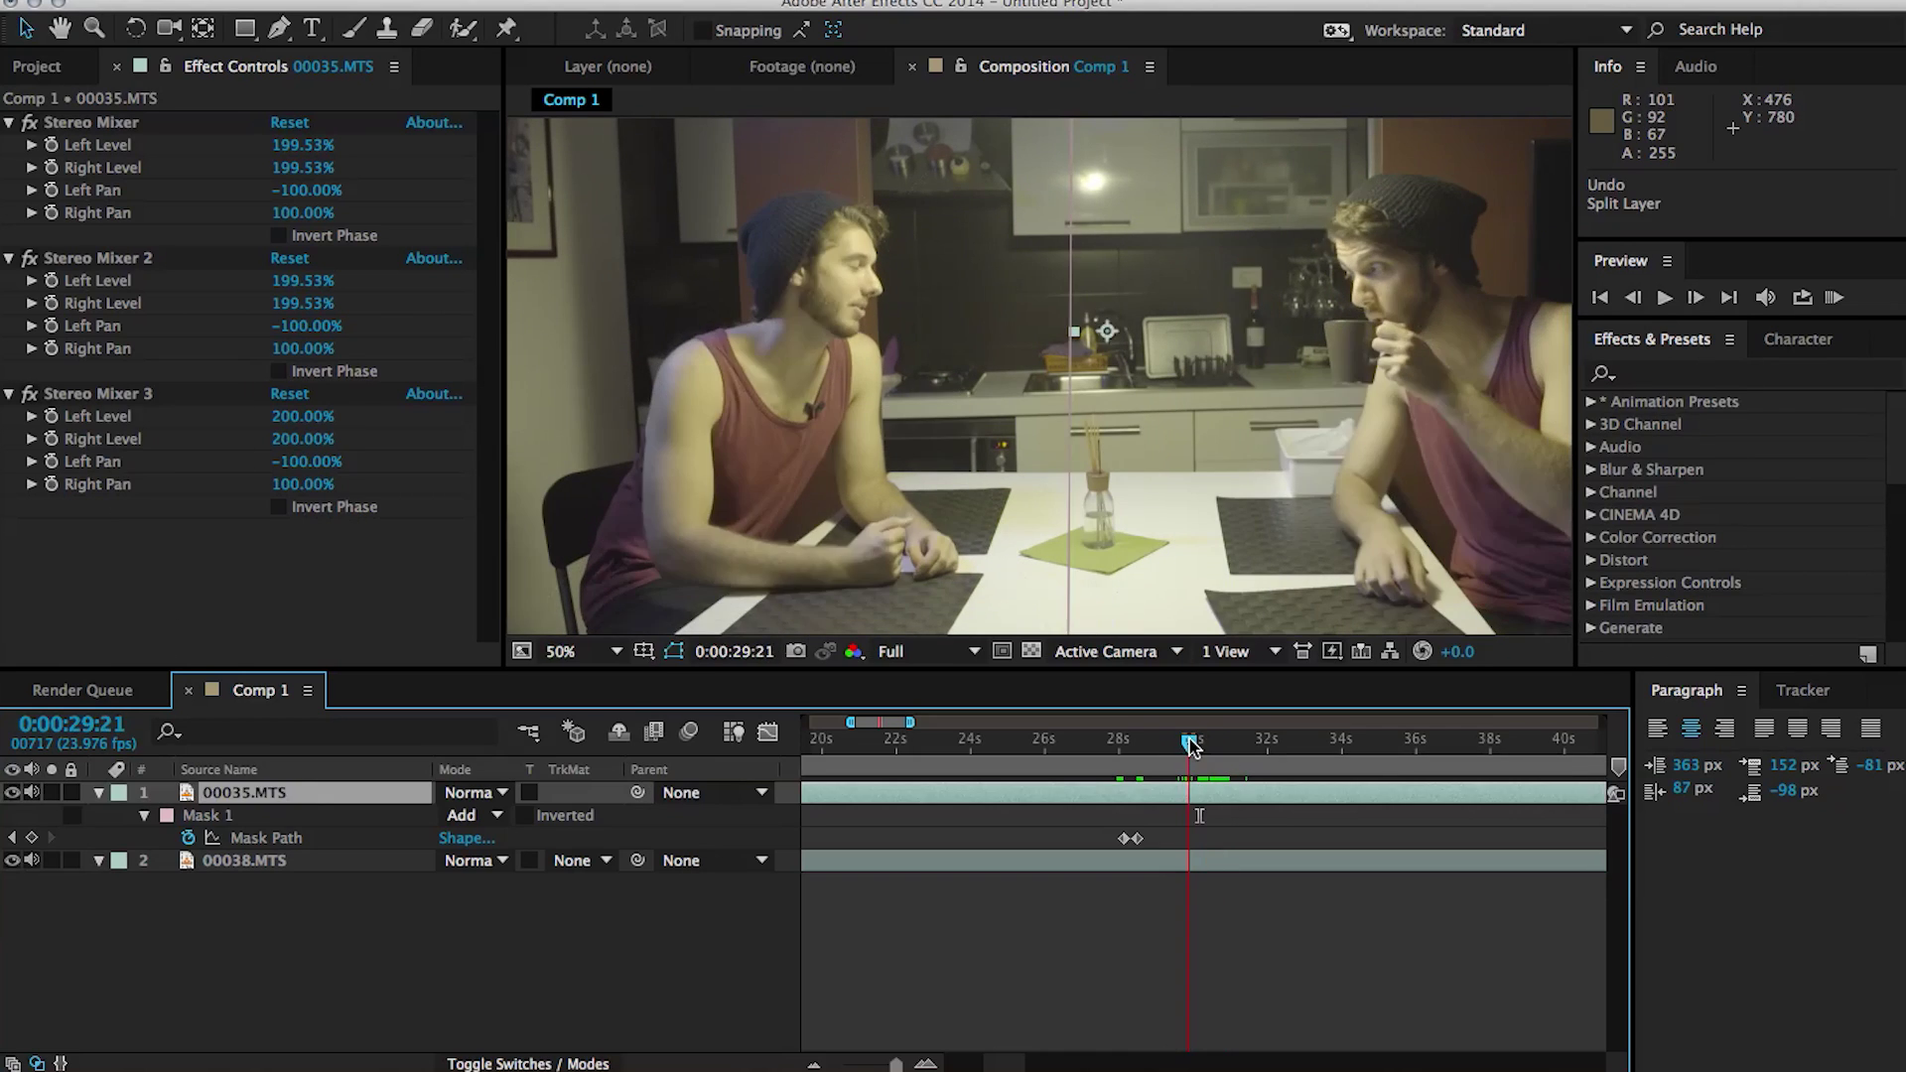
left_click_drag(1192, 746, 1192, 746)
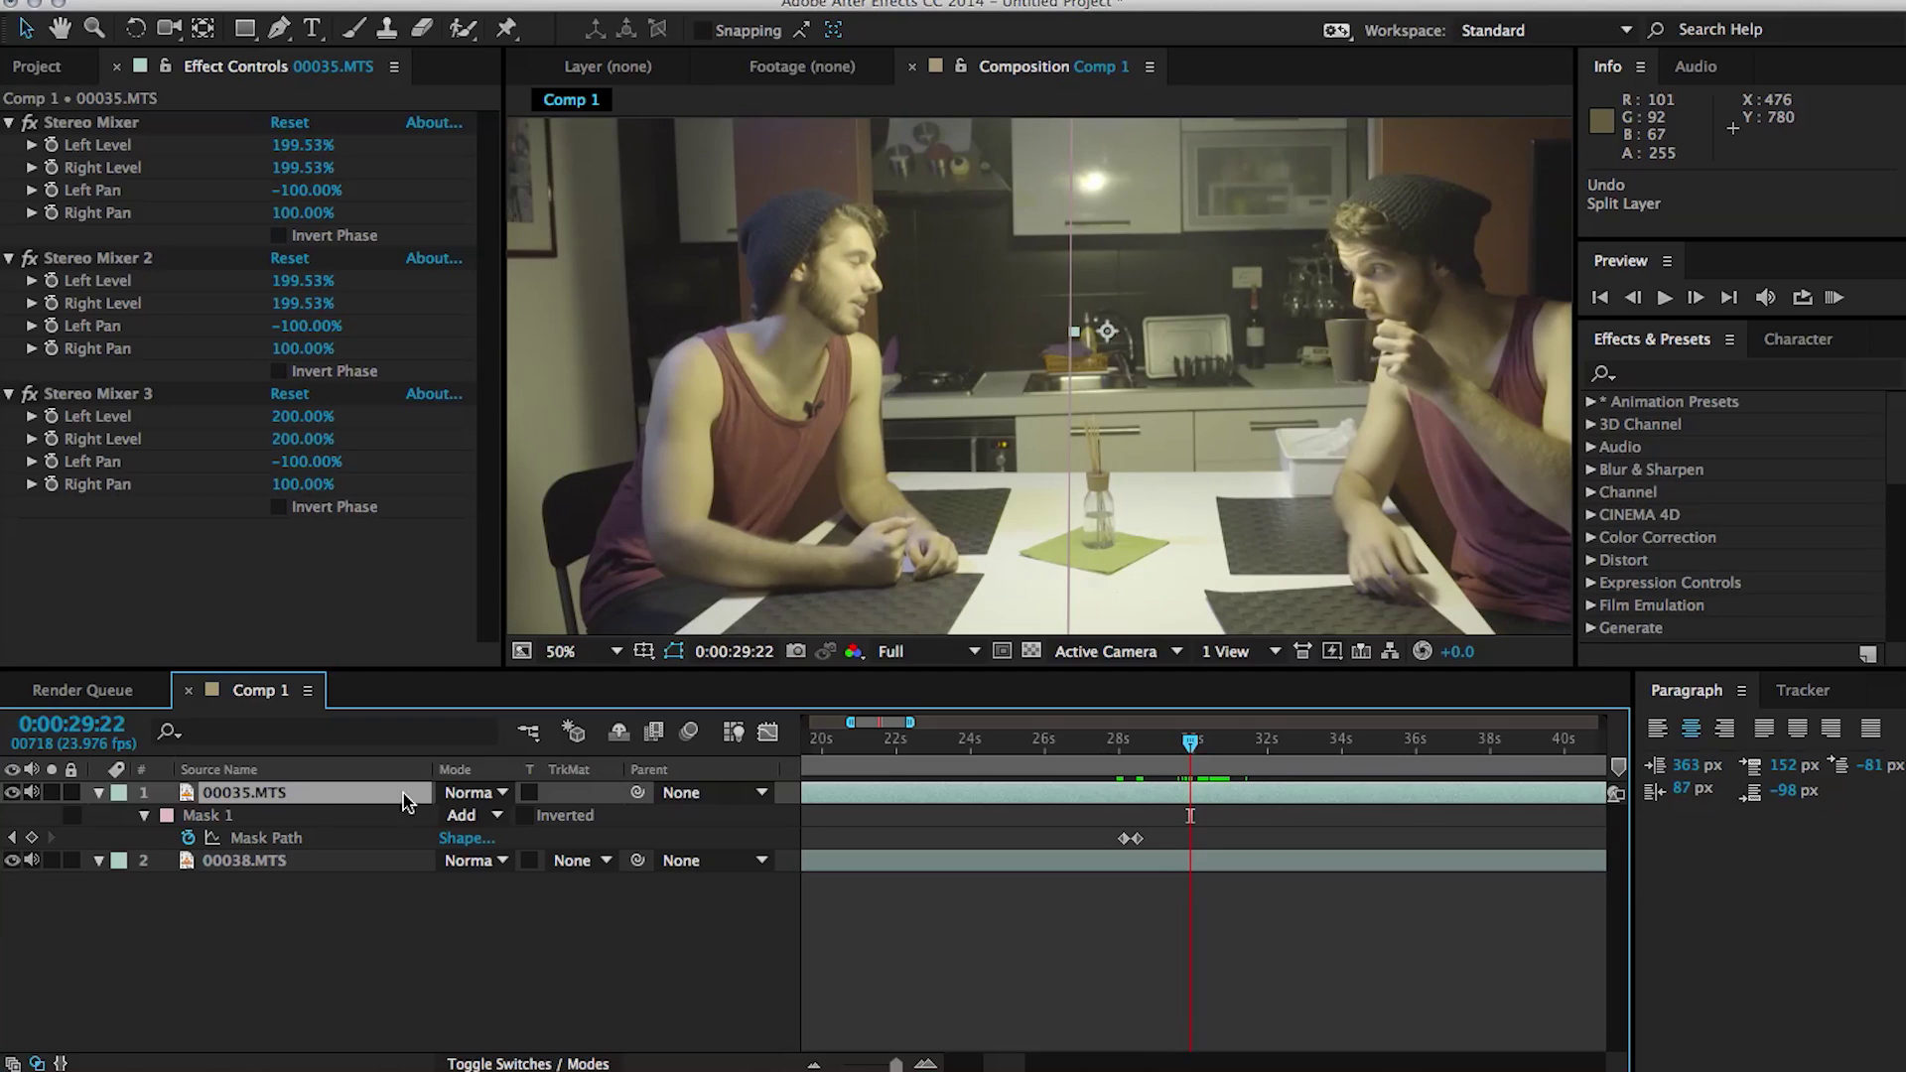
right_click(341, 800)
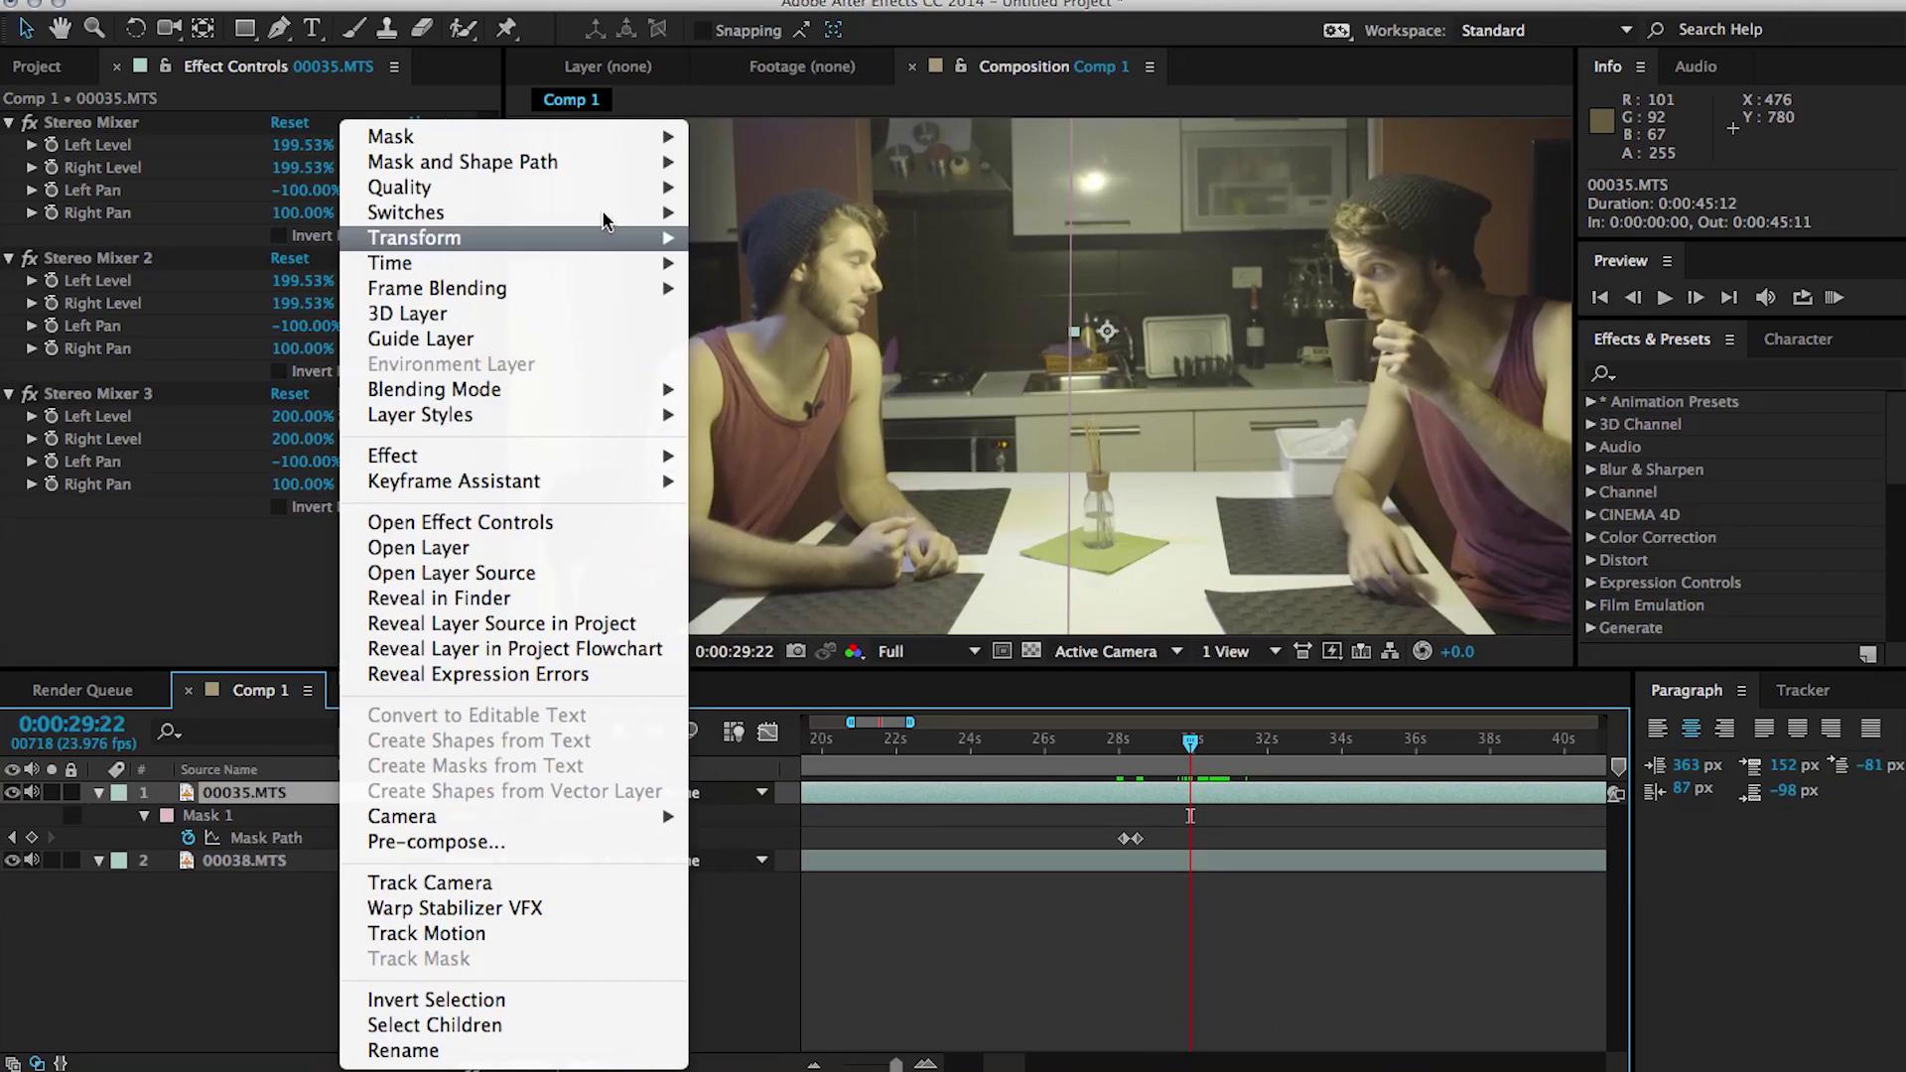
mouse_move(586, 264)
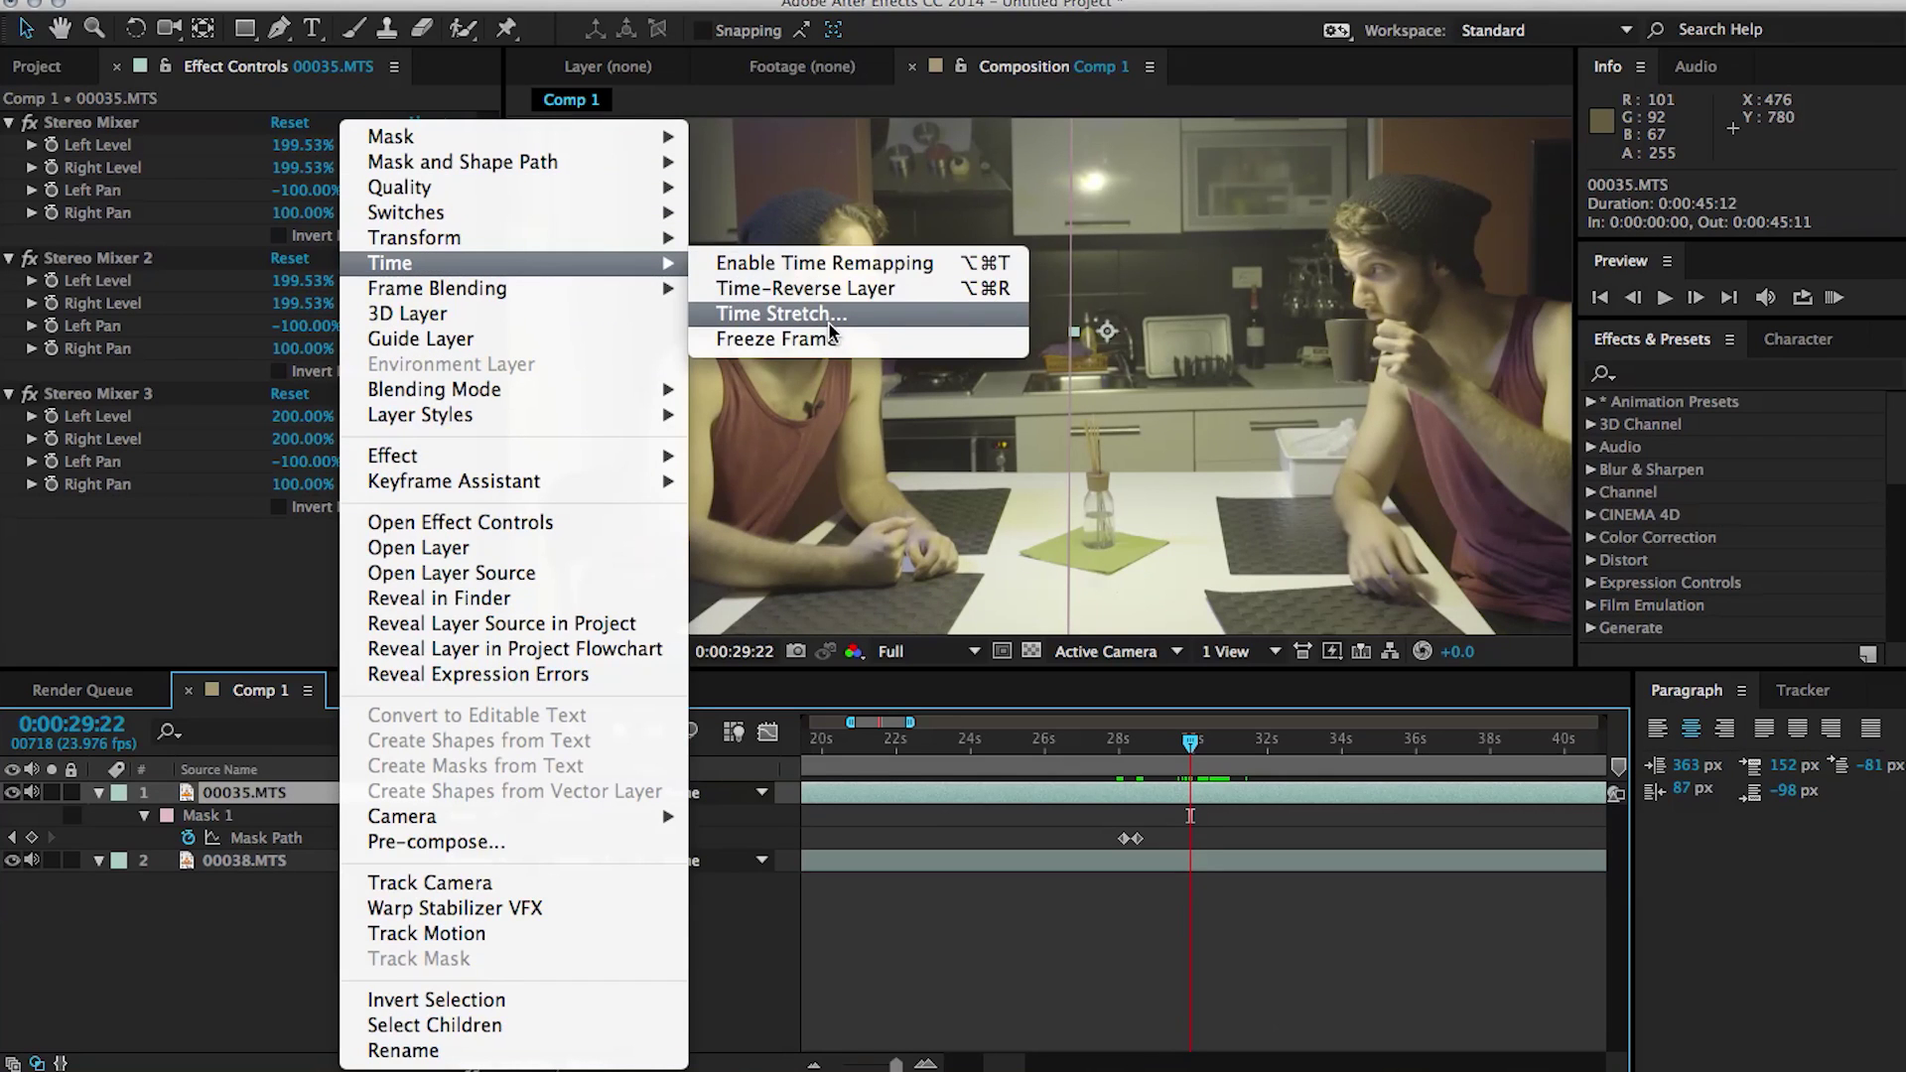
left_click(853, 274)
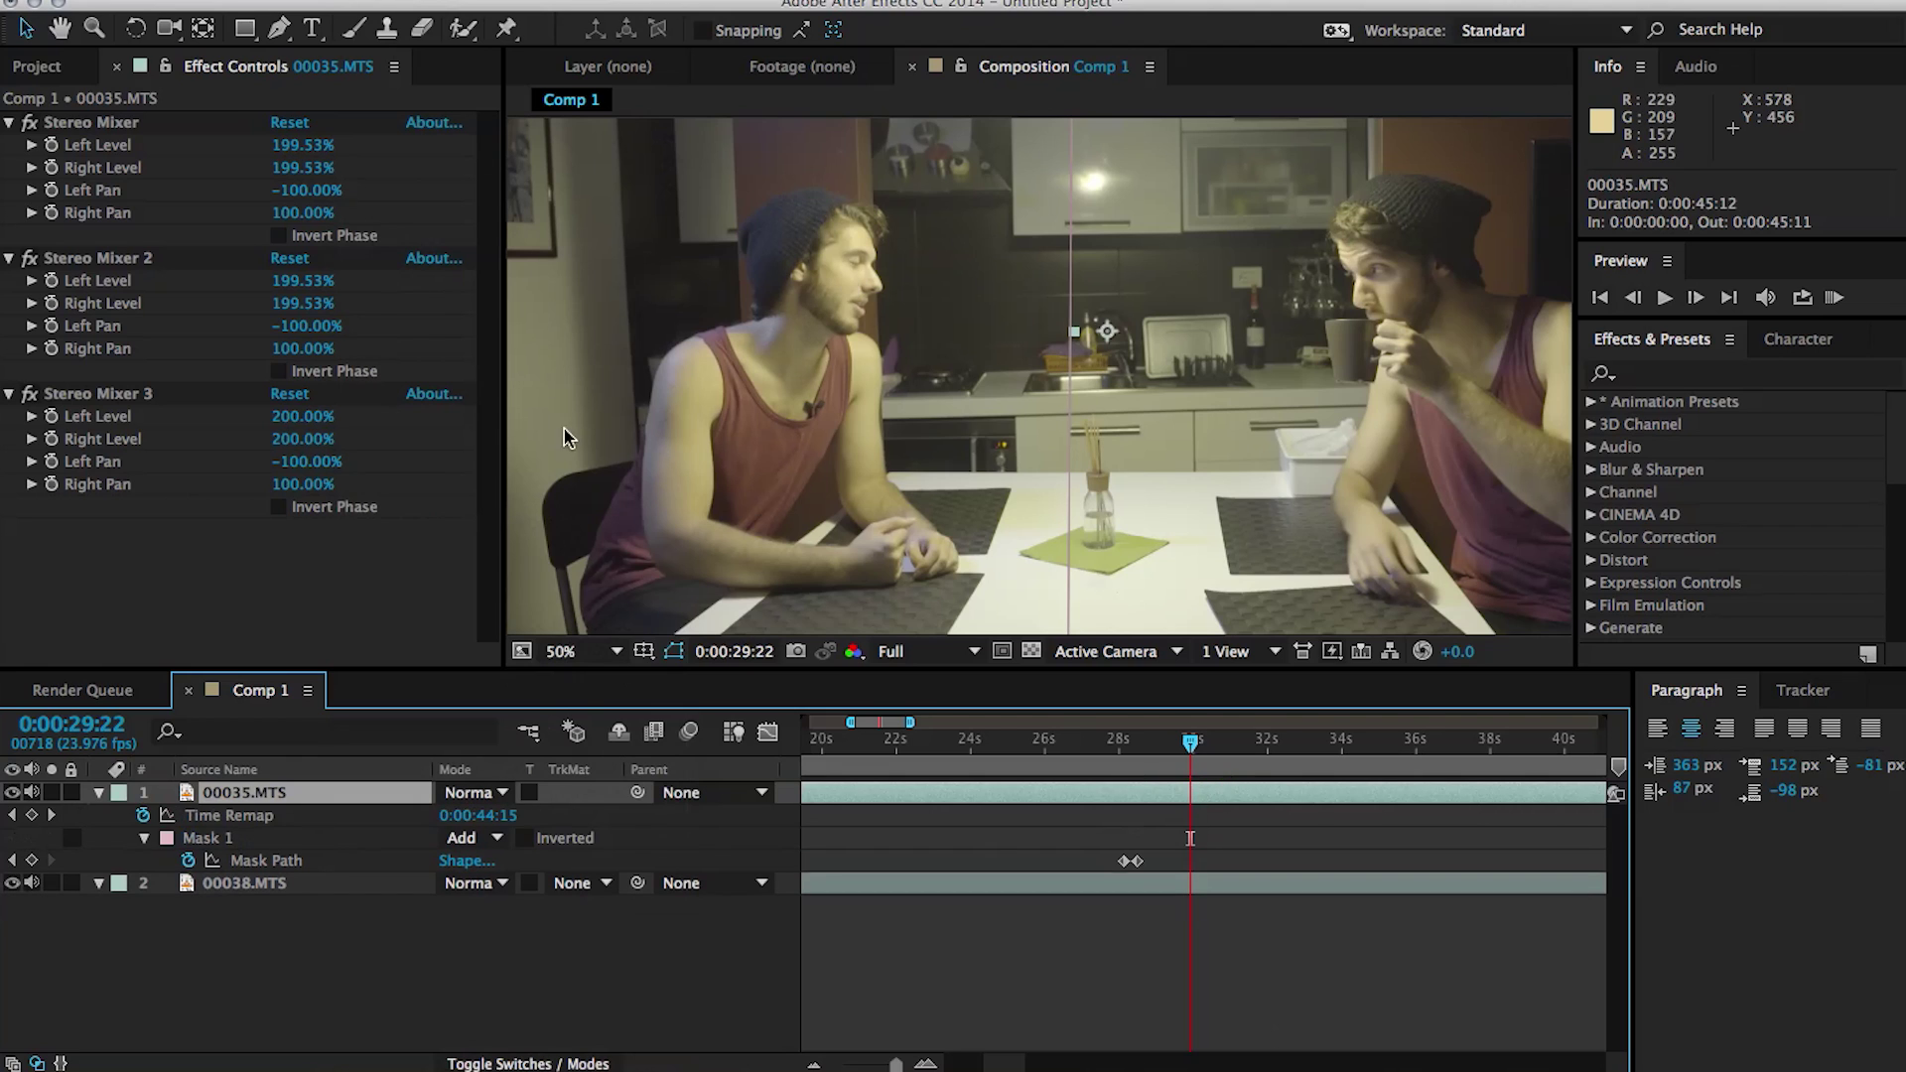
left_click(44, 814)
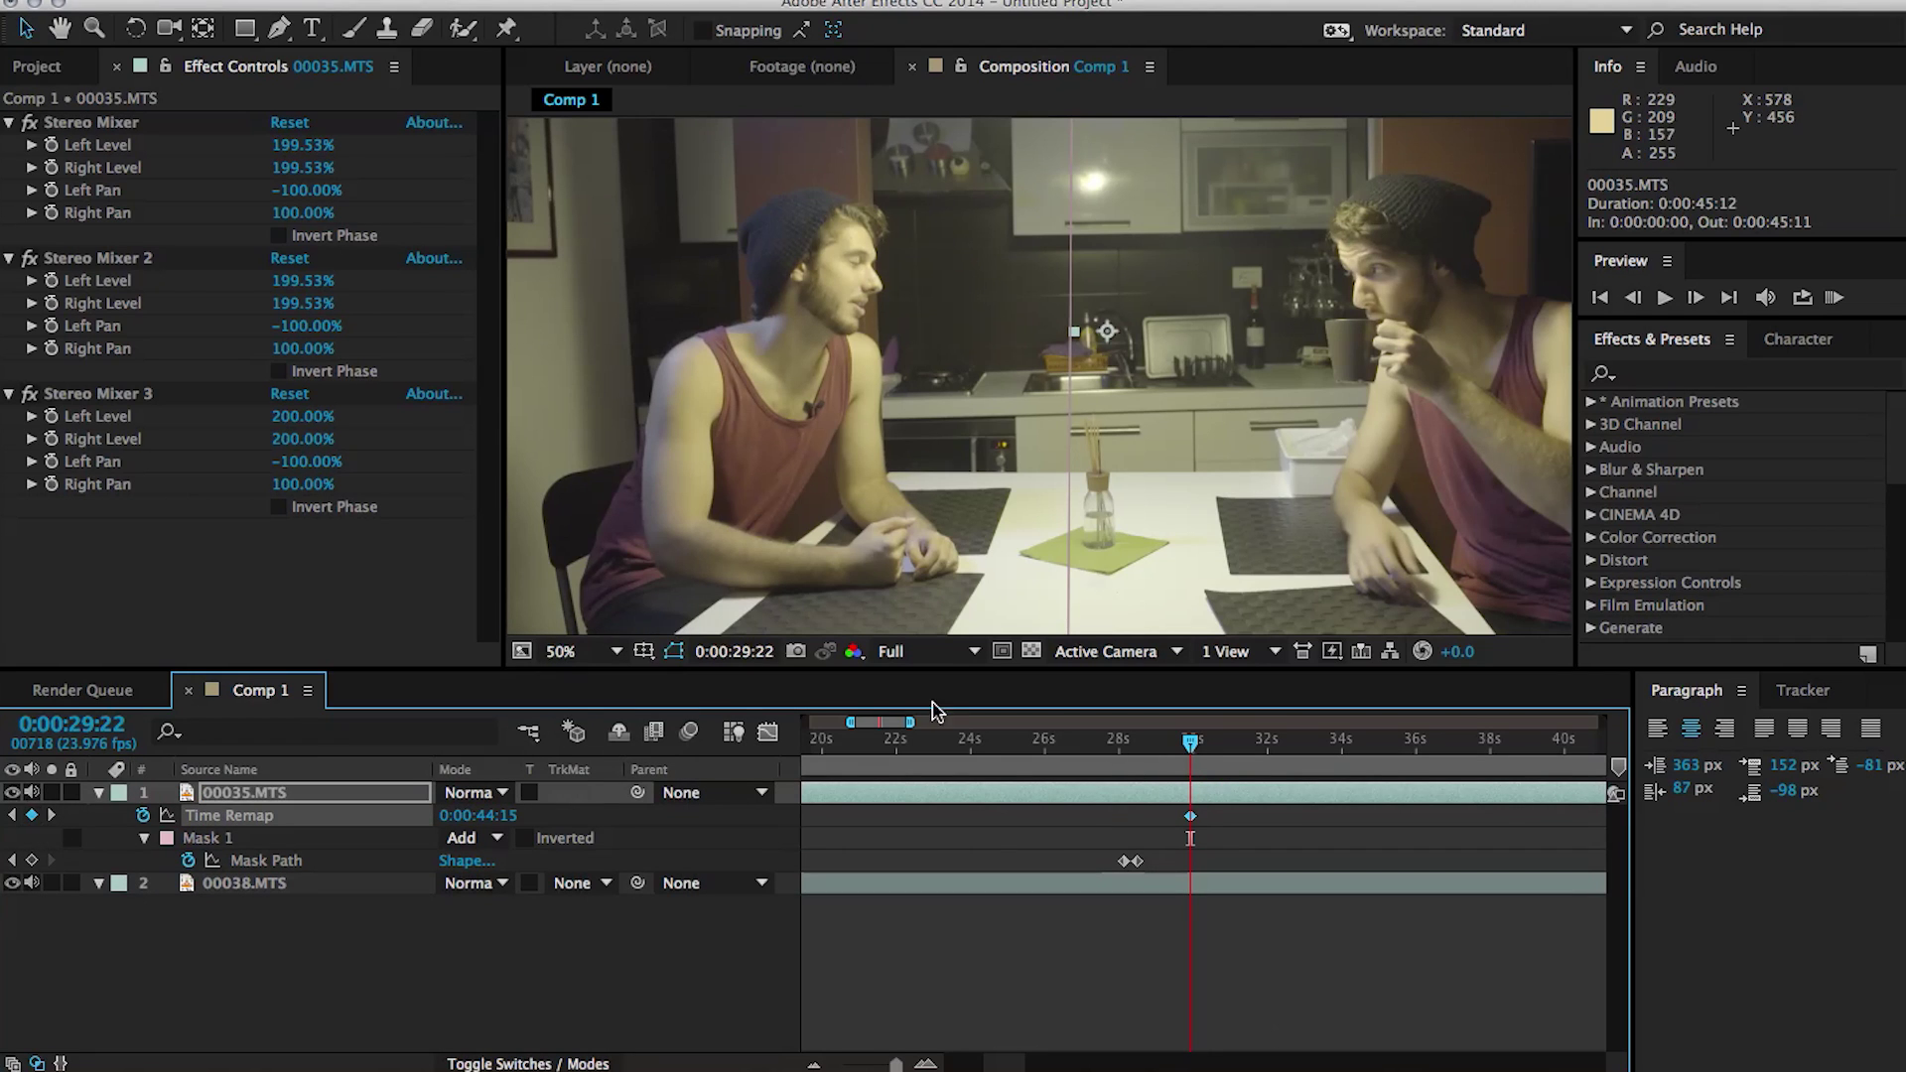
Set Time Remap to 0:00:45:12 at 0:00:30:12 and scrub through the raised hands to check their timing.
left_click_drag(1190, 743, 1213, 746)
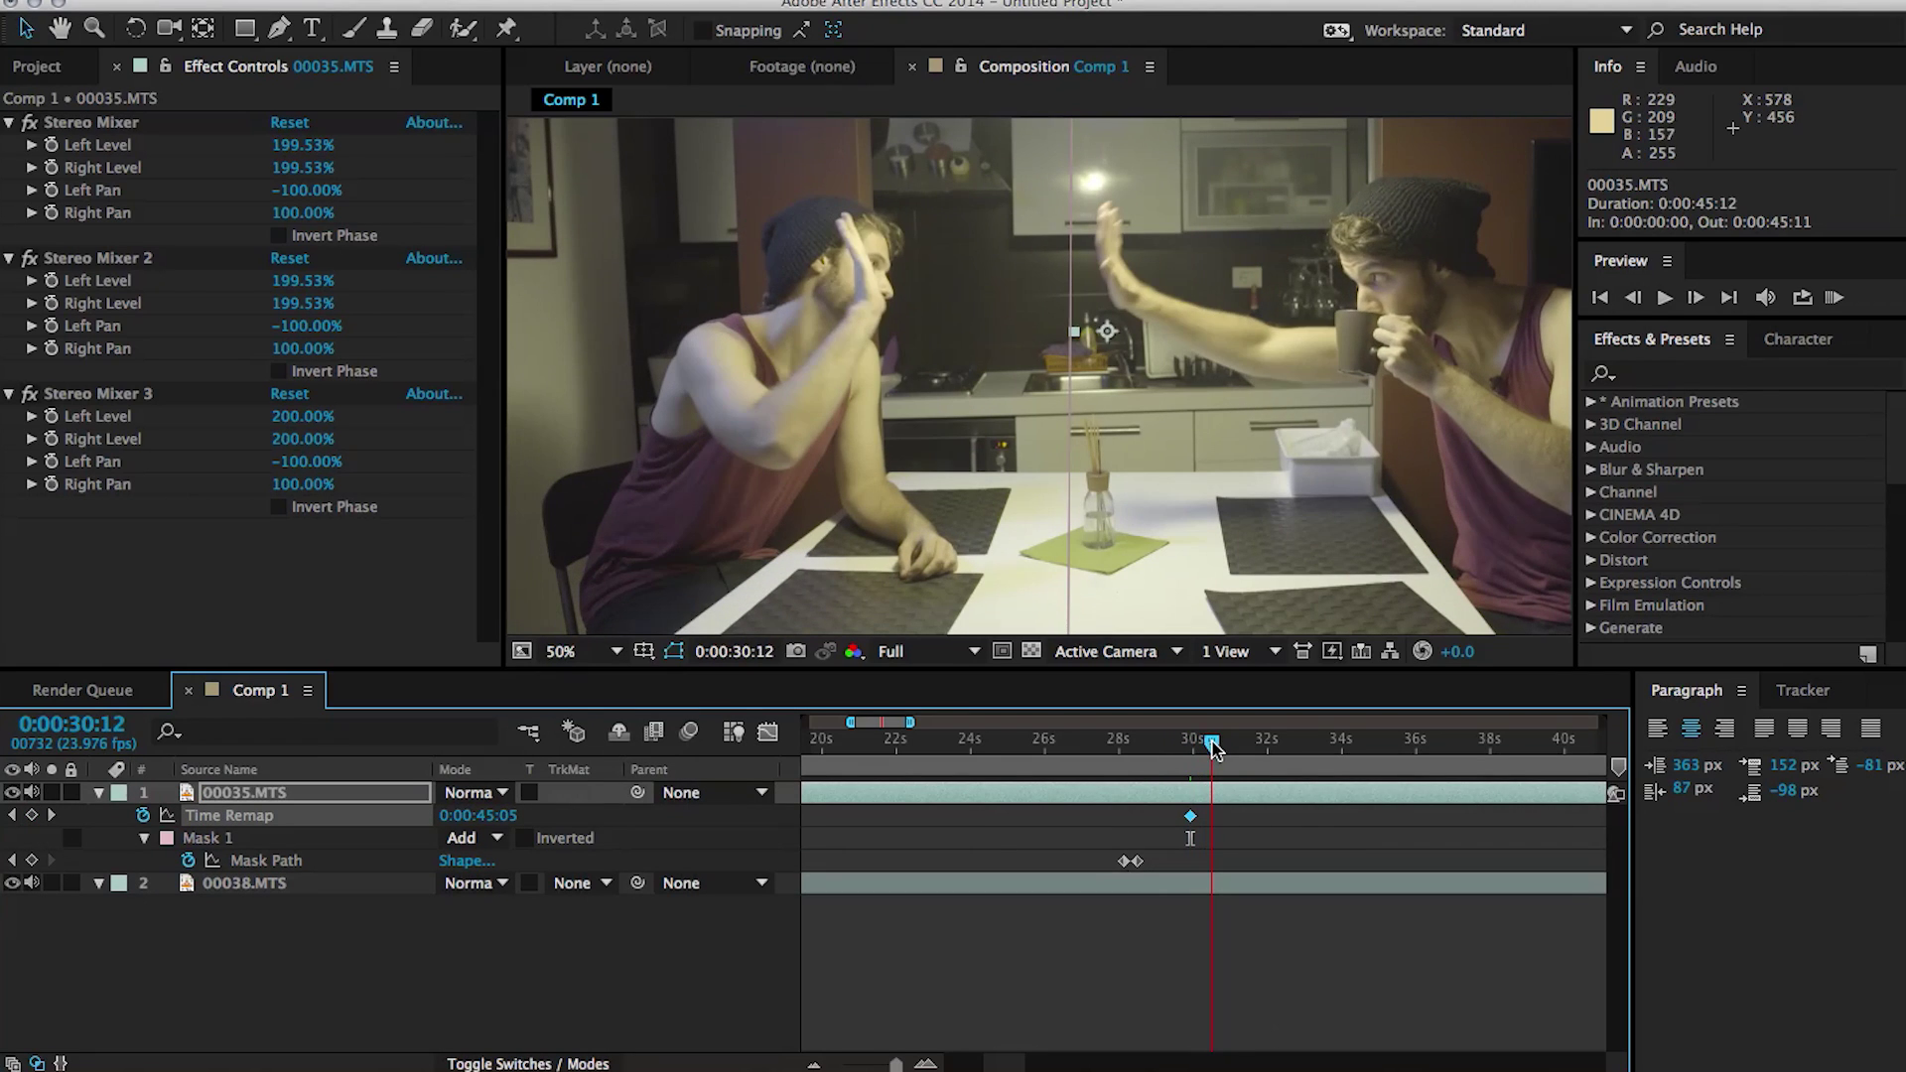
left_click_drag(469, 820, 475, 816)
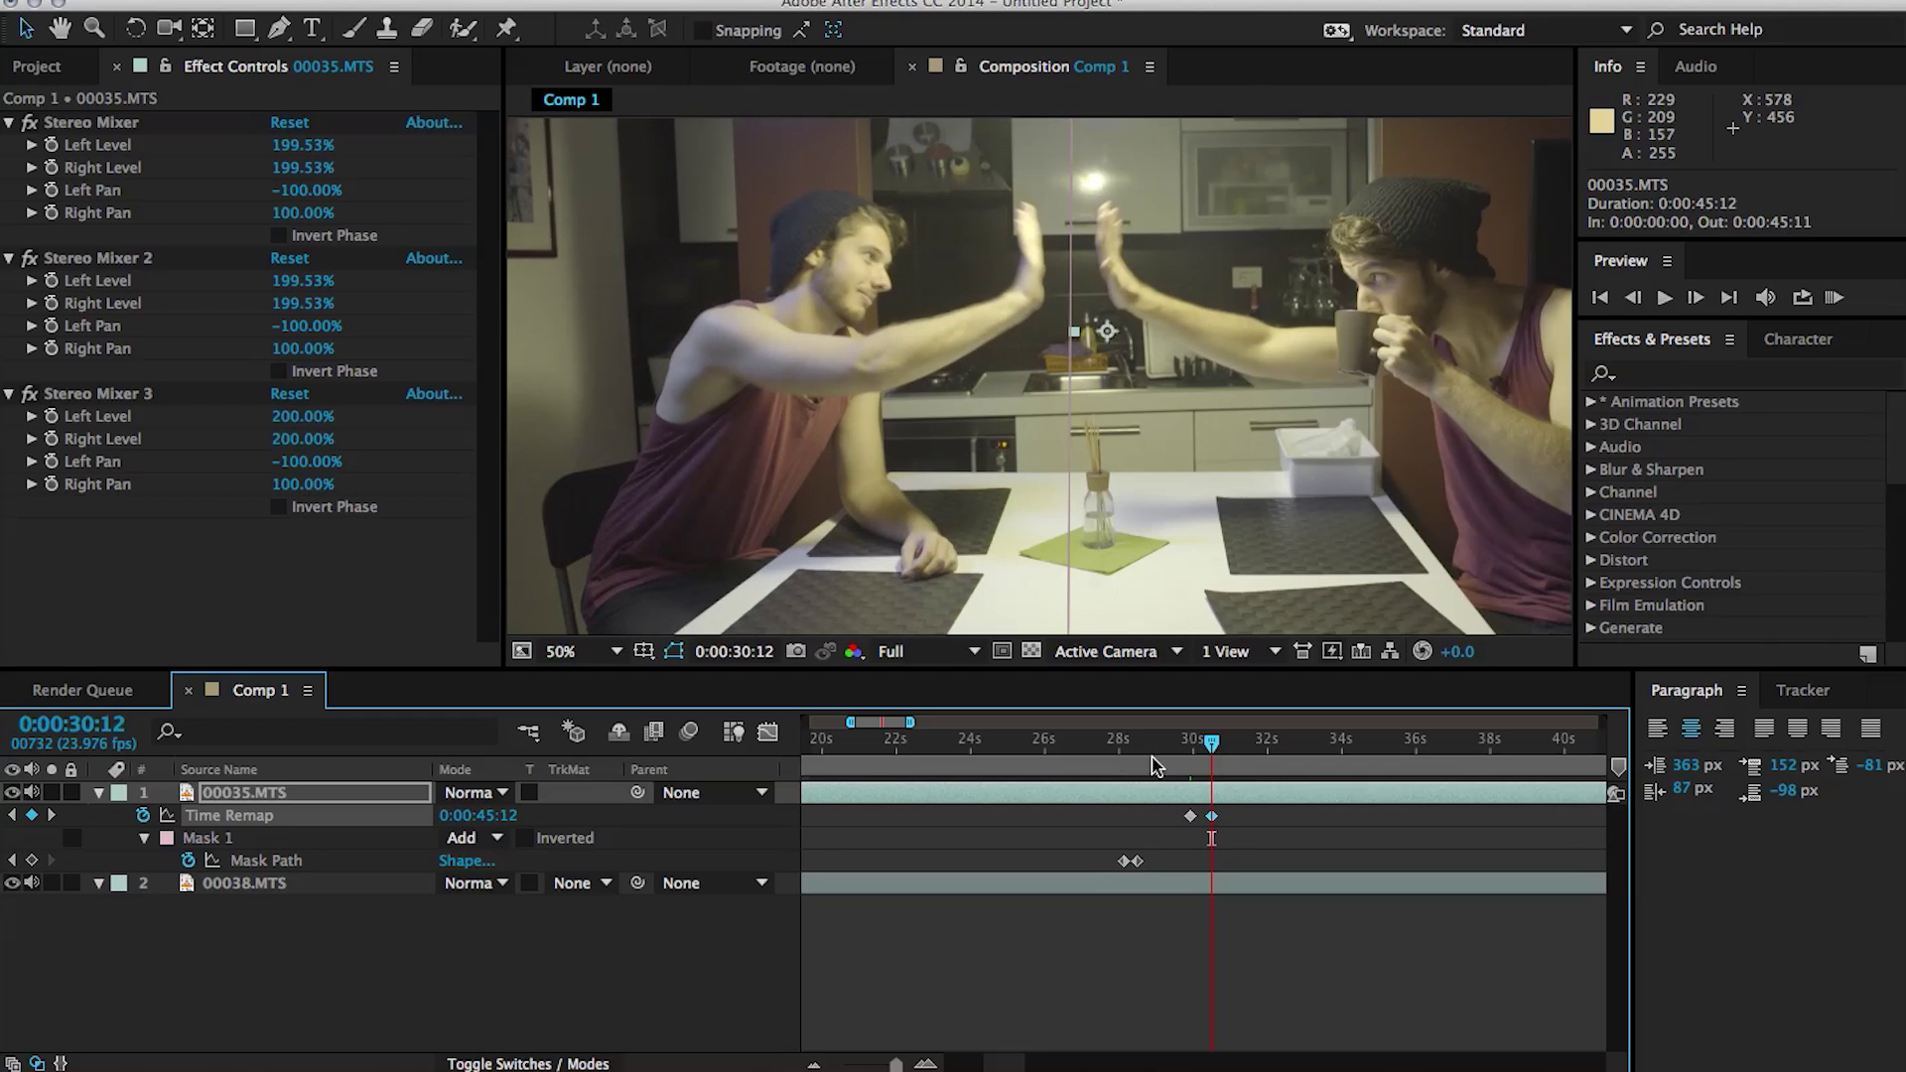
left_click_drag(1180, 742, 1213, 756)
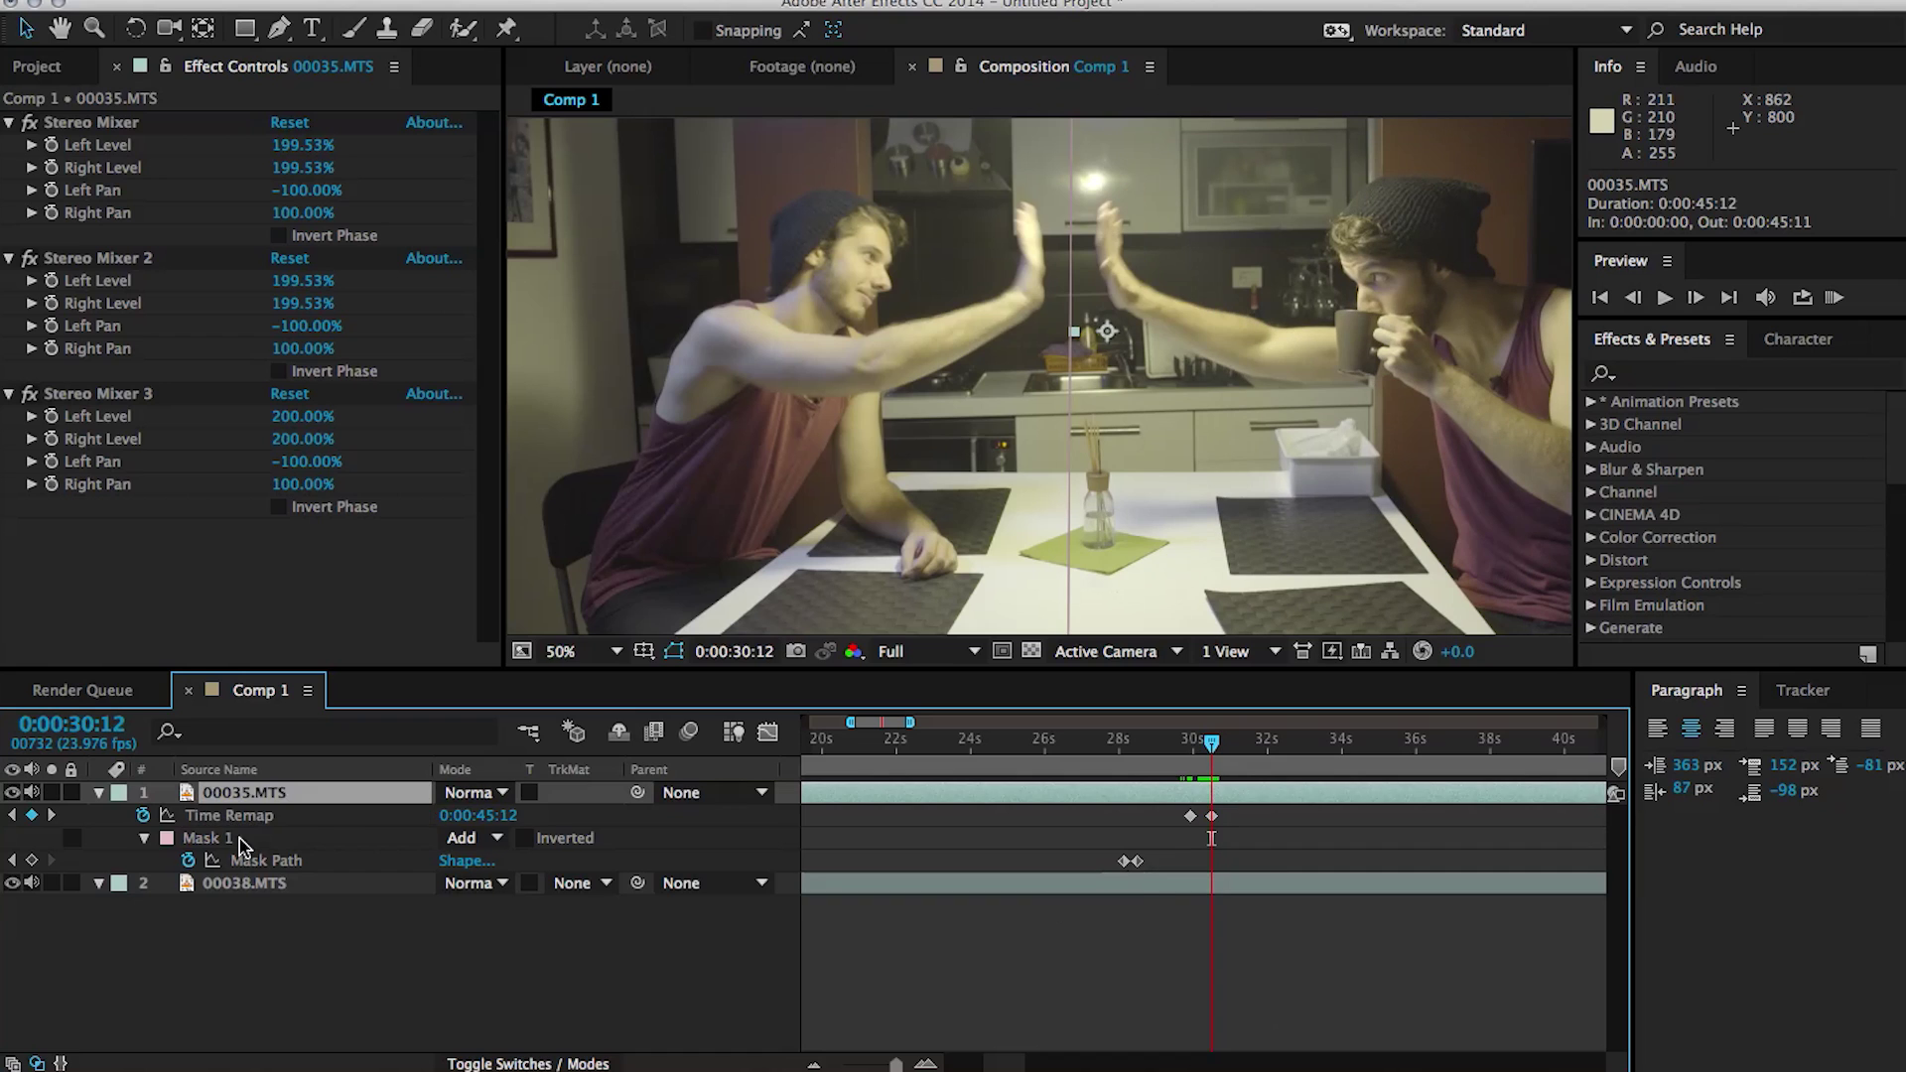
Duplicate the 00035.MTS layer and draw a closed Pen mask around the left clone's raised hand on the copy.
key("ctrl+d")
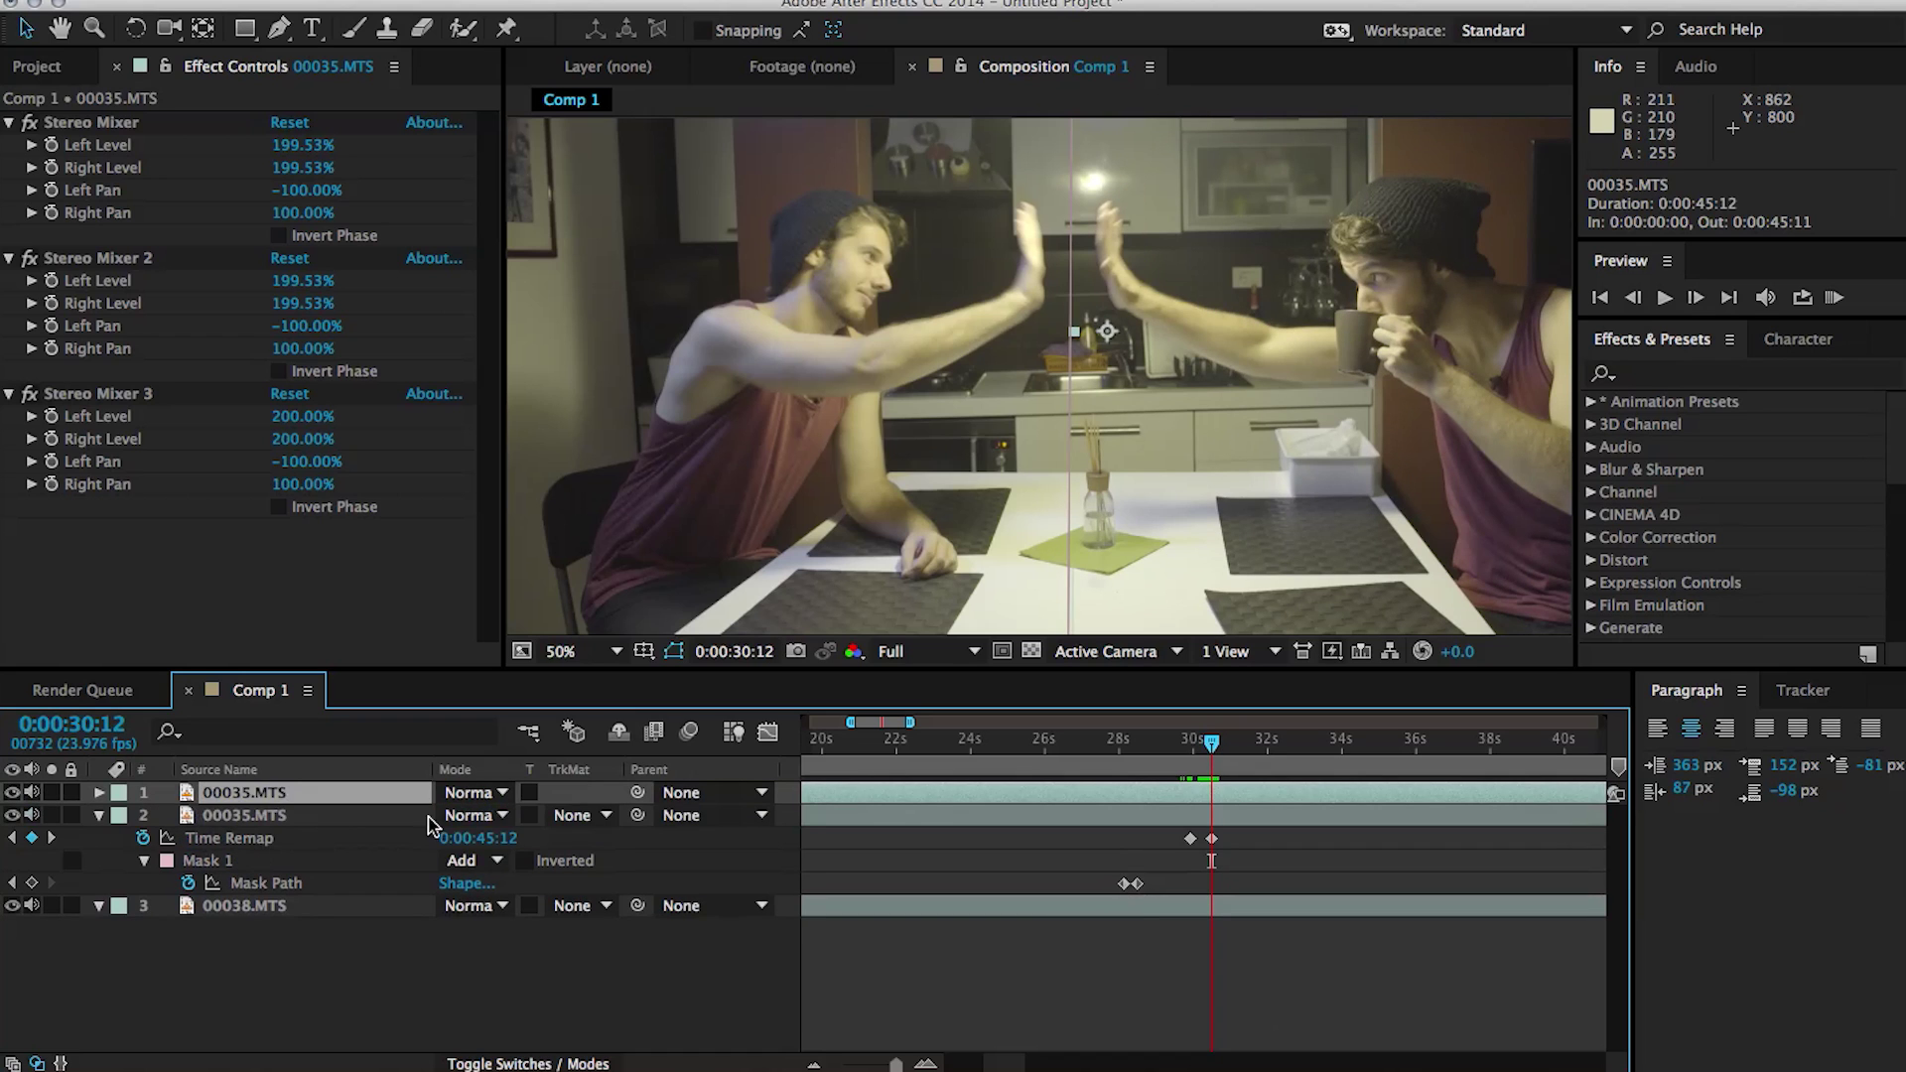
scroll(1009, 310, "up", 1)
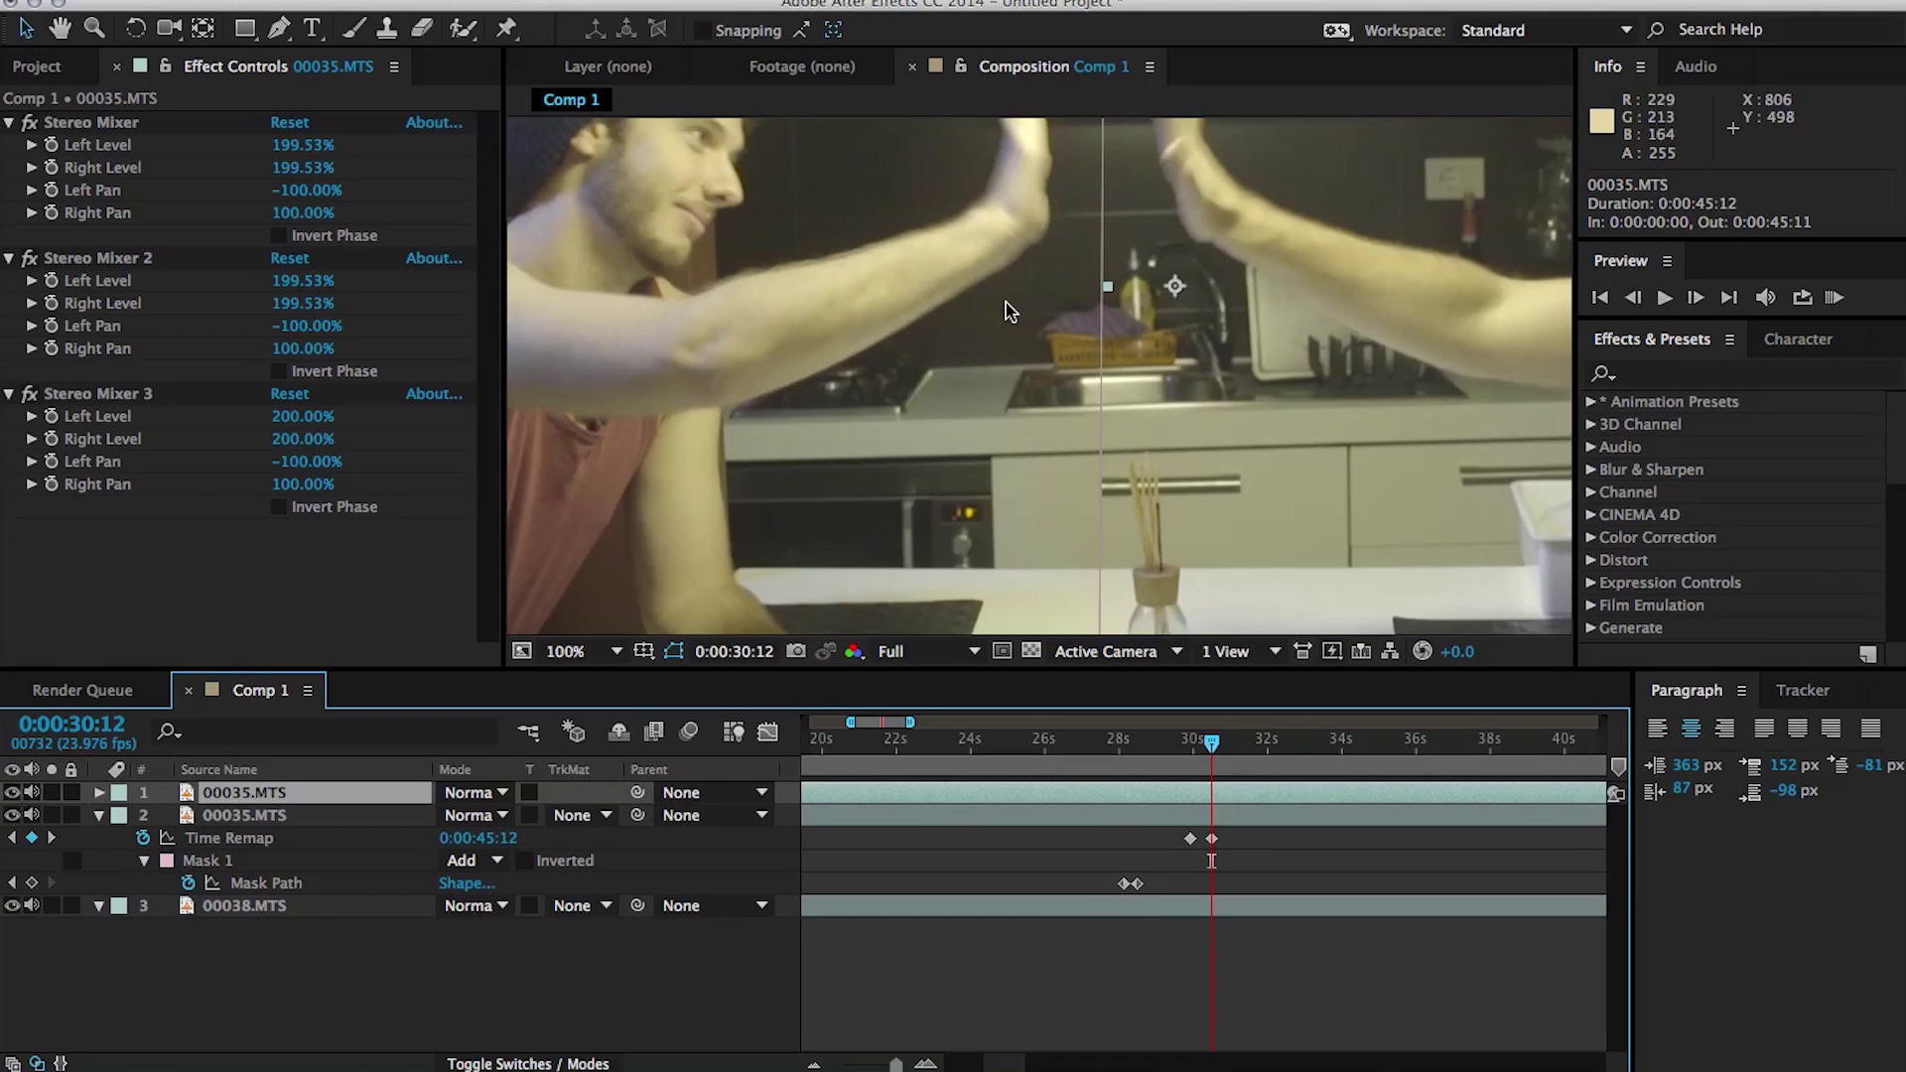
key("space")
left_click_drag(993, 264, 988, 427)
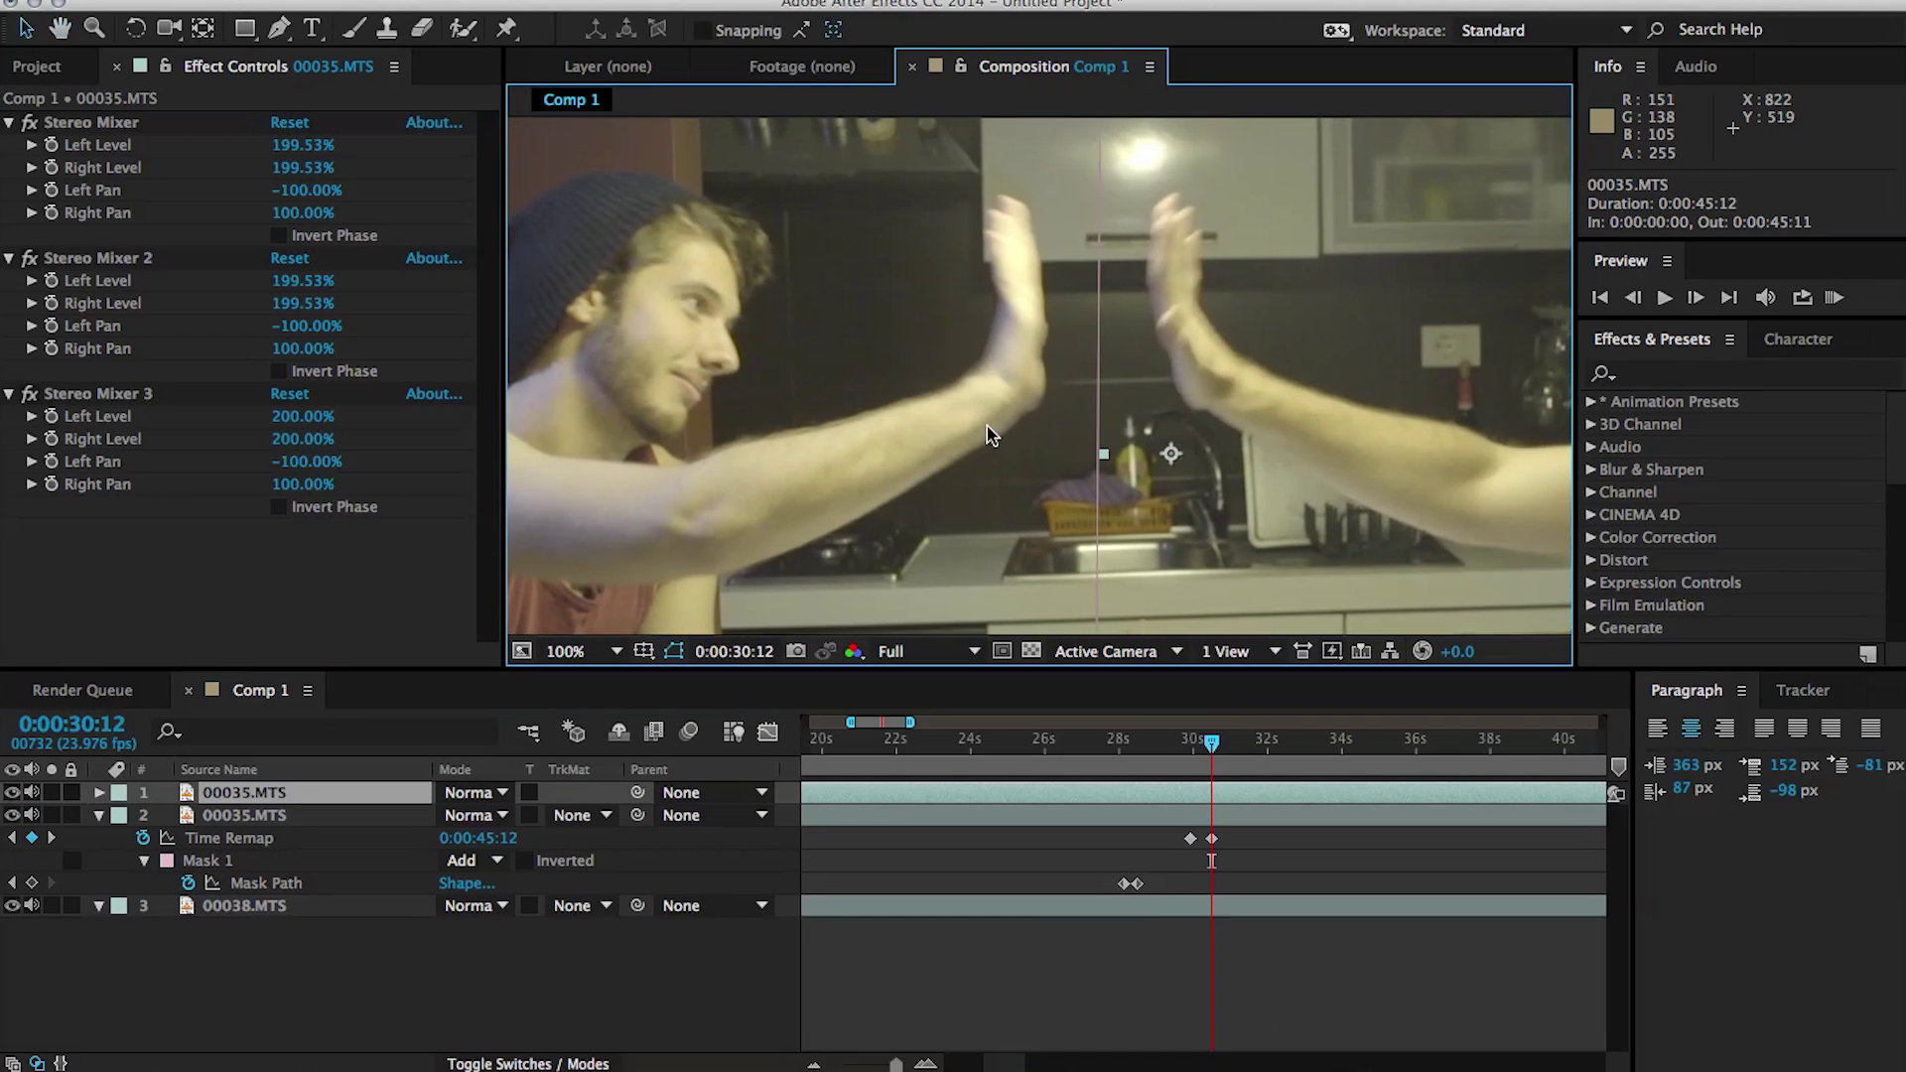
key("g")
scroll(957, 349, "up", 1)
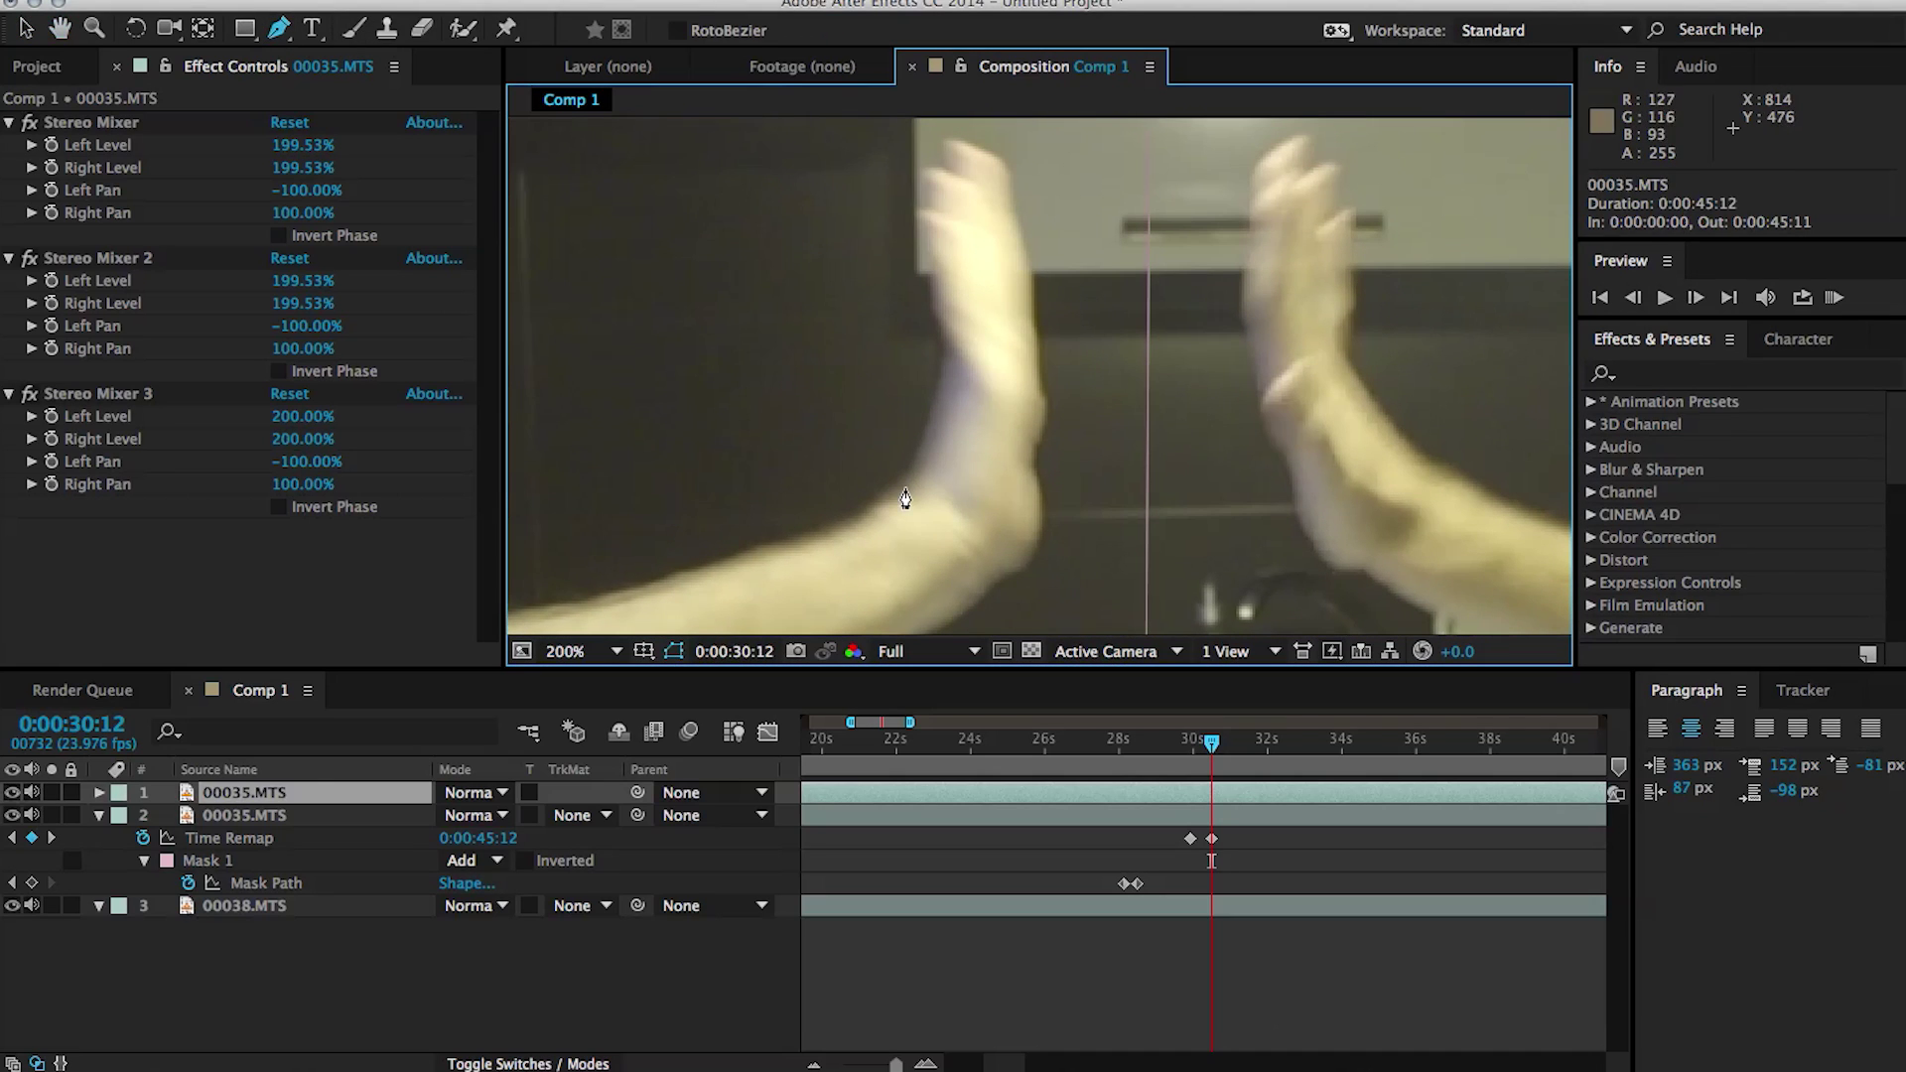
left_click(899, 488)
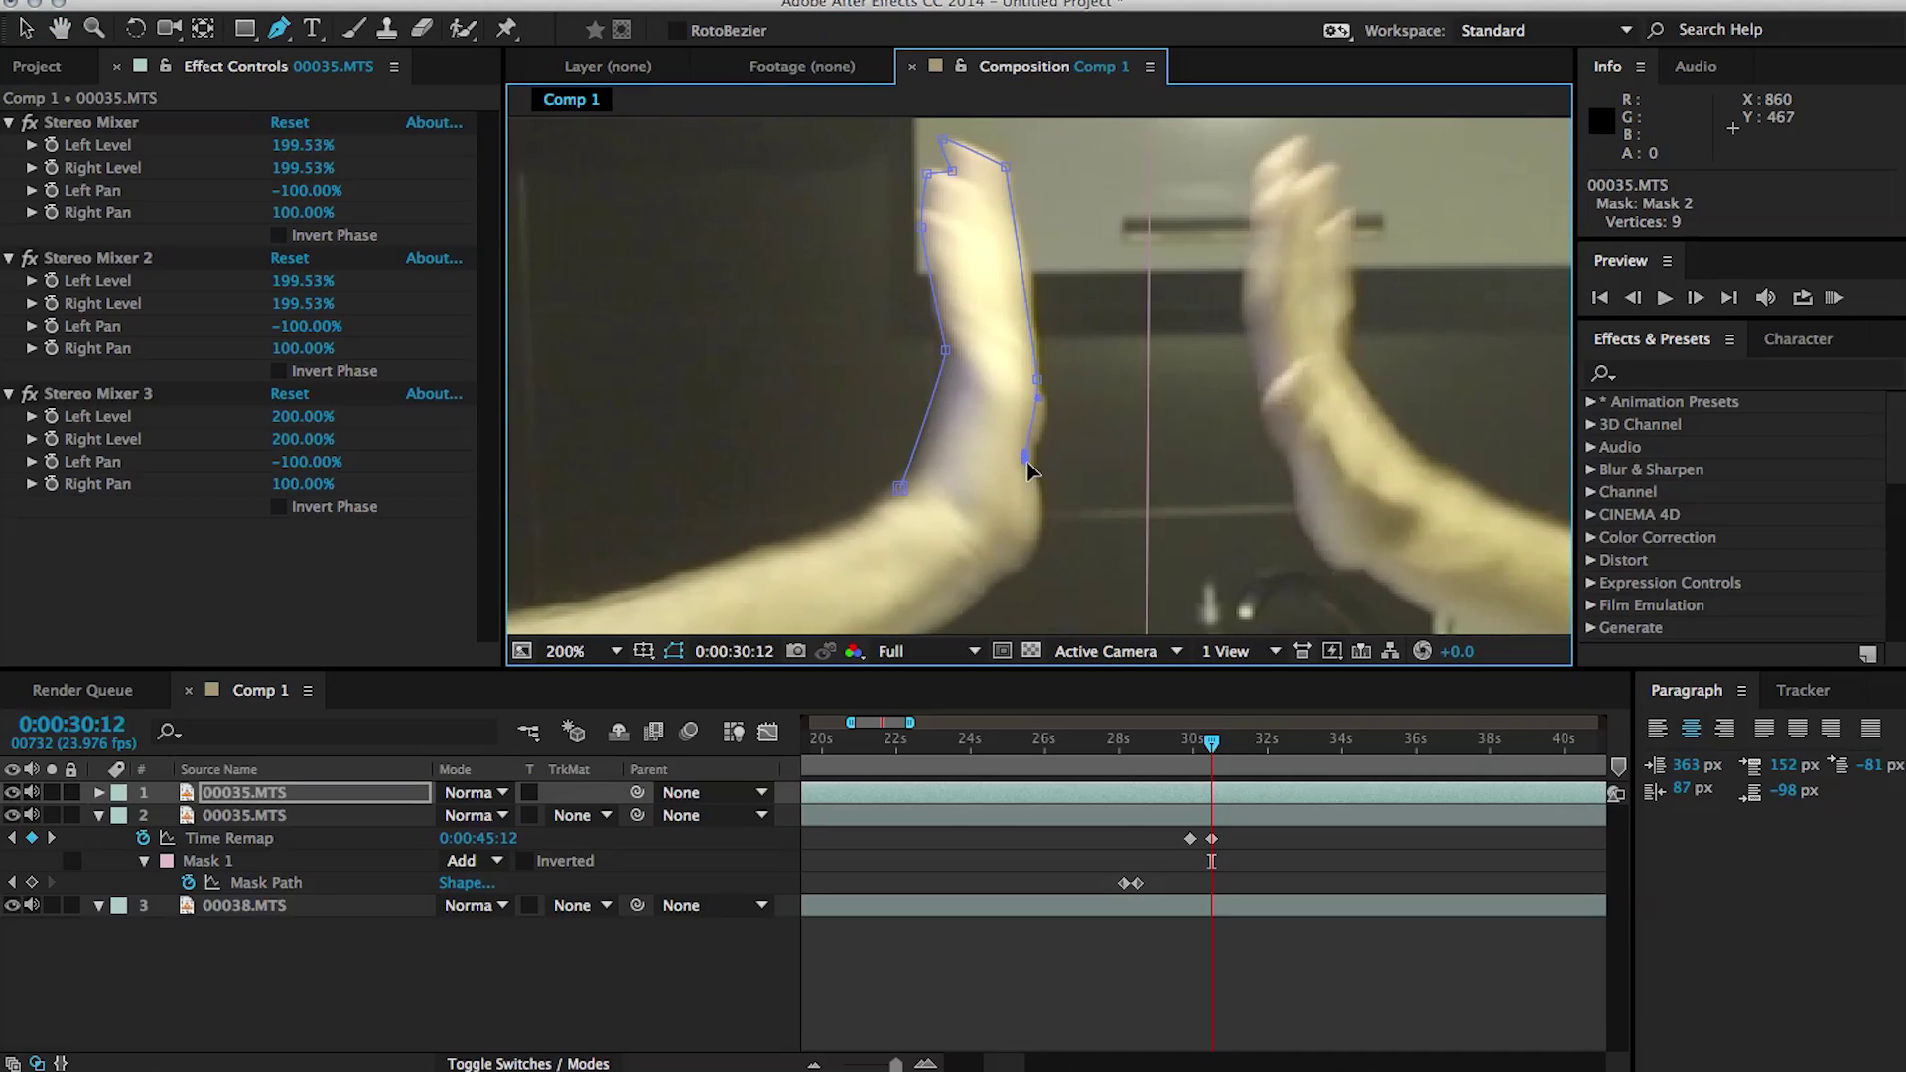
left_click(24, 34)
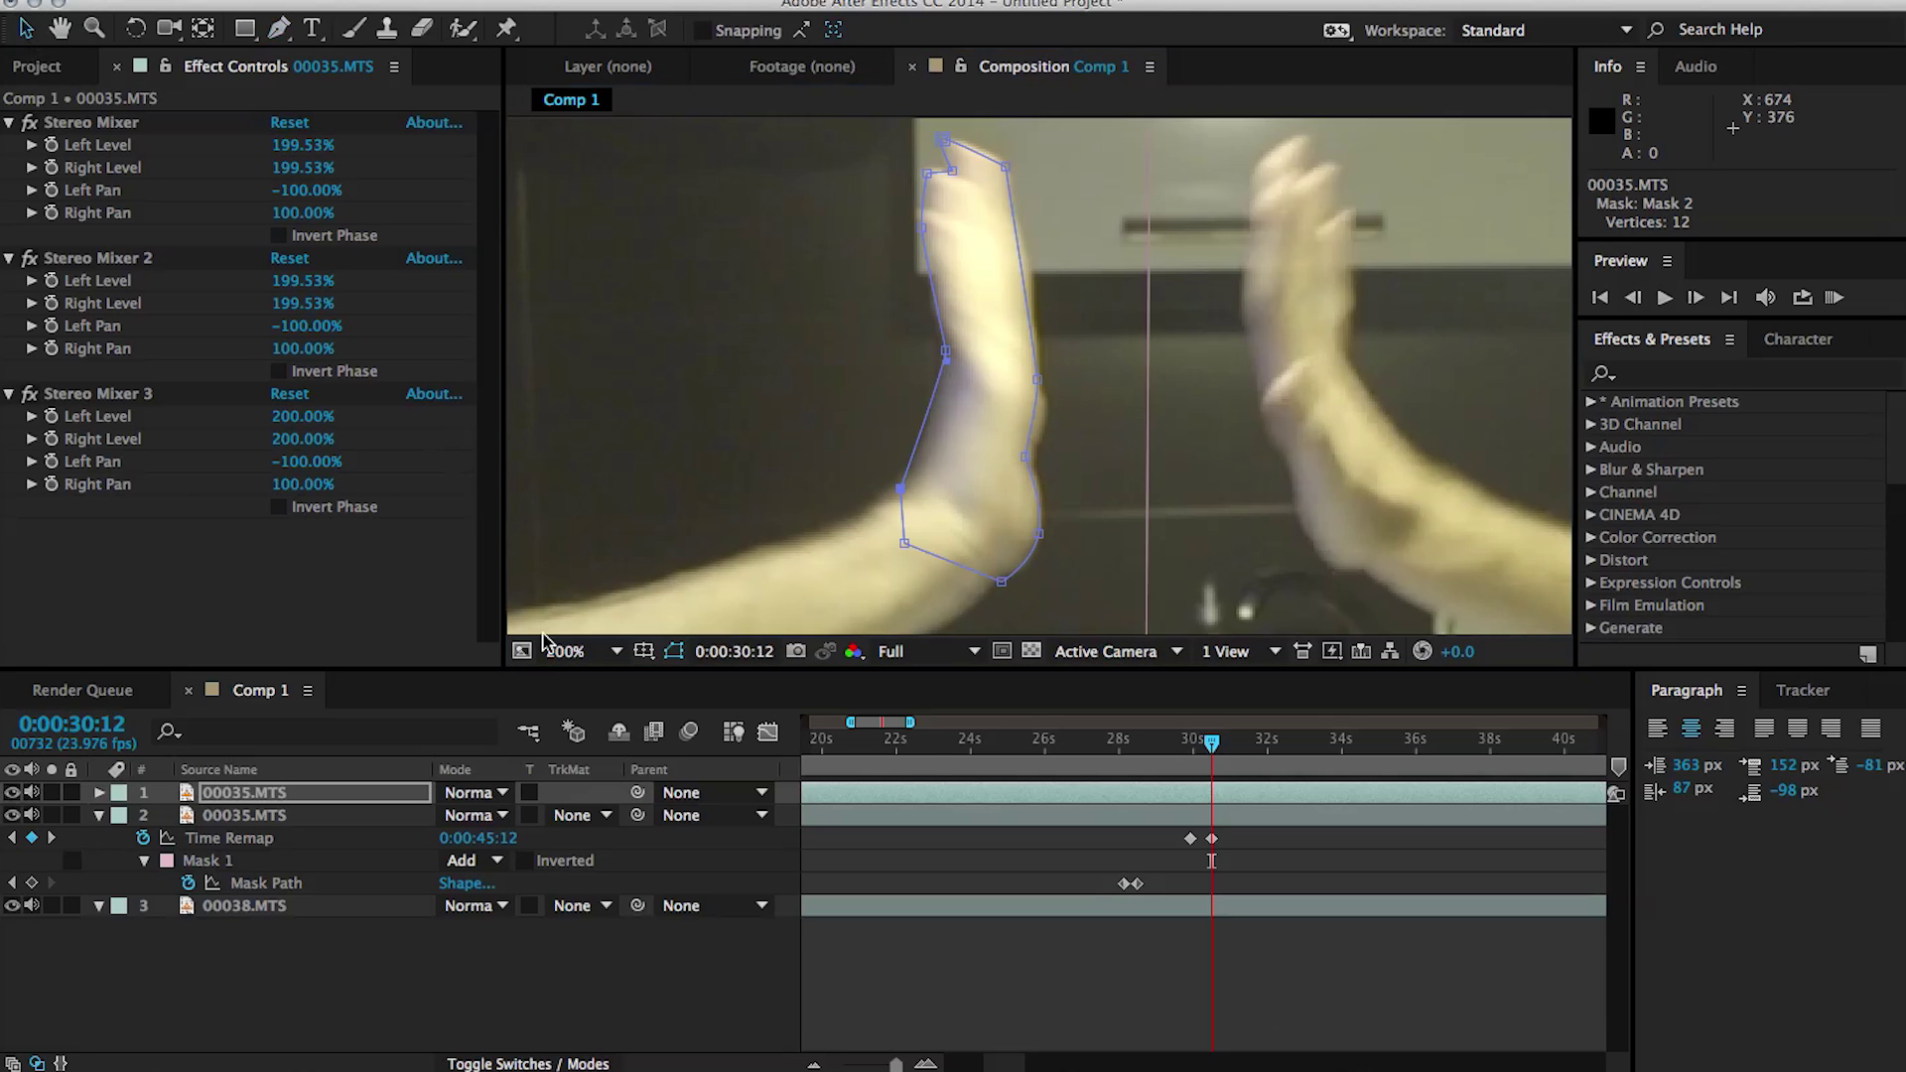
Nudge the duplicated 00035.MTS layer rightward in 10-pixel increments toward the other clone's hand.
left_click(1211, 800)
key("u")
key("shift+Right")
key("shift+Right")
key("shift+Right")
key("shift+Right")
key("shift+Right")
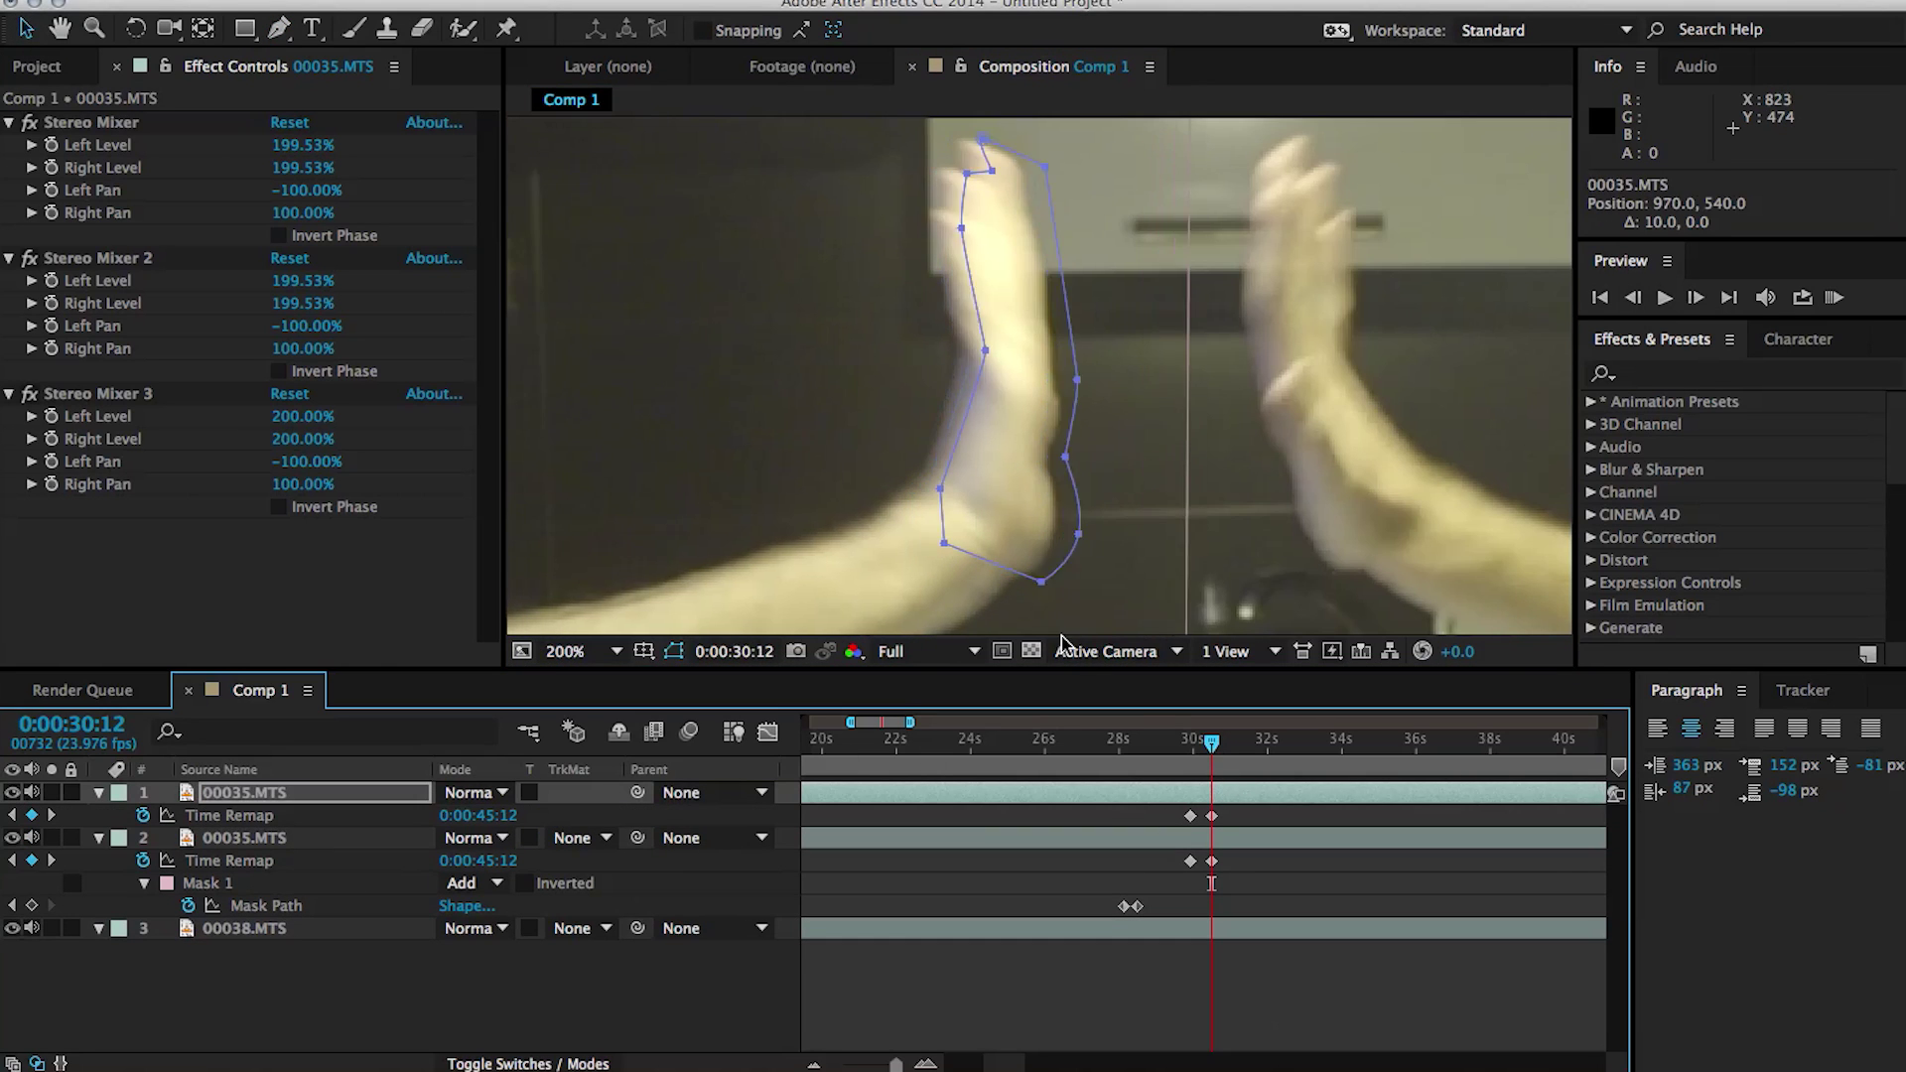
Delete Mask 1 from the duplicated 00035.MTS layer, leaving only the hand mask.
scroll(949, 421, "down", 1)
key("m")
left_click(247, 862)
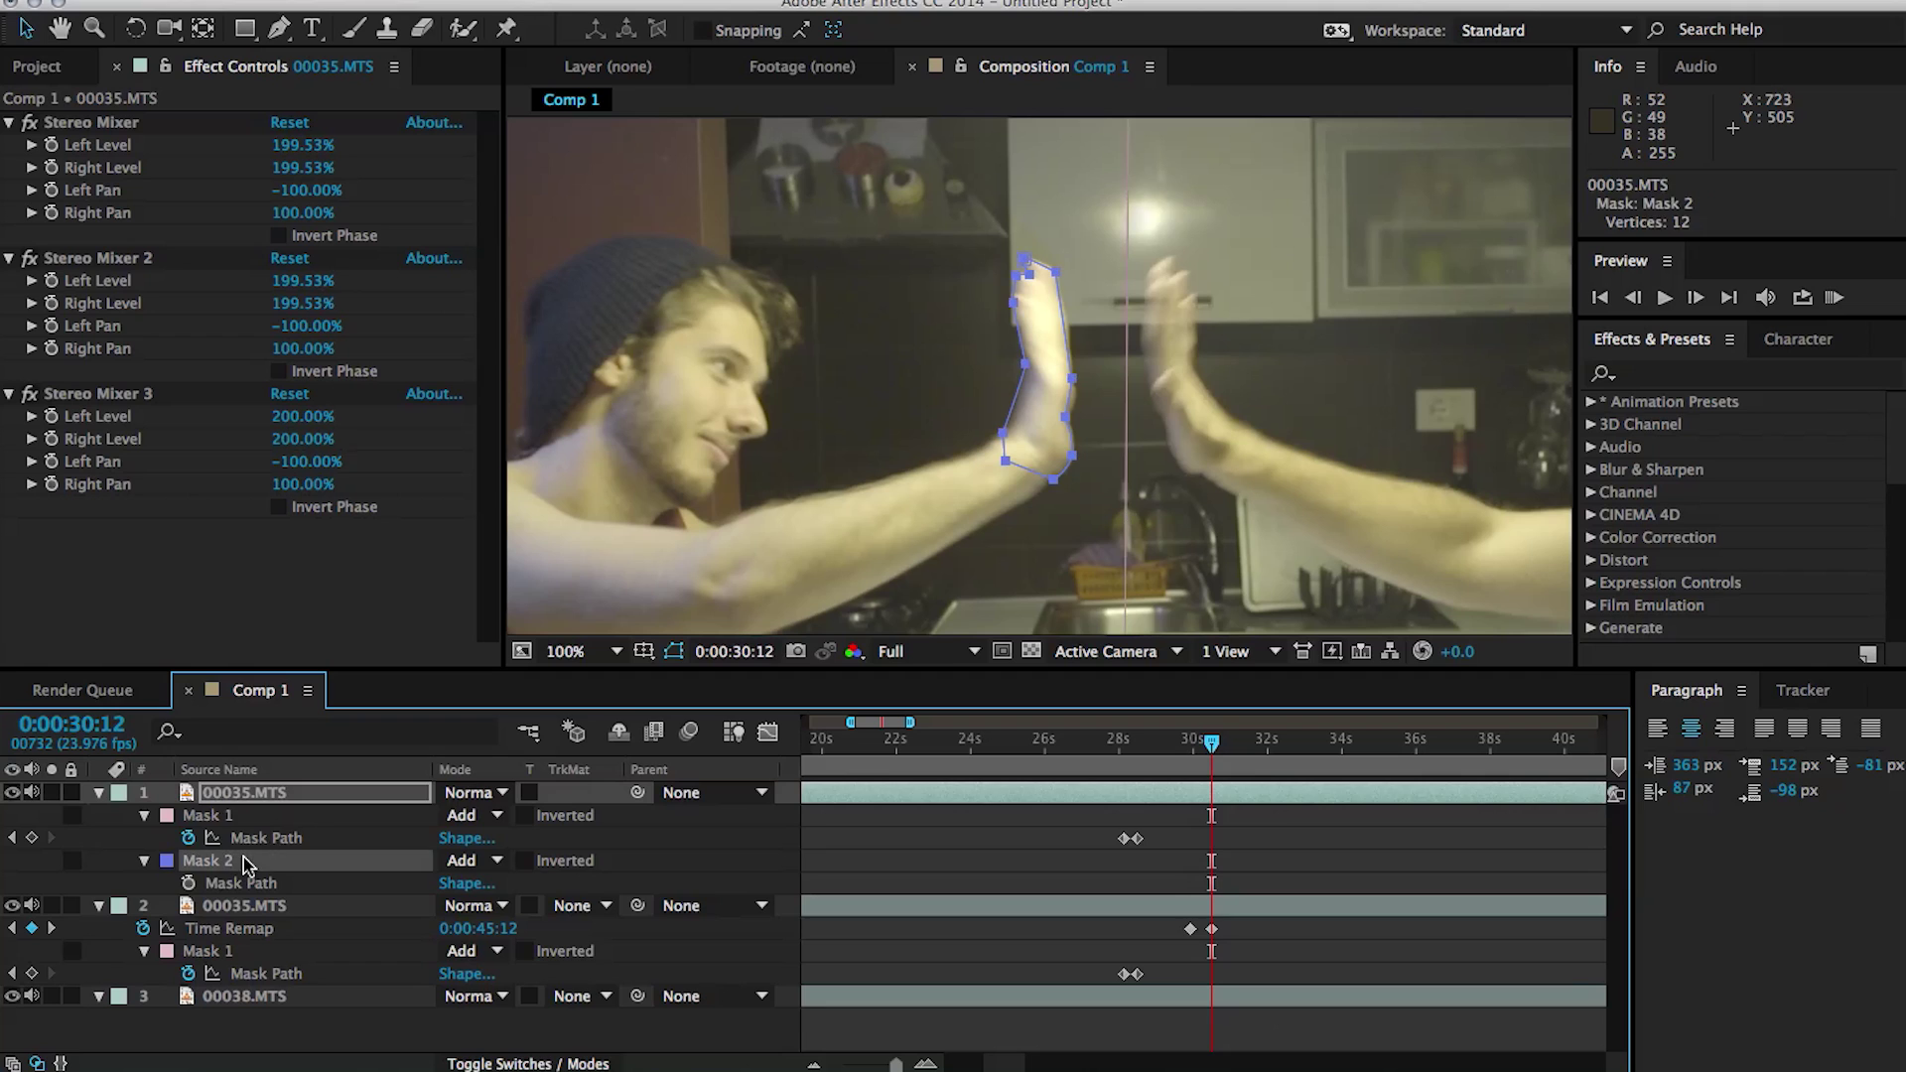
left_click(216, 818)
key("Delete")
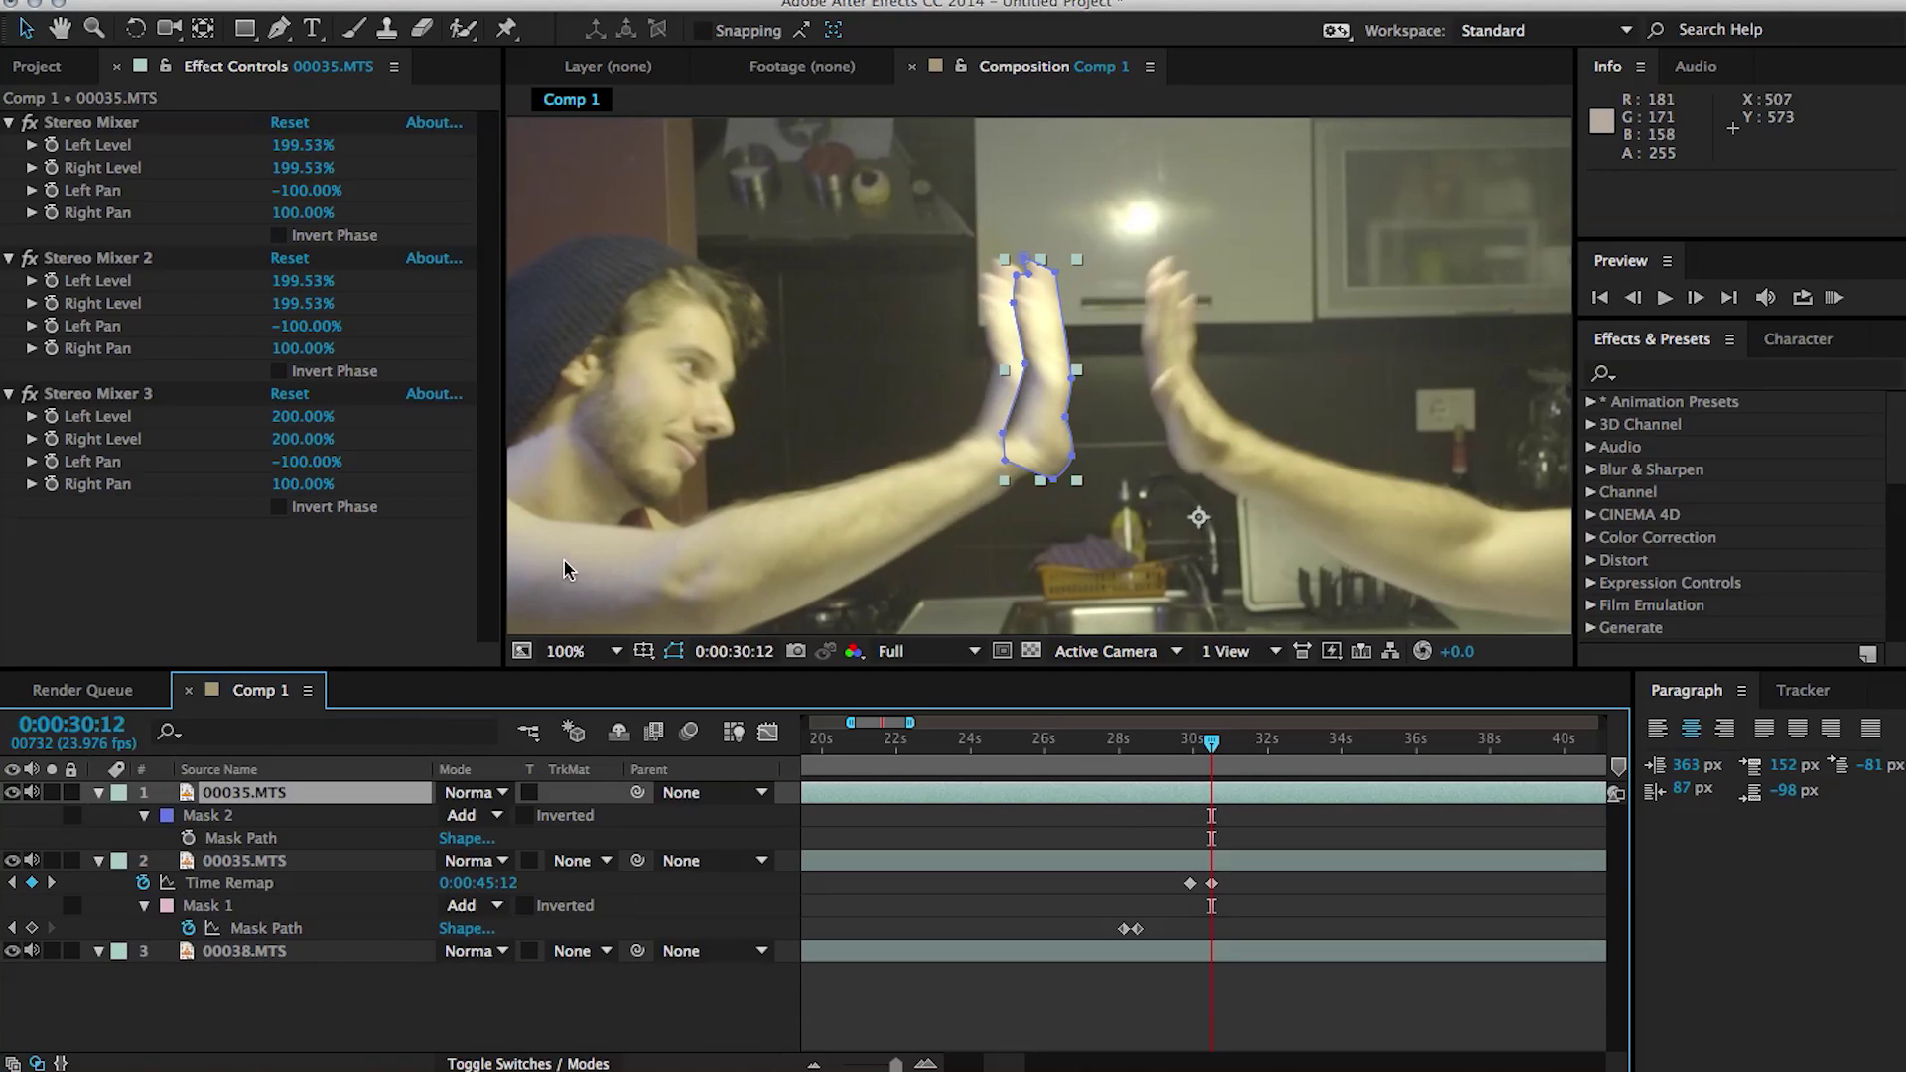
Move the masked hand copy up and right, and reshape its mask around the wrist.
scroll(1031, 394, "up", 1)
left_click_drag(1079, 279, 1140, 261)
left_click_drag(1046, 468, 1016, 497)
left_click_drag(1104, 345, 1086, 314)
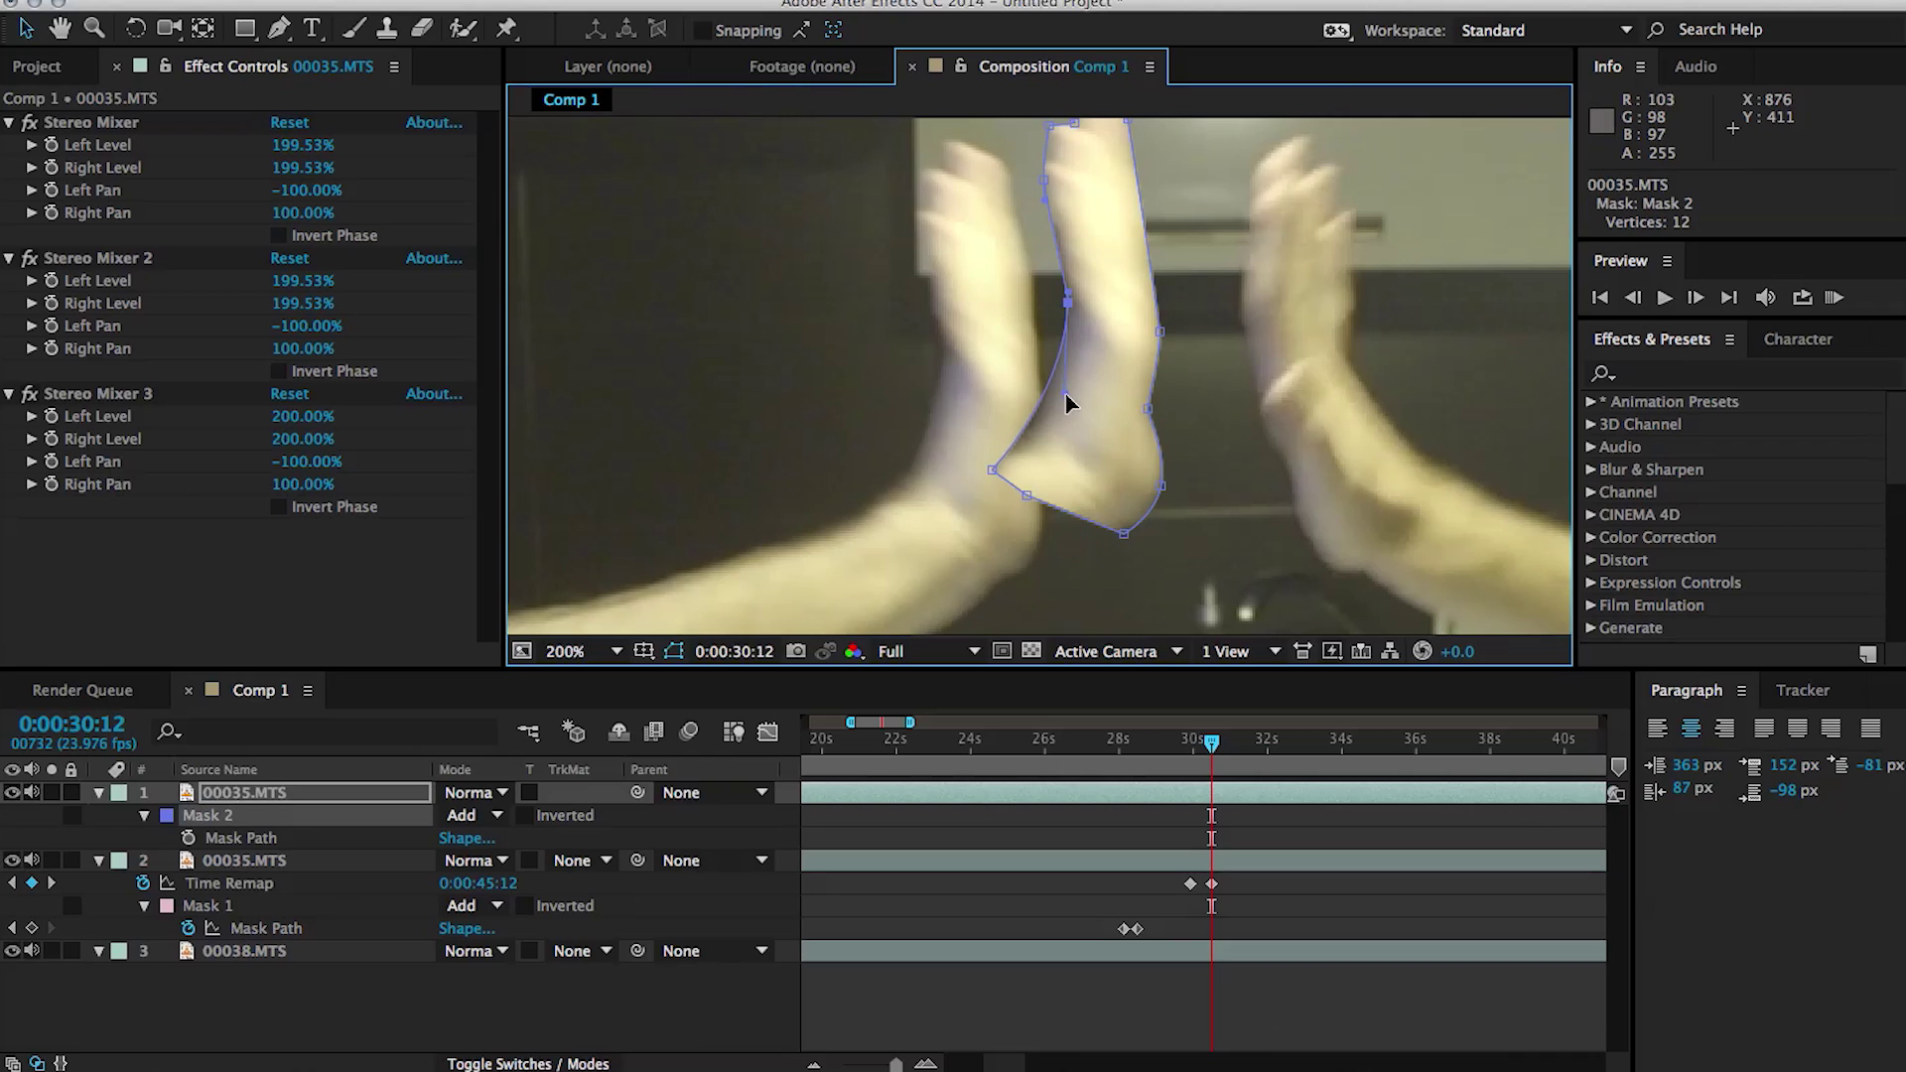
left_click(1069, 404)
scroll(1111, 222, "down", 1)
Draw a five-point Pen mask around the original raised hand on the lower 00035.MTS layer.
left_click(1144, 862)
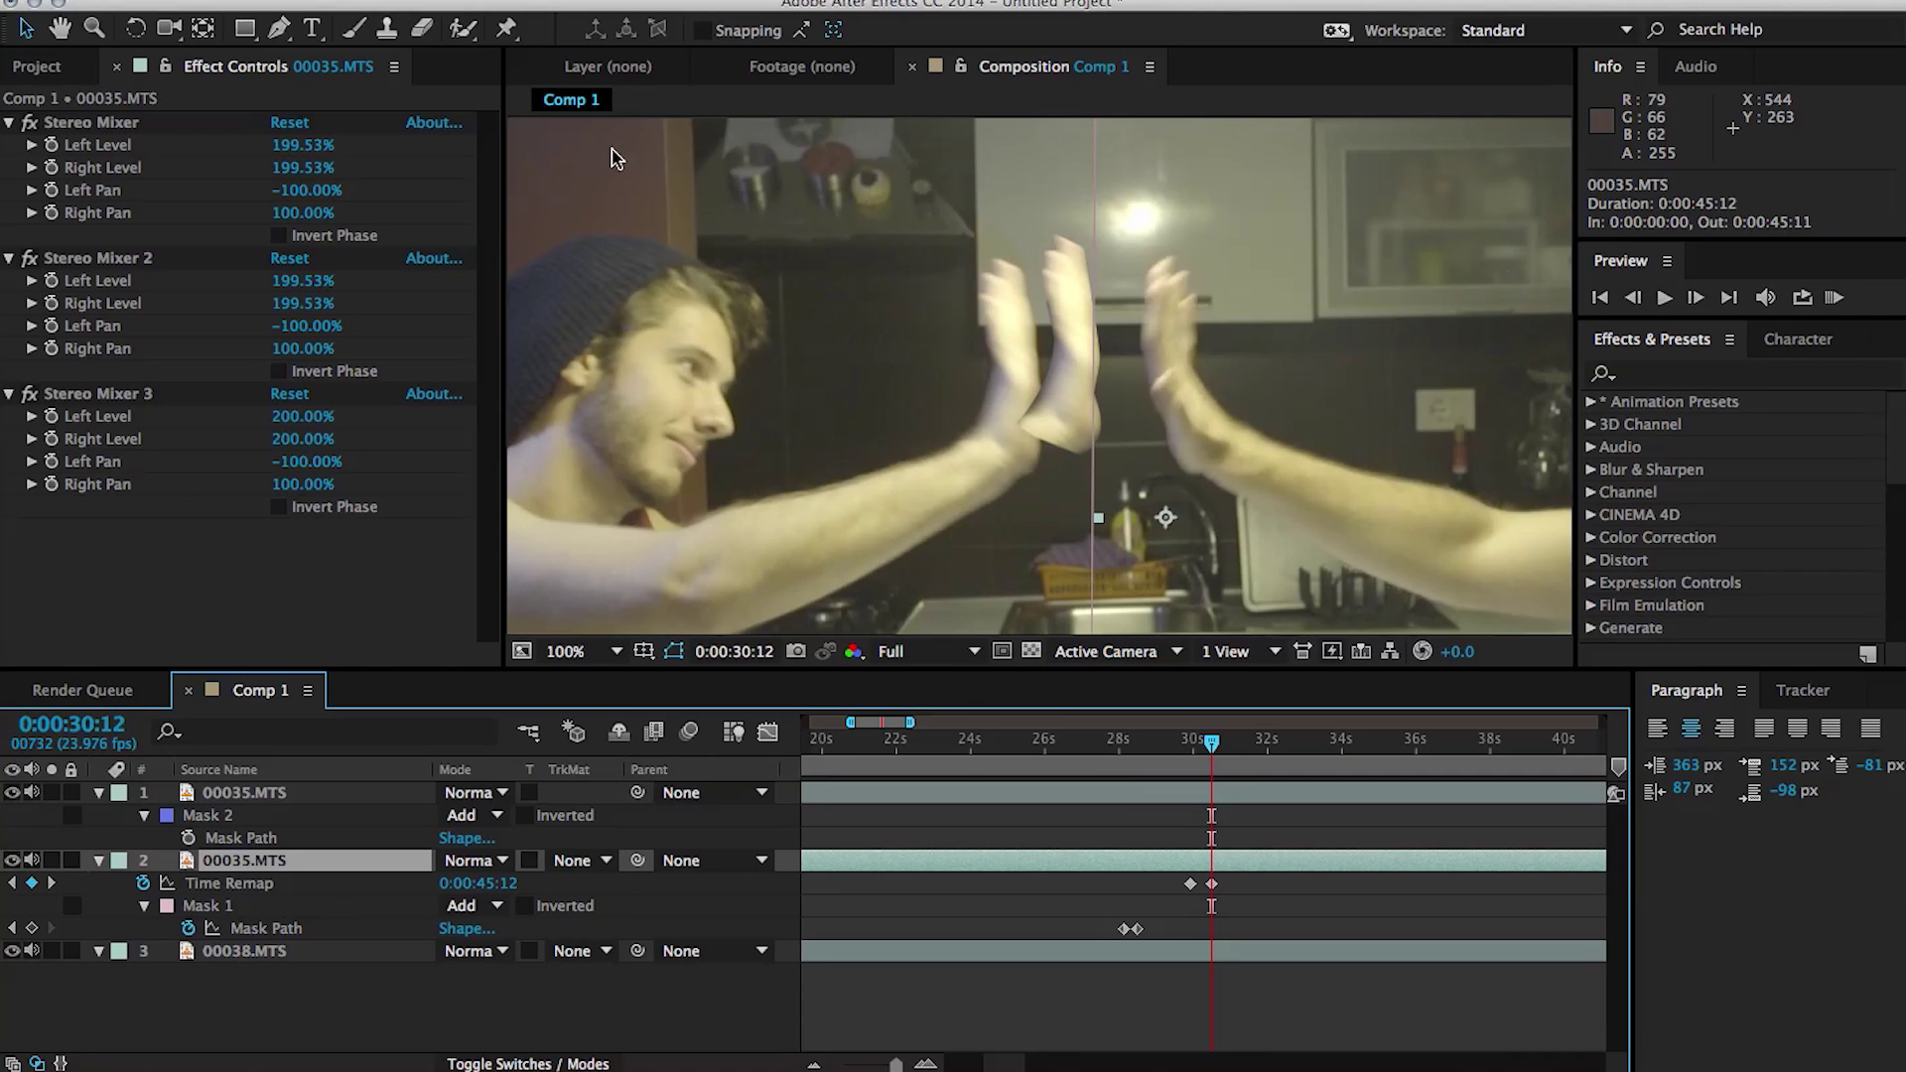
key("g")
left_click(903, 437)
left_click(1034, 470)
left_click(1129, 446)
left_click(1106, 209)
left_click(896, 220)
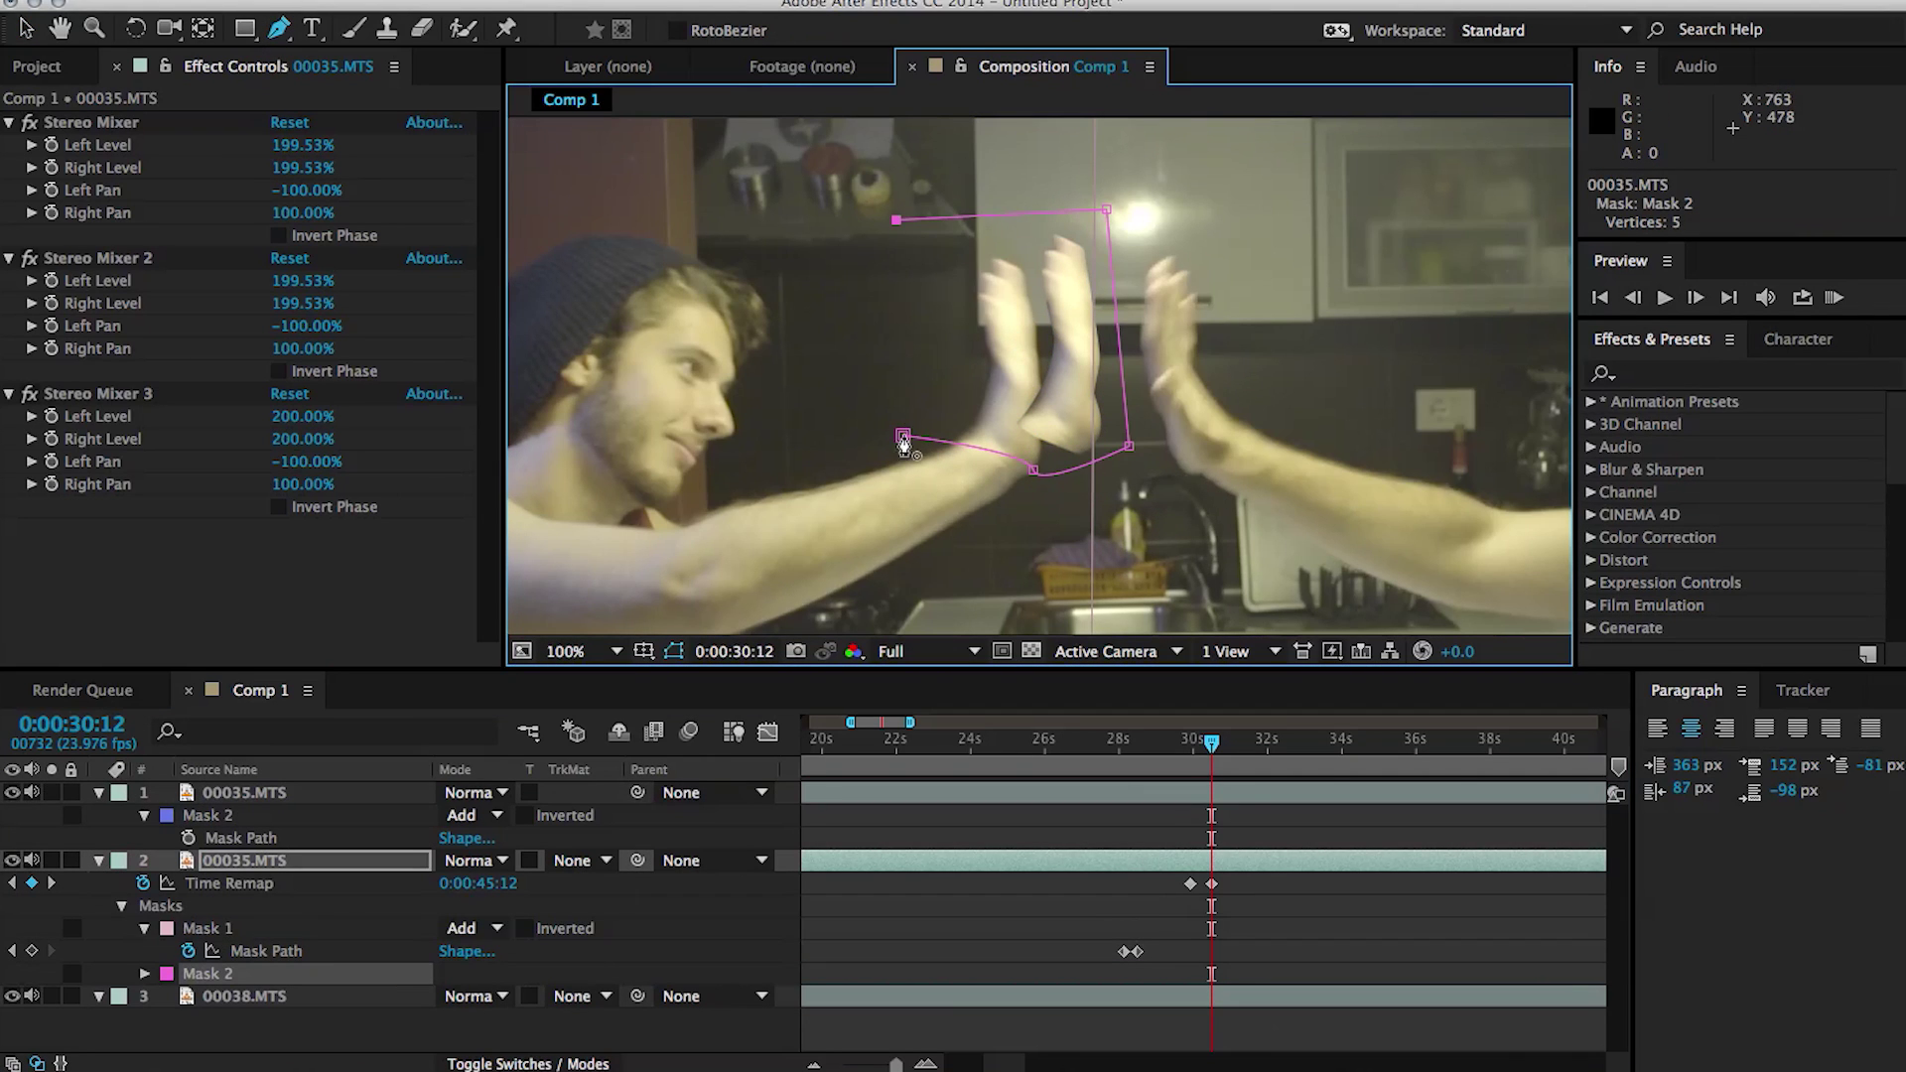
left_click(902, 437)
Set Mask 2 on the lower 00035.MTS layer to Subtract with a 27-pixel Mask Feather.
left_click(472, 974)
left_click(486, 962)
key("f")
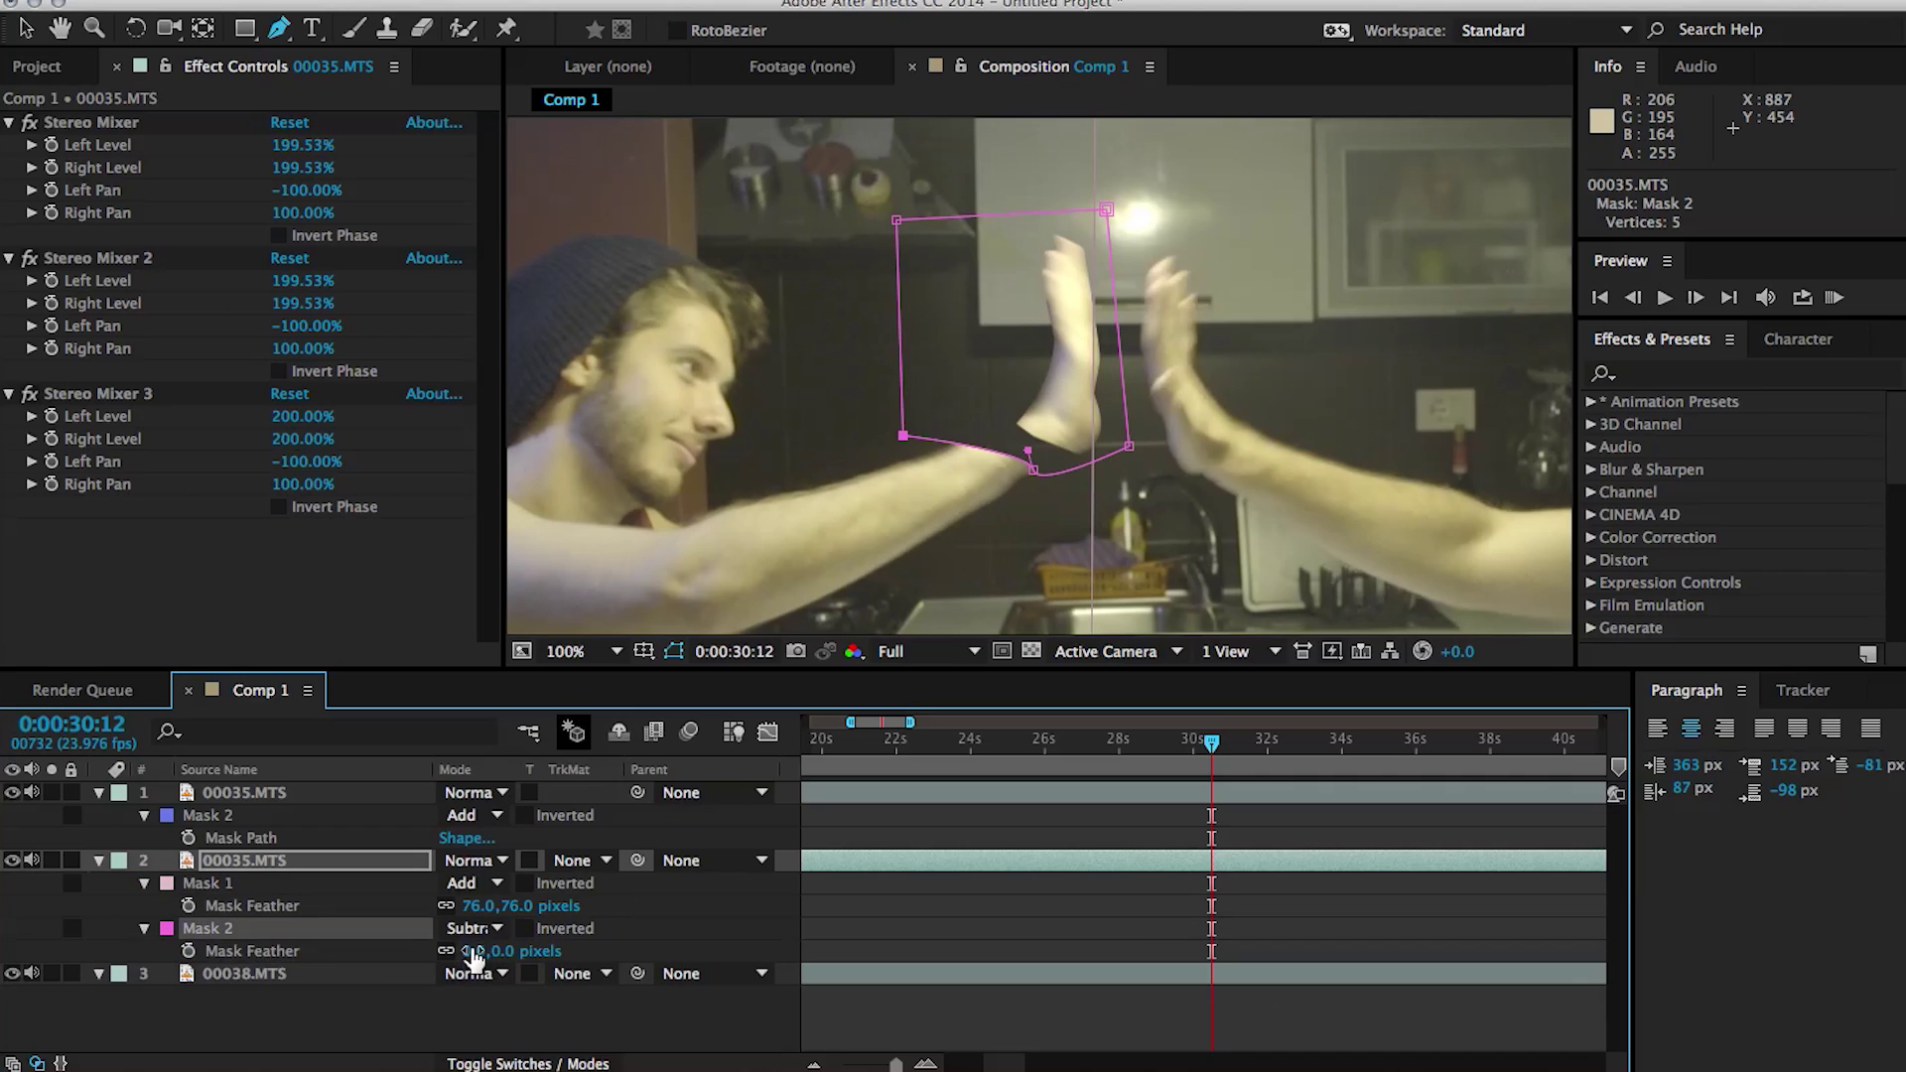
left_click_drag(477, 951, 510, 950)
Rotate the top 00035.MTS layer to 7° and extend its hand mask down along the forearm.
left_click(25, 29)
left_click(312, 792)
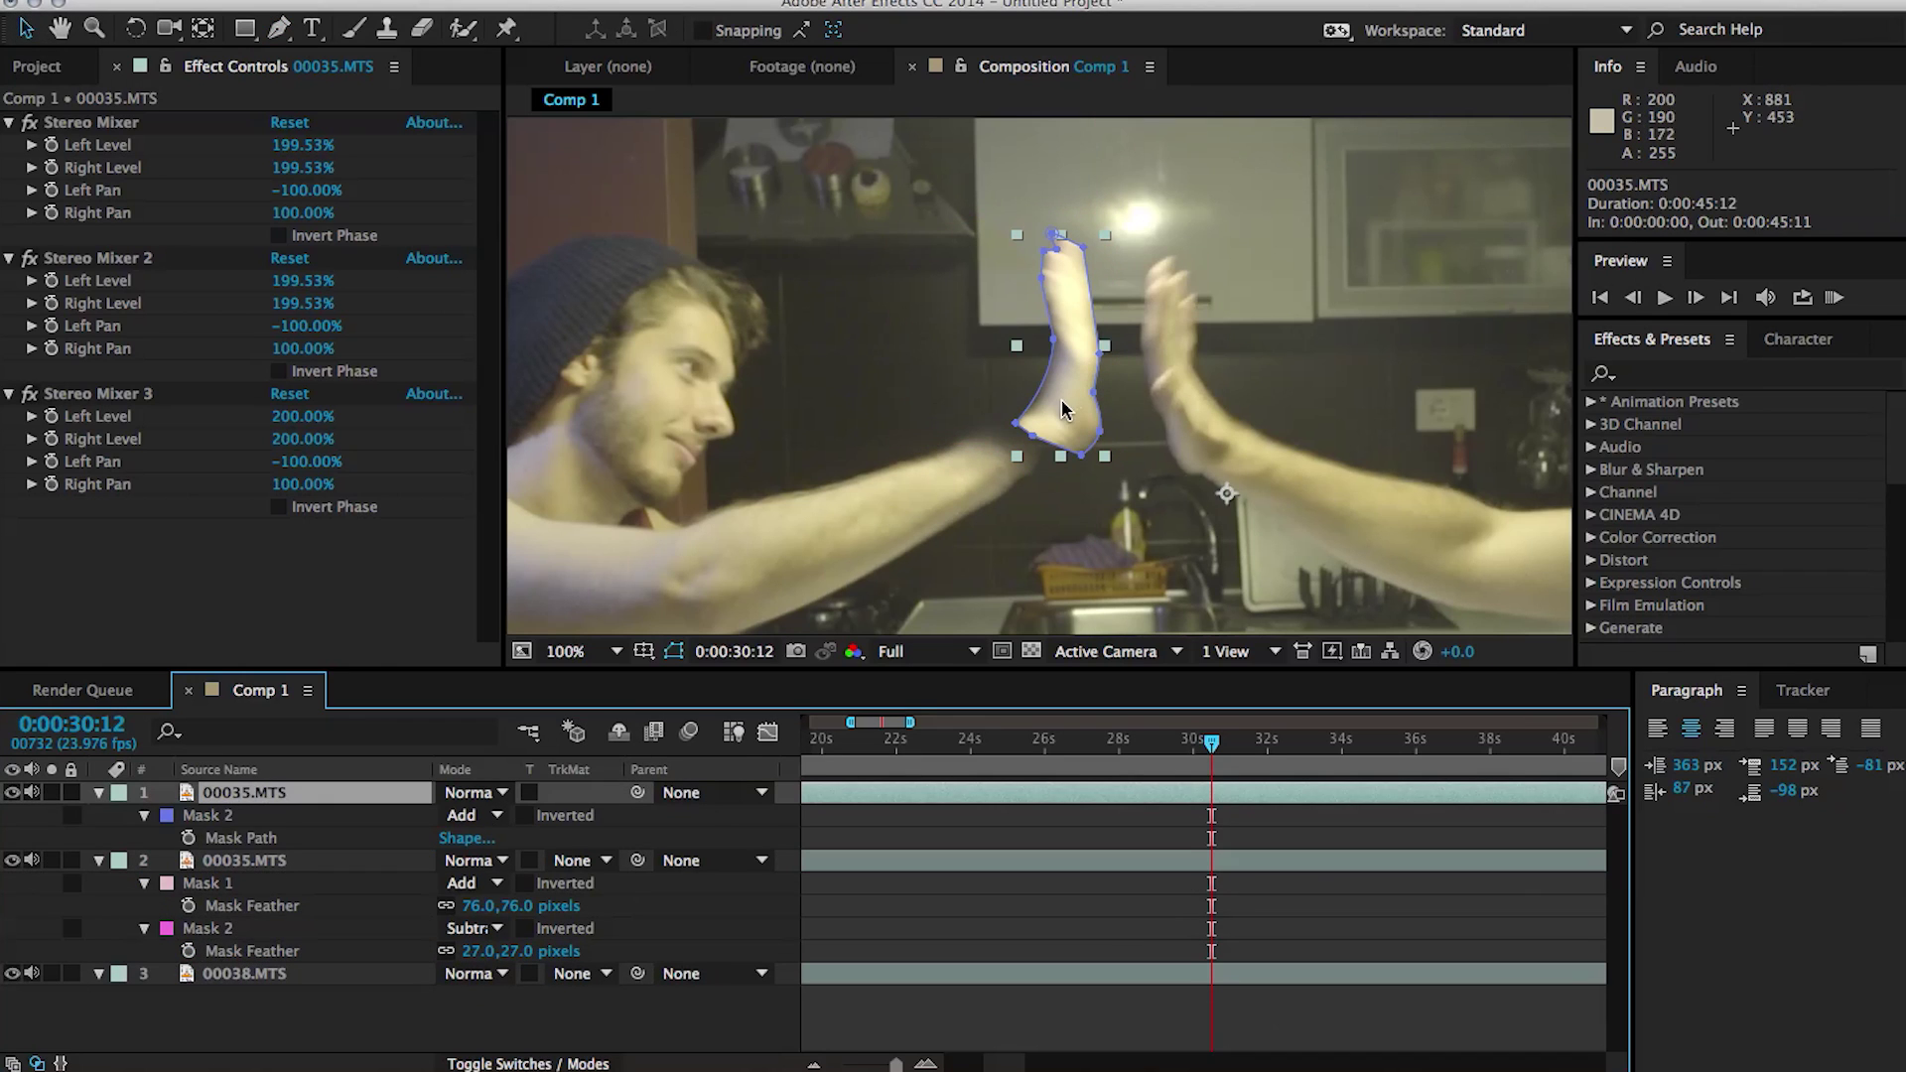
key("r")
left_click_drag(497, 817, 504, 818)
left_click_drag(1023, 429, 948, 469)
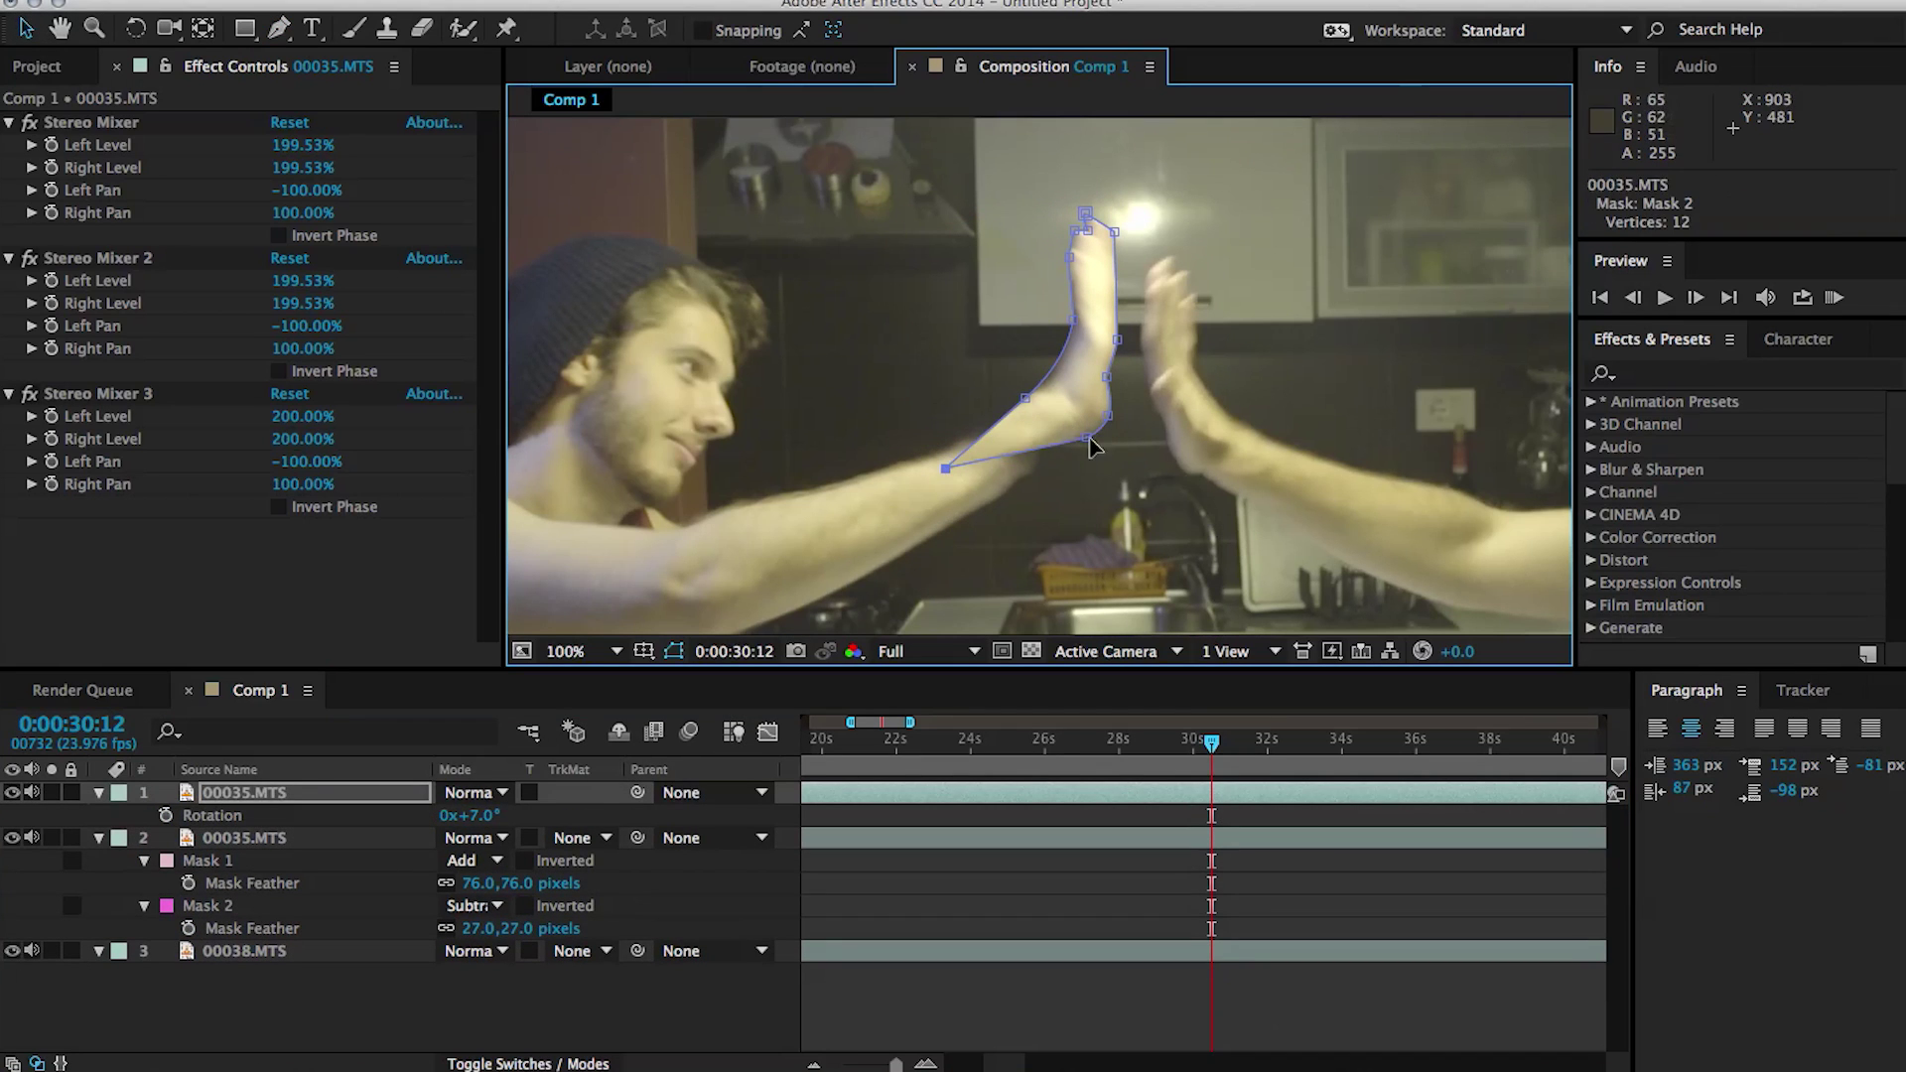
mouse_move(1087, 437)
left_mouse_down()
mouse_move(1008, 465)
mouse_move(1063, 432)
left_mouse_up()
Set the top layer's Mask 2 feather to 17 pixels and adjust the mask's forearm end to blend with the arm.
key("f")
left_click_drag(466, 837, 483, 837)
scroll(1038, 399, "up", 1)
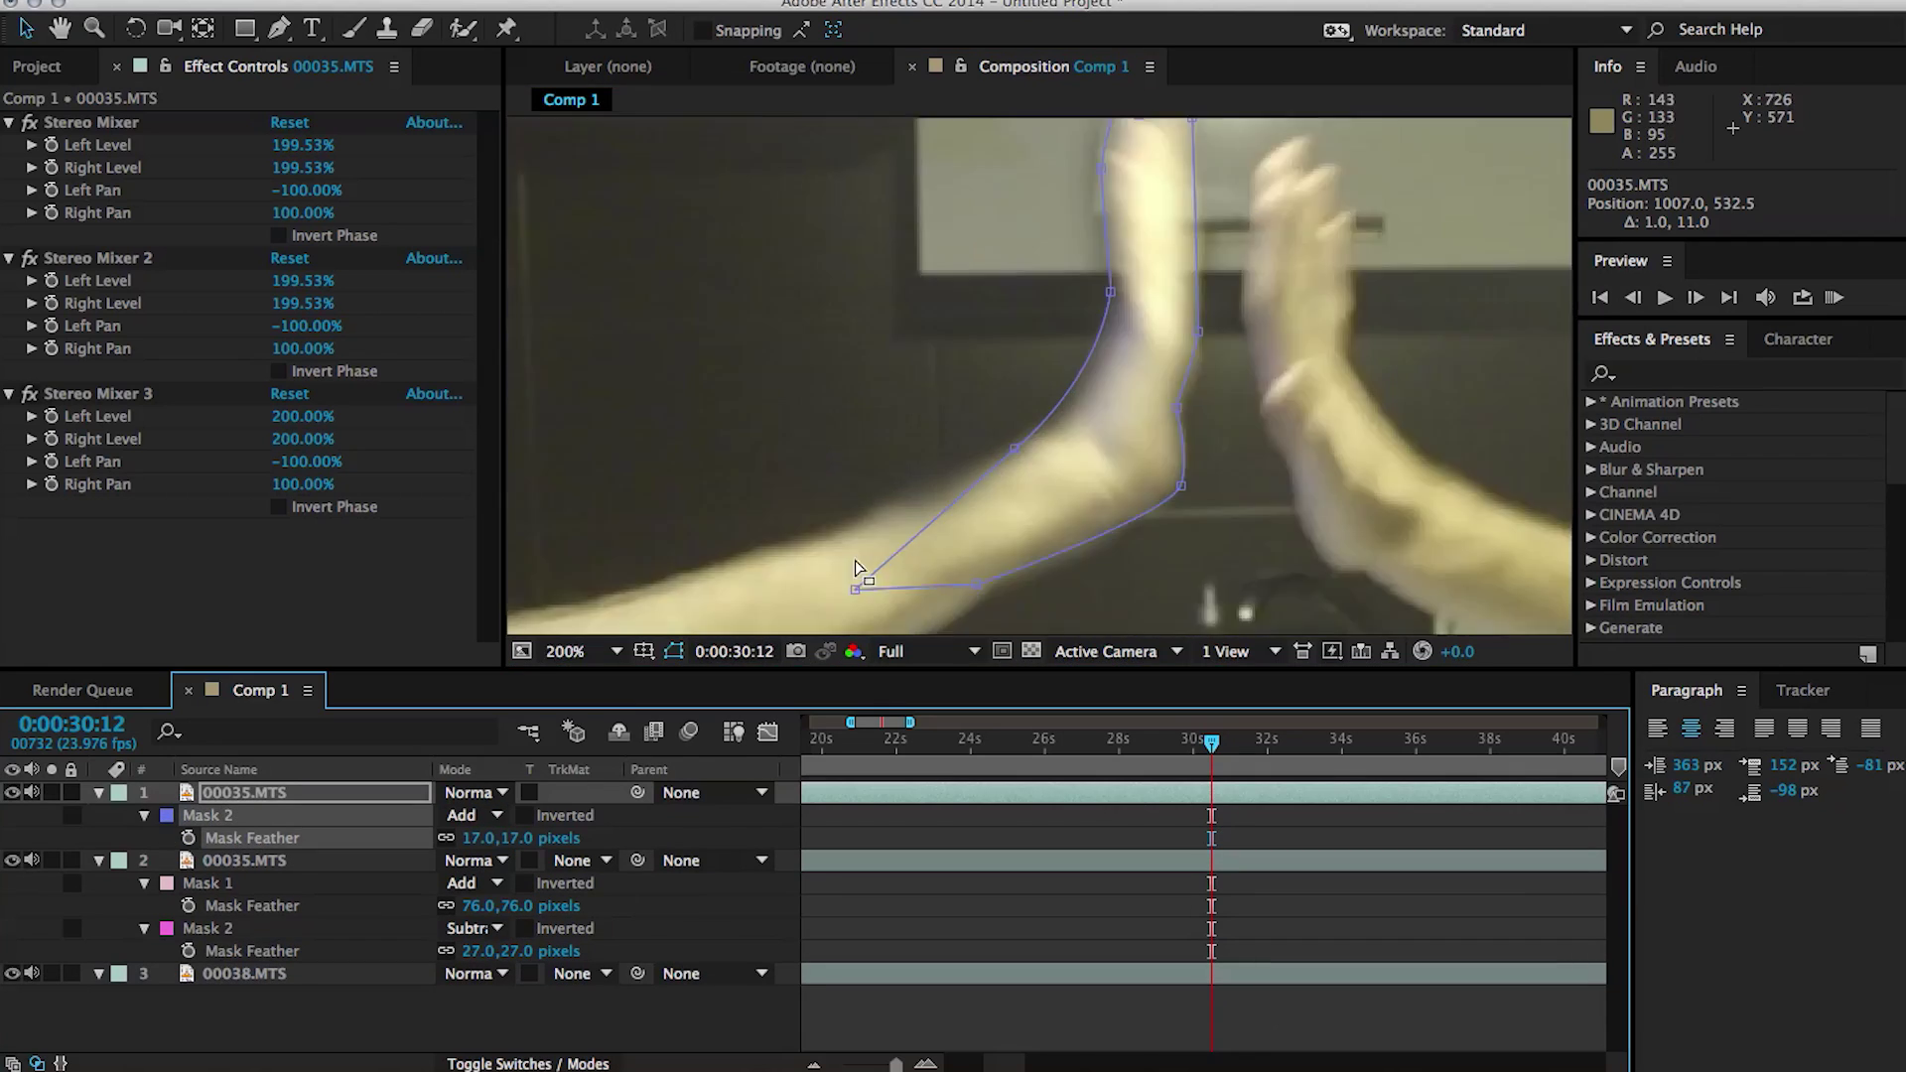
left_click(854, 562)
scroll(855, 562, "up", 1)
left_click(744, 898)
scroll(622, 391, "down", 2)
Duplicate the 00038.MTS layer and move the copy to the top of the layer stack.
left_click(308, 974)
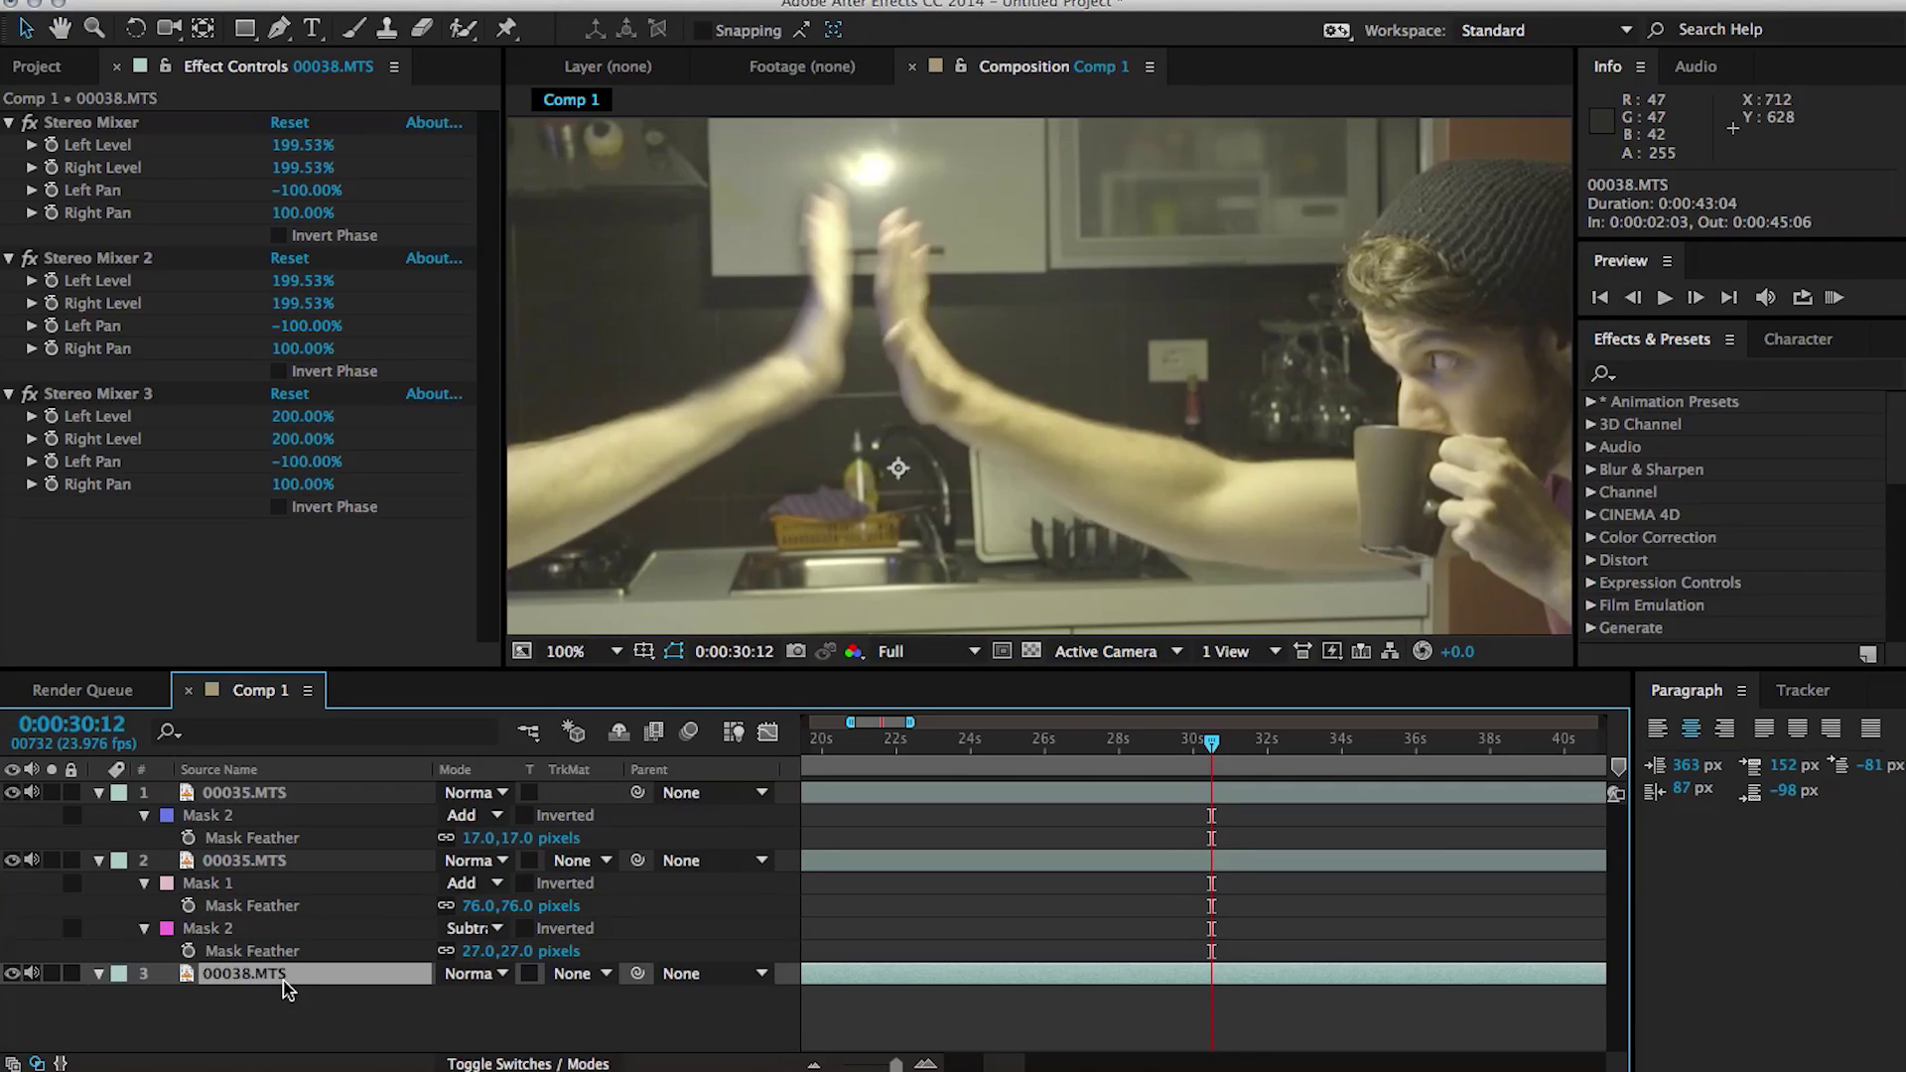
key("ctrl+d")
left_click_drag(278, 974, 298, 787)
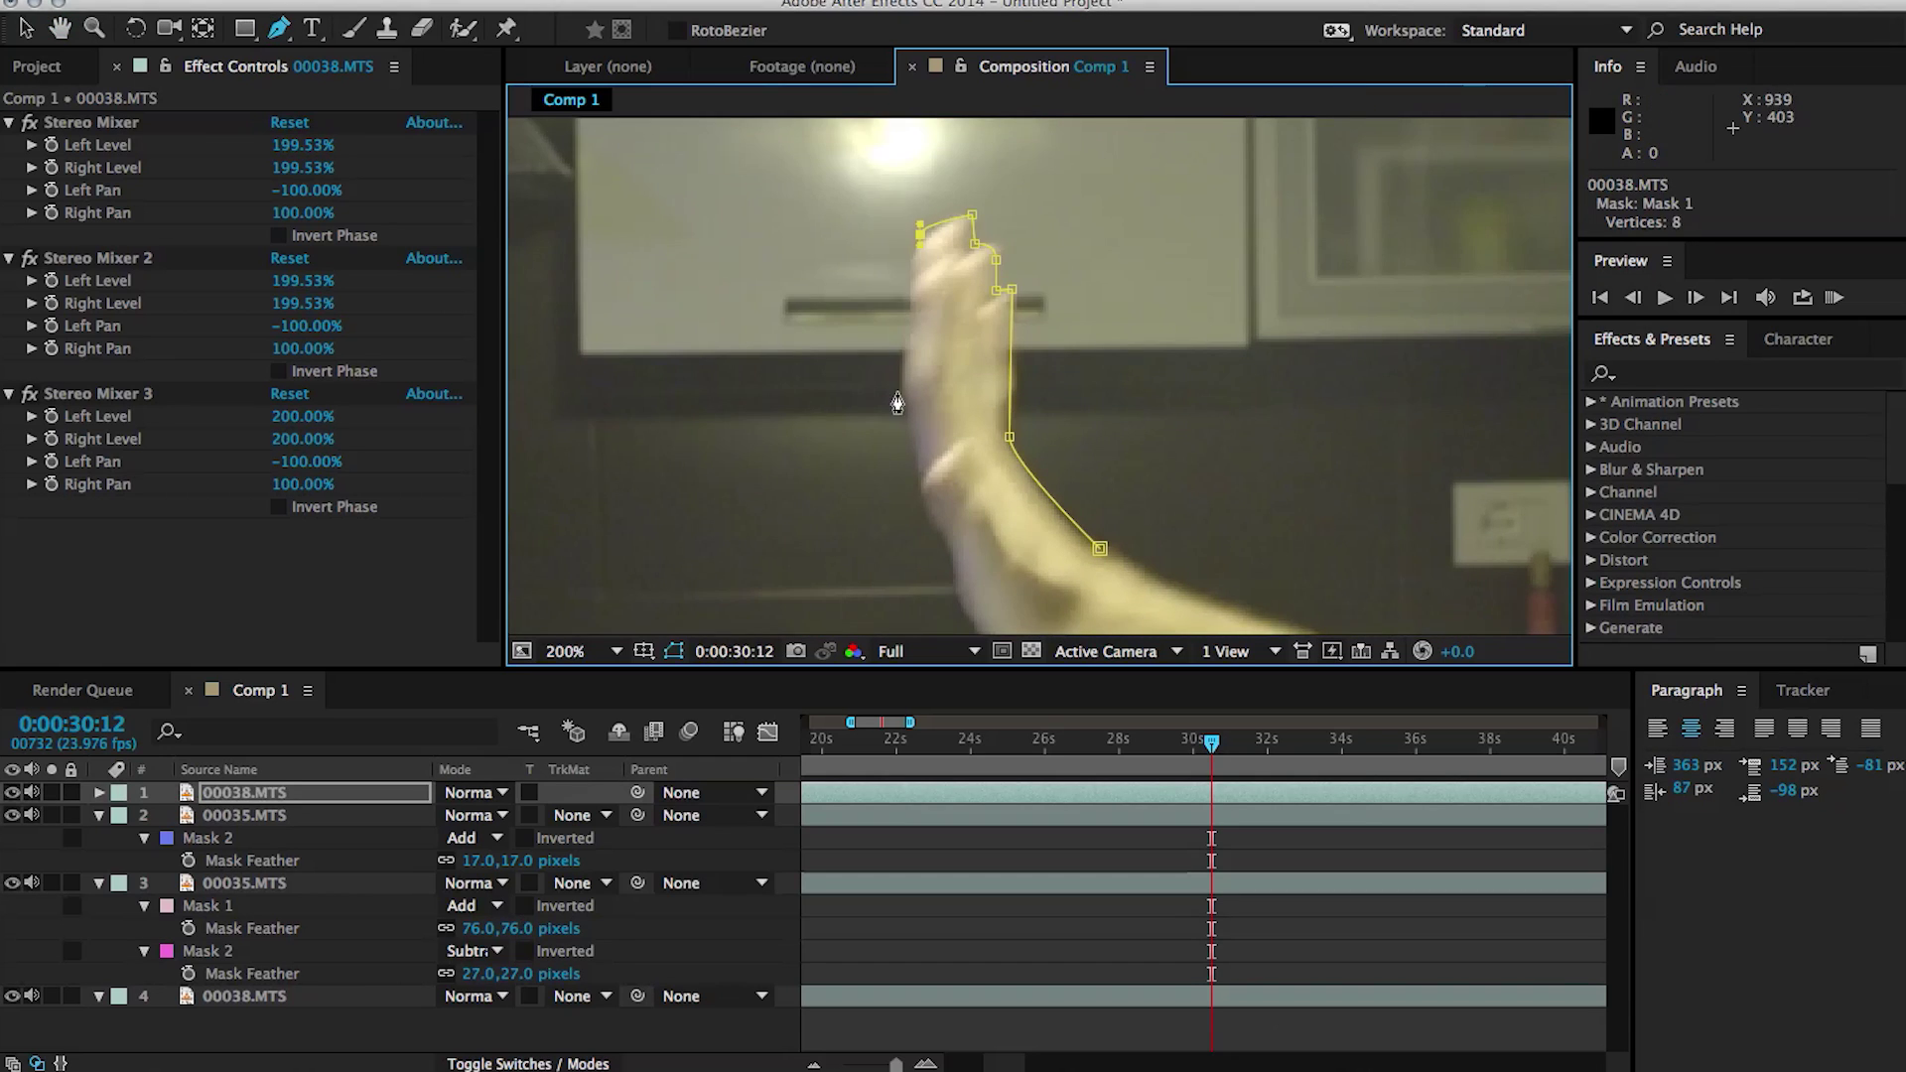
Complete the Pen mask around the right actor's raised hand on the top 00038.MTS copy and shift the layer so both palms meet.
left_click(901, 391)
left_click(1085, 485)
left_click_drag(940, 555, 917, 280)
left_click(1182, 394)
left_click(1071, 340)
key("v")
Draw a six-point Pen mask around the right actor's original raised hand on the bottom 00038.MTS layer.
left_click(298, 883)
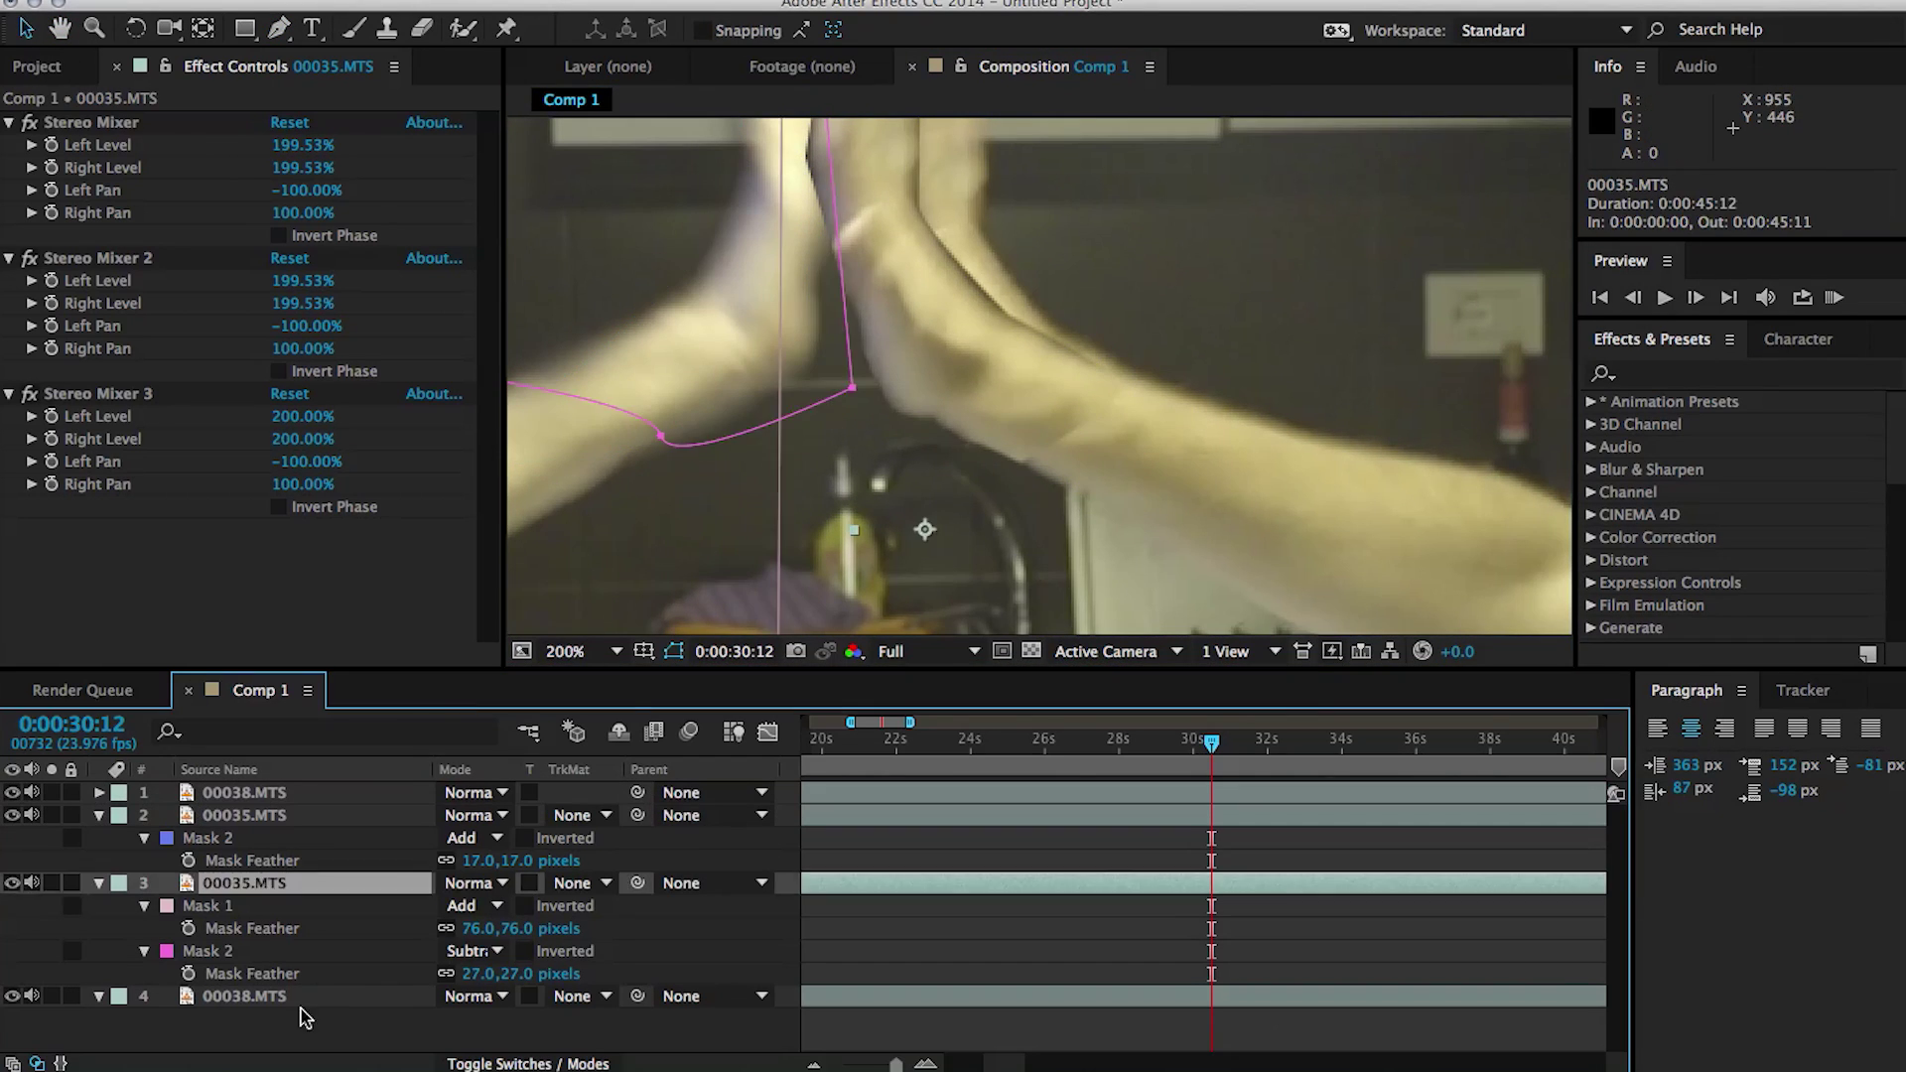
left_click(301, 1001)
left_click(279, 30)
left_click(983, 477)
left_click(1137, 360)
left_click_drag(1044, 194, 1055, 397)
left_click(1029, 170)
left_click(834, 197)
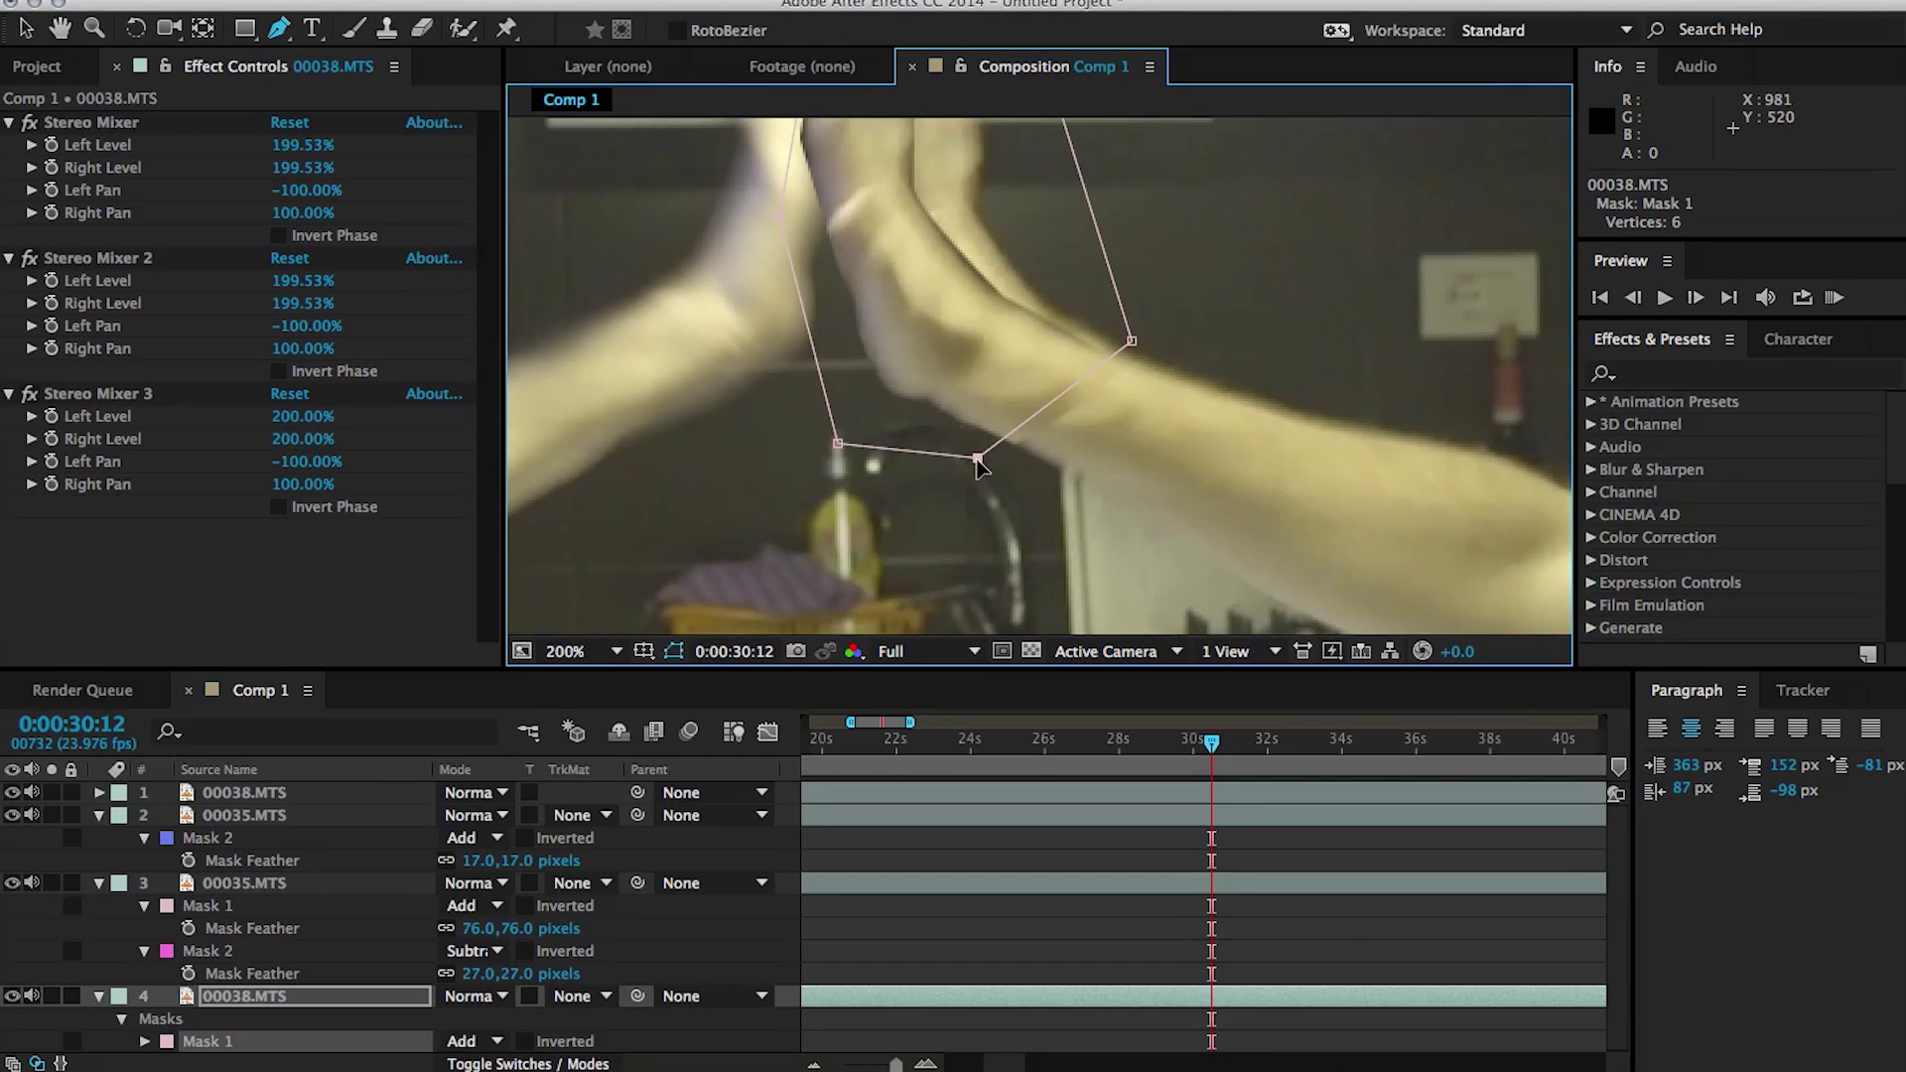
Set Mask 1 on the bottom 00038.MTS layer to Subtract with a 12-pixel Mask Feather.
left_click(475, 1040)
left_click(502, 944)
left_click(694, 936)
scroll(838, 379, "down", 1)
left_click(284, 995)
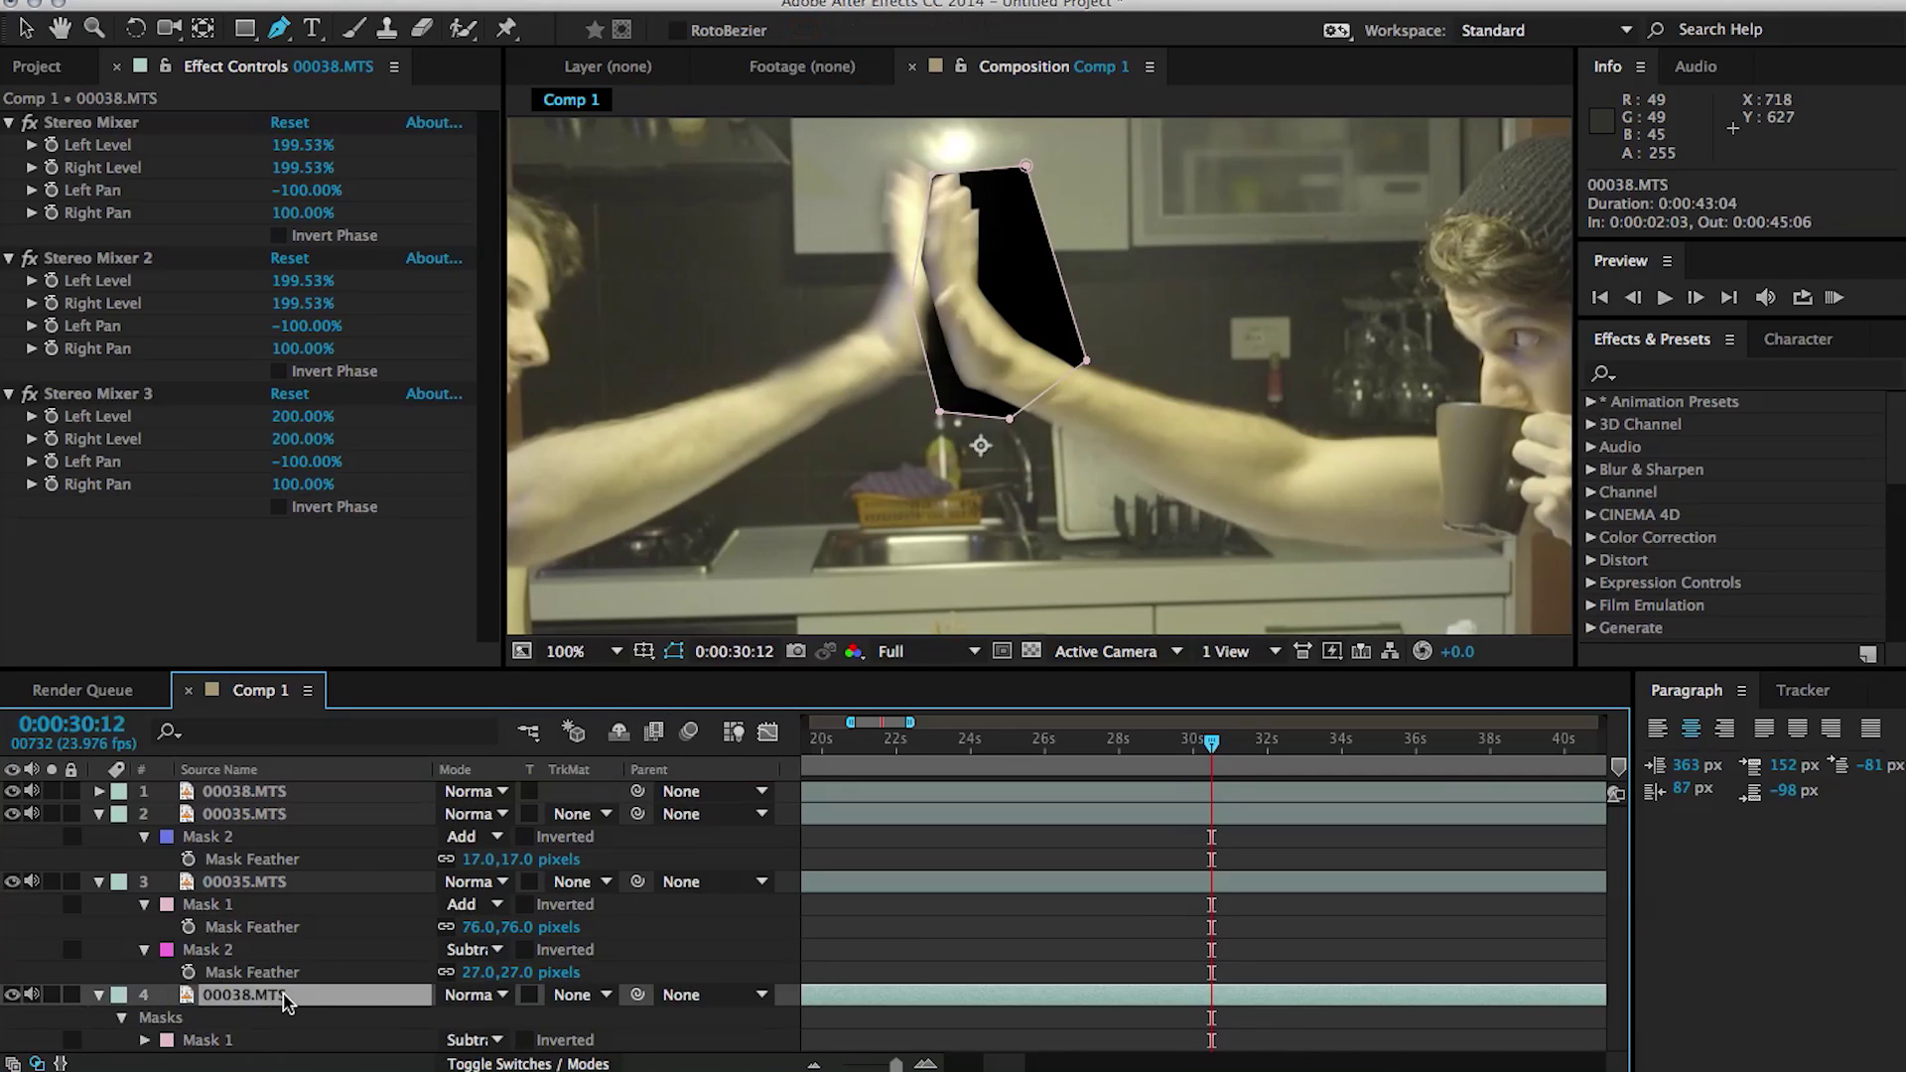
key("f")
left_click_drag(467, 1041, 479, 1040)
left_click(455, 953)
Set the Mask 1 feather on the top 00038.MTS layer to 6 pixels.
left_click(278, 792)
key("f")
left_click_drag(471, 839, 477, 839)
scroll(223, 946, "down", 1)
Duplicate the bottom 00038.MTS layer and delete the mask from the lowest copy to fill the cut-out area.
left_click(245, 995)
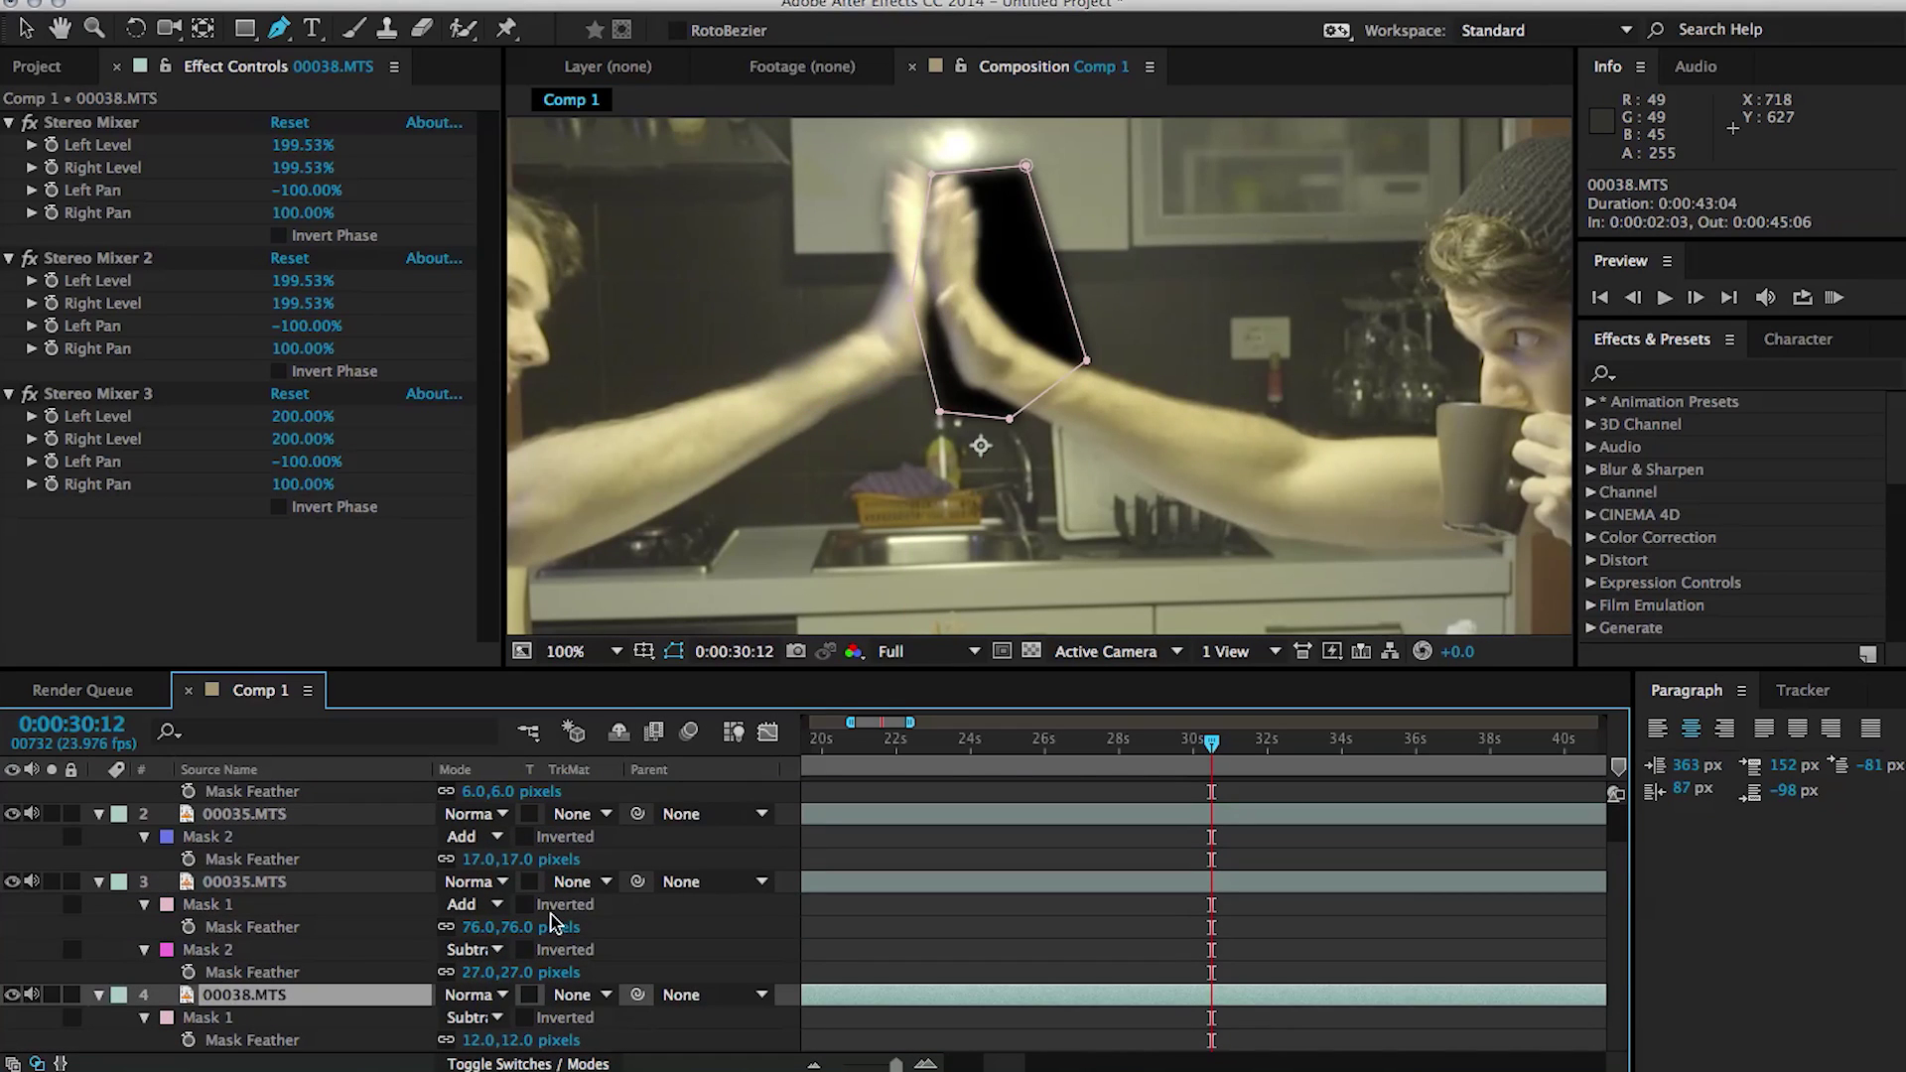
key("ctrl+d")
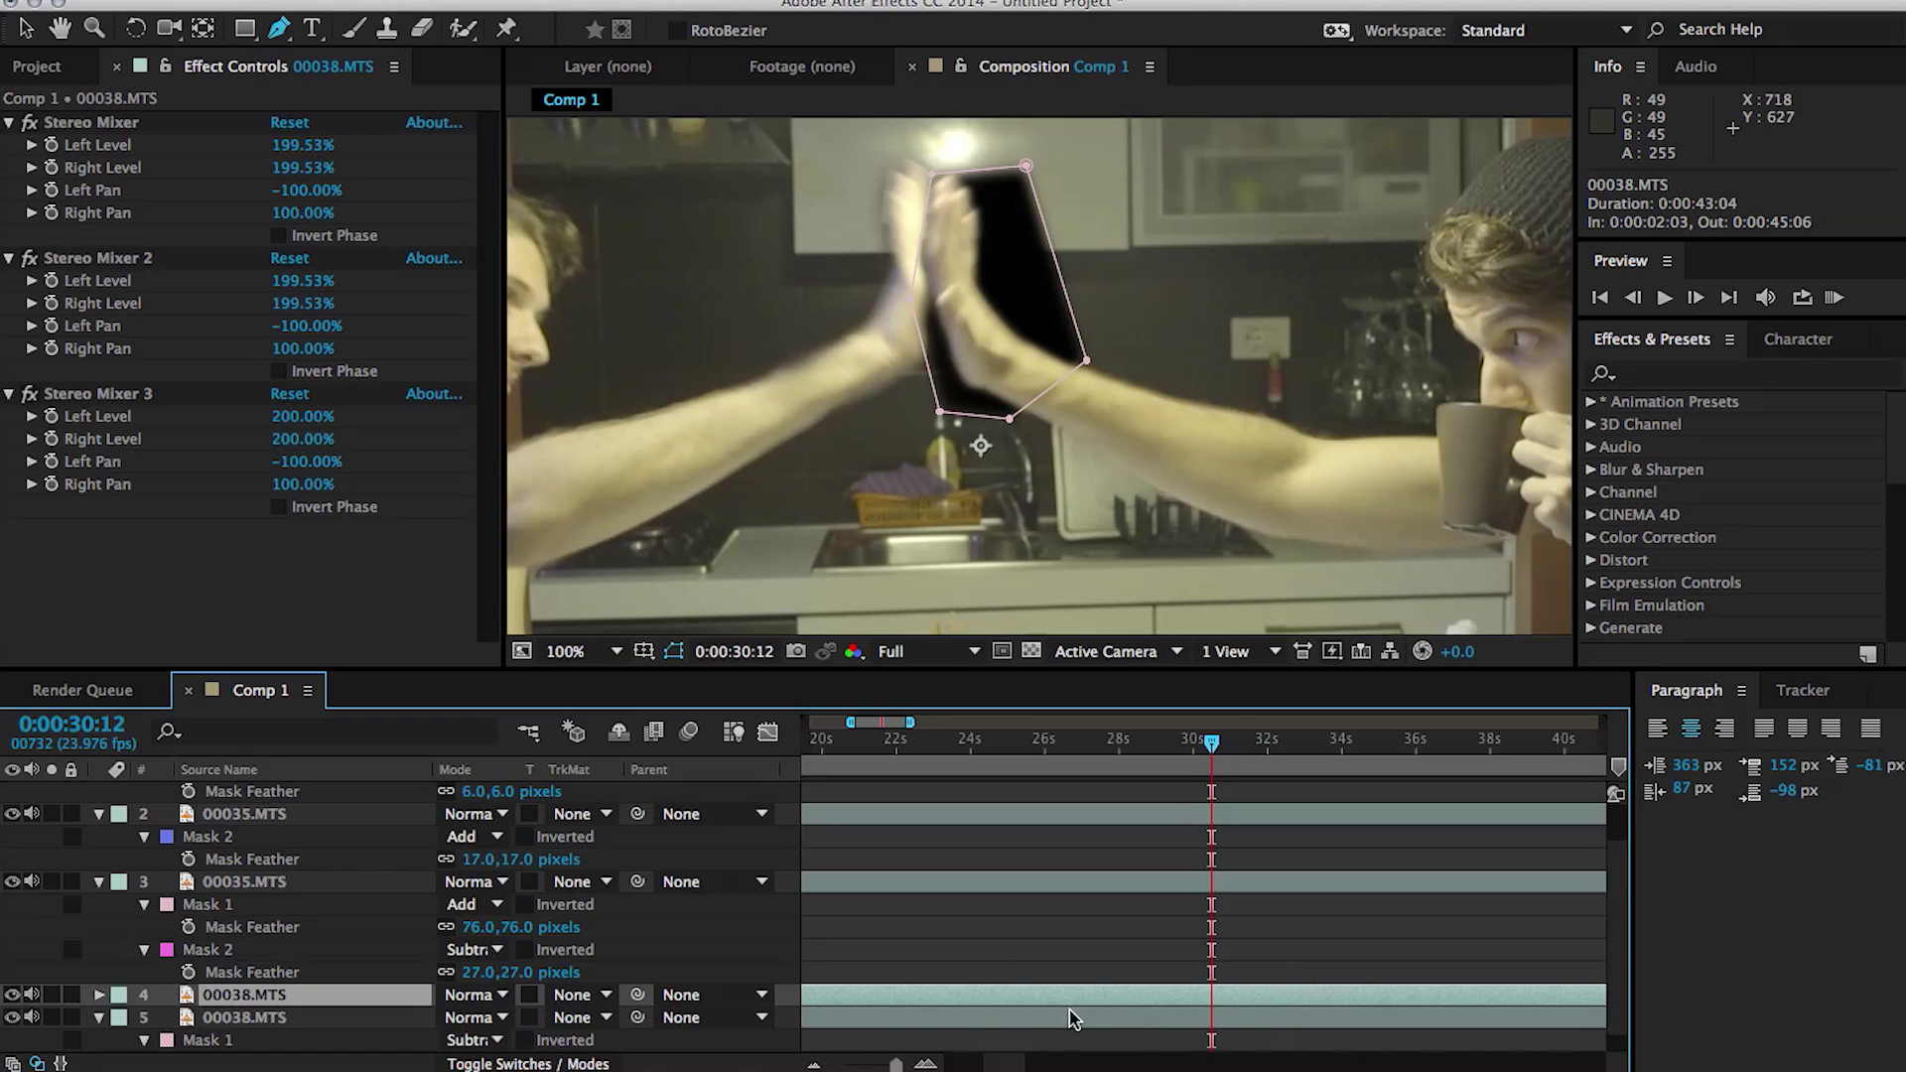
left_click(991, 1020)
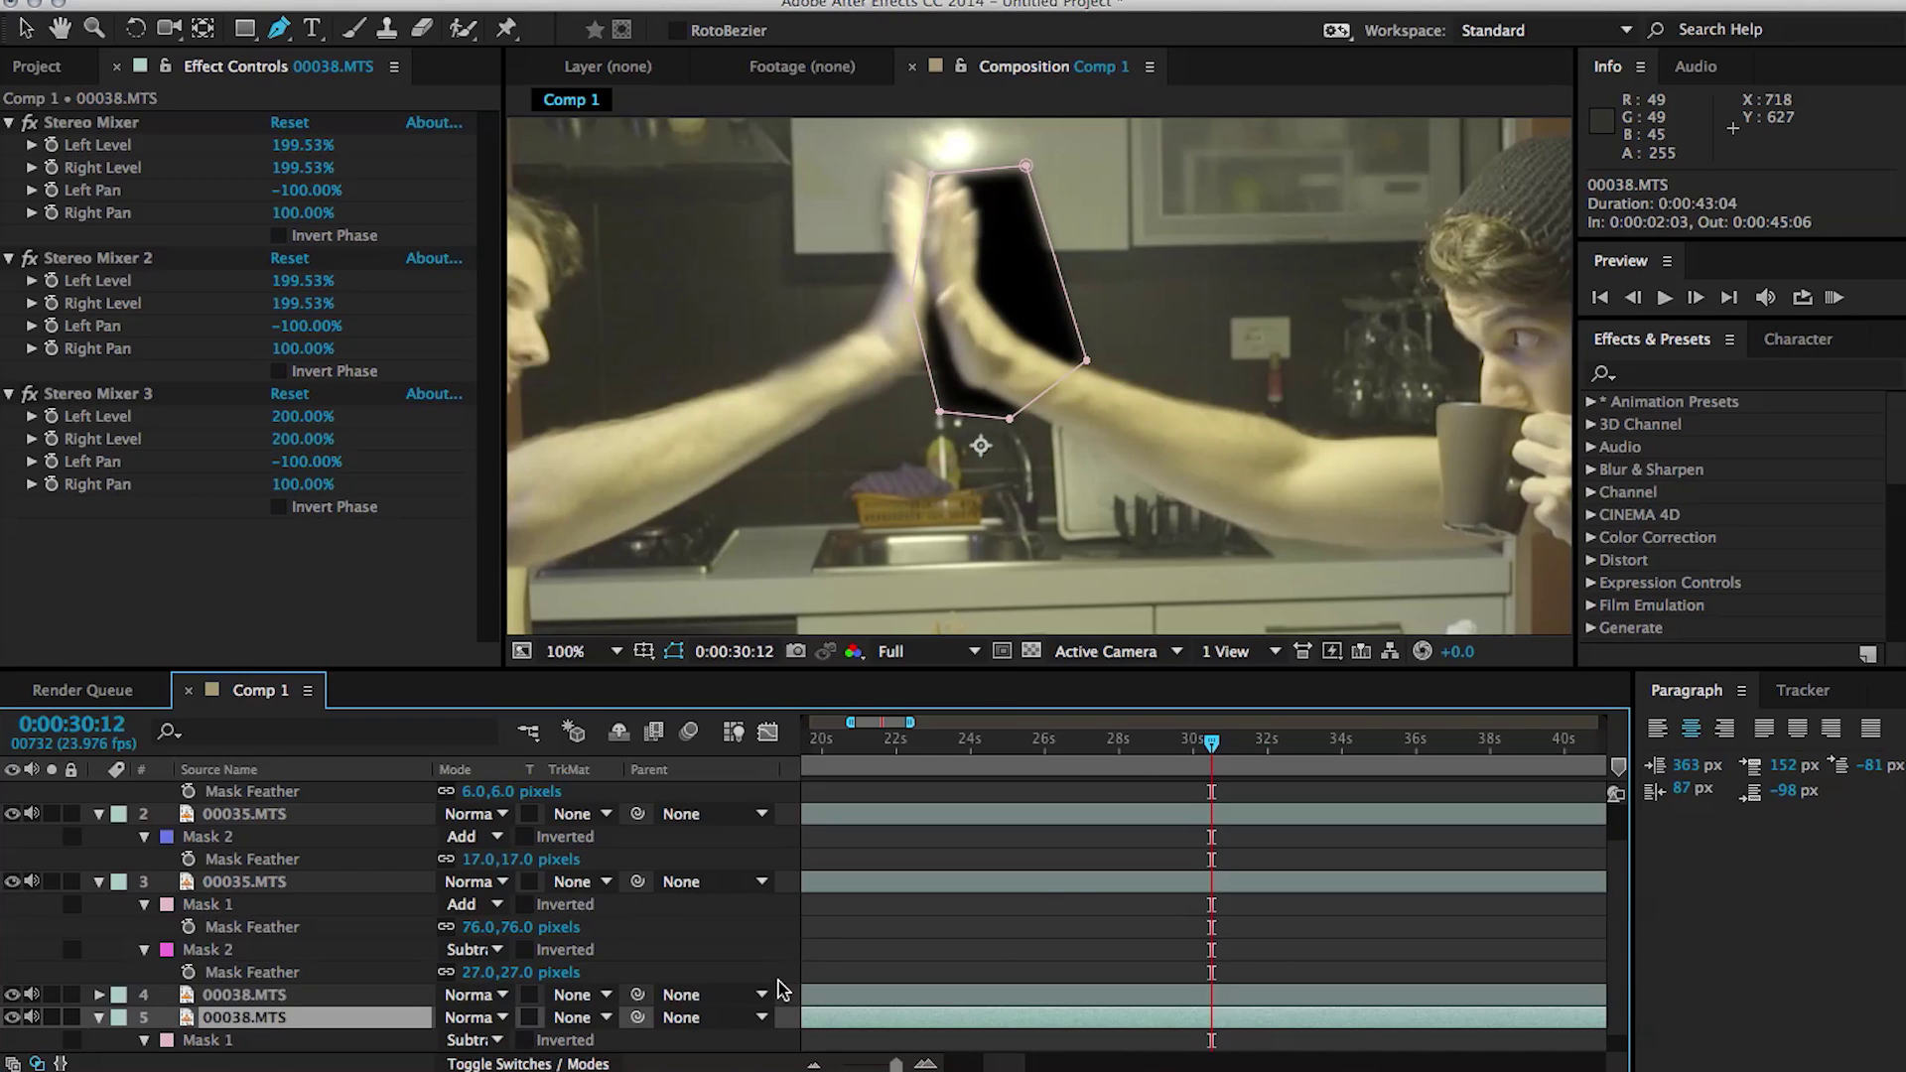
scroll(784, 990, "down", 1)
left_click(203, 1019)
key("Delete")
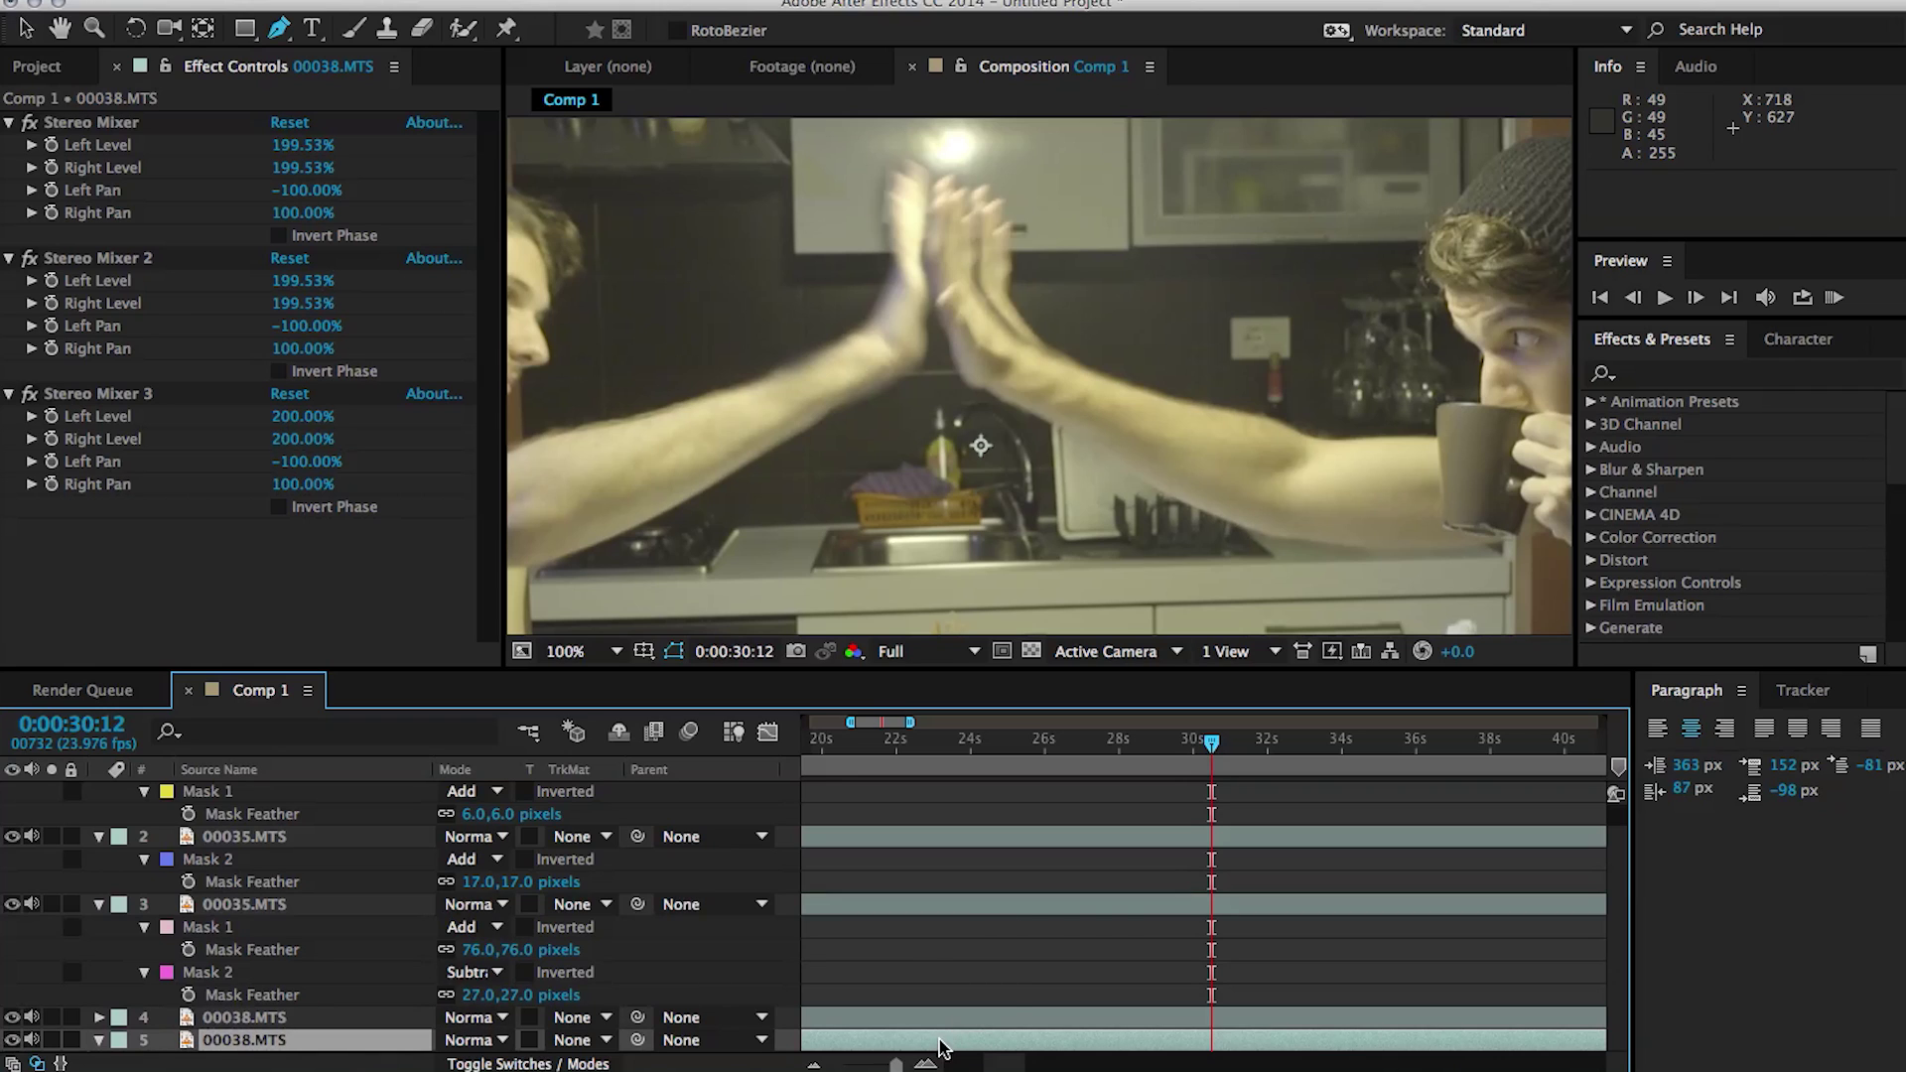
Shift the unmasked bottom 00038.MTS layer forward by 0:00:01:10, split it from 0:00:30:11 and delete the surplus pieces.
left_click_drag(941, 1048, 993, 1047)
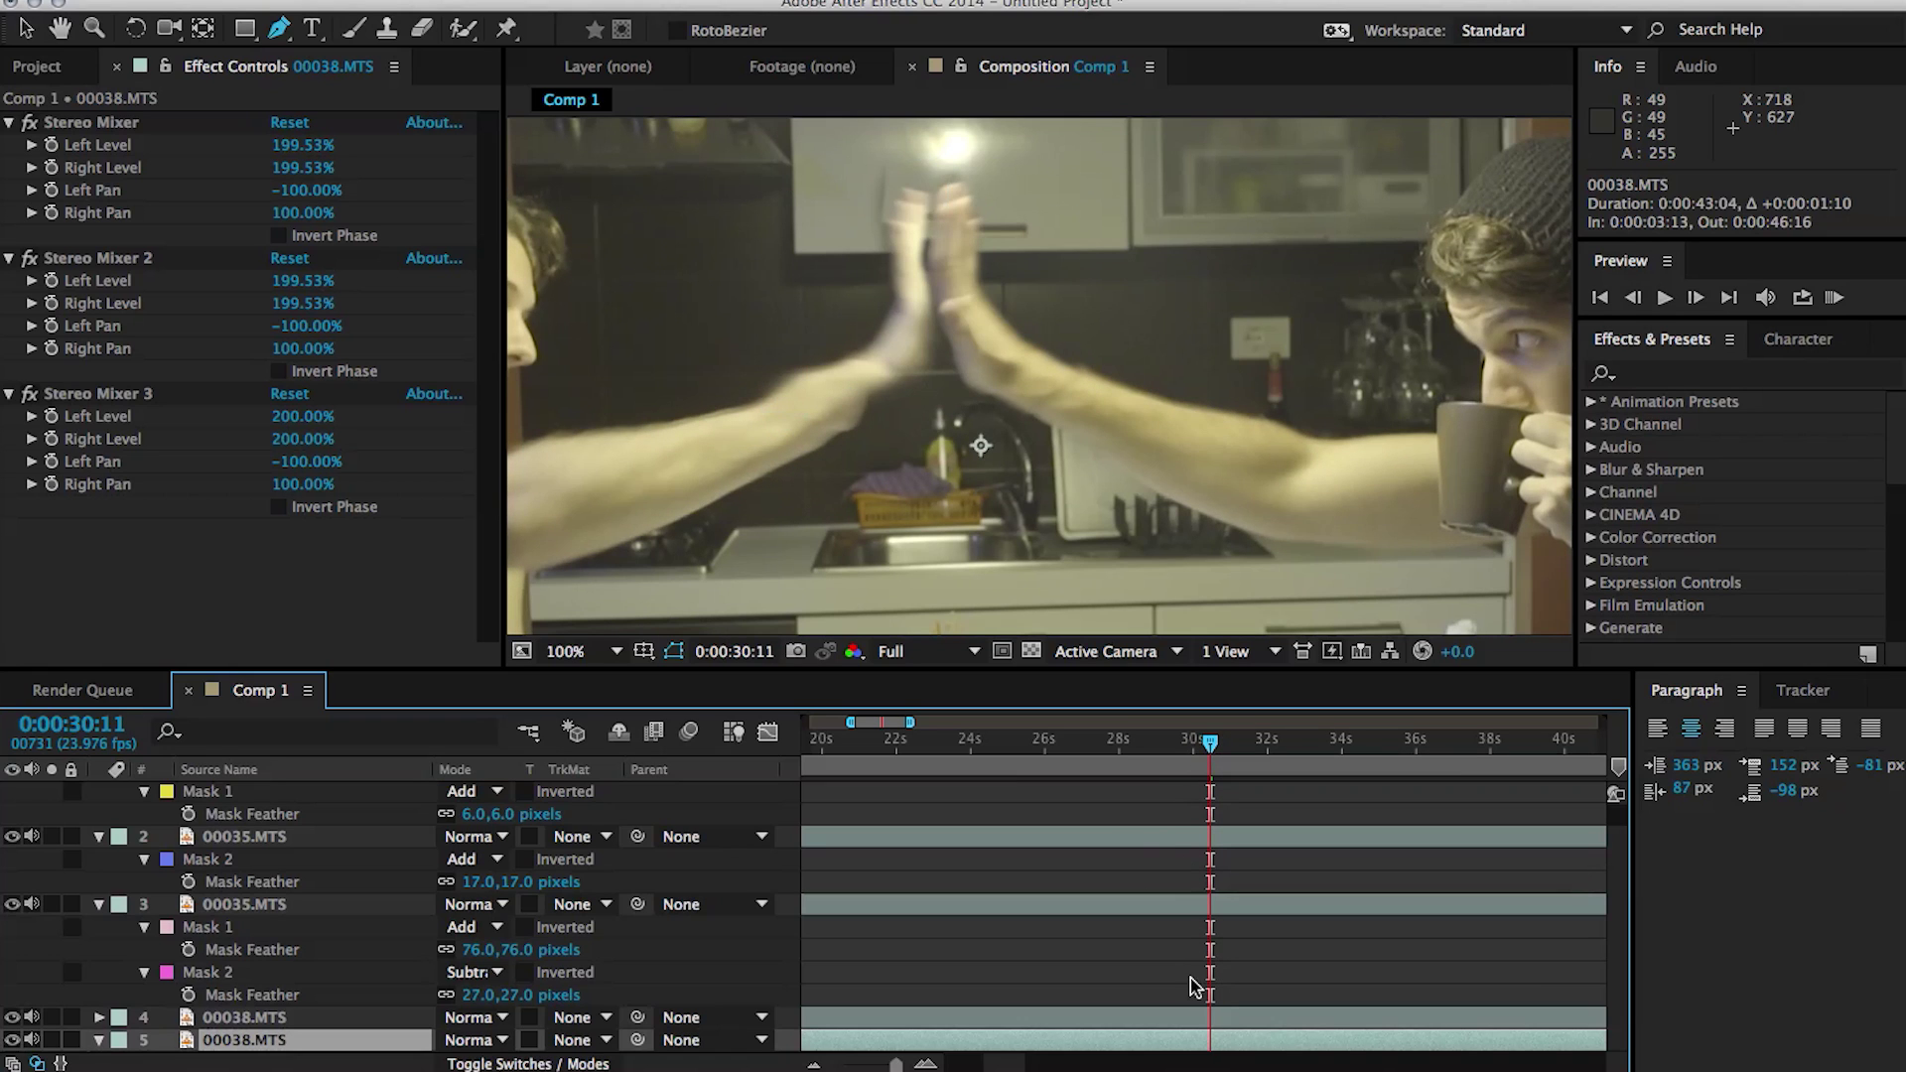
key("super+shift+d")
key("Page_Down")
scroll(1240, 1031, "down", 2)
left_click(1189, 1038)
key("Delete")
left_click(1231, 1017)
key("Delete")
left_click(1179, 906)
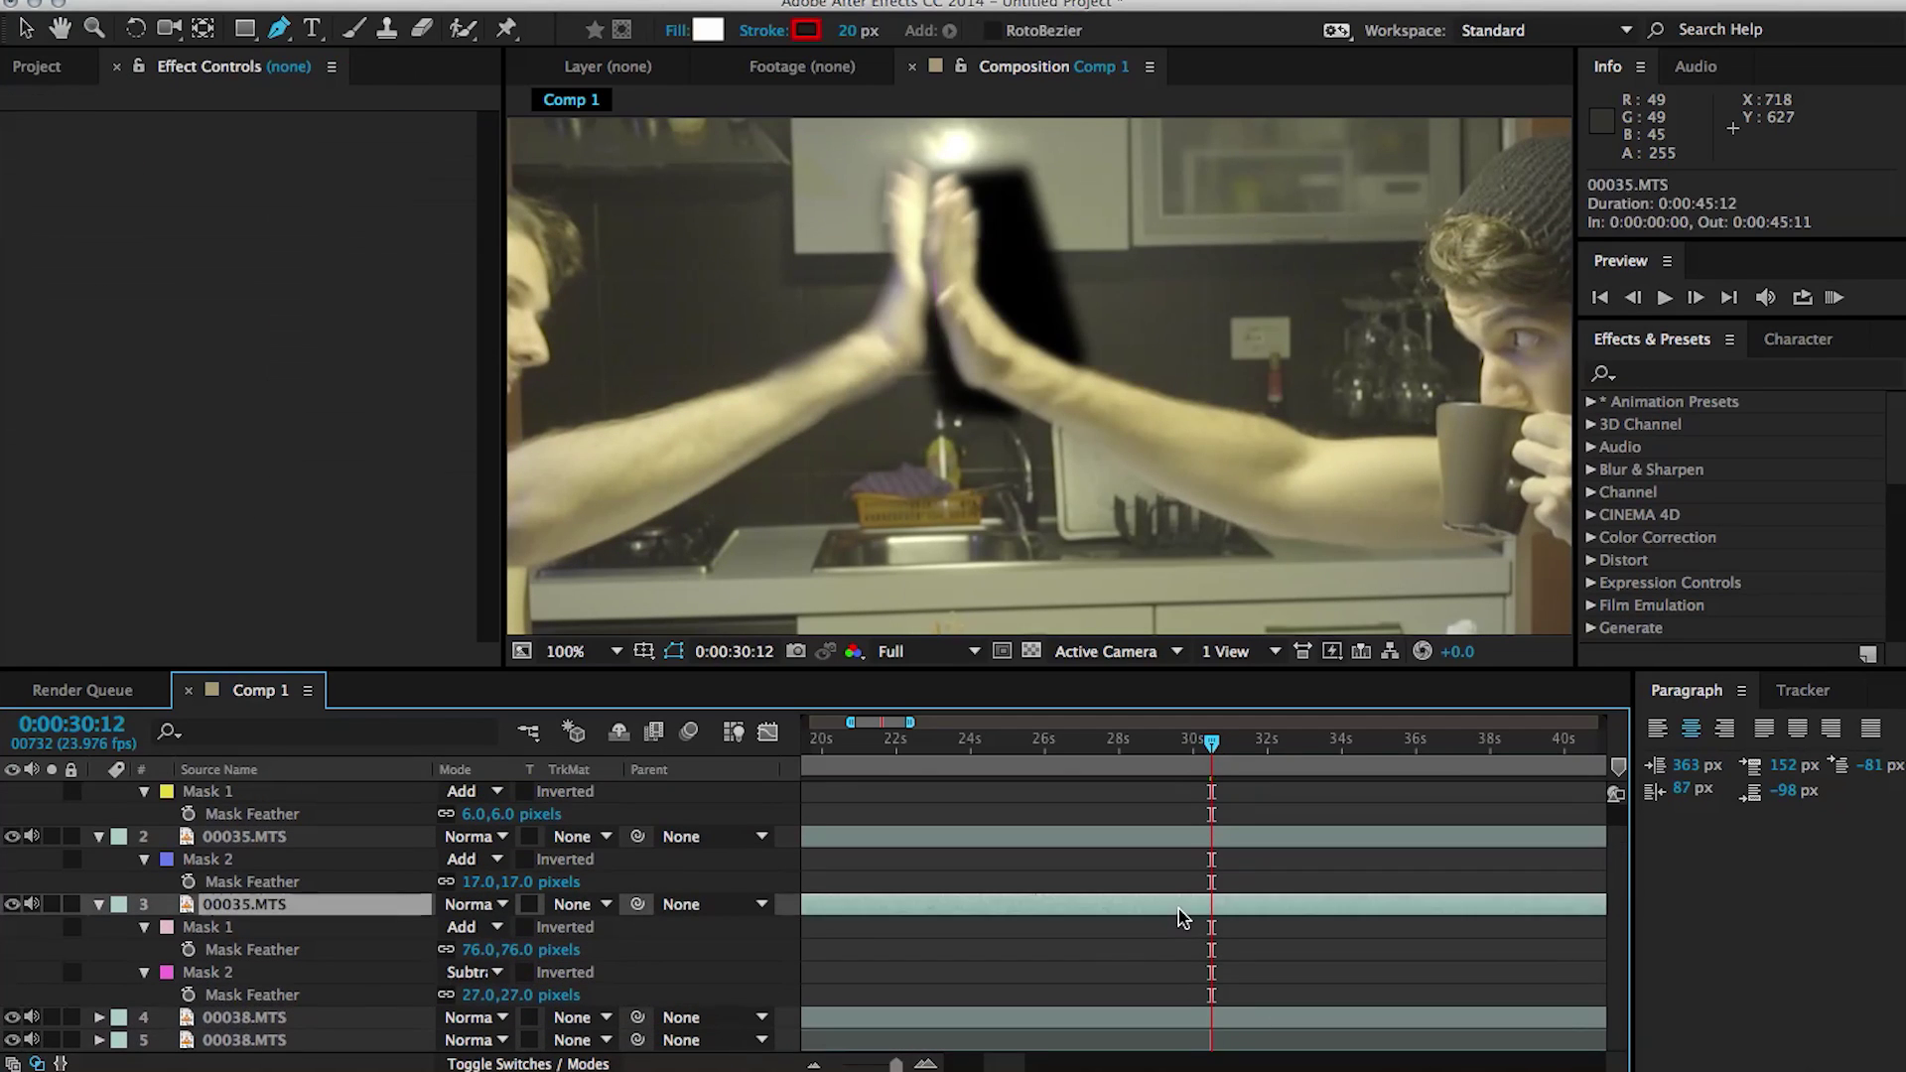
Extend the end of the short unmasked bottom 00038.MTS clip to 0:00:30:13.
key("=")
key("=")
key("=")
key("=")
key("=")
left_click_drag(1210, 1041, 1244, 1043)
key("Page_Up")
Identify the moved-hand 00035.MTS layer by toggling visibility and split it at 0:00:30:11 and 0:00:30:13.
left_click(1194, 1018)
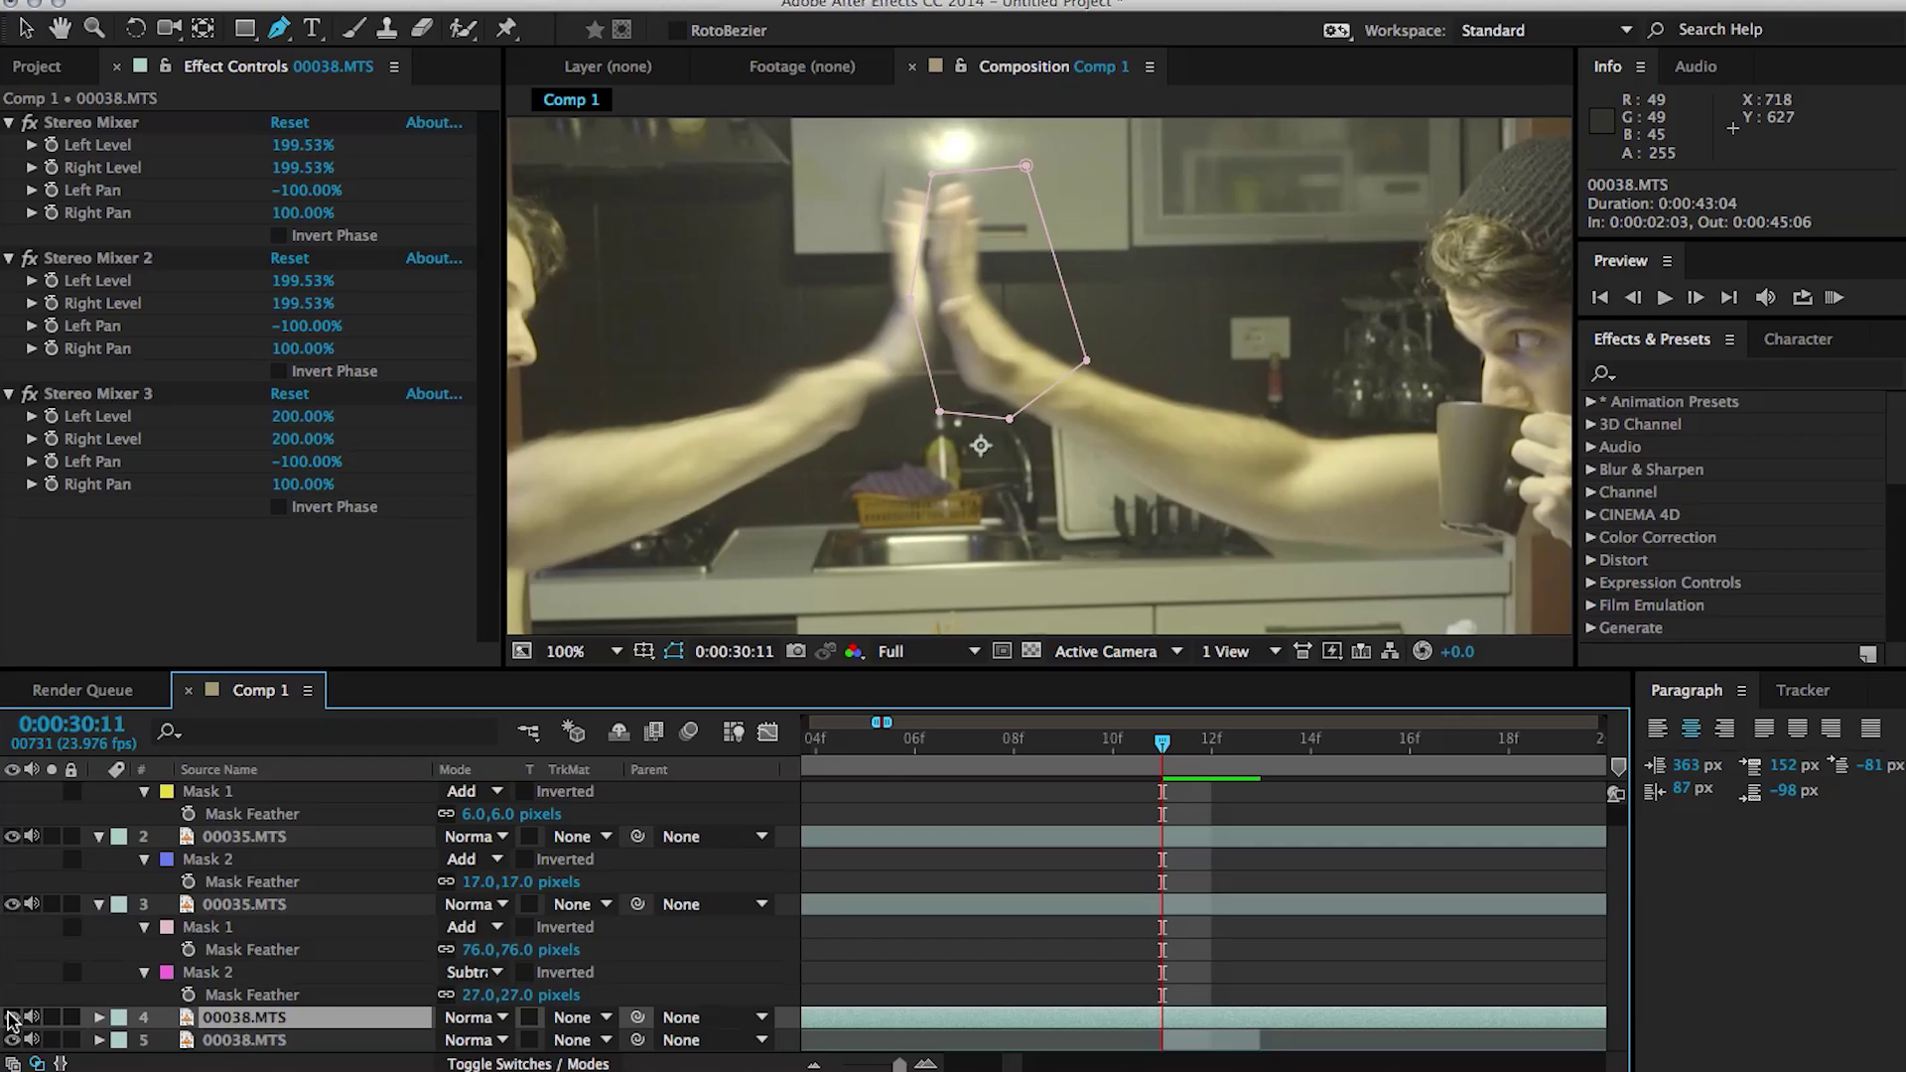
left_click(13, 905)
left_click(13, 904)
left_click(15, 837)
left_click(15, 837)
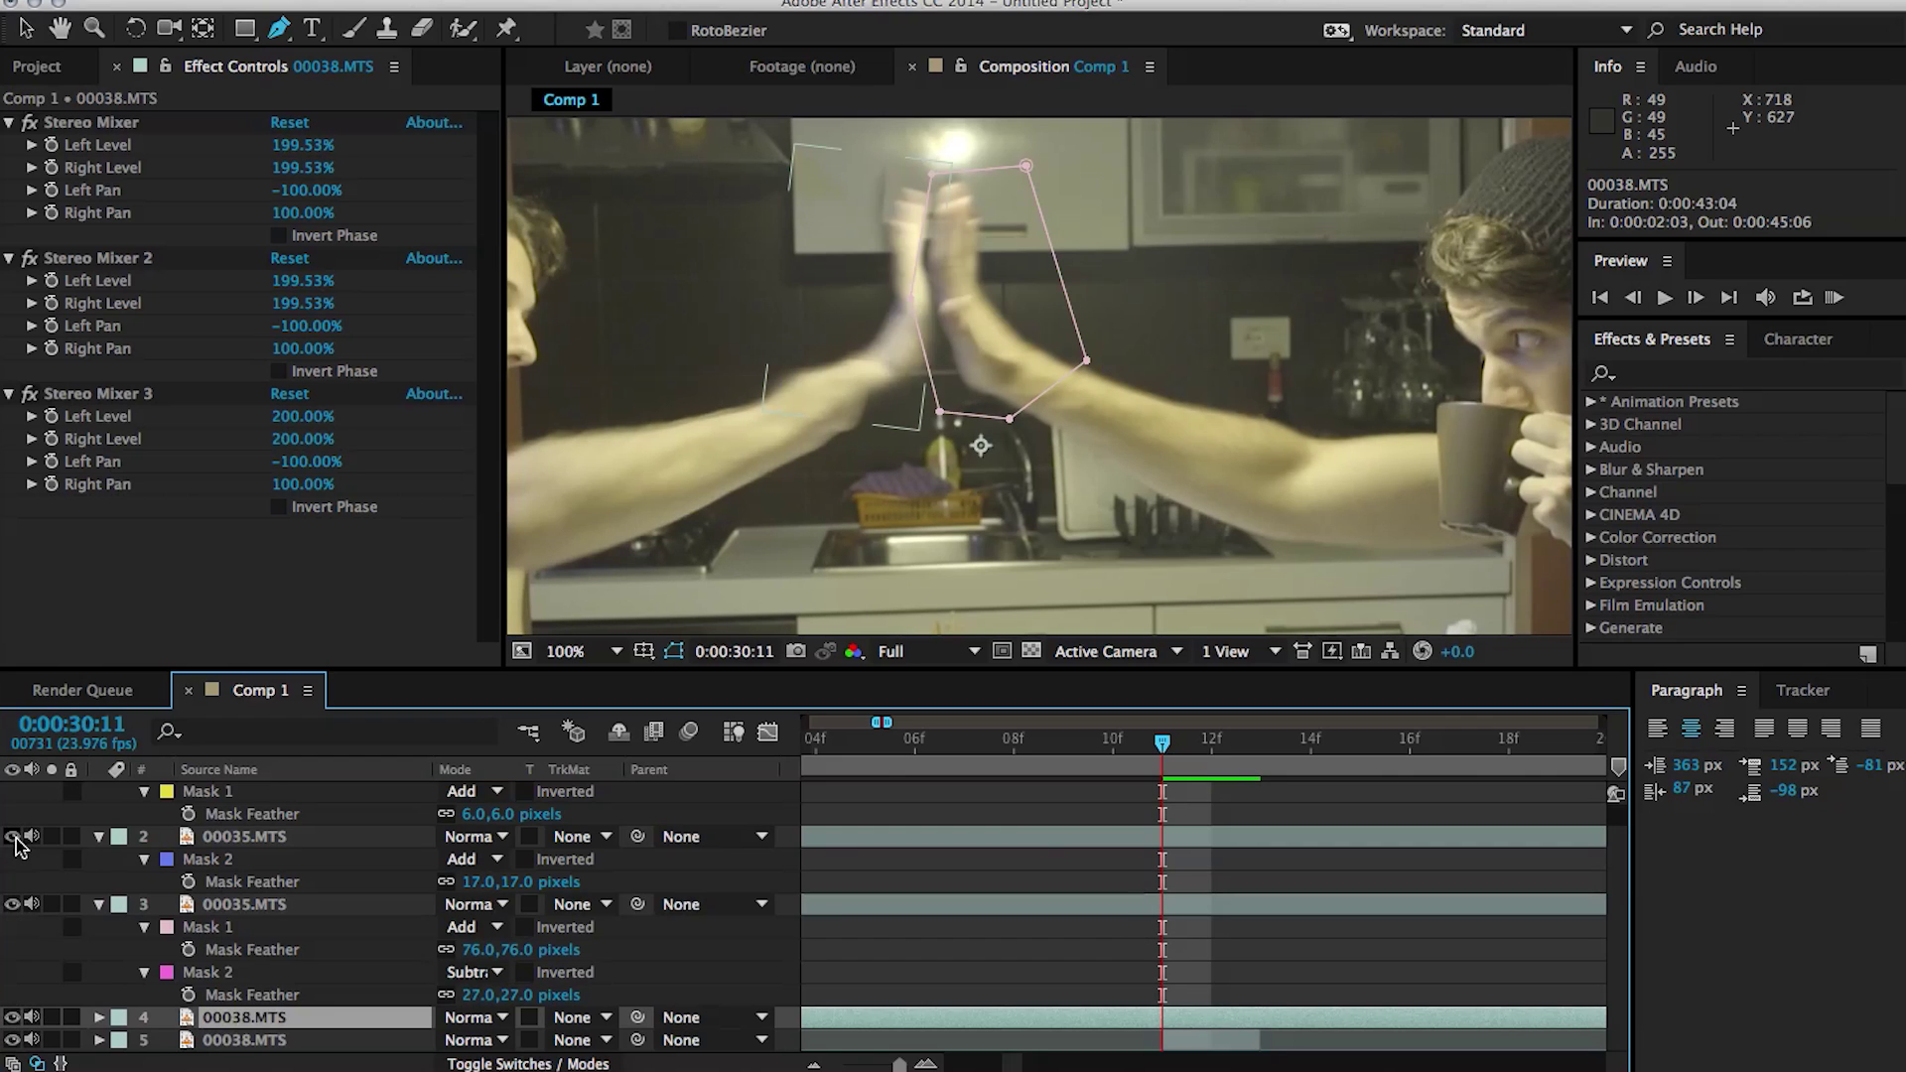
left_click(1043, 842)
key("super+shift+d")
key("Page_Down")
key("Page_Down")
key("super+shift+d")
left_click(1130, 869)
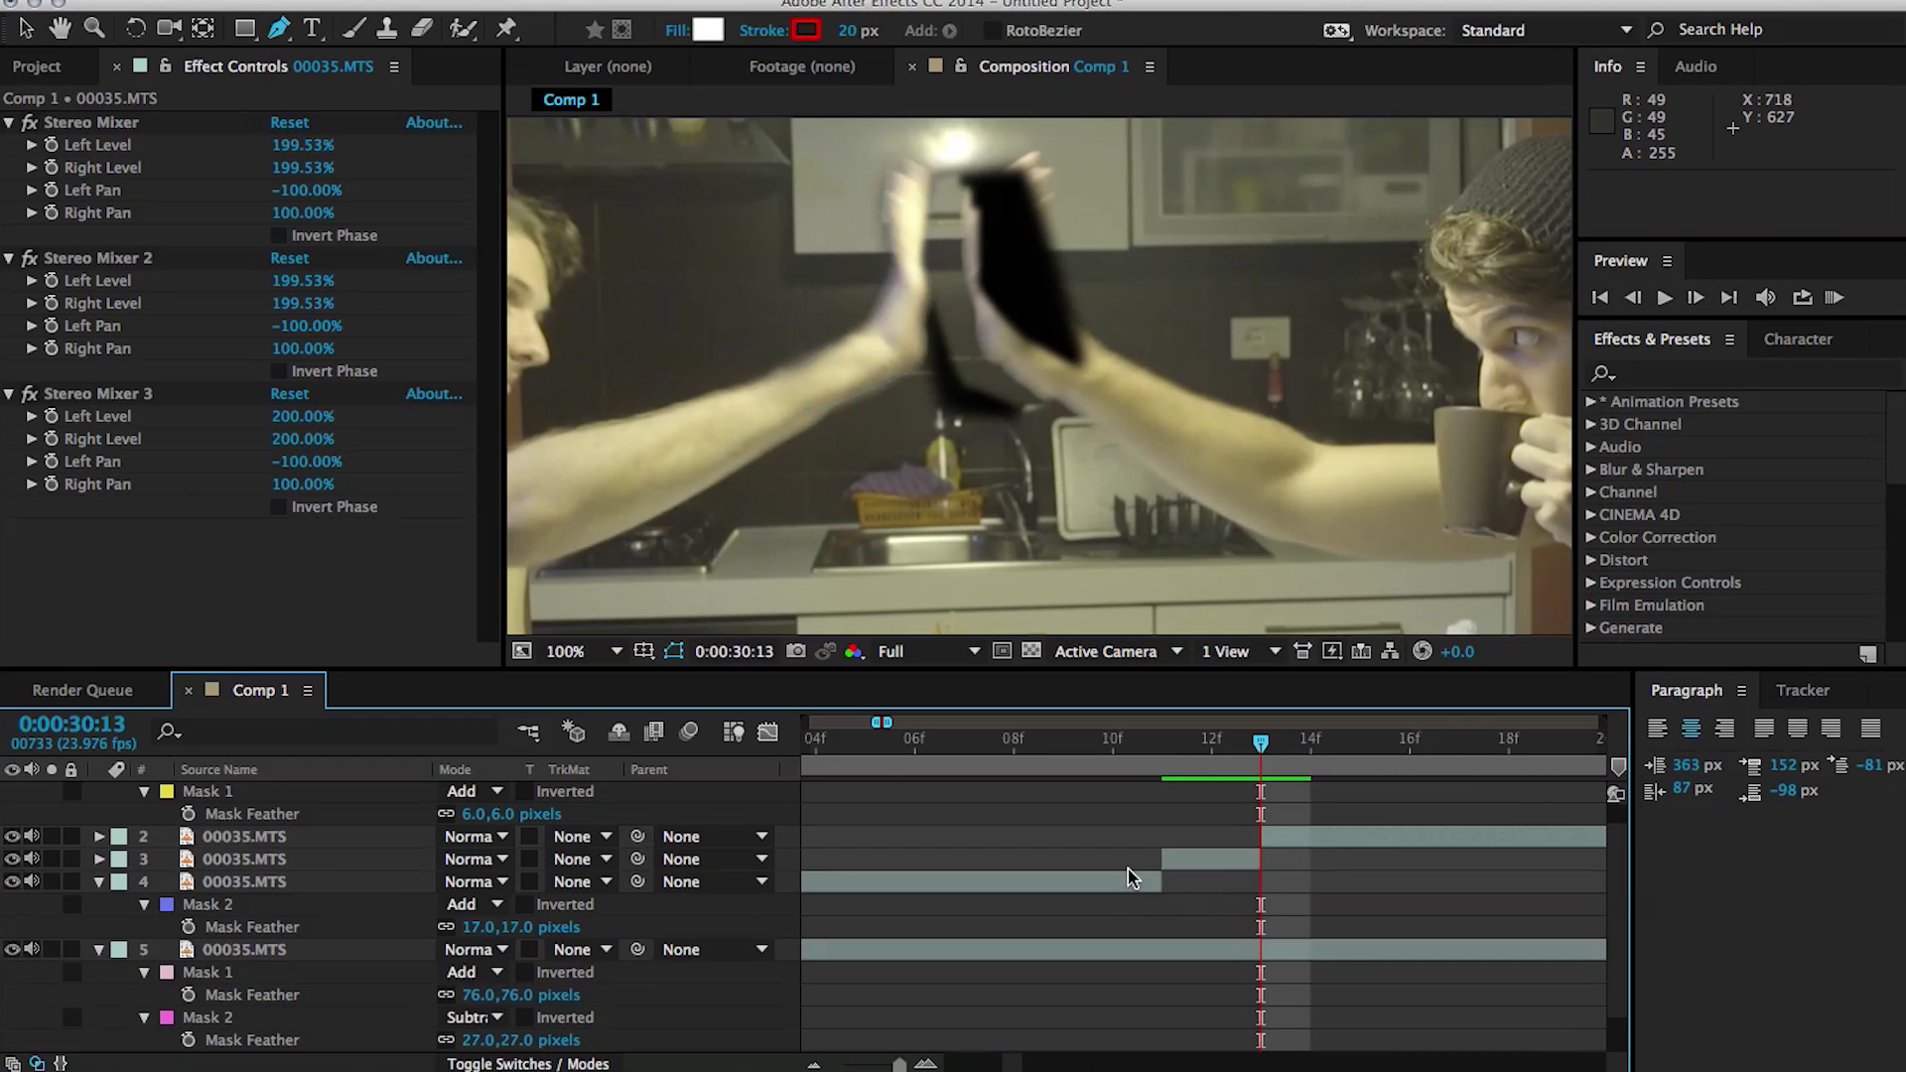
Delete the moved-hand 00035.MTS pieces before 0:00:30:11 and after 0:00:30:13.
left_click(1105, 886)
key("Delete")
left_click(1279, 859)
key("Delete")
Split the top 00038.MTS hand layer at 0:00:30:11 and 0:00:30:13 and delete the outer pieces.
left_click(1174, 749)
left_click(1174, 792)
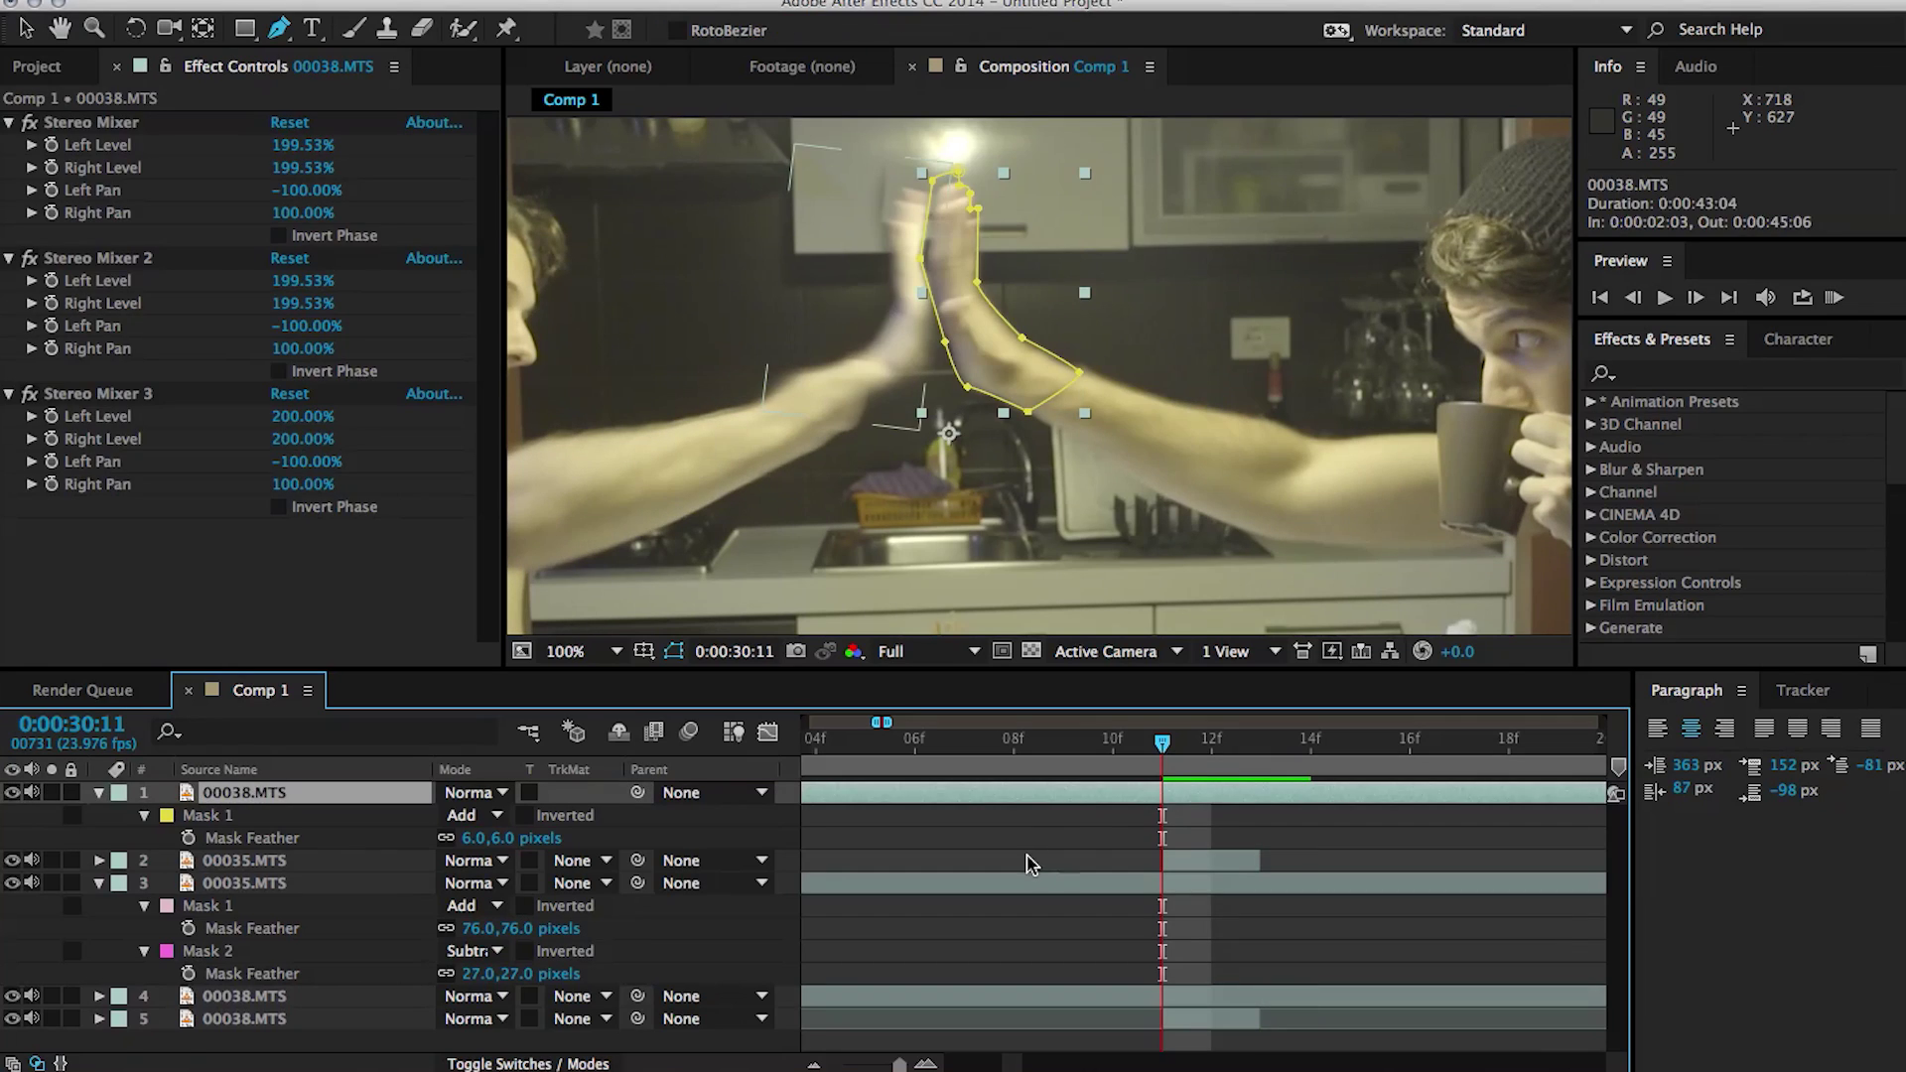
key("super+shift+d")
left_click(1103, 822)
key("Delete")
left_click(1256, 750)
left_click(1271, 793)
key("super+shift+d")
key("Delete")
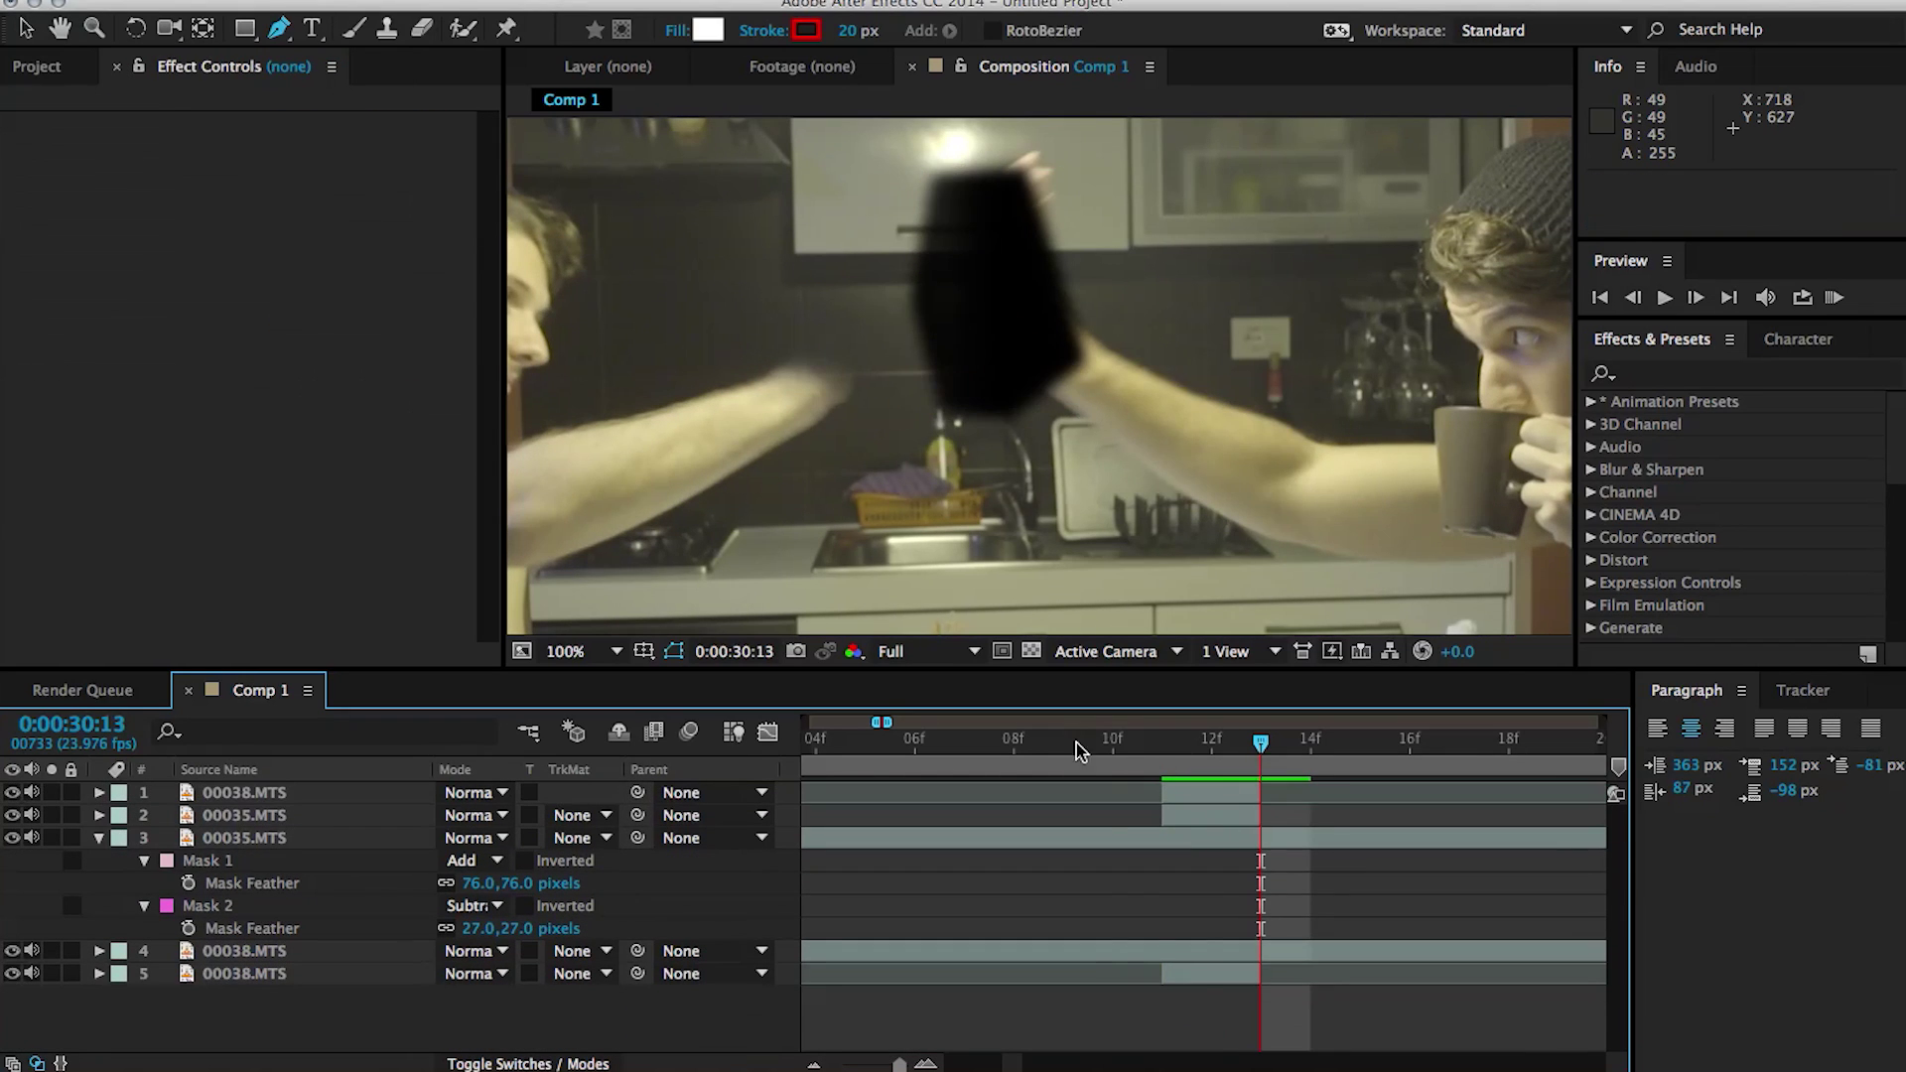
Set a Mask Path keyframe for Mask 2 on the long 00035.MTS layer at 0:00:30:12.
left_click_drag(1081, 746, 1155, 750)
left_click(1138, 833)
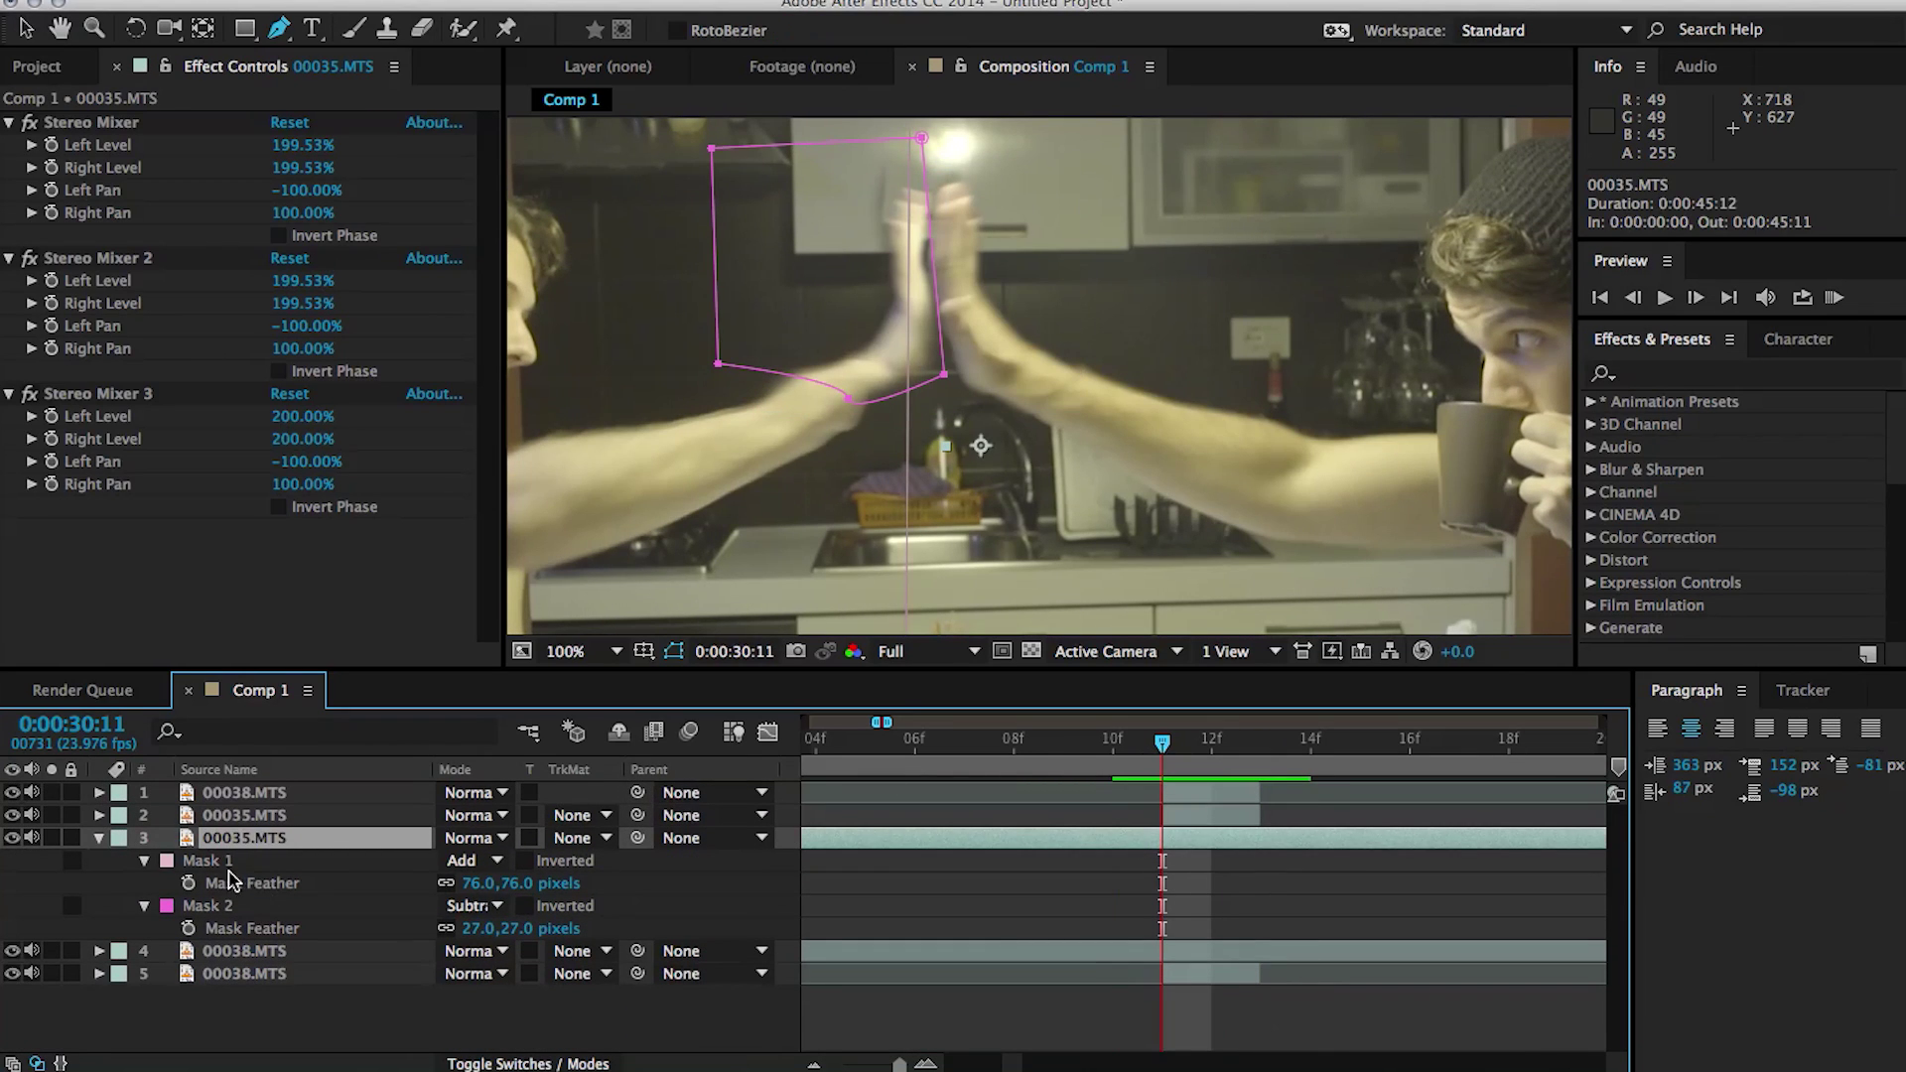
left_click(213, 905)
key("m")
key("Page_Down")
left_click(187, 928)
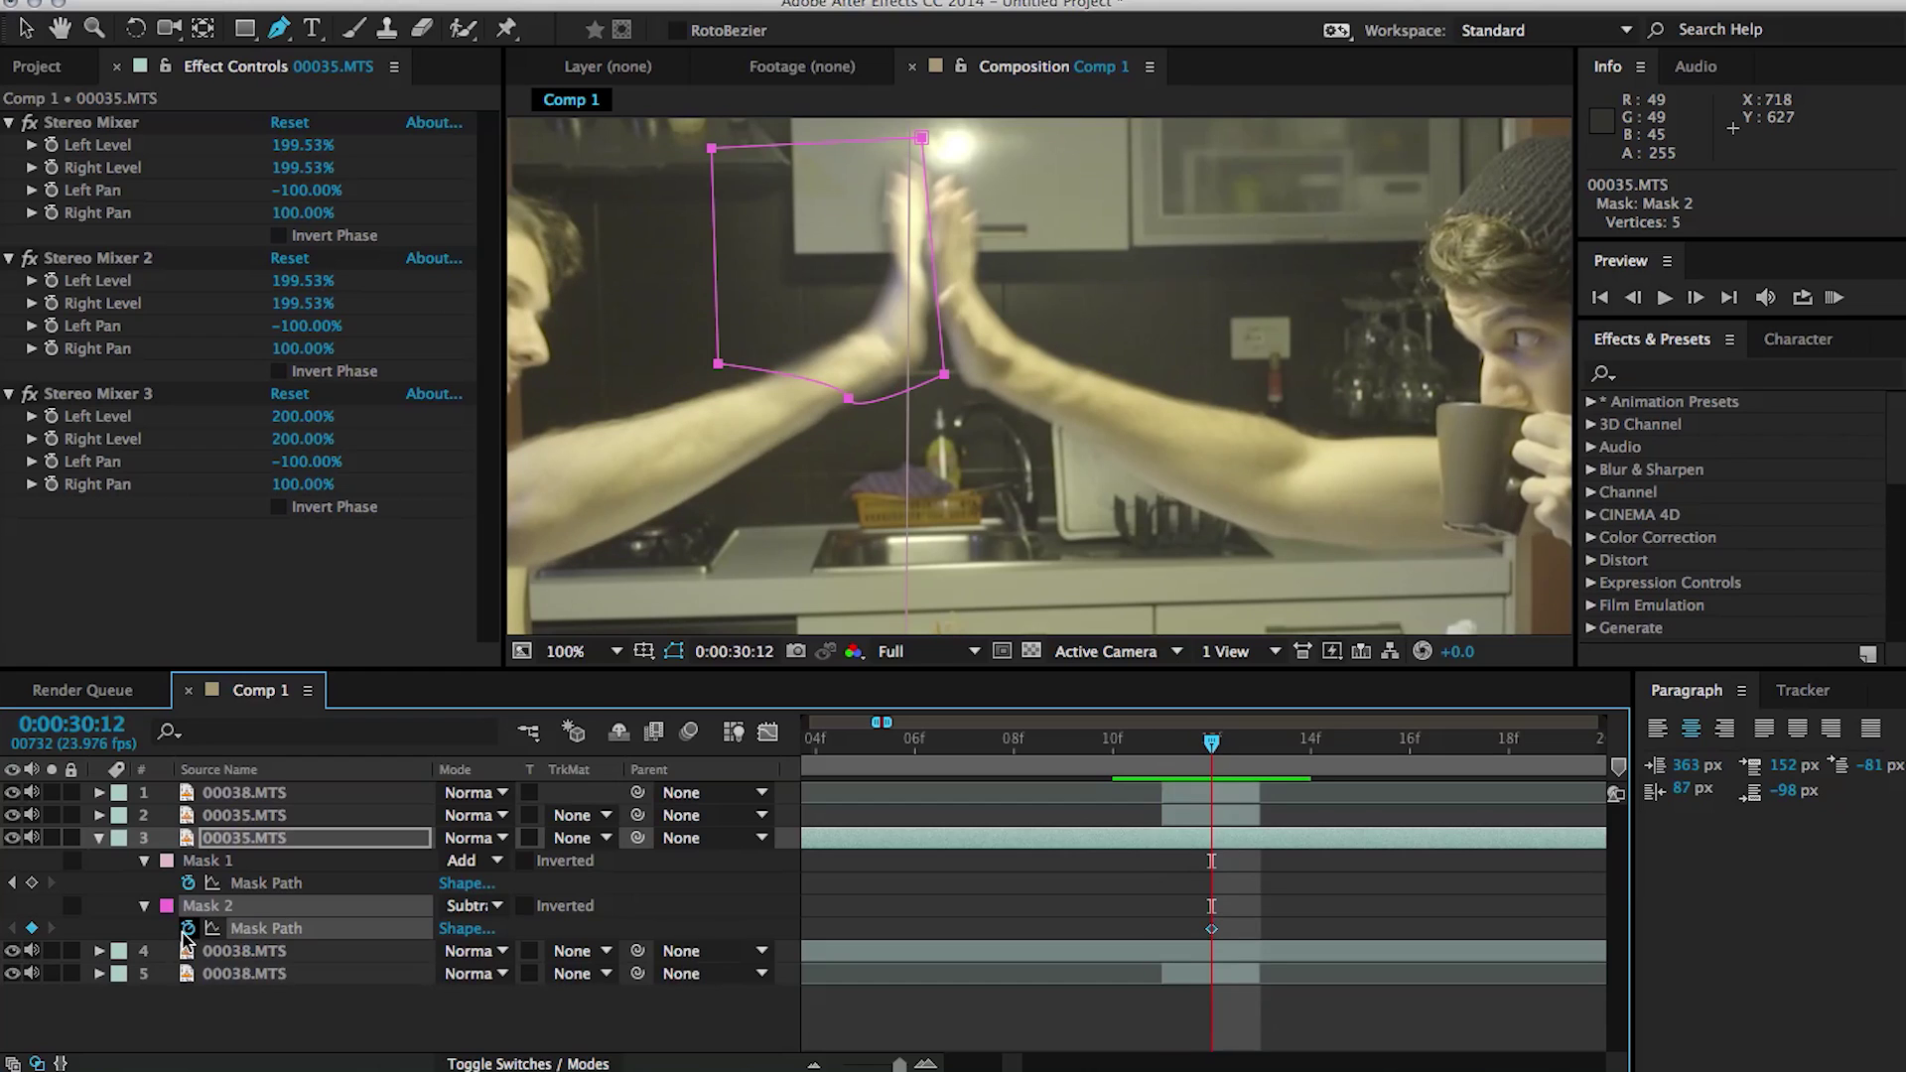
Move Mask 2 of the long 00035.MTS layer beyond the frame's left edge at 0:00:30:11.
key("Page_Up")
key("comma")
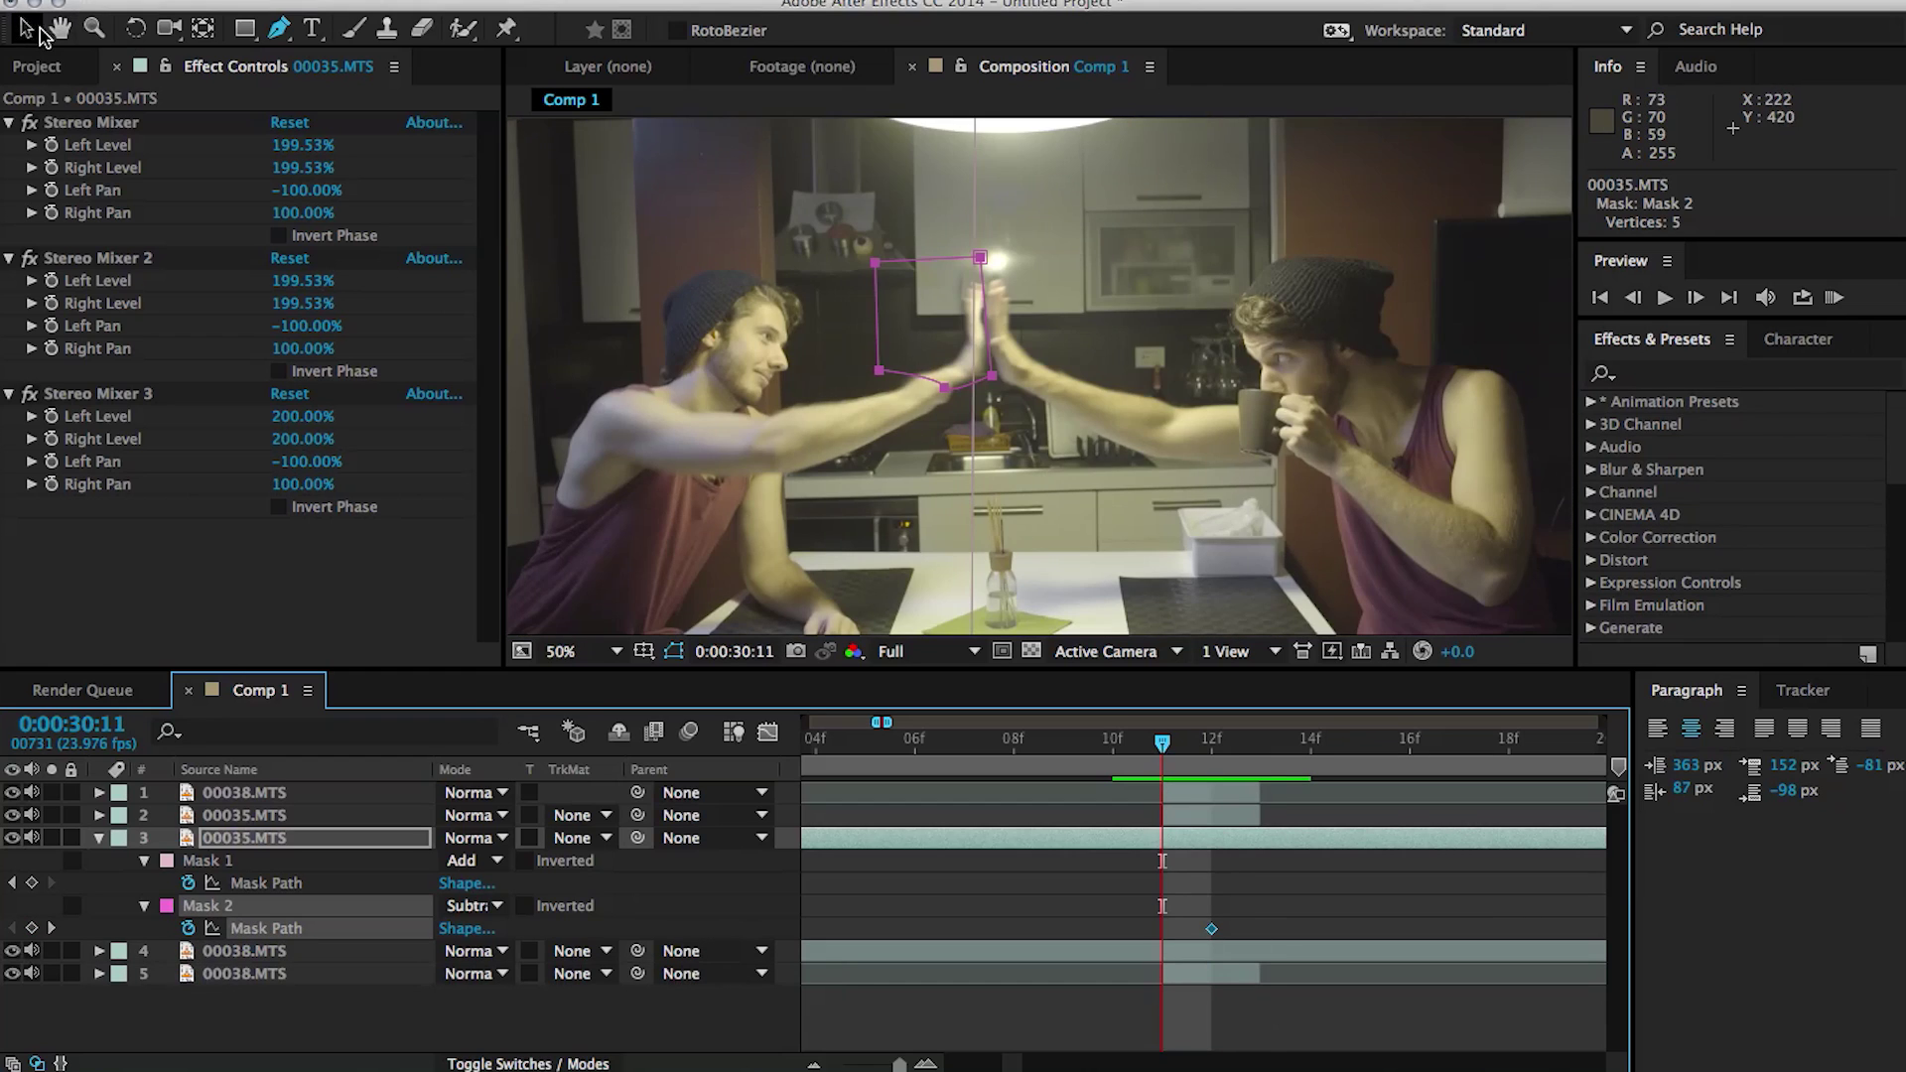
left_click(26, 29)
key("comma")
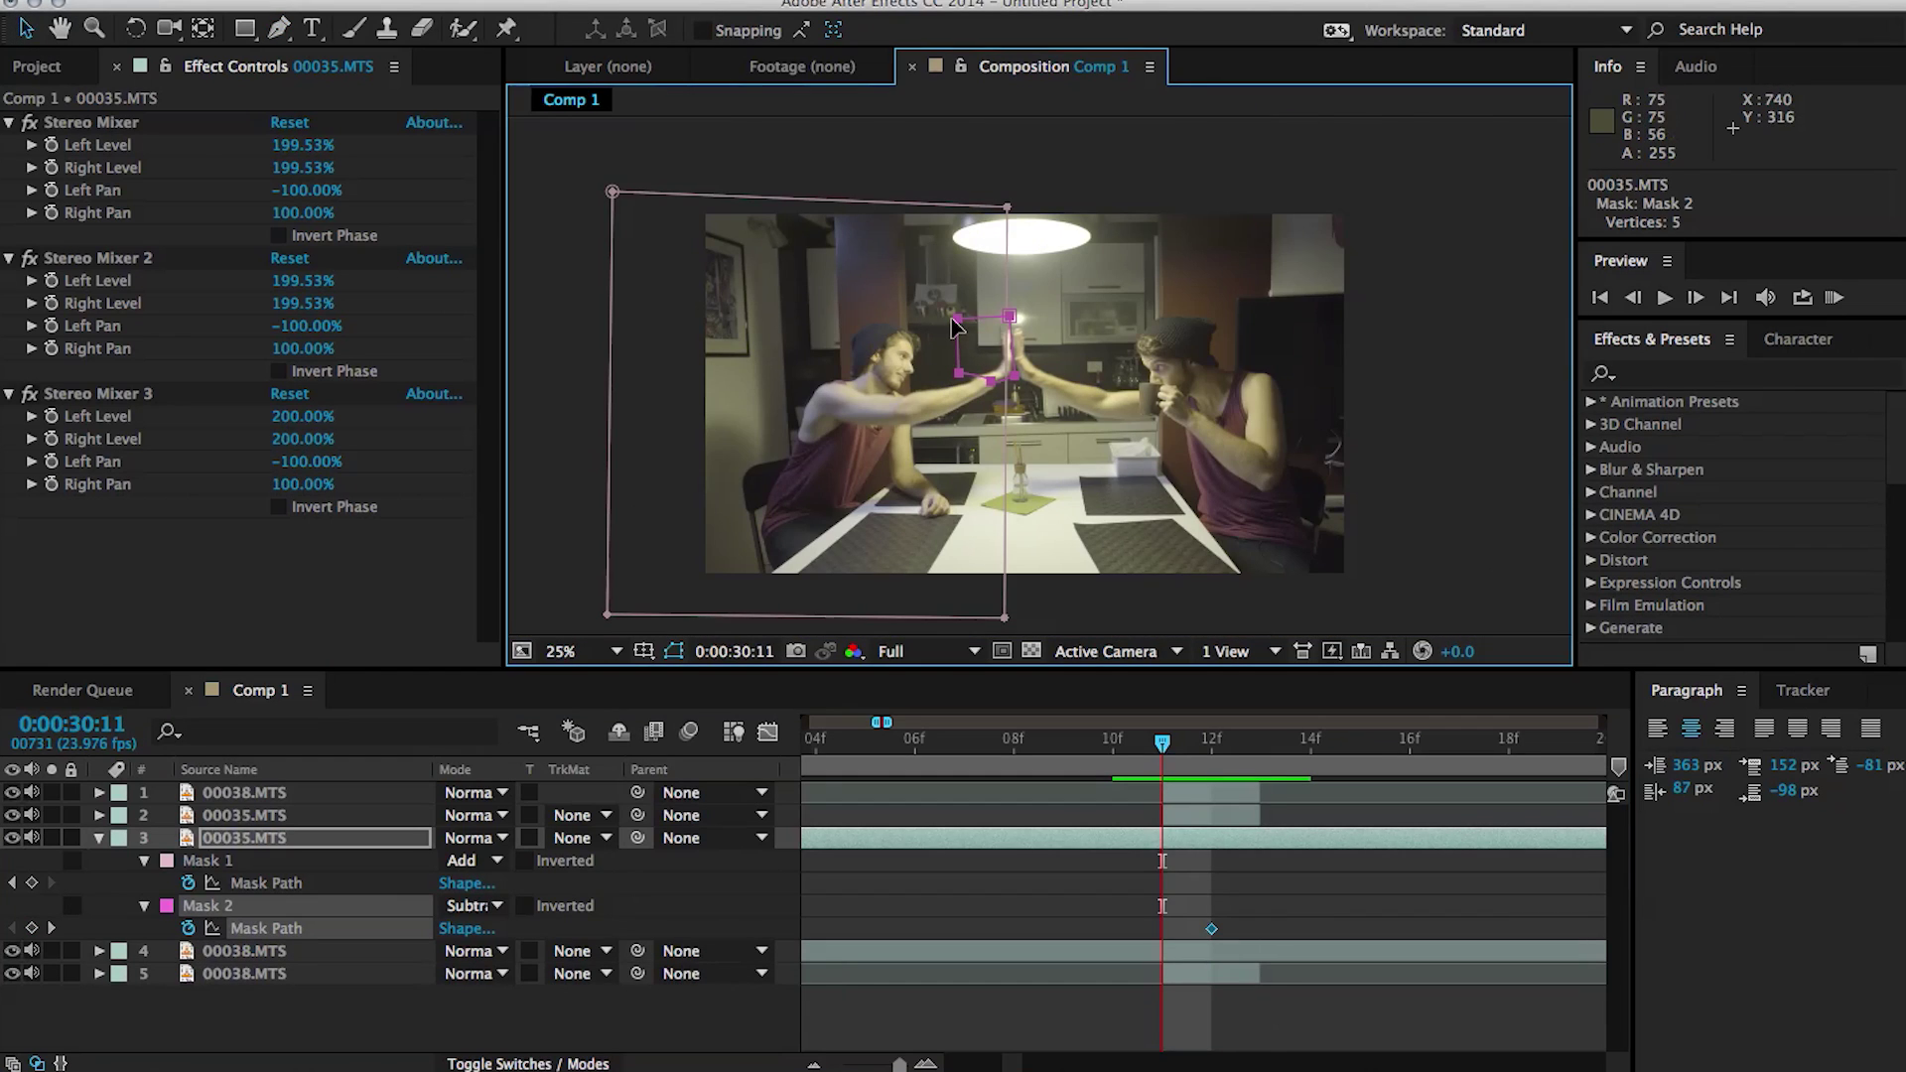
left_click_drag(961, 328, 537, 333)
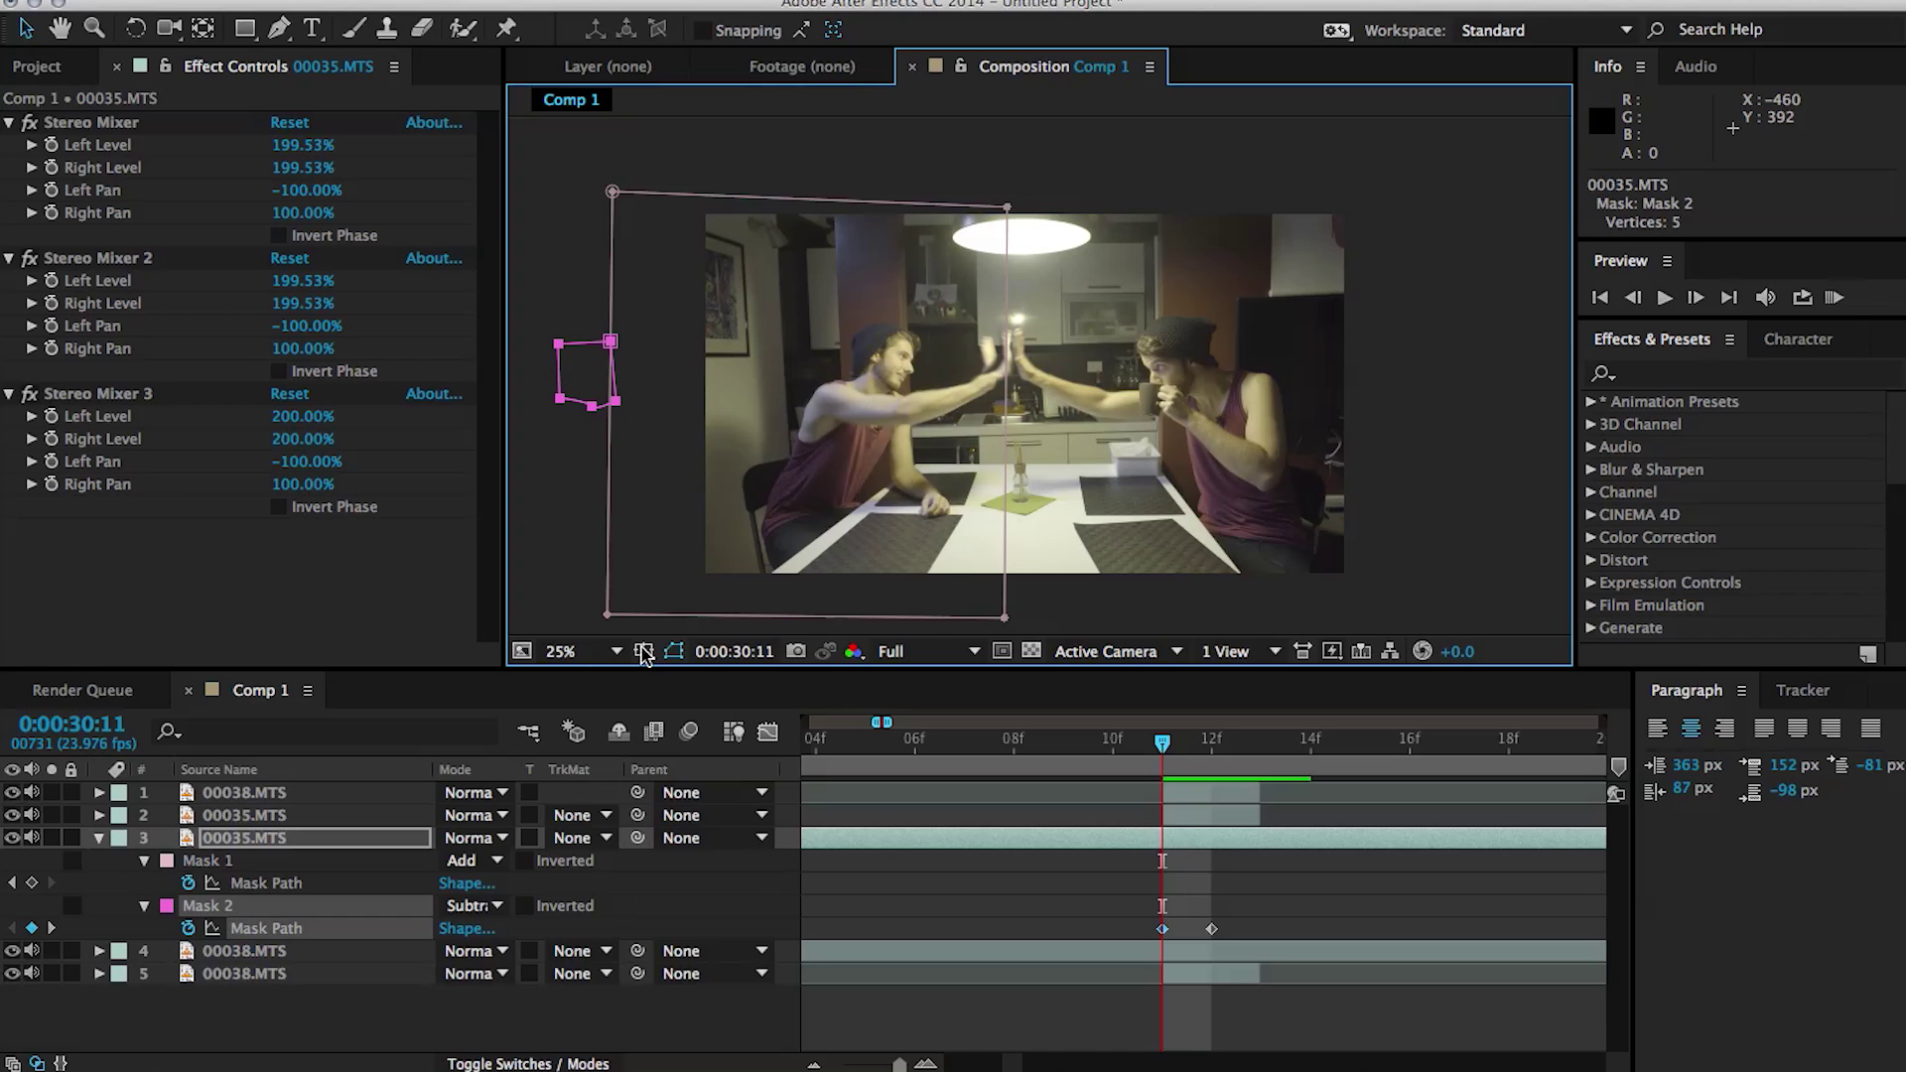
left_click(757, 906)
key("period")
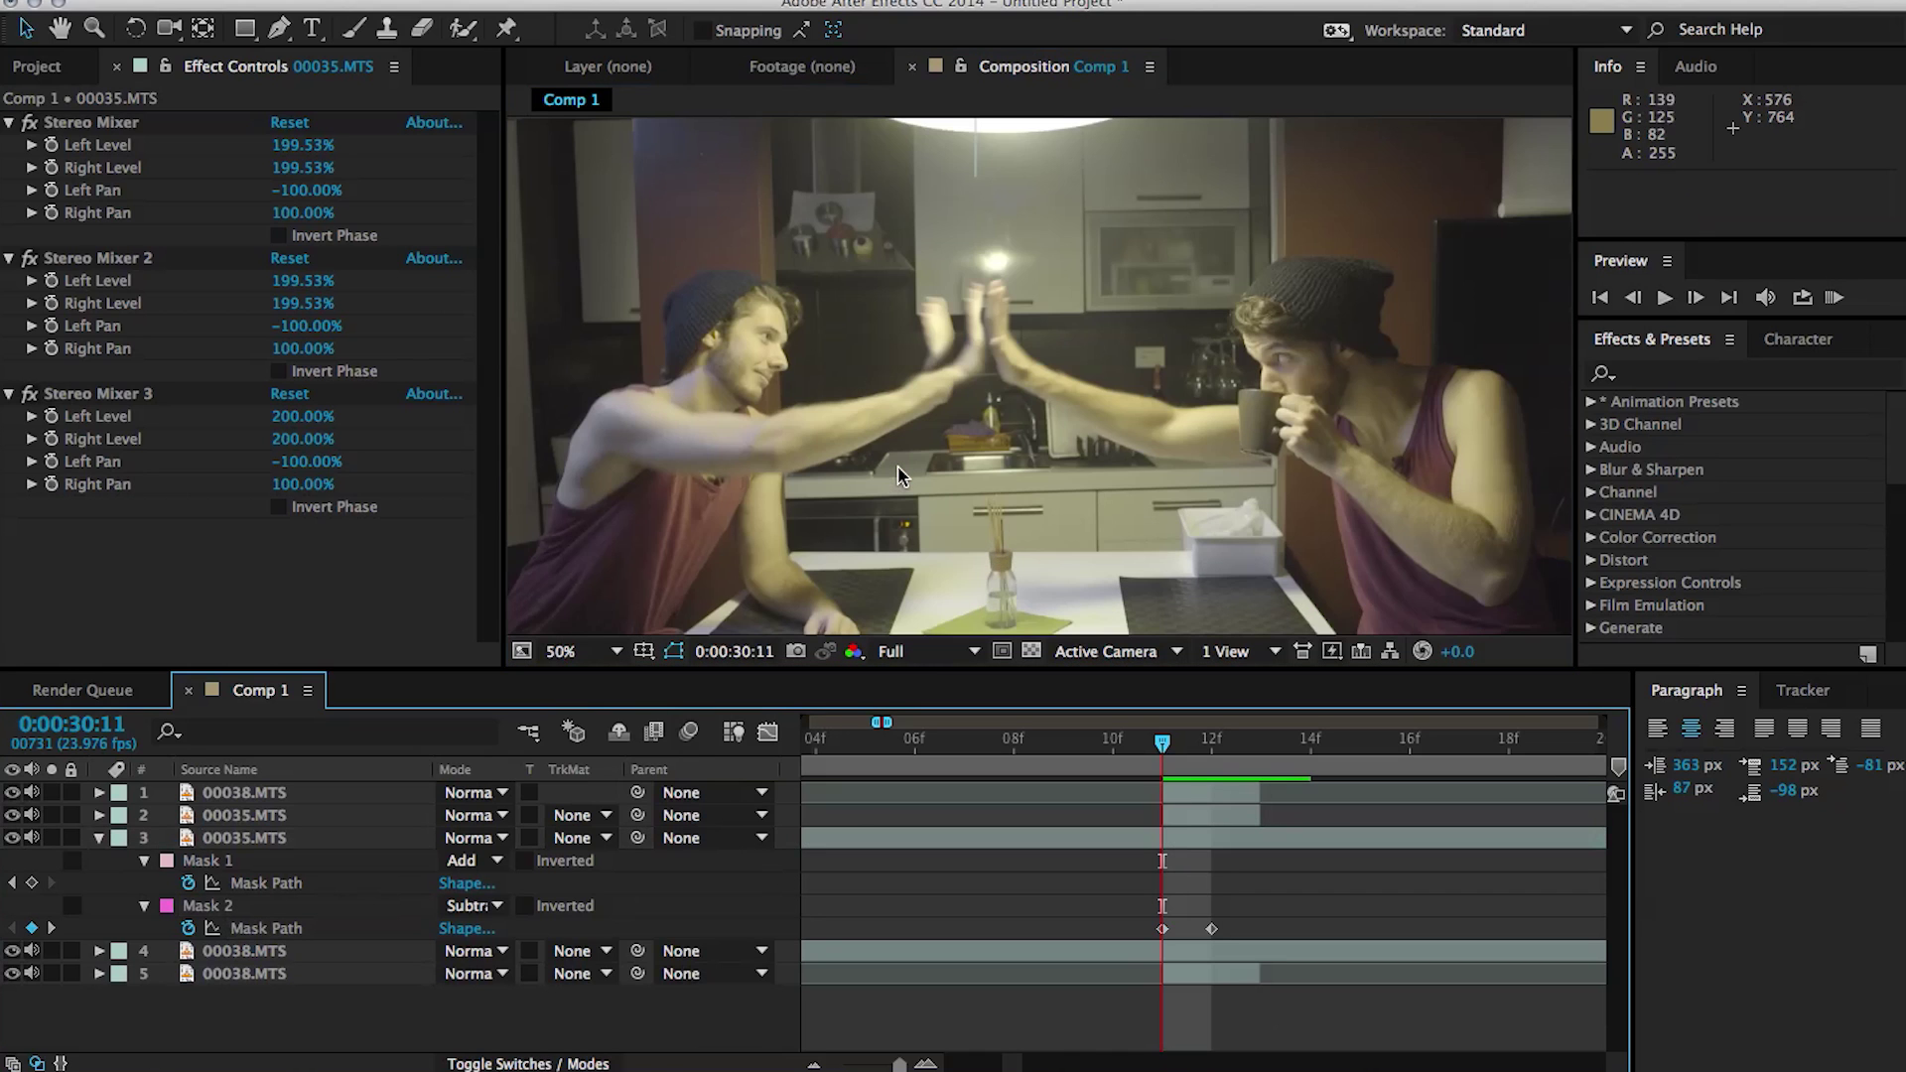
Keyframe the long 00038.MTS layer's Mask 1 path at 0:00:30:12 and move the mask beyond the frame's right edge at 0:00:30:11.
key("Page_Down")
left_click(188, 996)
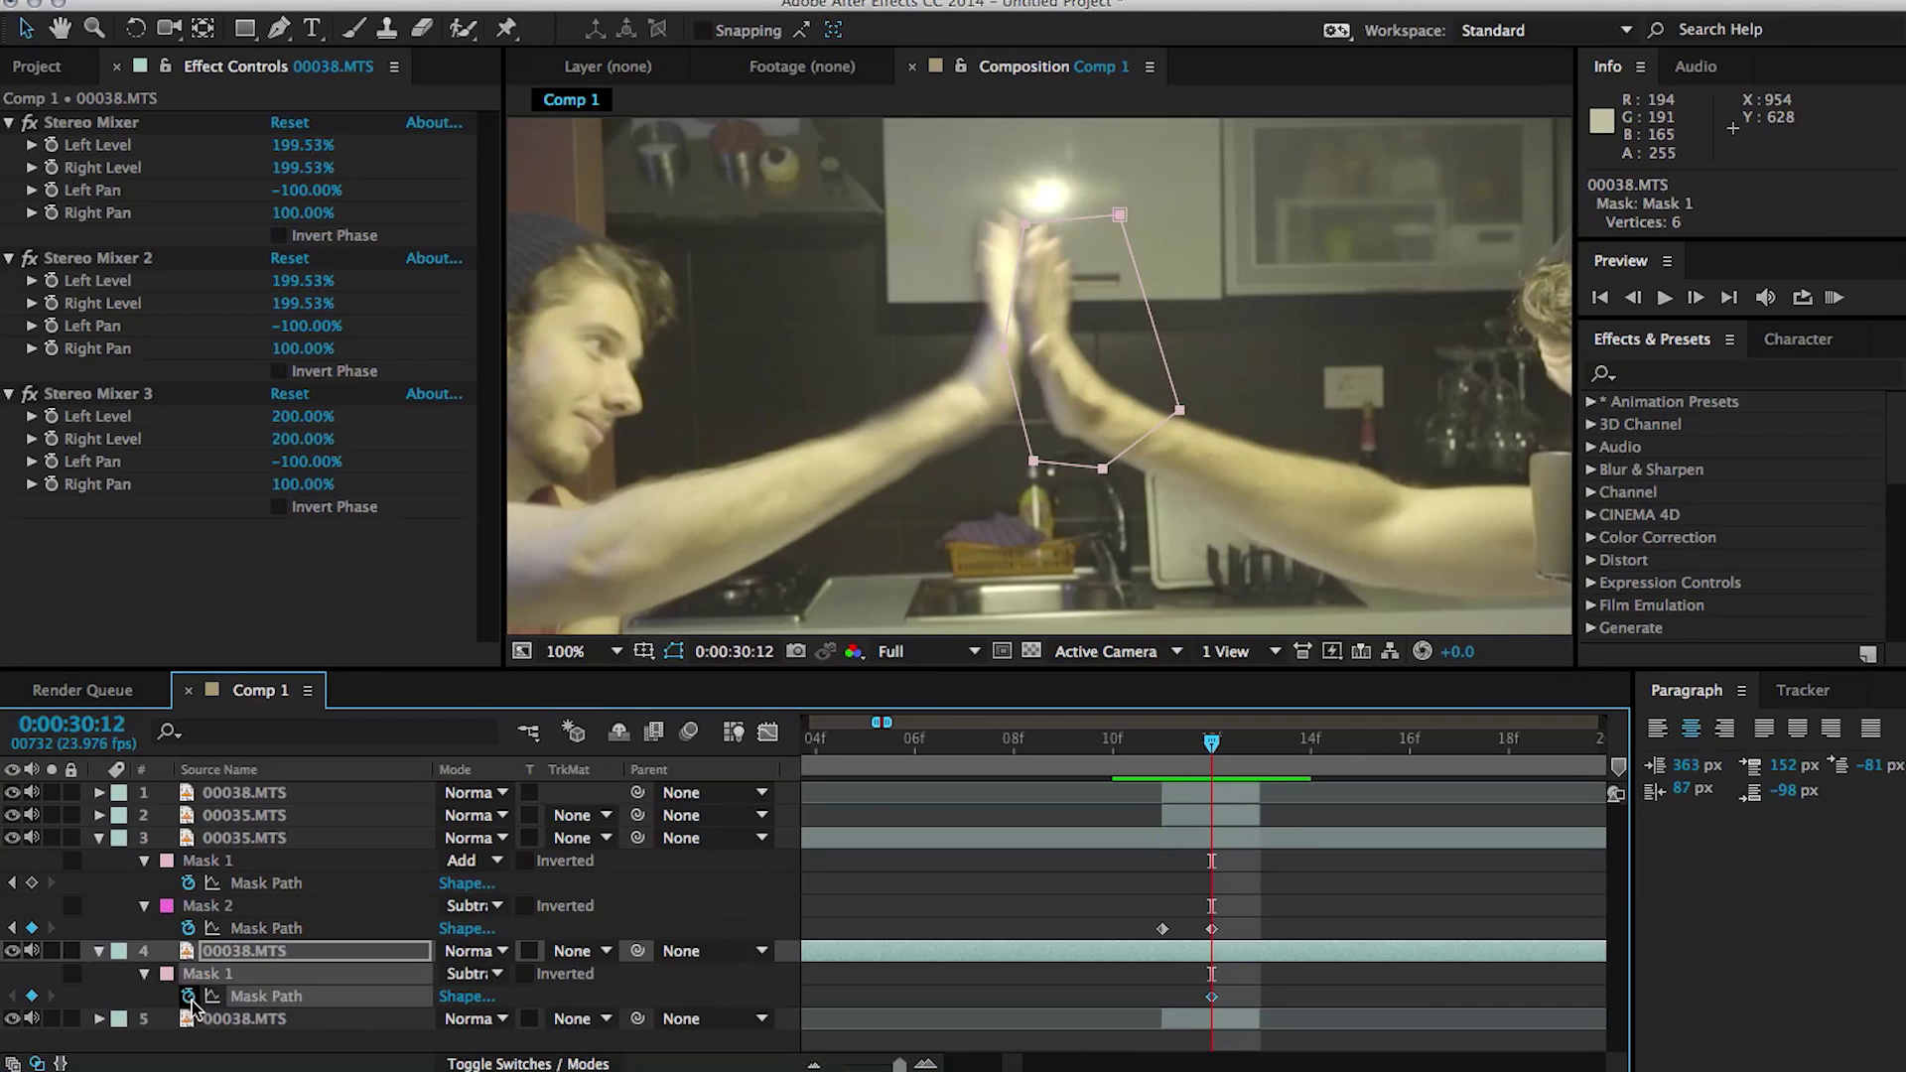
key("Page_Up")
key("comma")
key("comma")
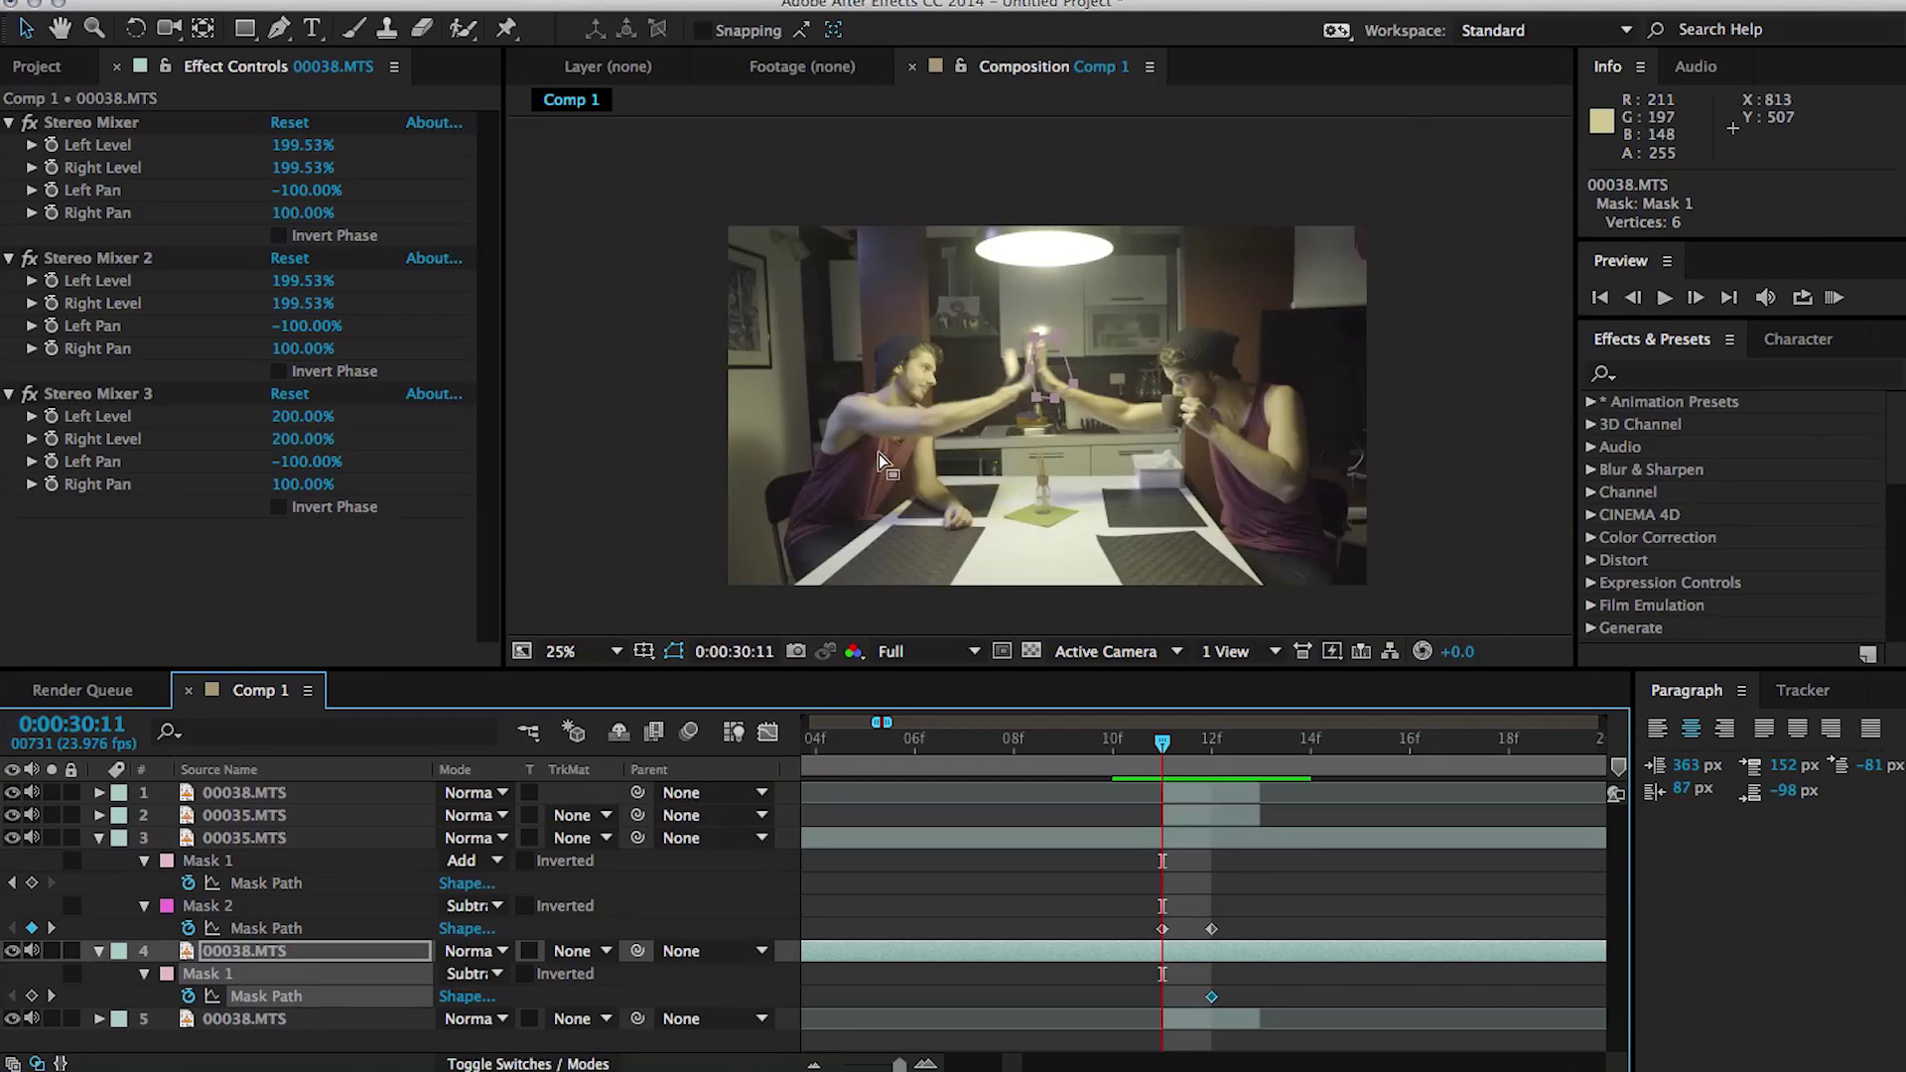
left_click_drag(1059, 398, 1410, 382)
key("period")
key("period")
Trim the starts of both short hand layers and the short bottom 00038.MTS clip to 0:00:30:12.
left_click_drag(1164, 816, 1203, 815)
left_click_drag(1164, 1018, 1203, 1018)
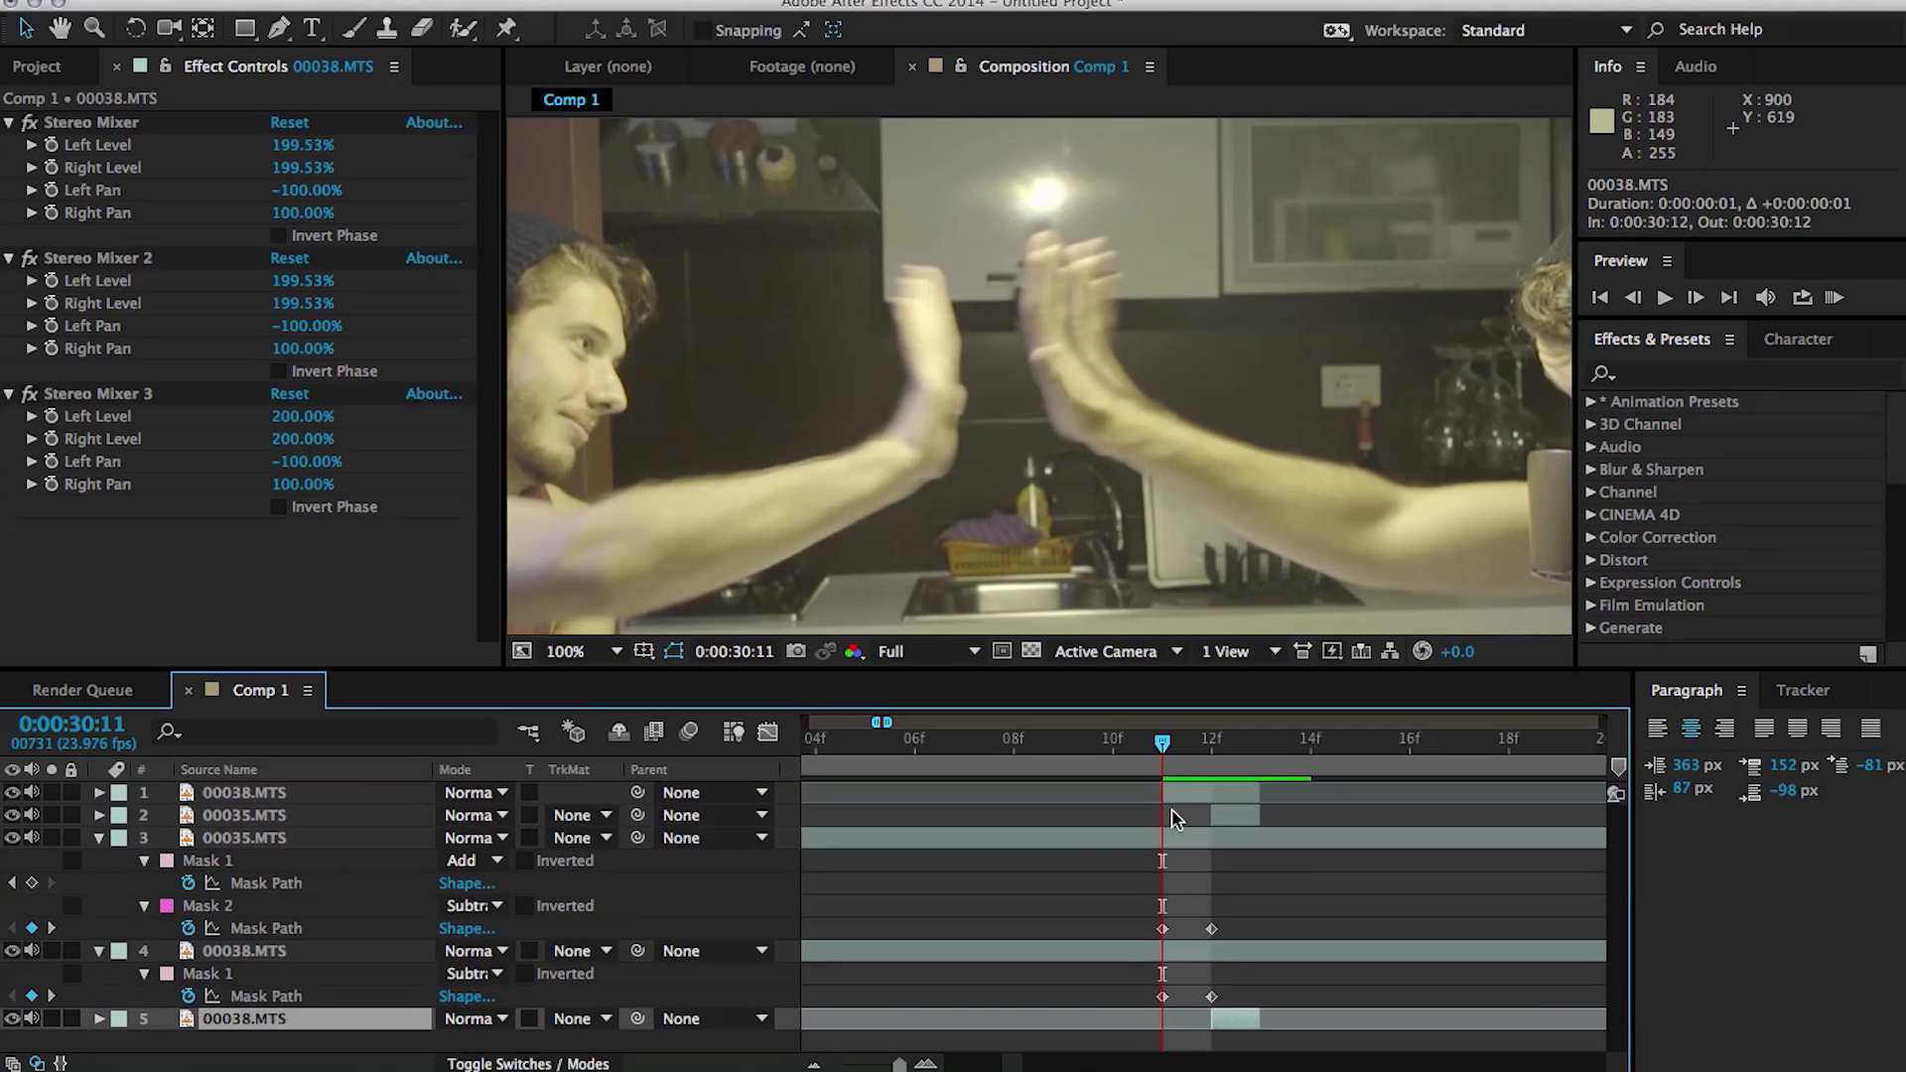
left_click_drag(1164, 793, 1194, 793)
Move Mask 1 of the long 00038.MTS layer beyond the frame's right edge at 0:00:30:13.
left_click(1098, 750)
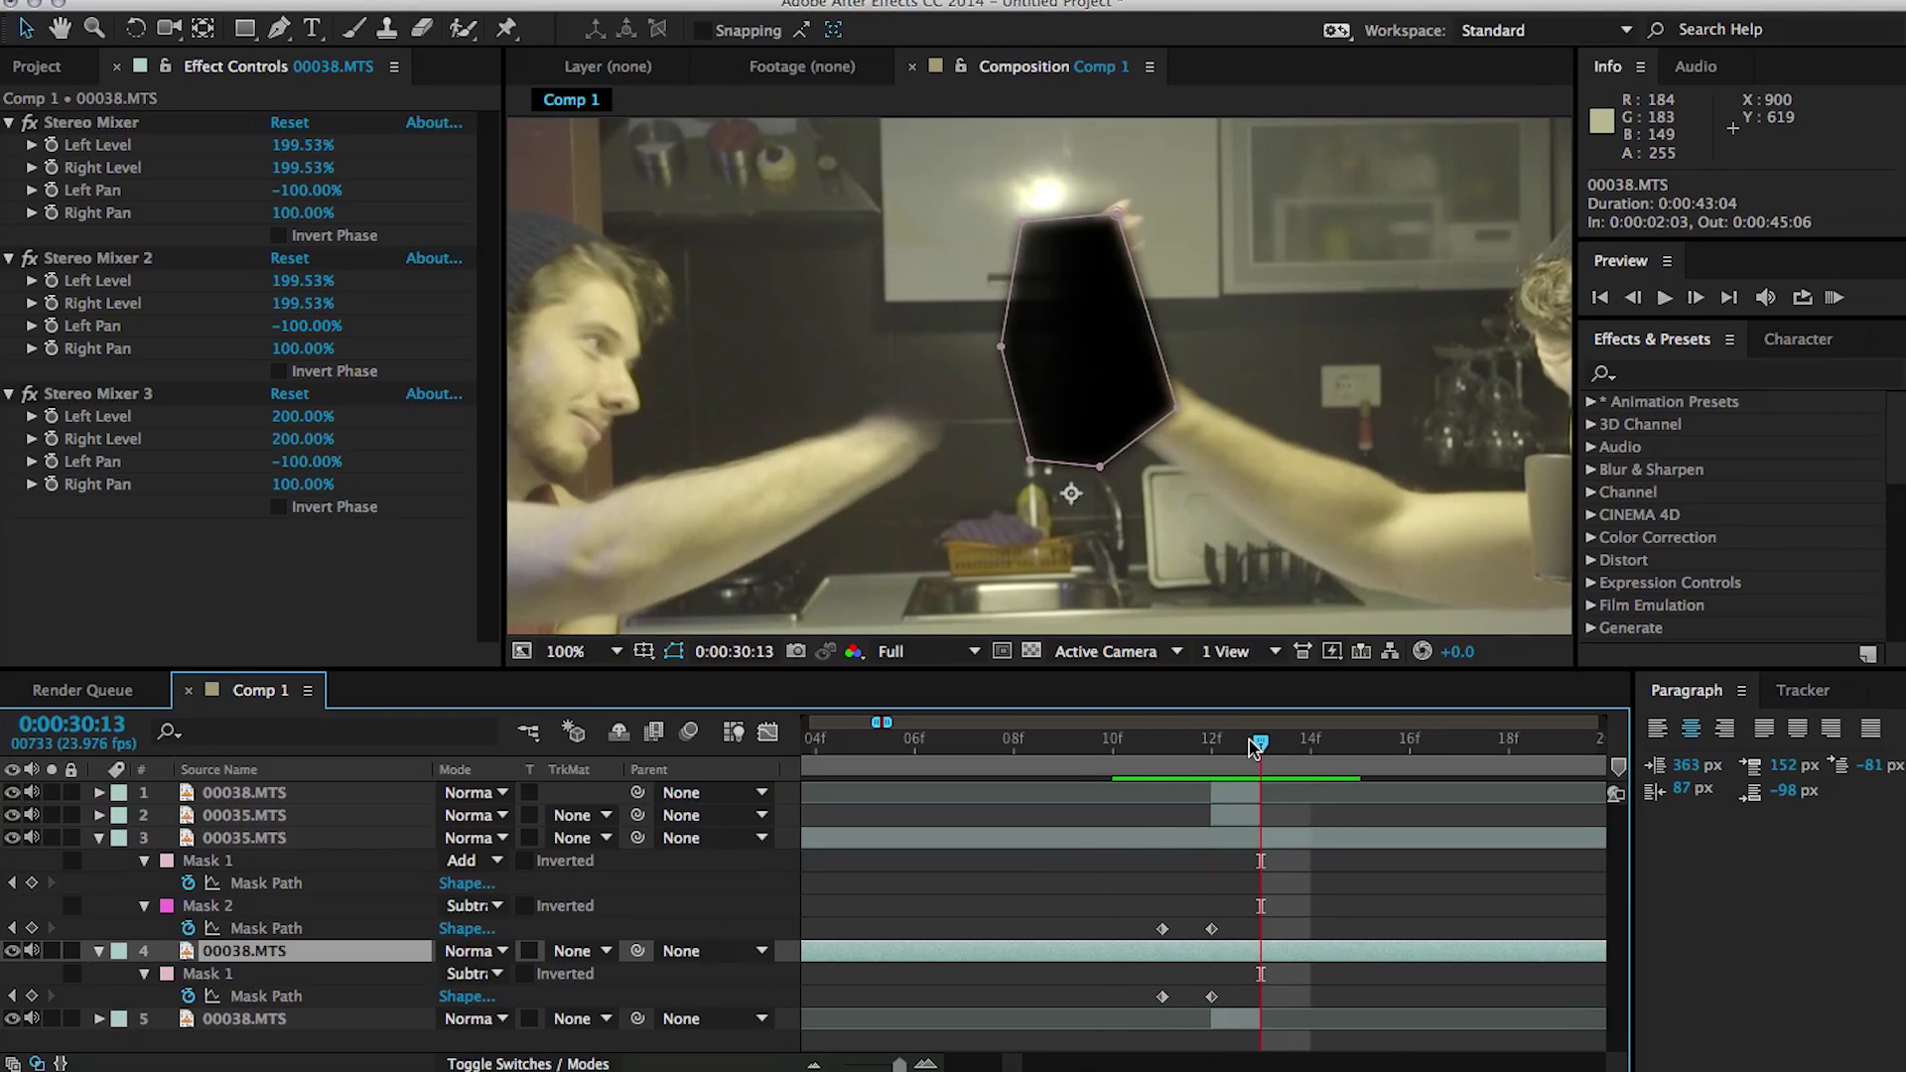
left_click(213, 974)
key("comma")
key("comma")
left_click_drag(1043, 395, 1519, 394)
Paste the off-frame Mask Path keyframe for Mask 2 on the long 00035.MTS layer at 0:00:30:13.
left_click(217, 861)
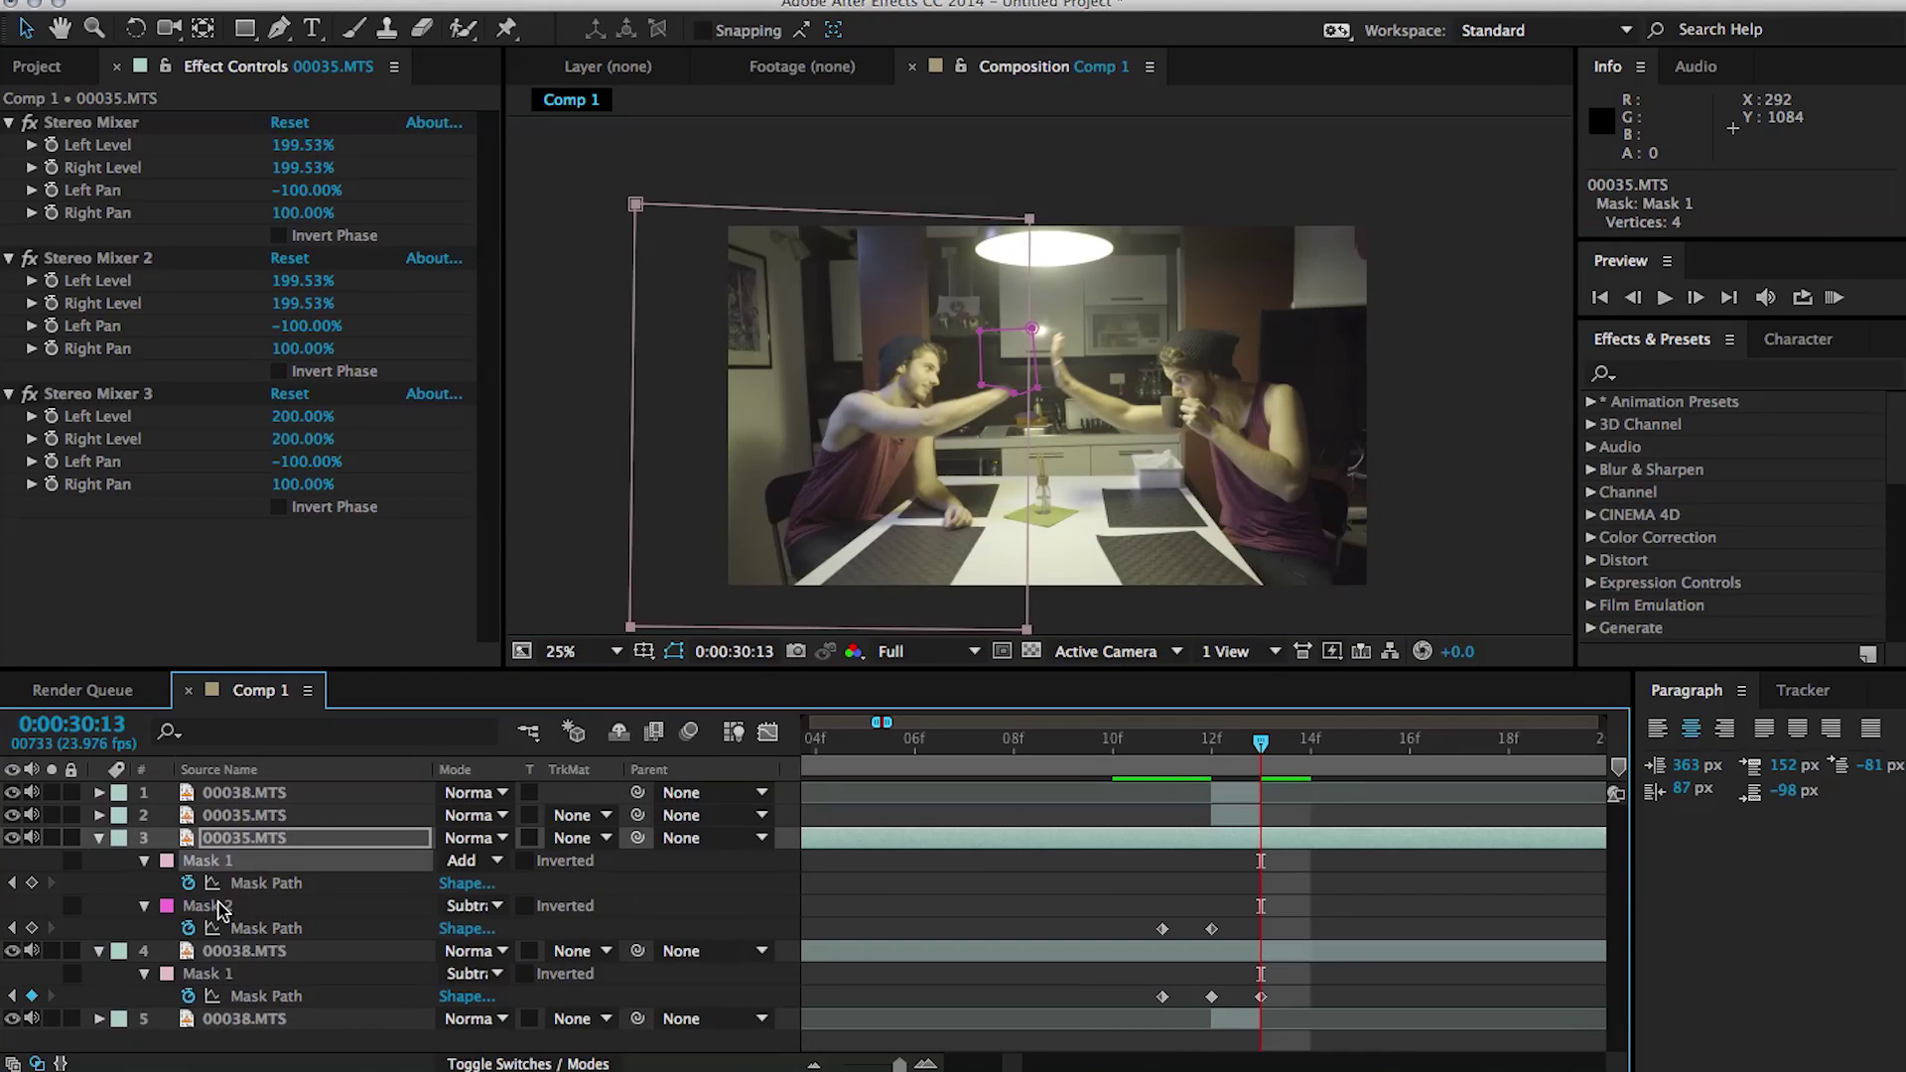
left_click(218, 906)
key("super+v")
scroll(968, 417, "up", 2)
Step through the frames around 0:00:30:12 and preview the high-five playback.
key("Page_Up")
key("Page_Up")
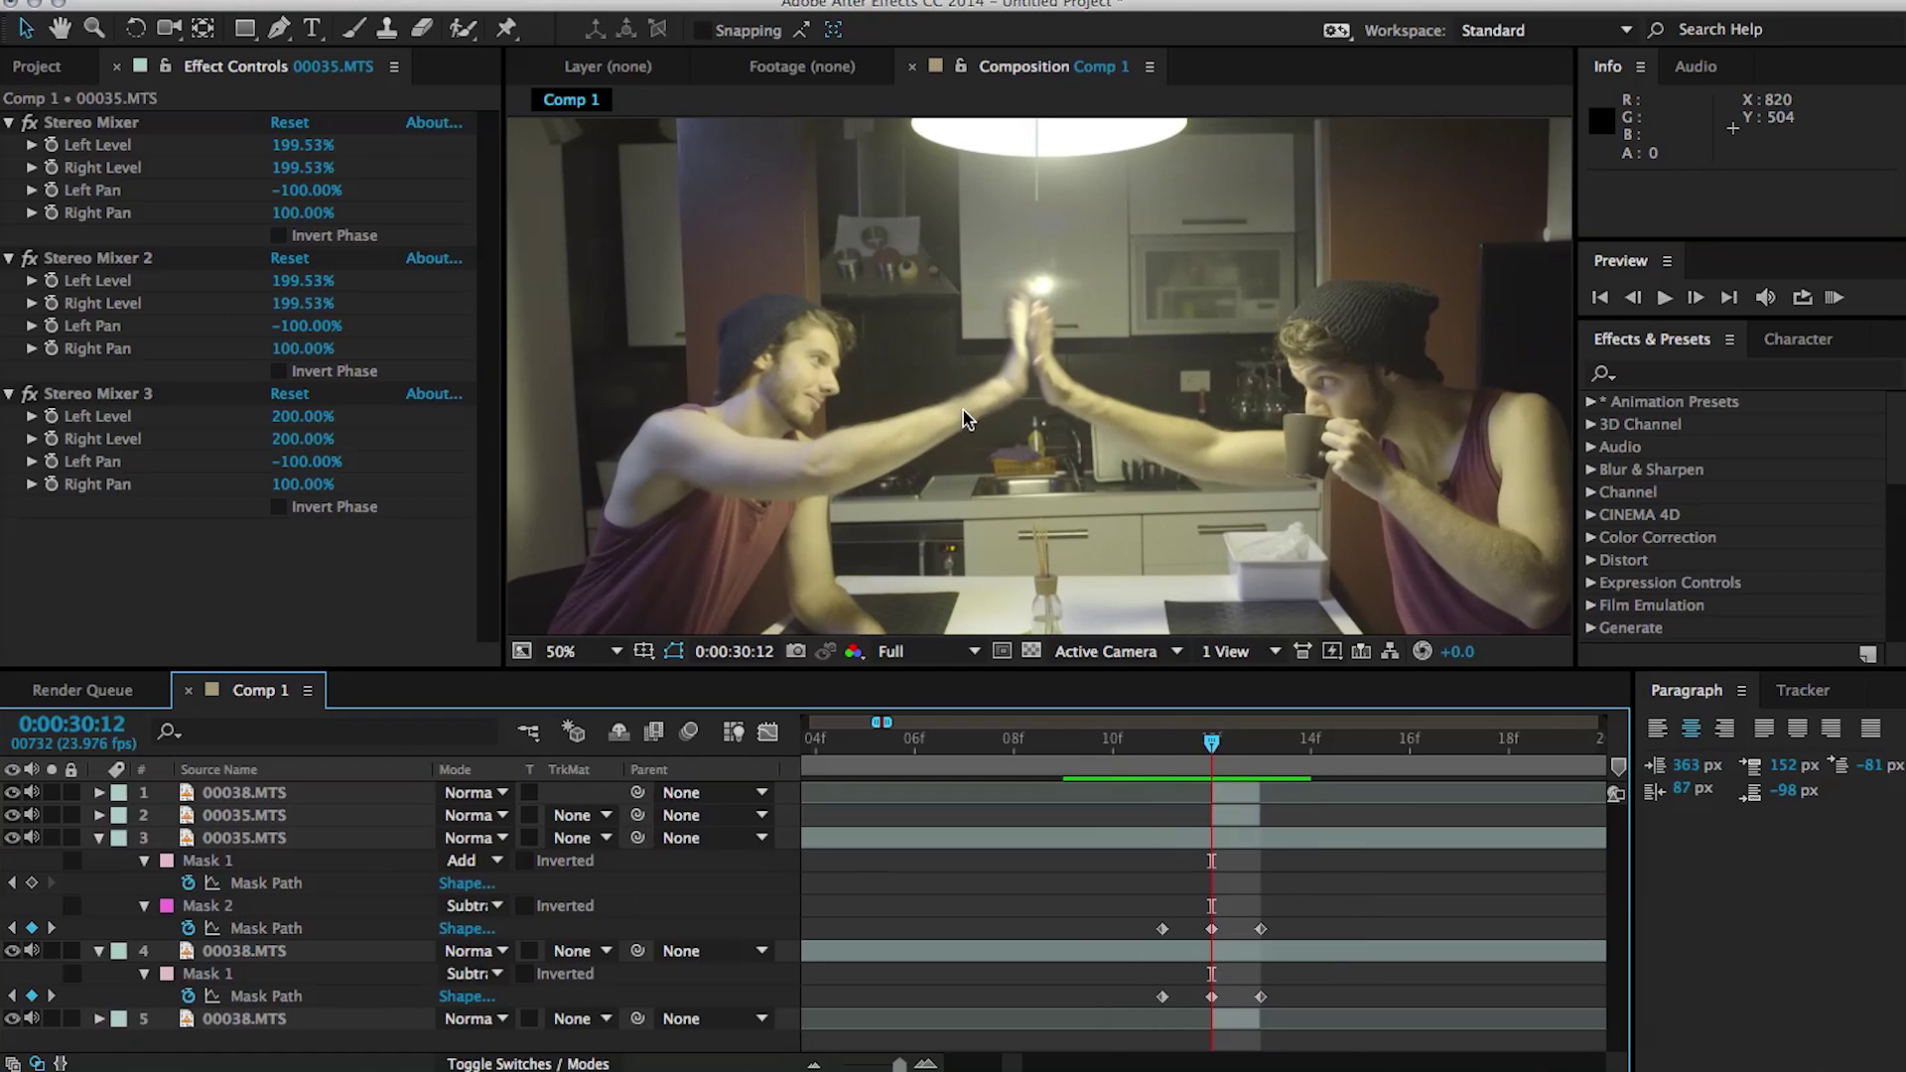
key("Page_Down")
key("Page_Down")
key("Page_Down")
key("Page_Down")
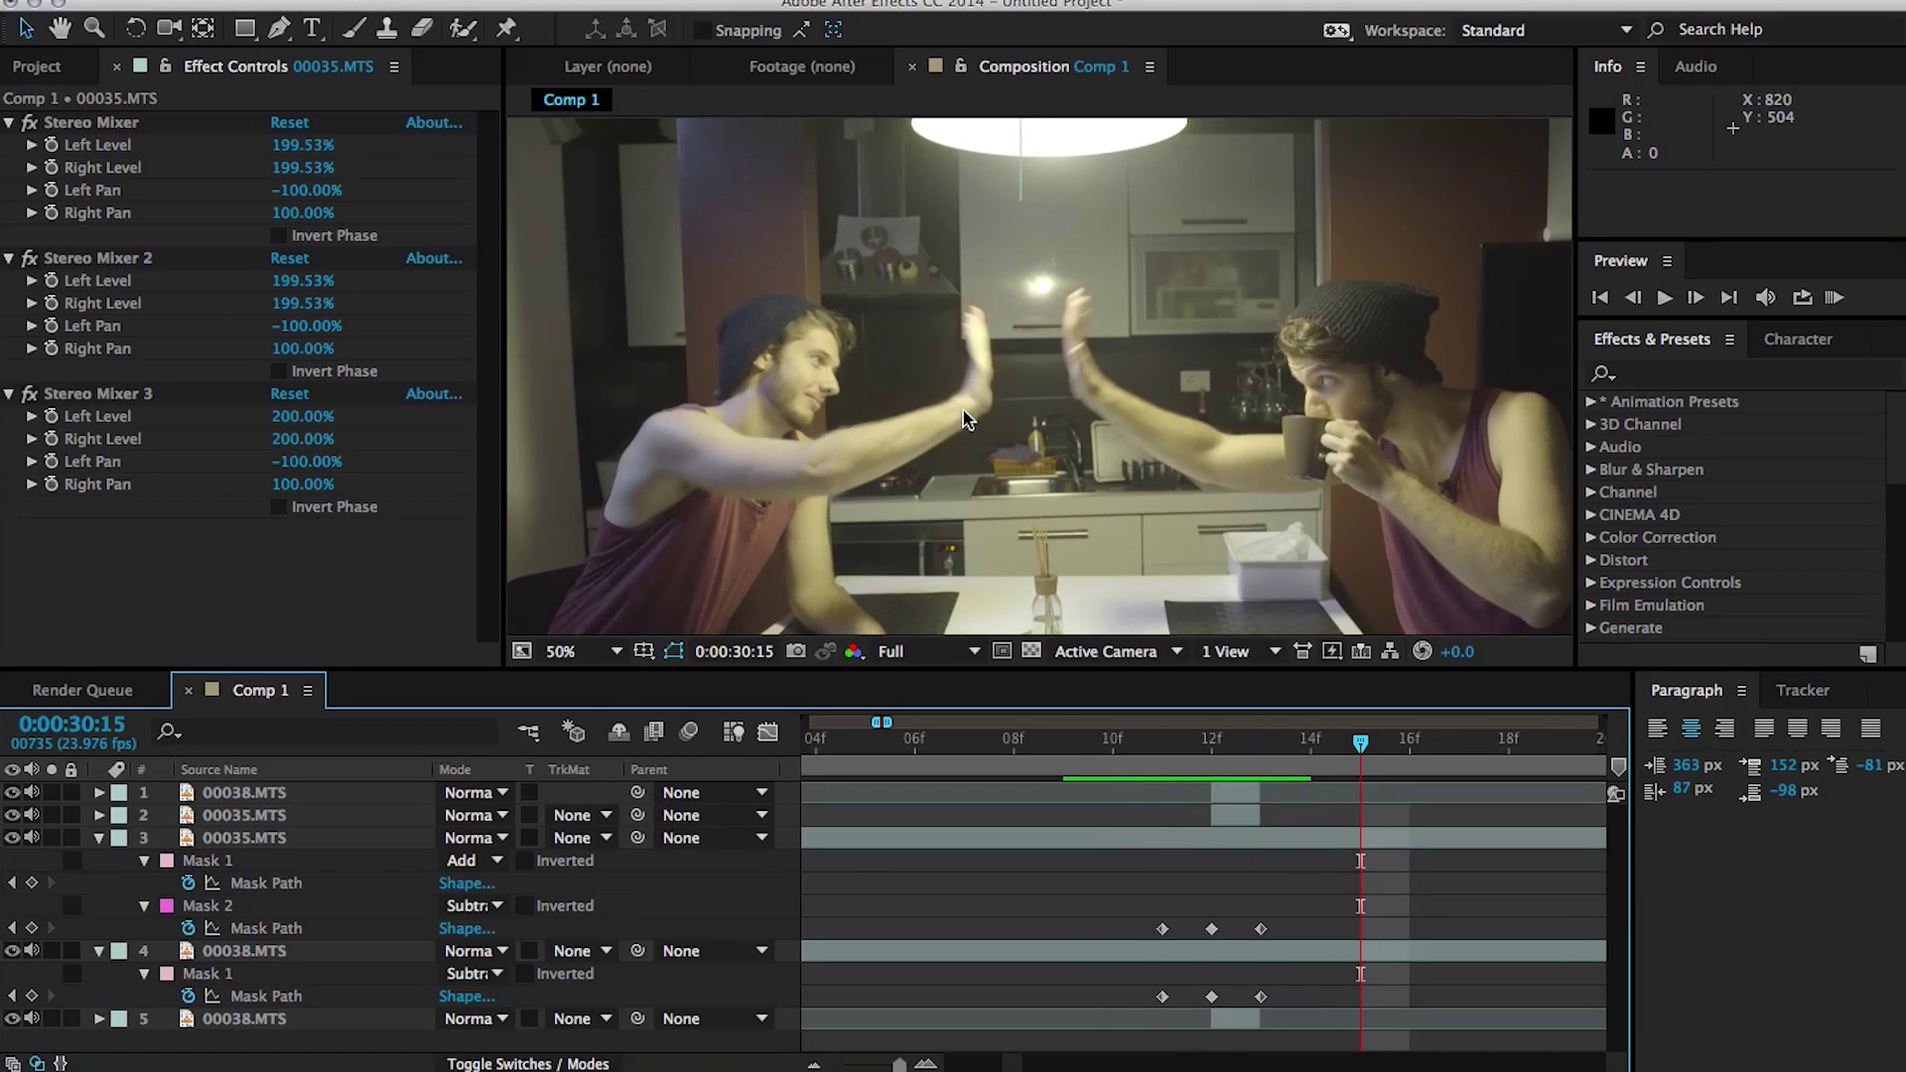
key("Page_Up")
key("Page_Up")
key("Page_Up")
key("Page_Up")
key("Page_Up")
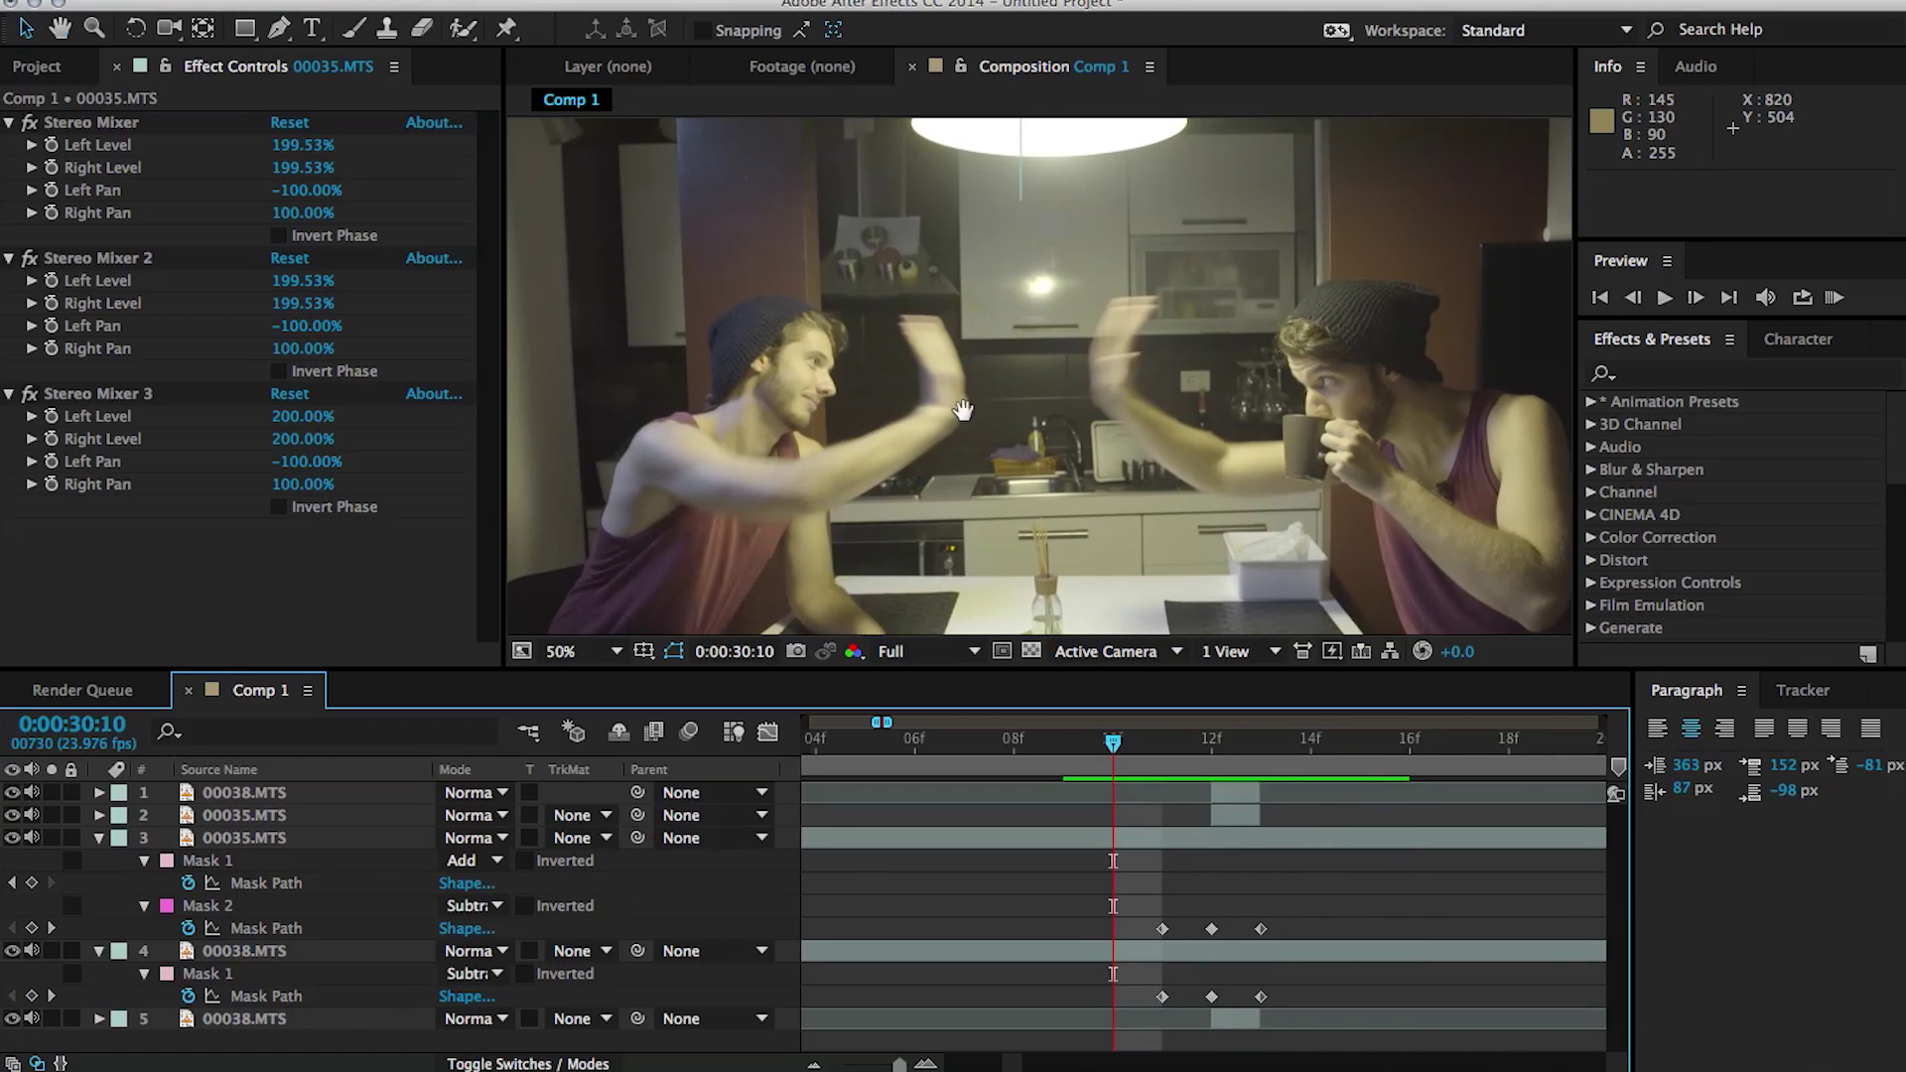
key("space")
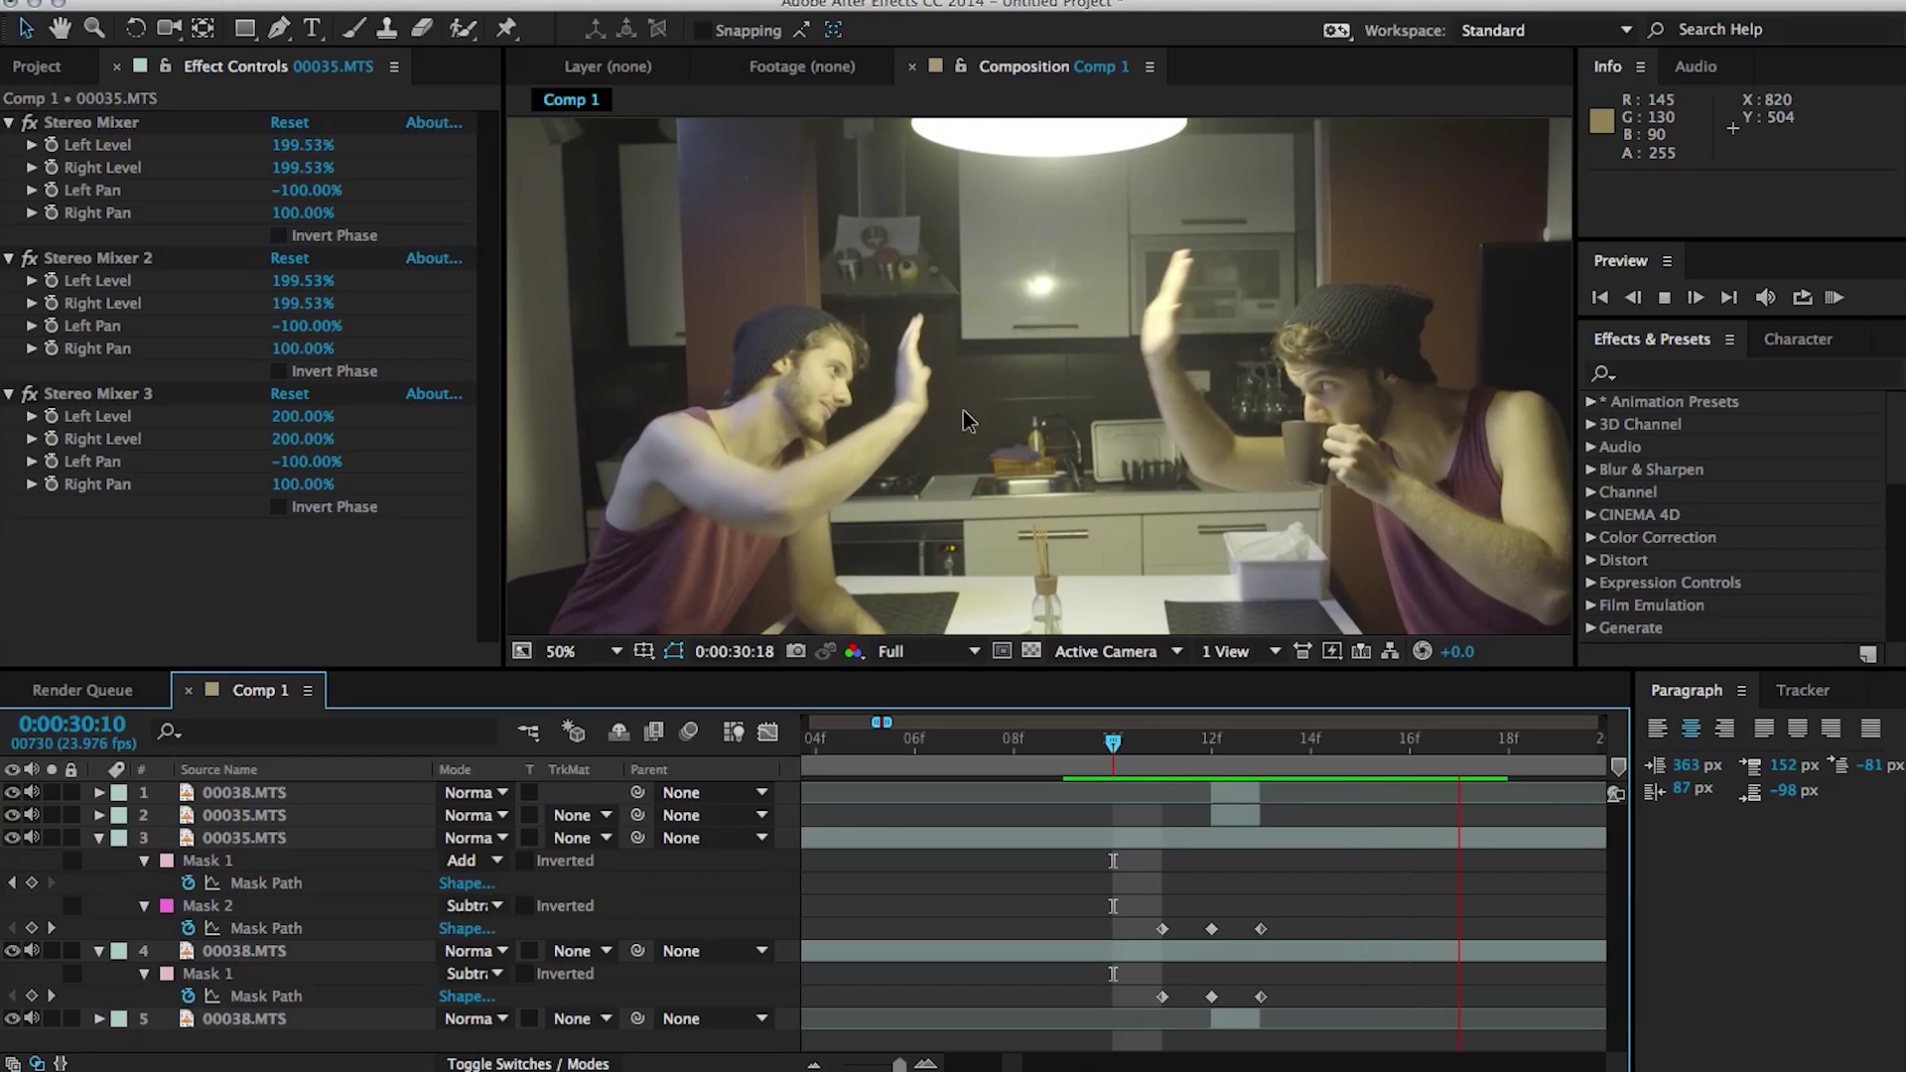
left_click(1836, 298)
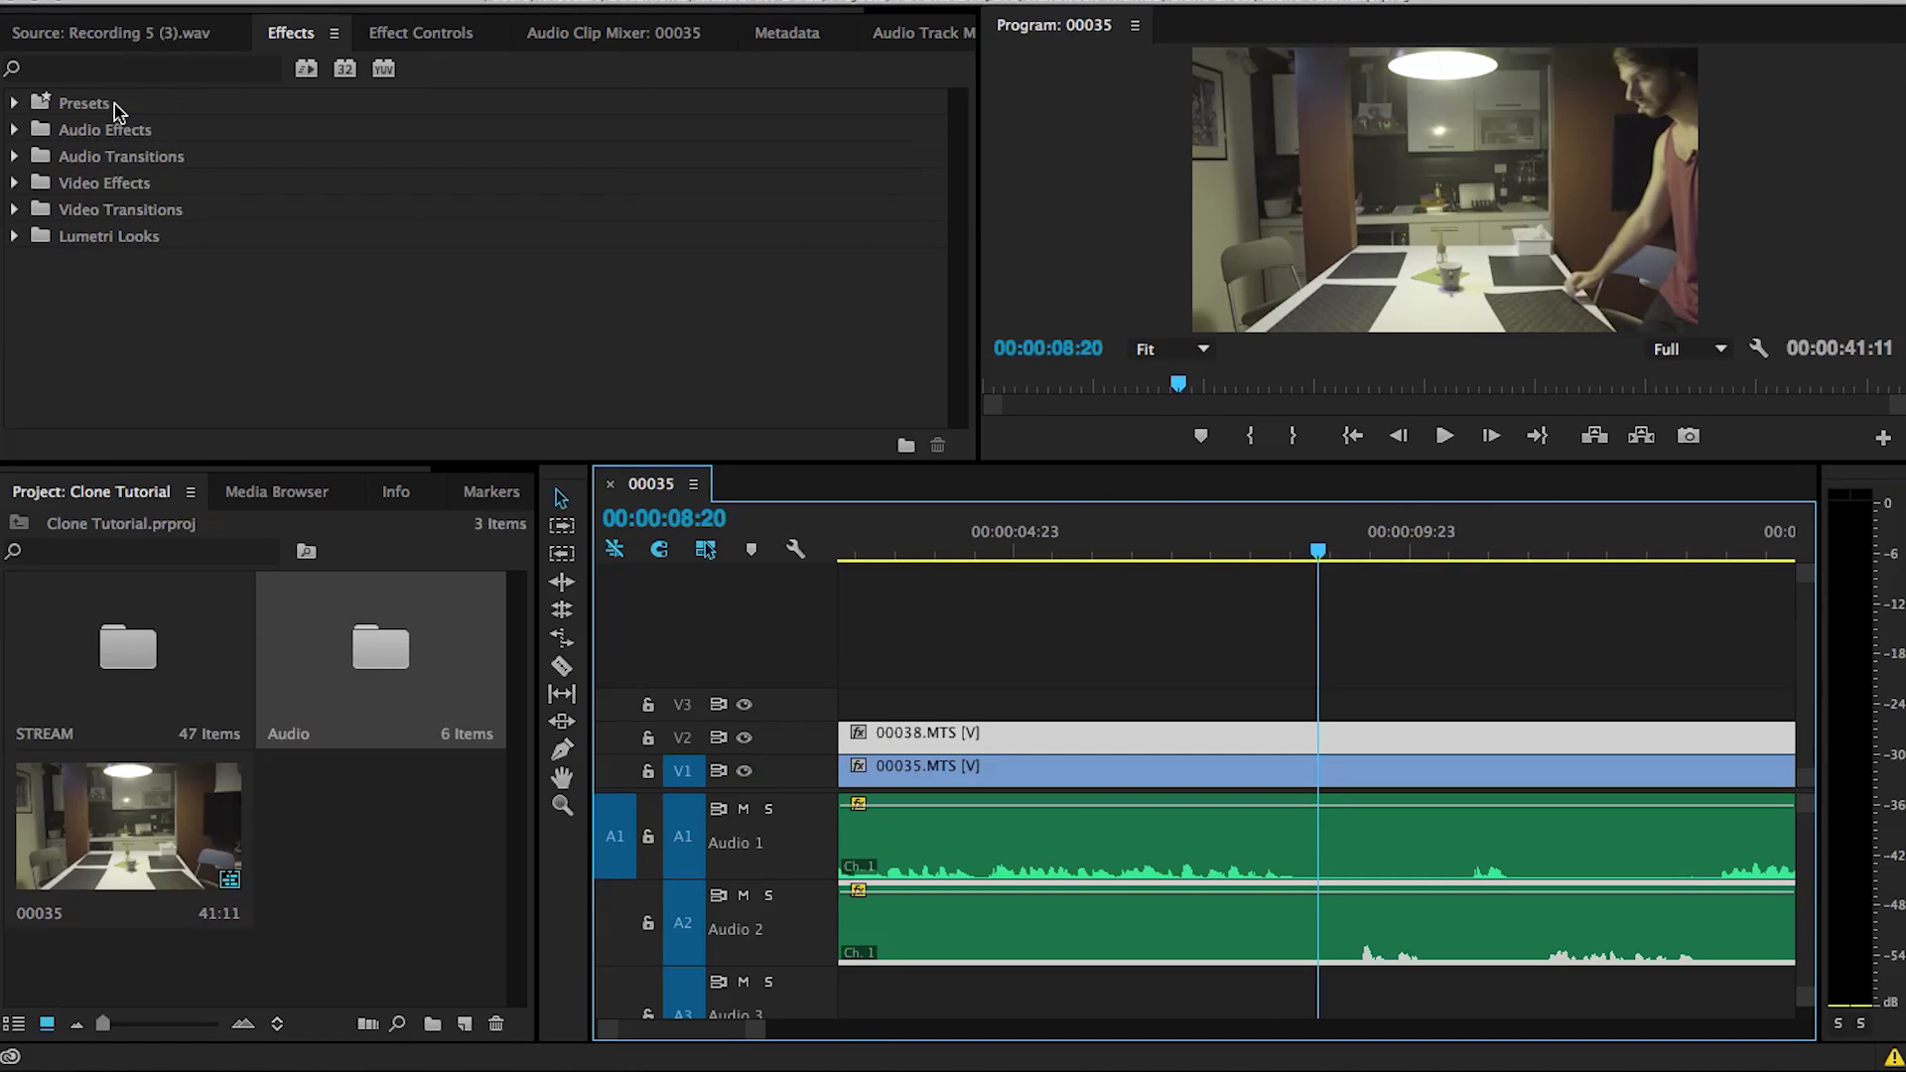
Switch to Premiere Pro, apply the Crop effect to the upper 00038.MTS clip on V2 and crop its left side by 46%.
left_click(106, 73)
type("crop")
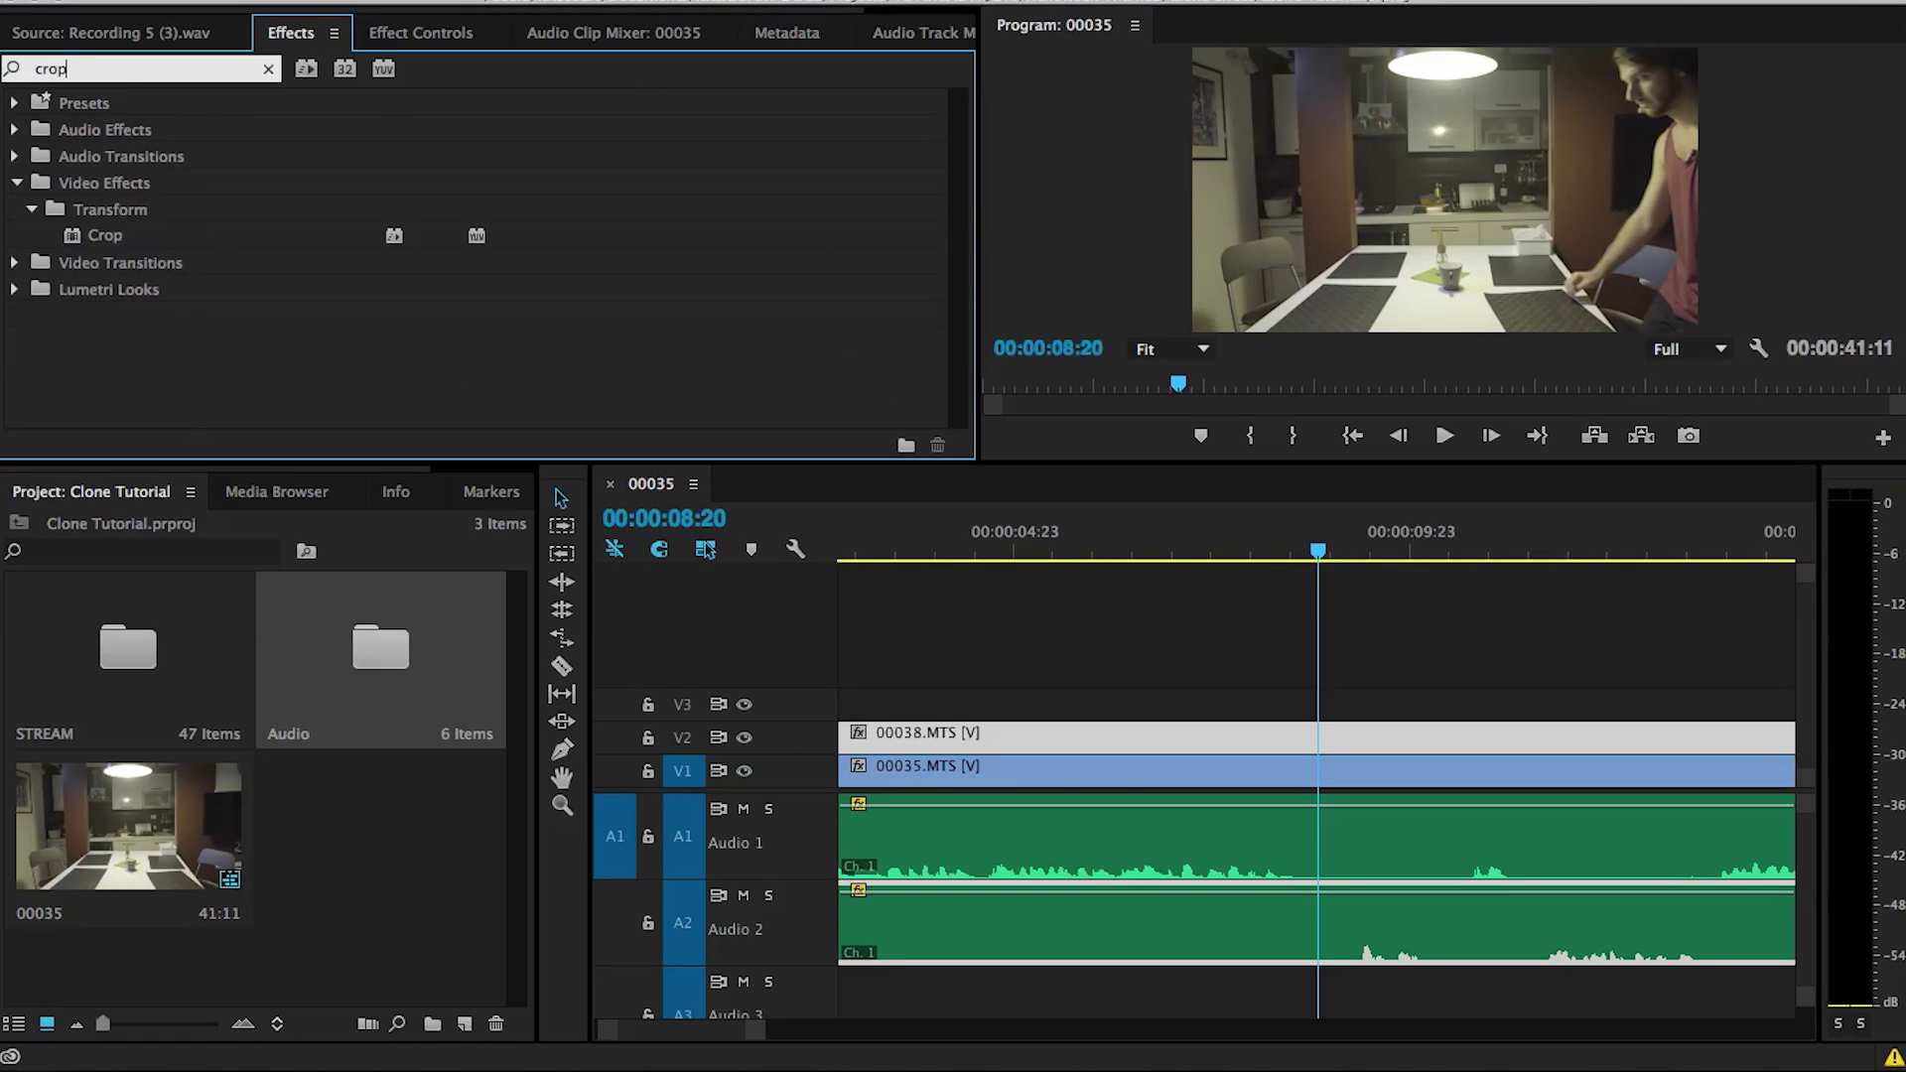
left_click_drag(127, 239, 1049, 740)
left_click(422, 35)
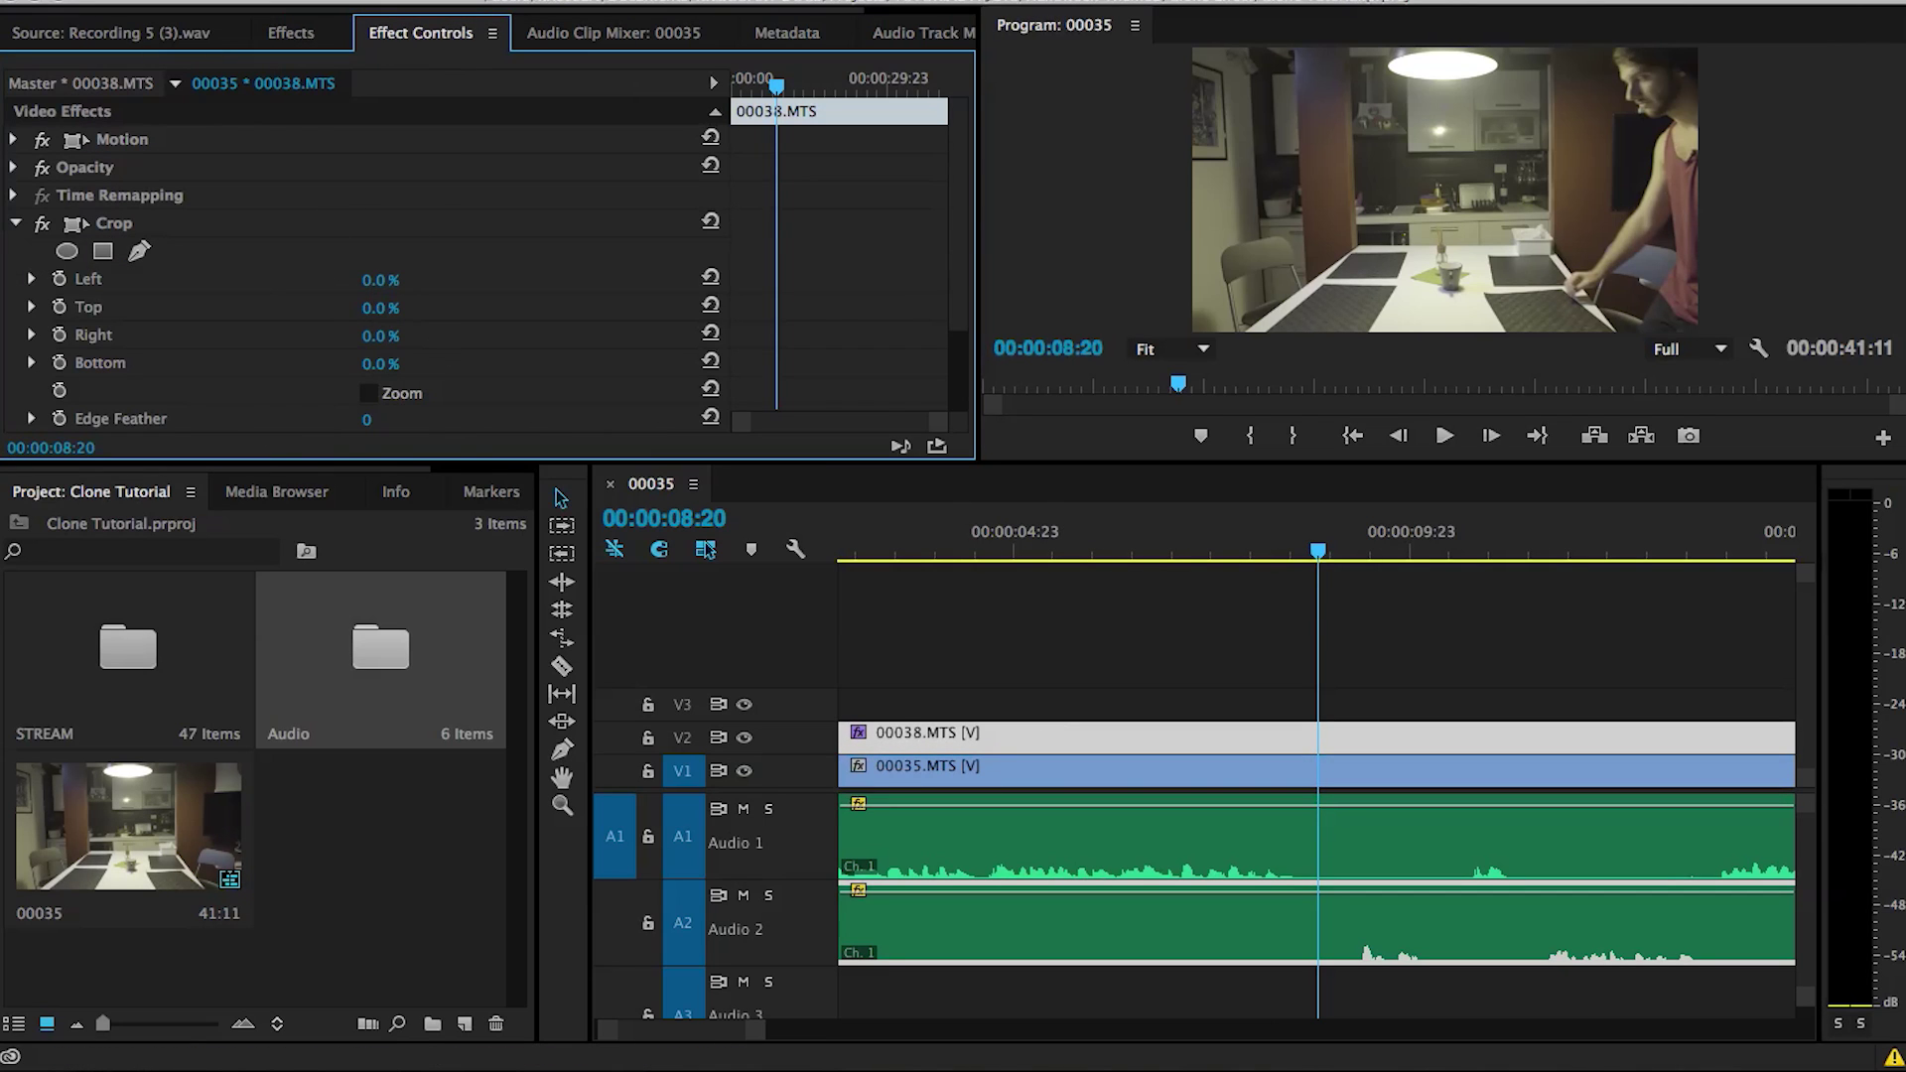
left_click_drag(380, 280, 413, 280)
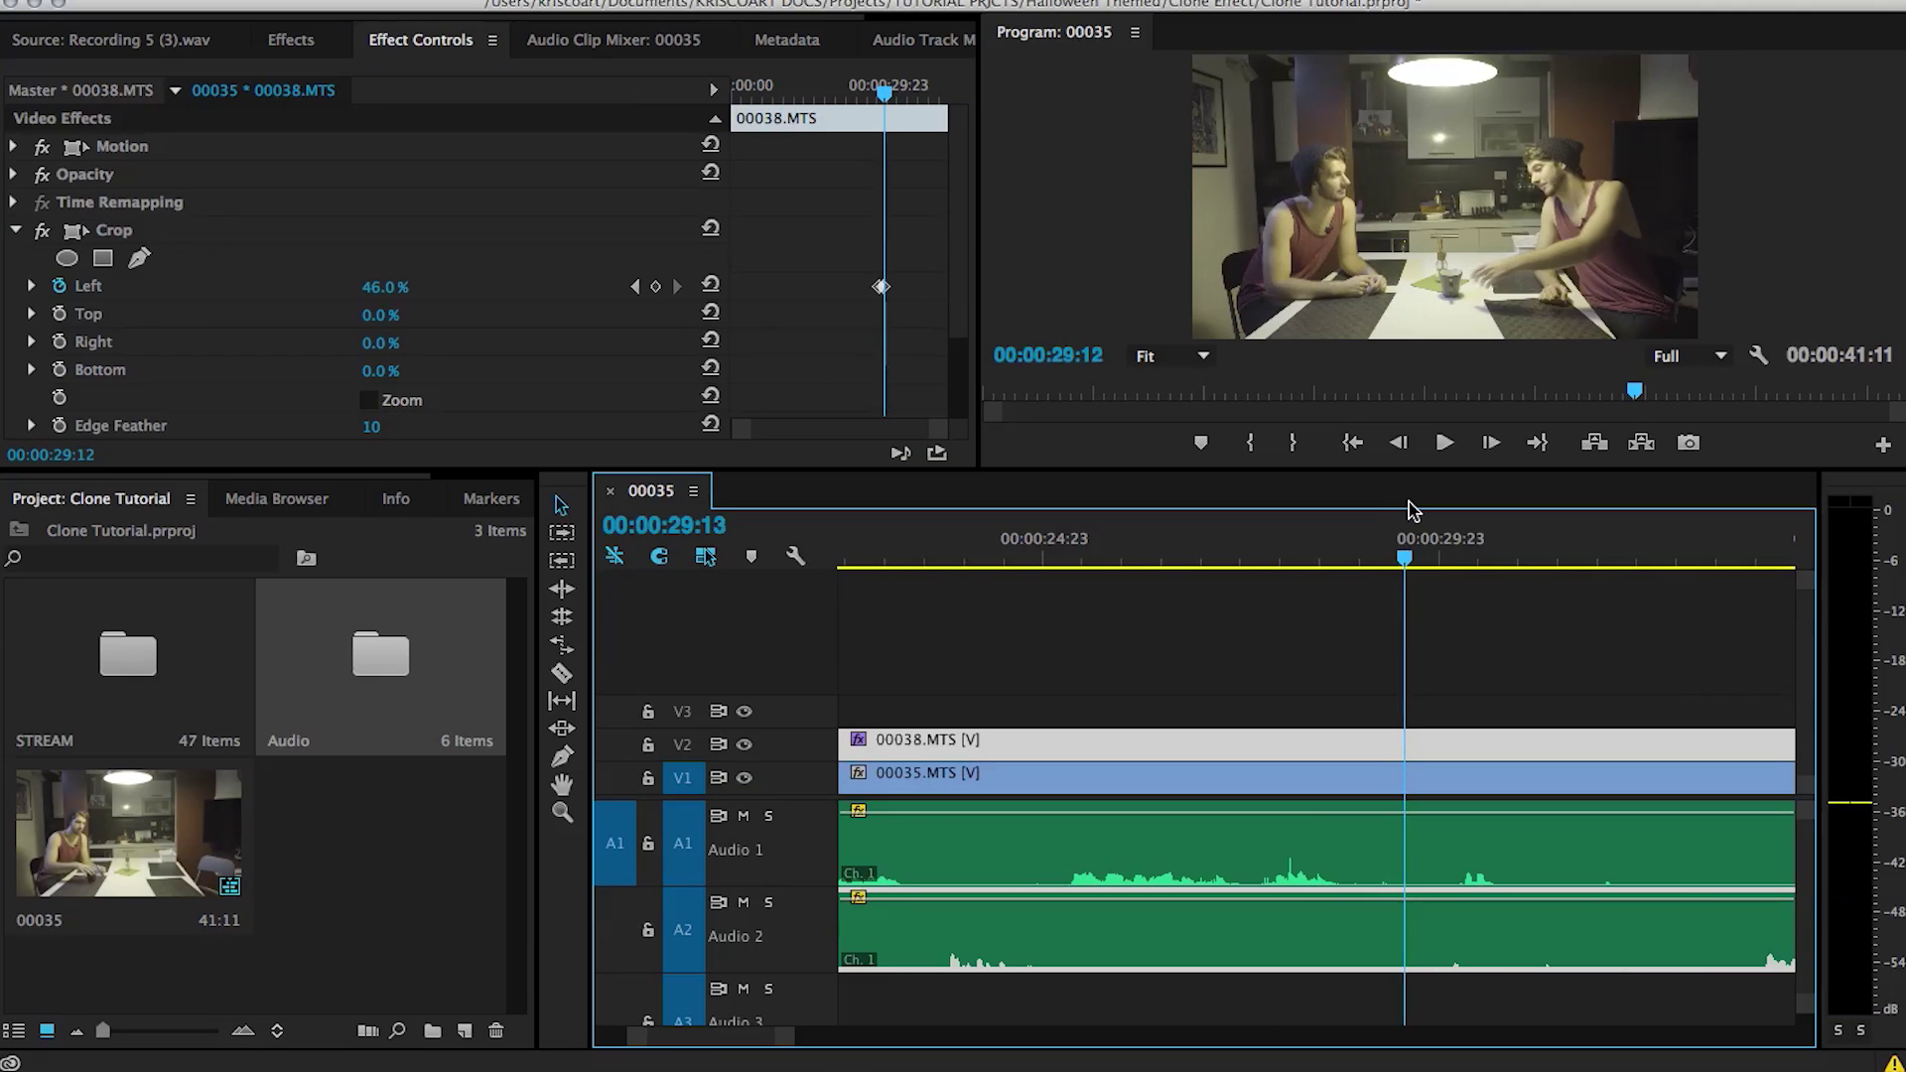
Split the 00038.MTS clip on V2 at 0:00:29:14 and again at 0:00:31:19 to isolate the high-five section.
key("c")
left_click(1412, 743)
scroll(1420, 740, "right", 2)
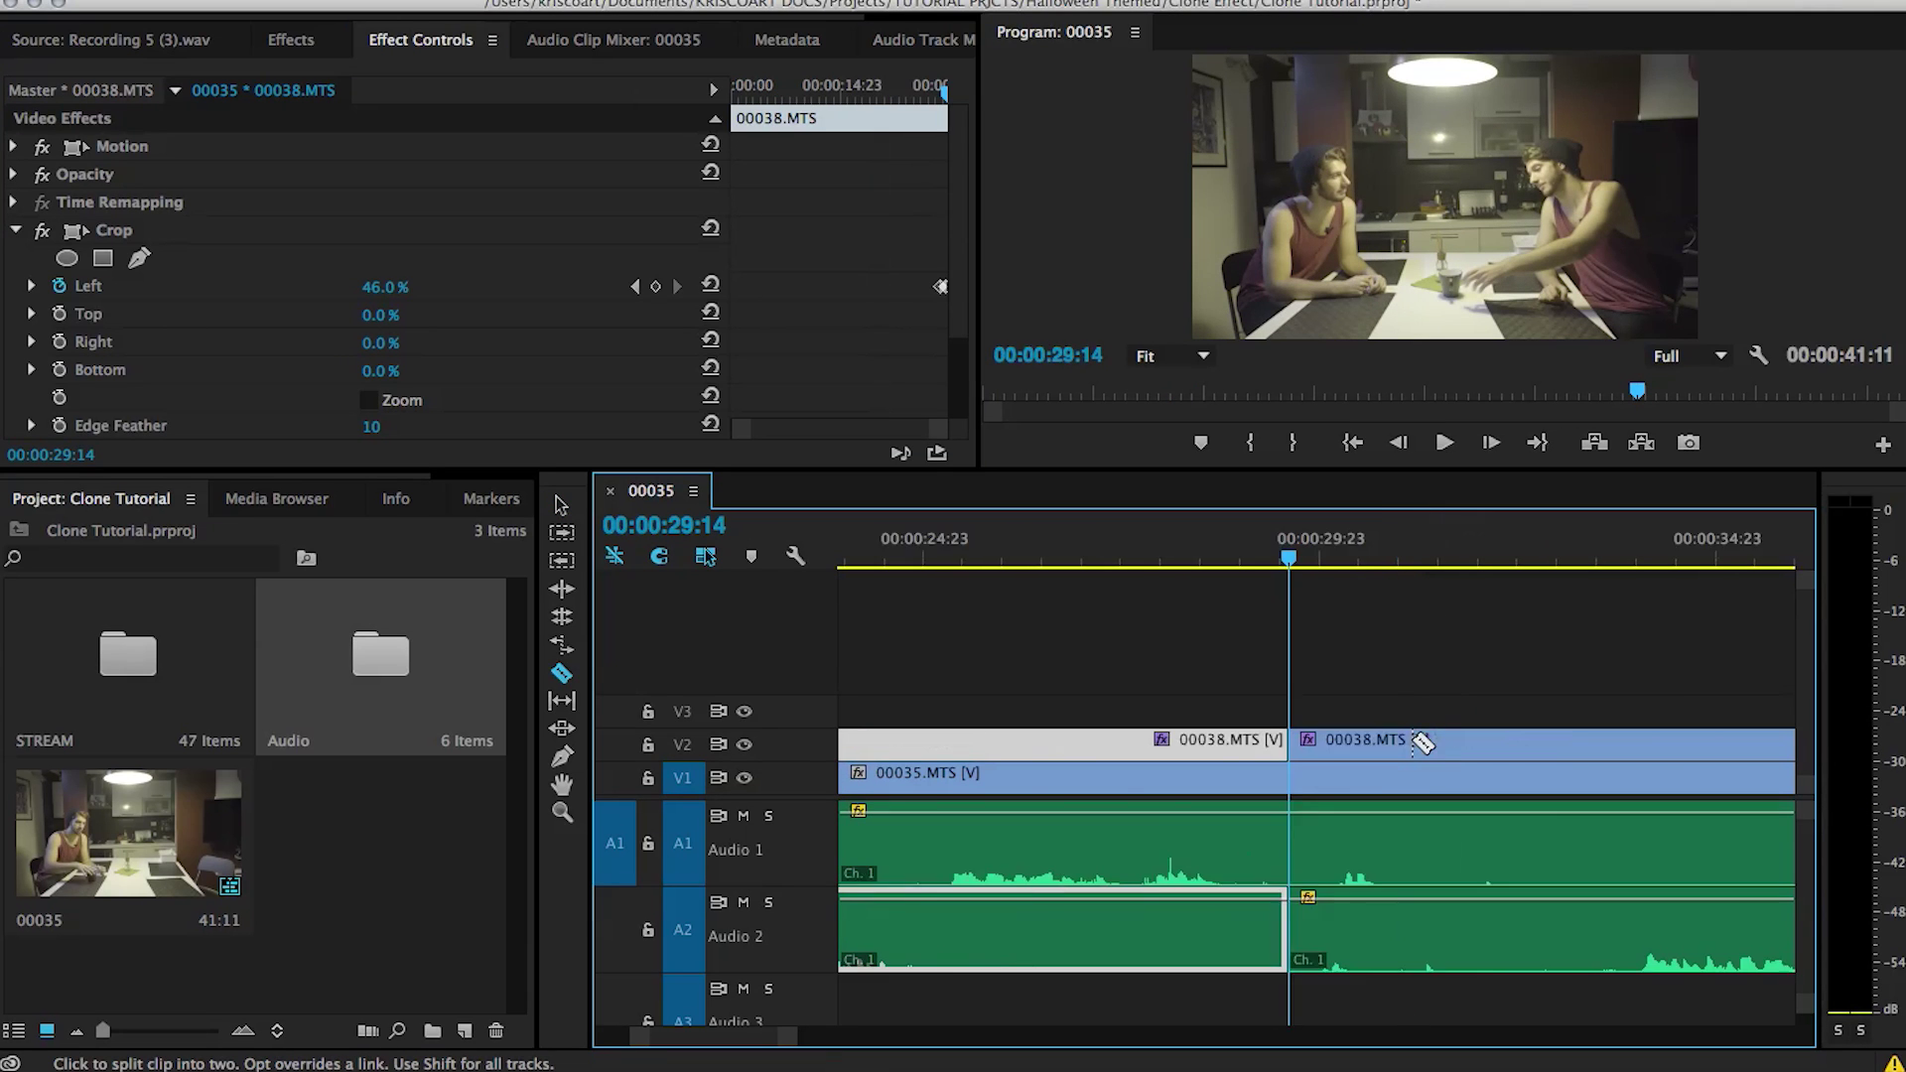
key("v")
left_click_drag(1174, 562, 1345, 562)
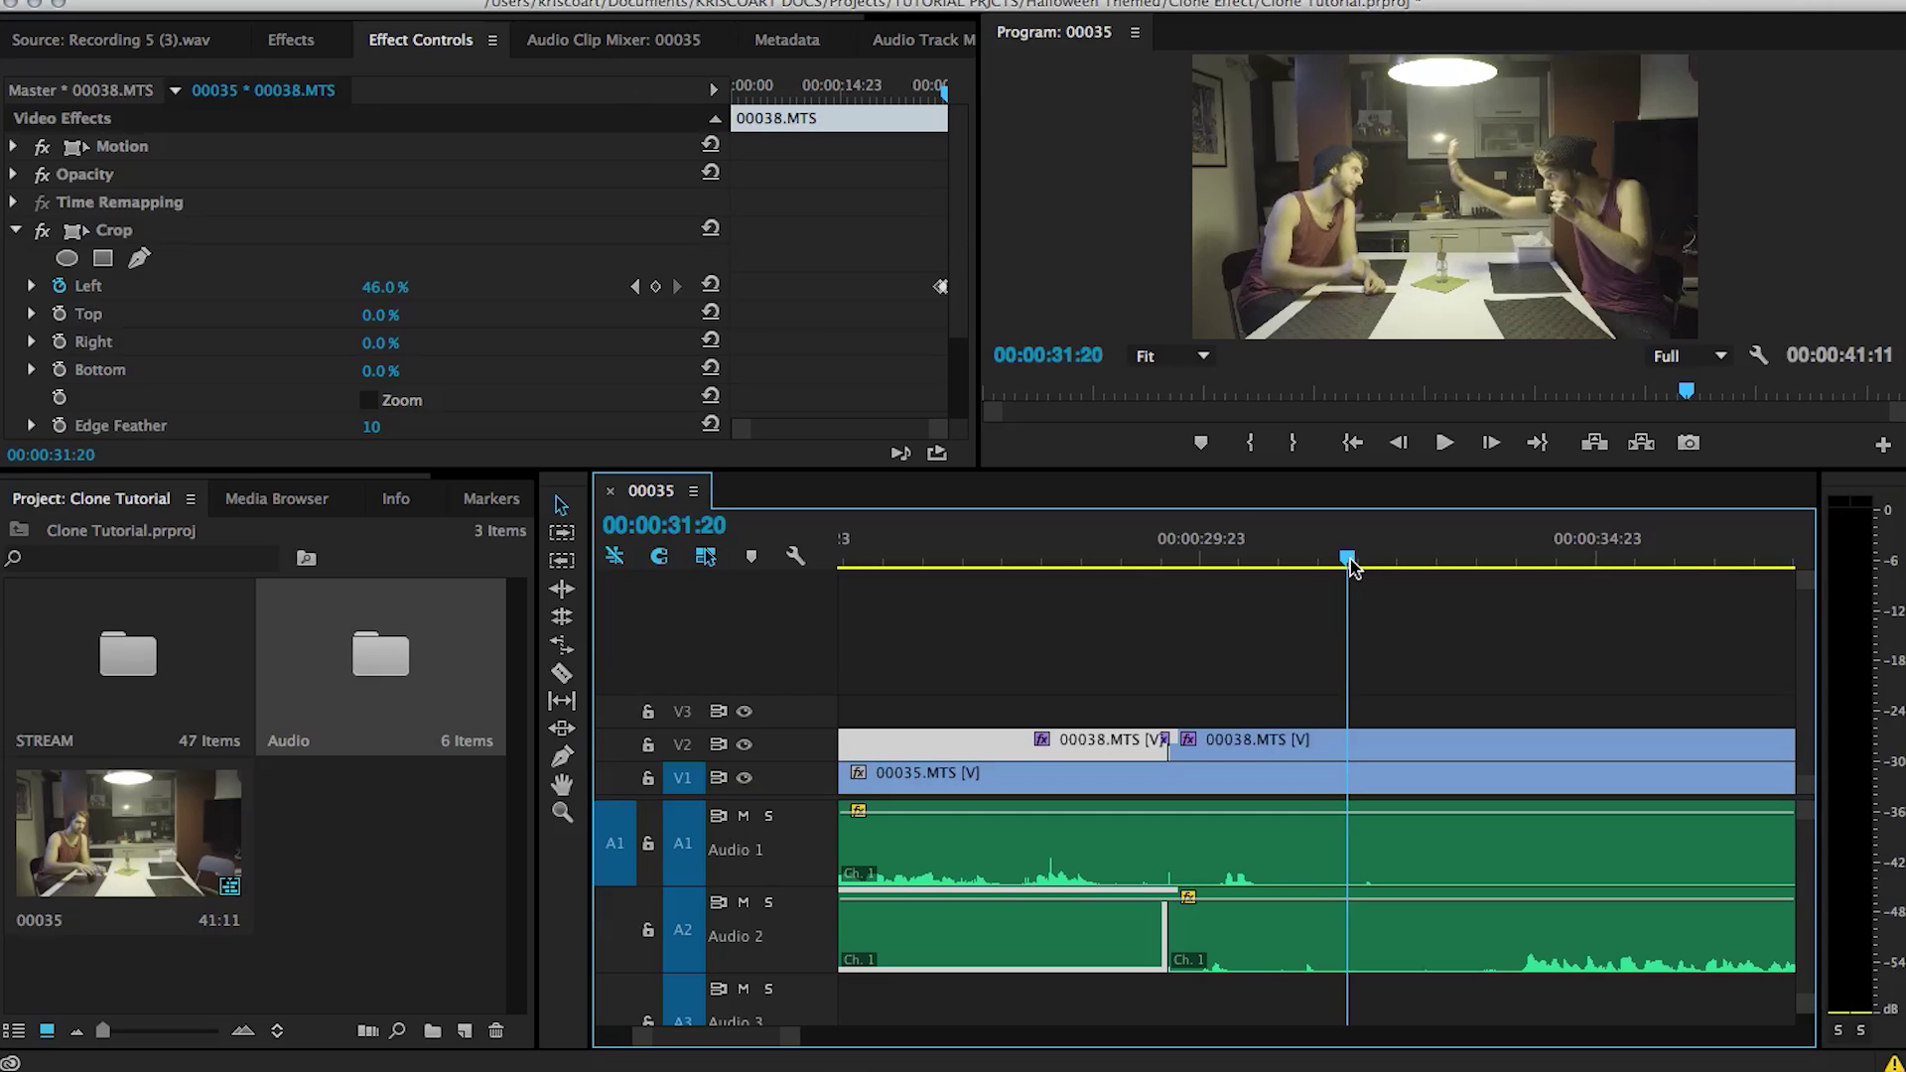
left_click_drag(1350, 566, 1346, 566)
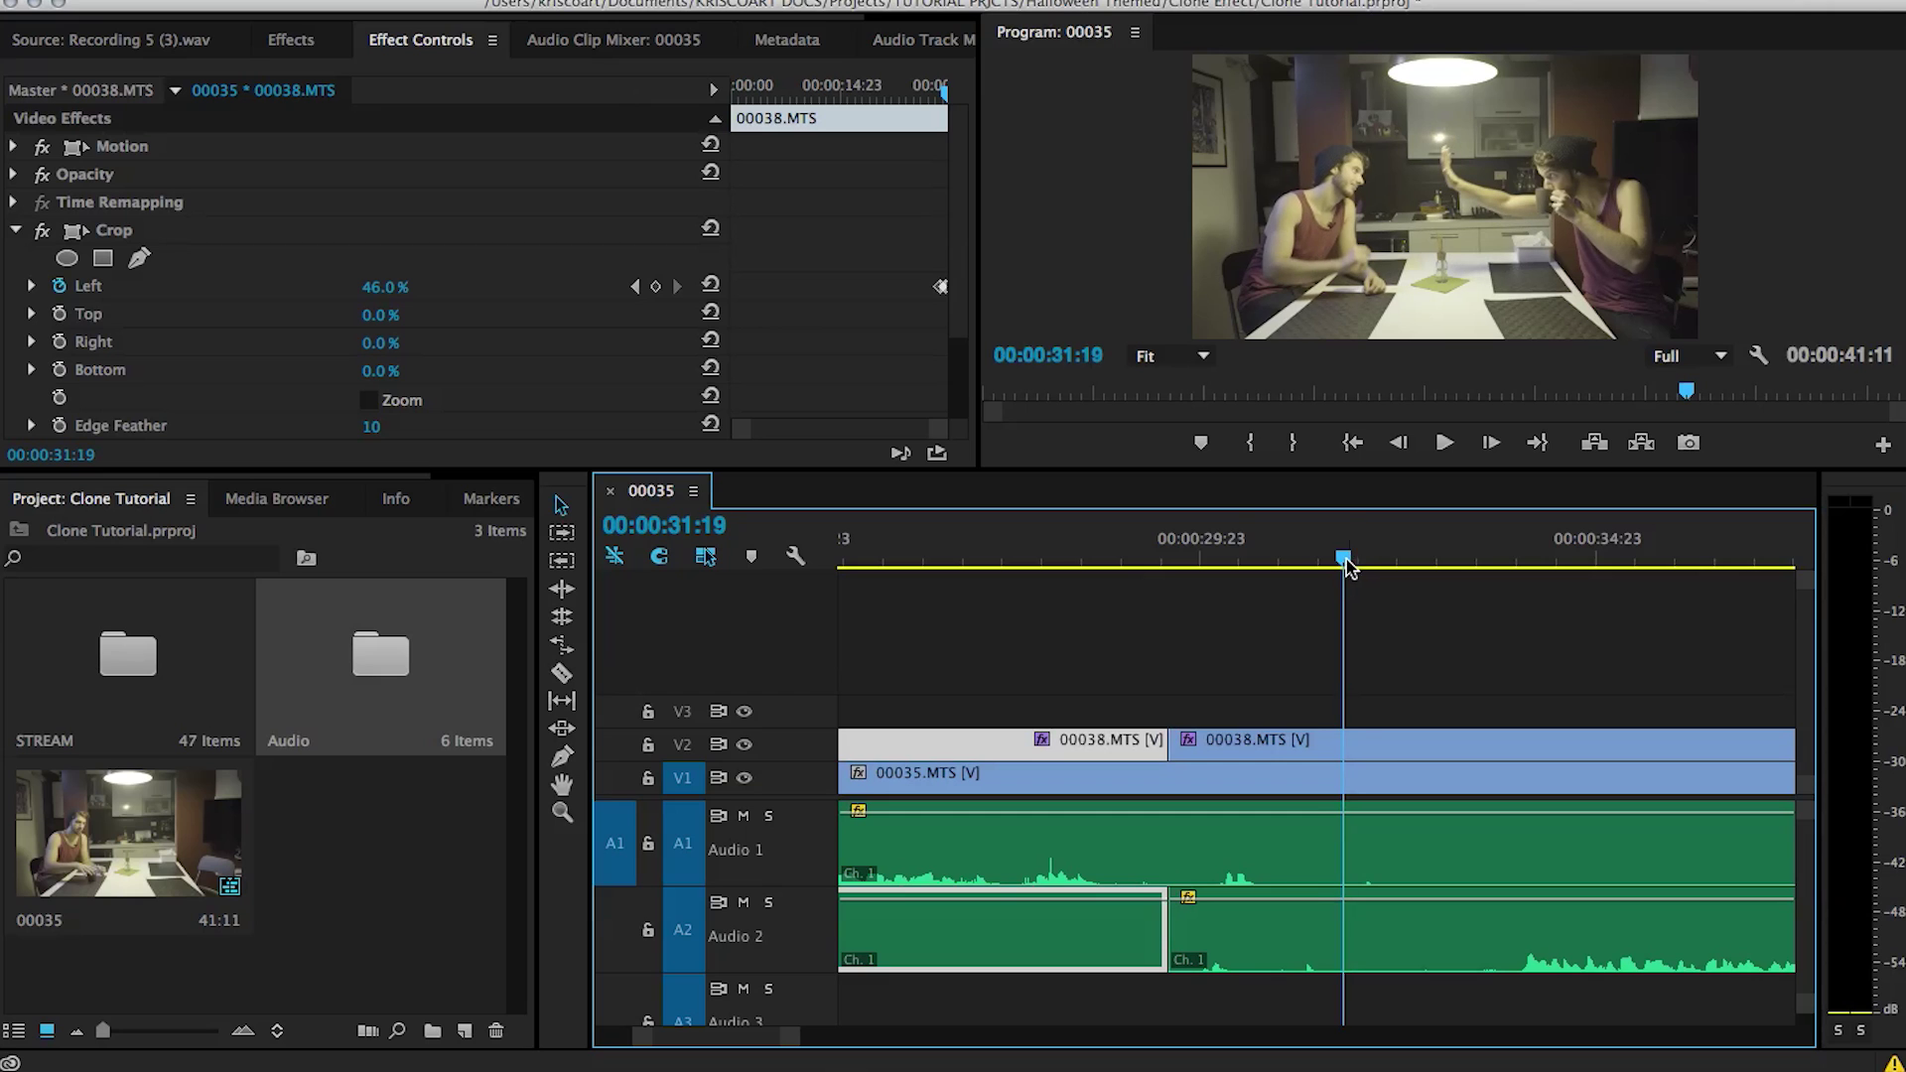
Set the speed of the middle 00038.MTS segment to 130% and move the following segment against its end to close the gap.
right_click(1279, 751)
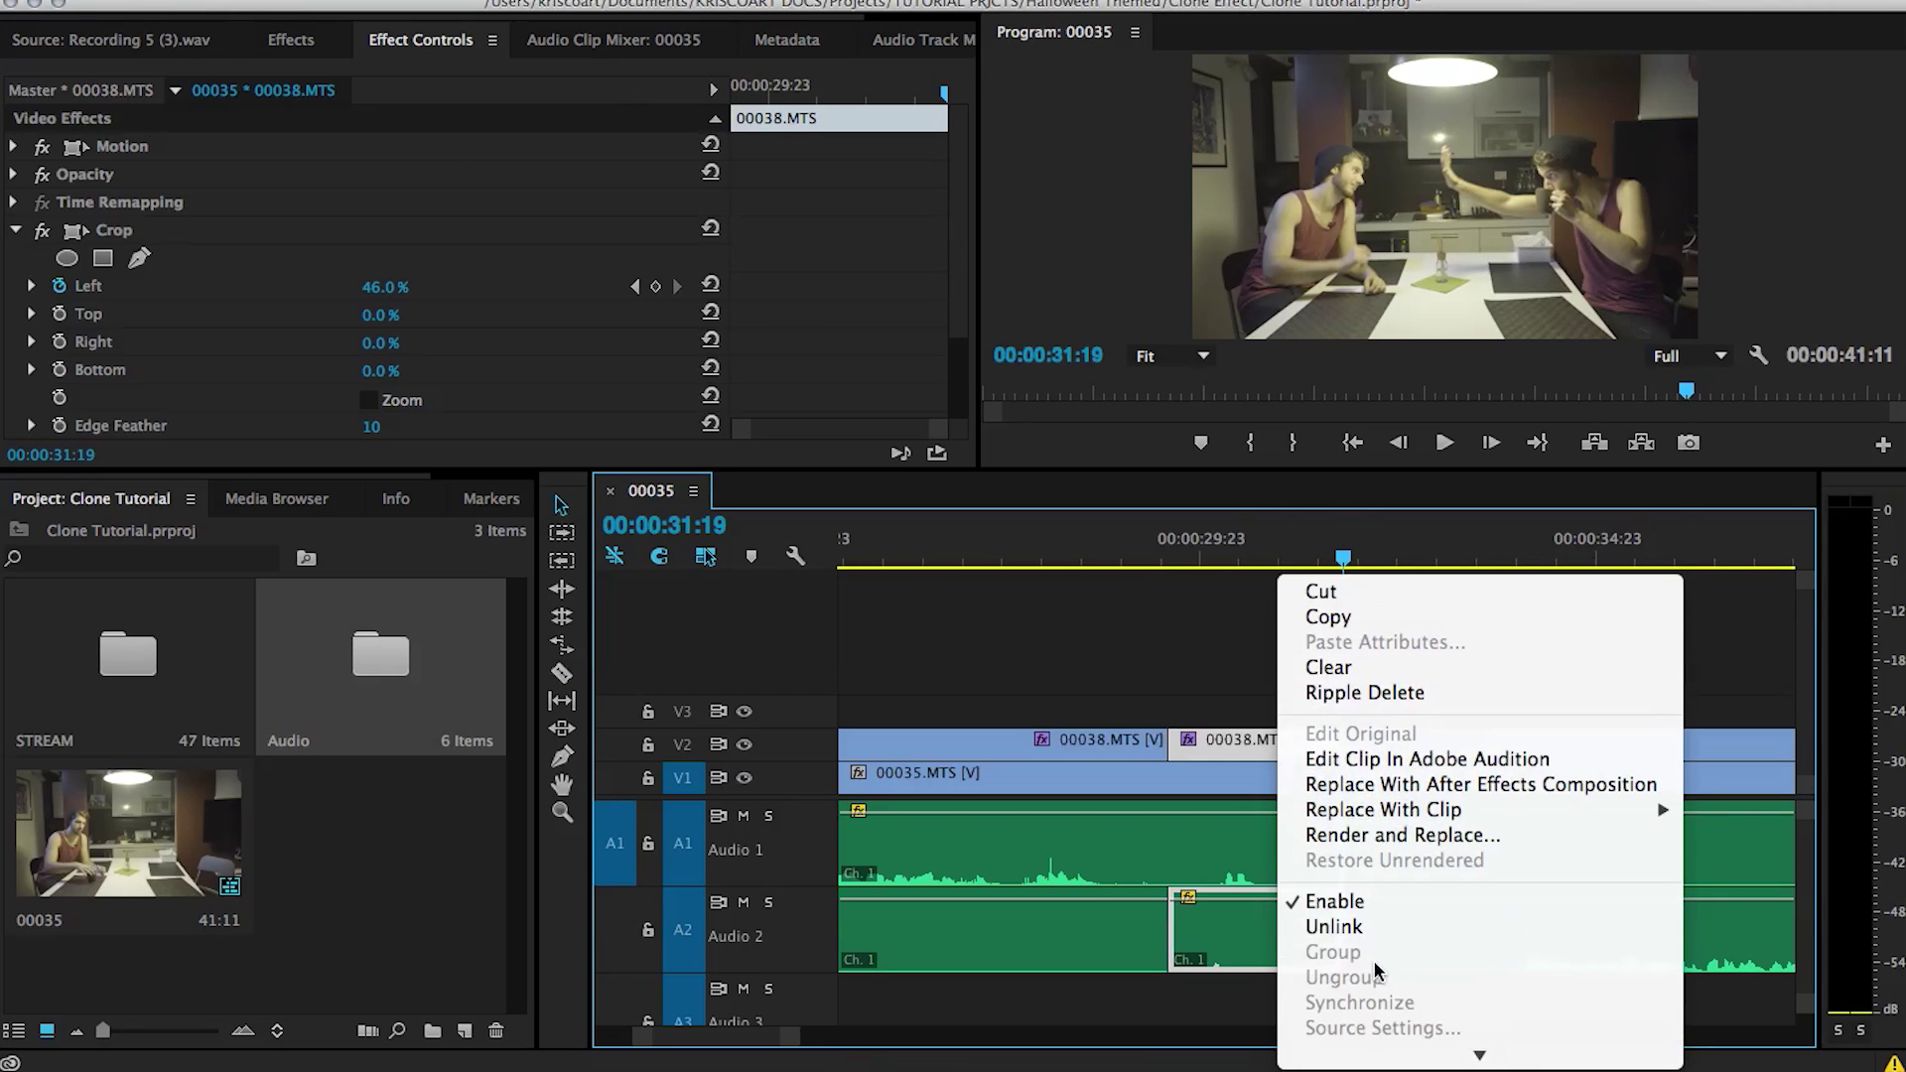
scroll(1378, 971, "down", 5)
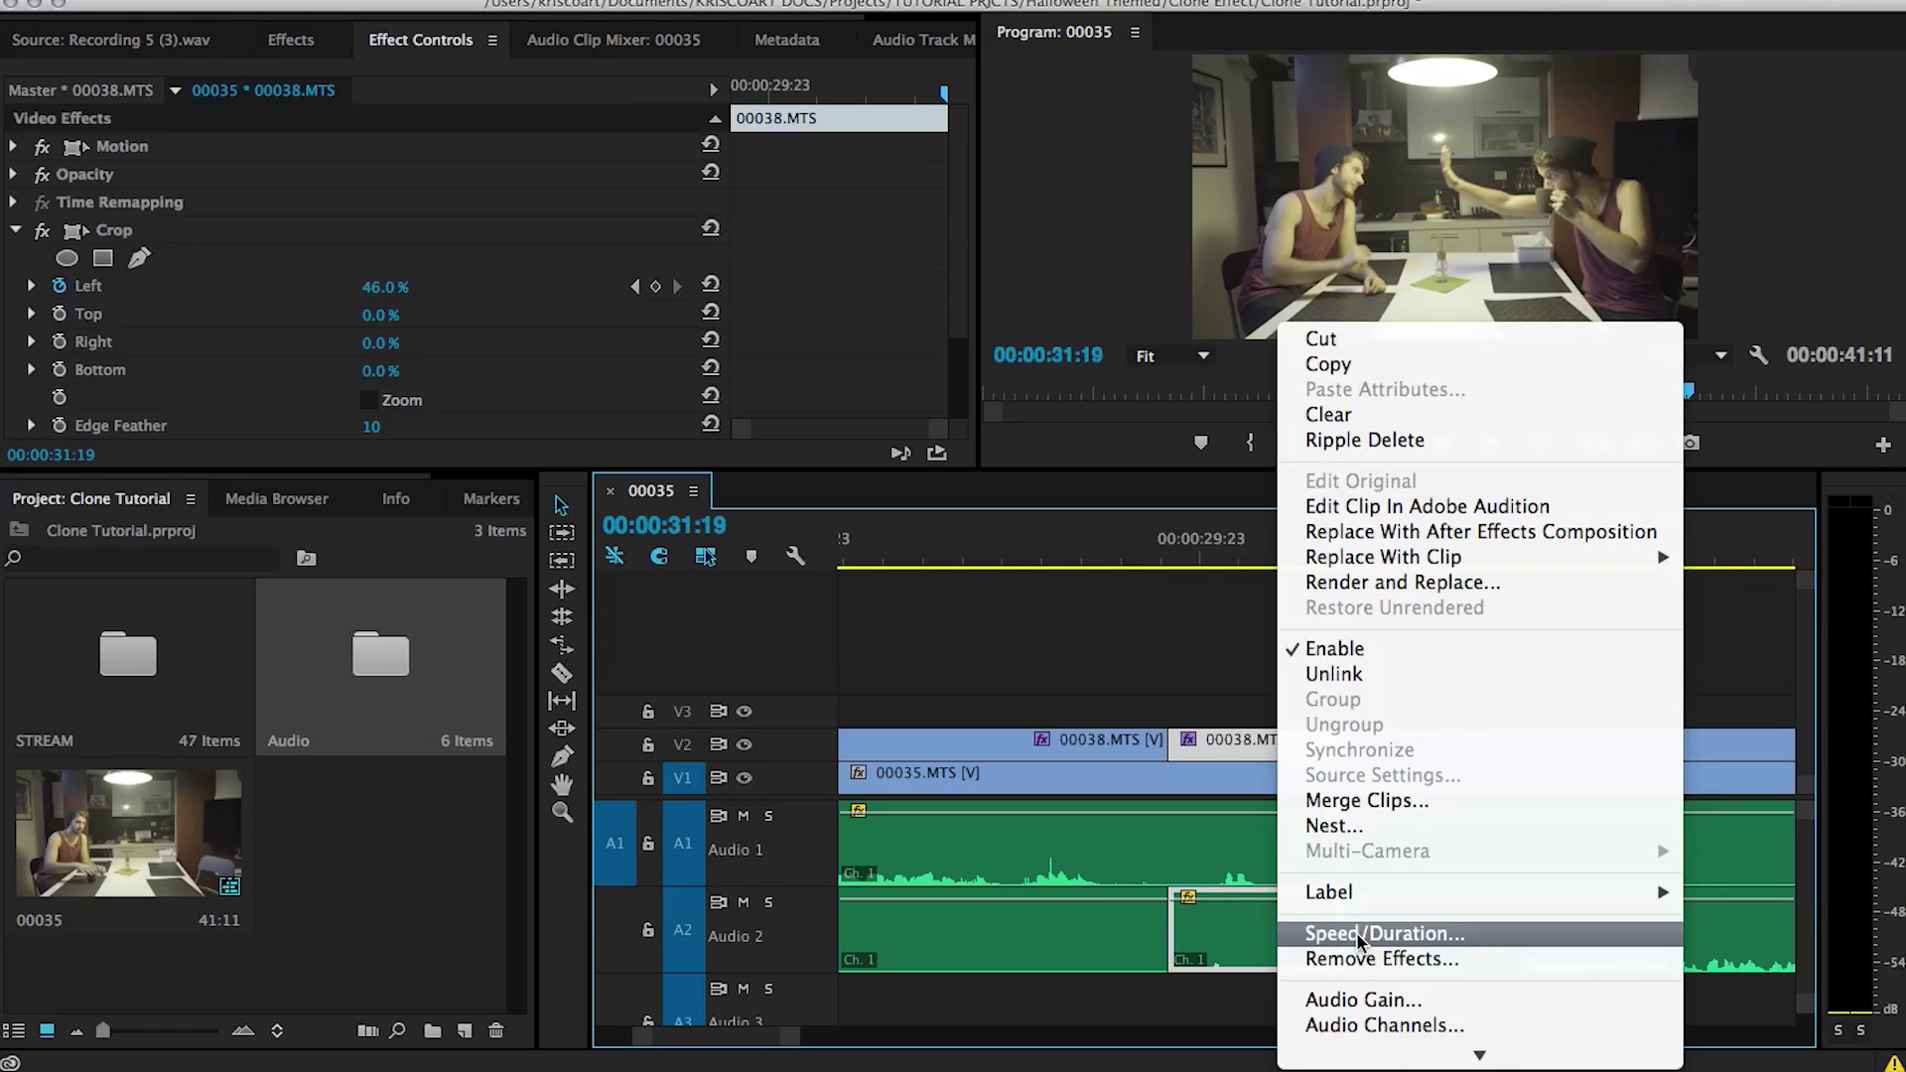
left_click(1360, 935)
type("1")
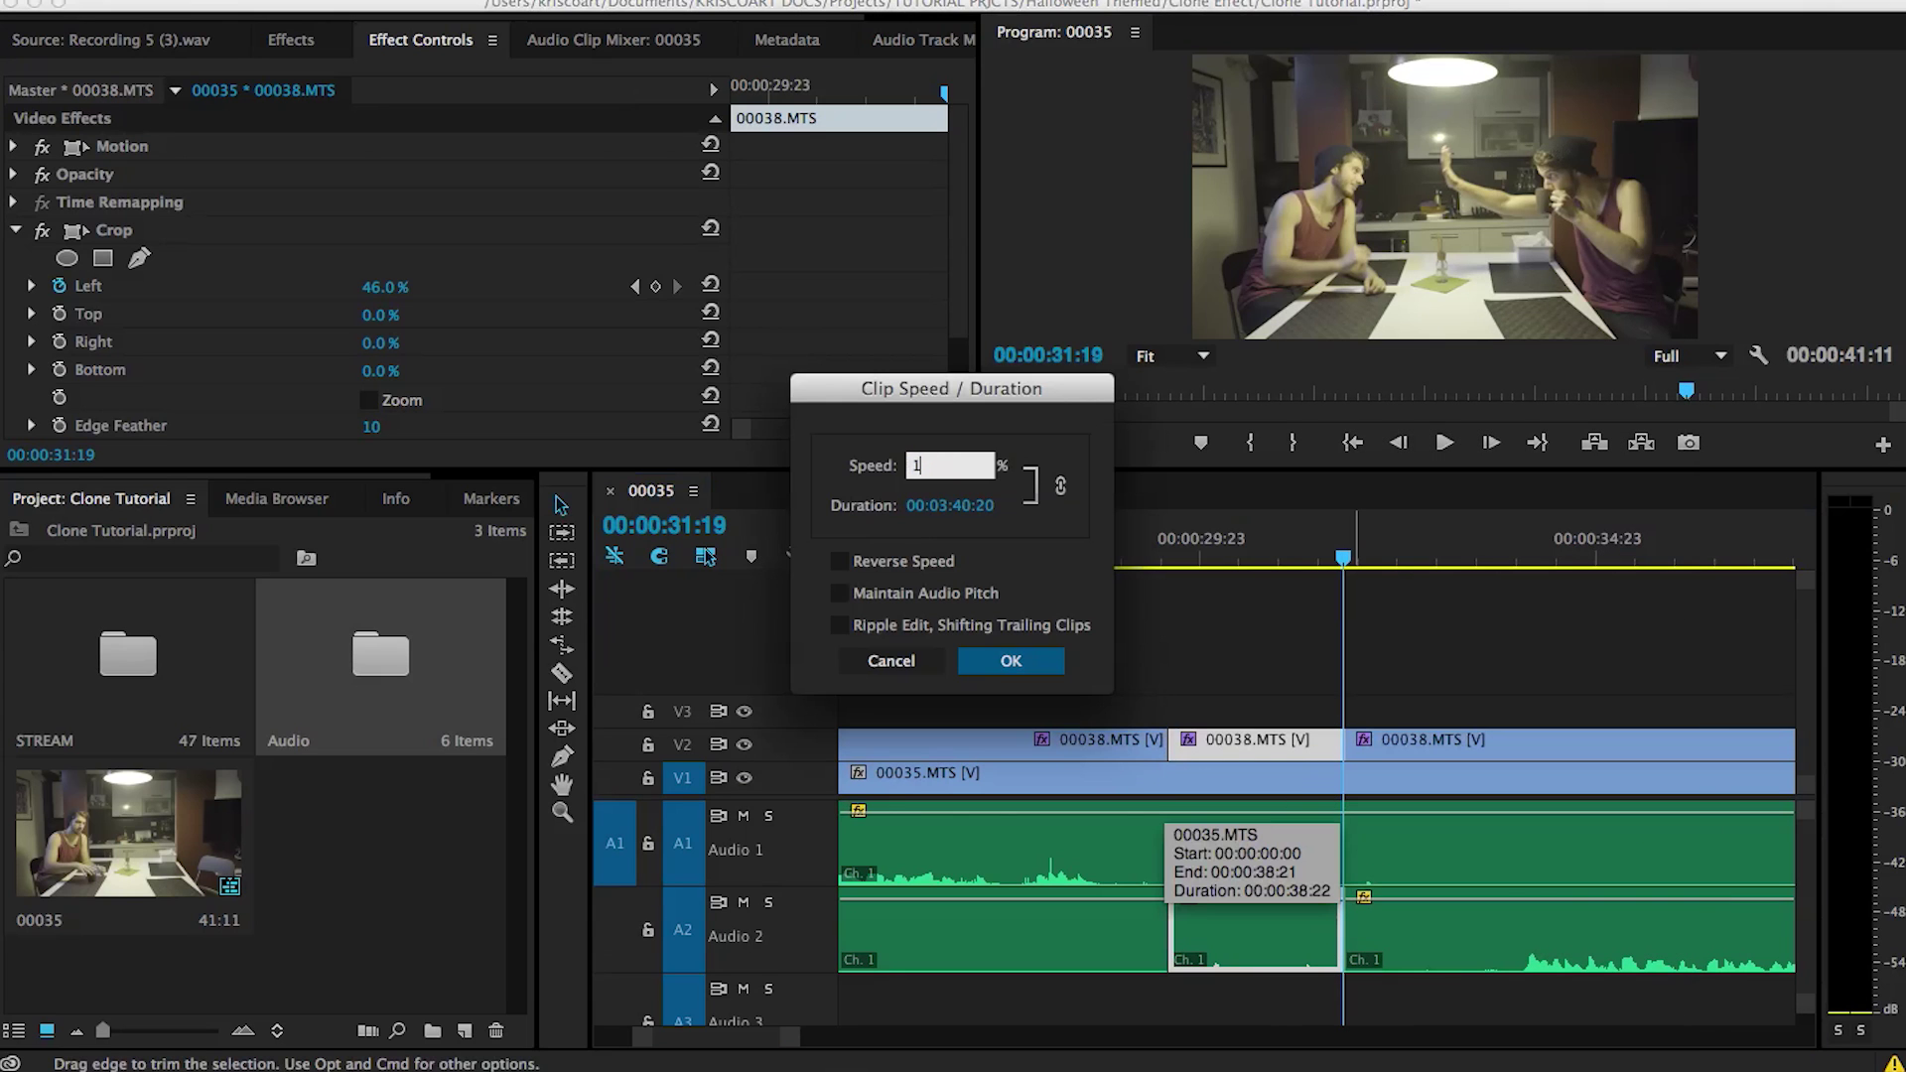
type("30")
key("Return")
left_click(1301, 562)
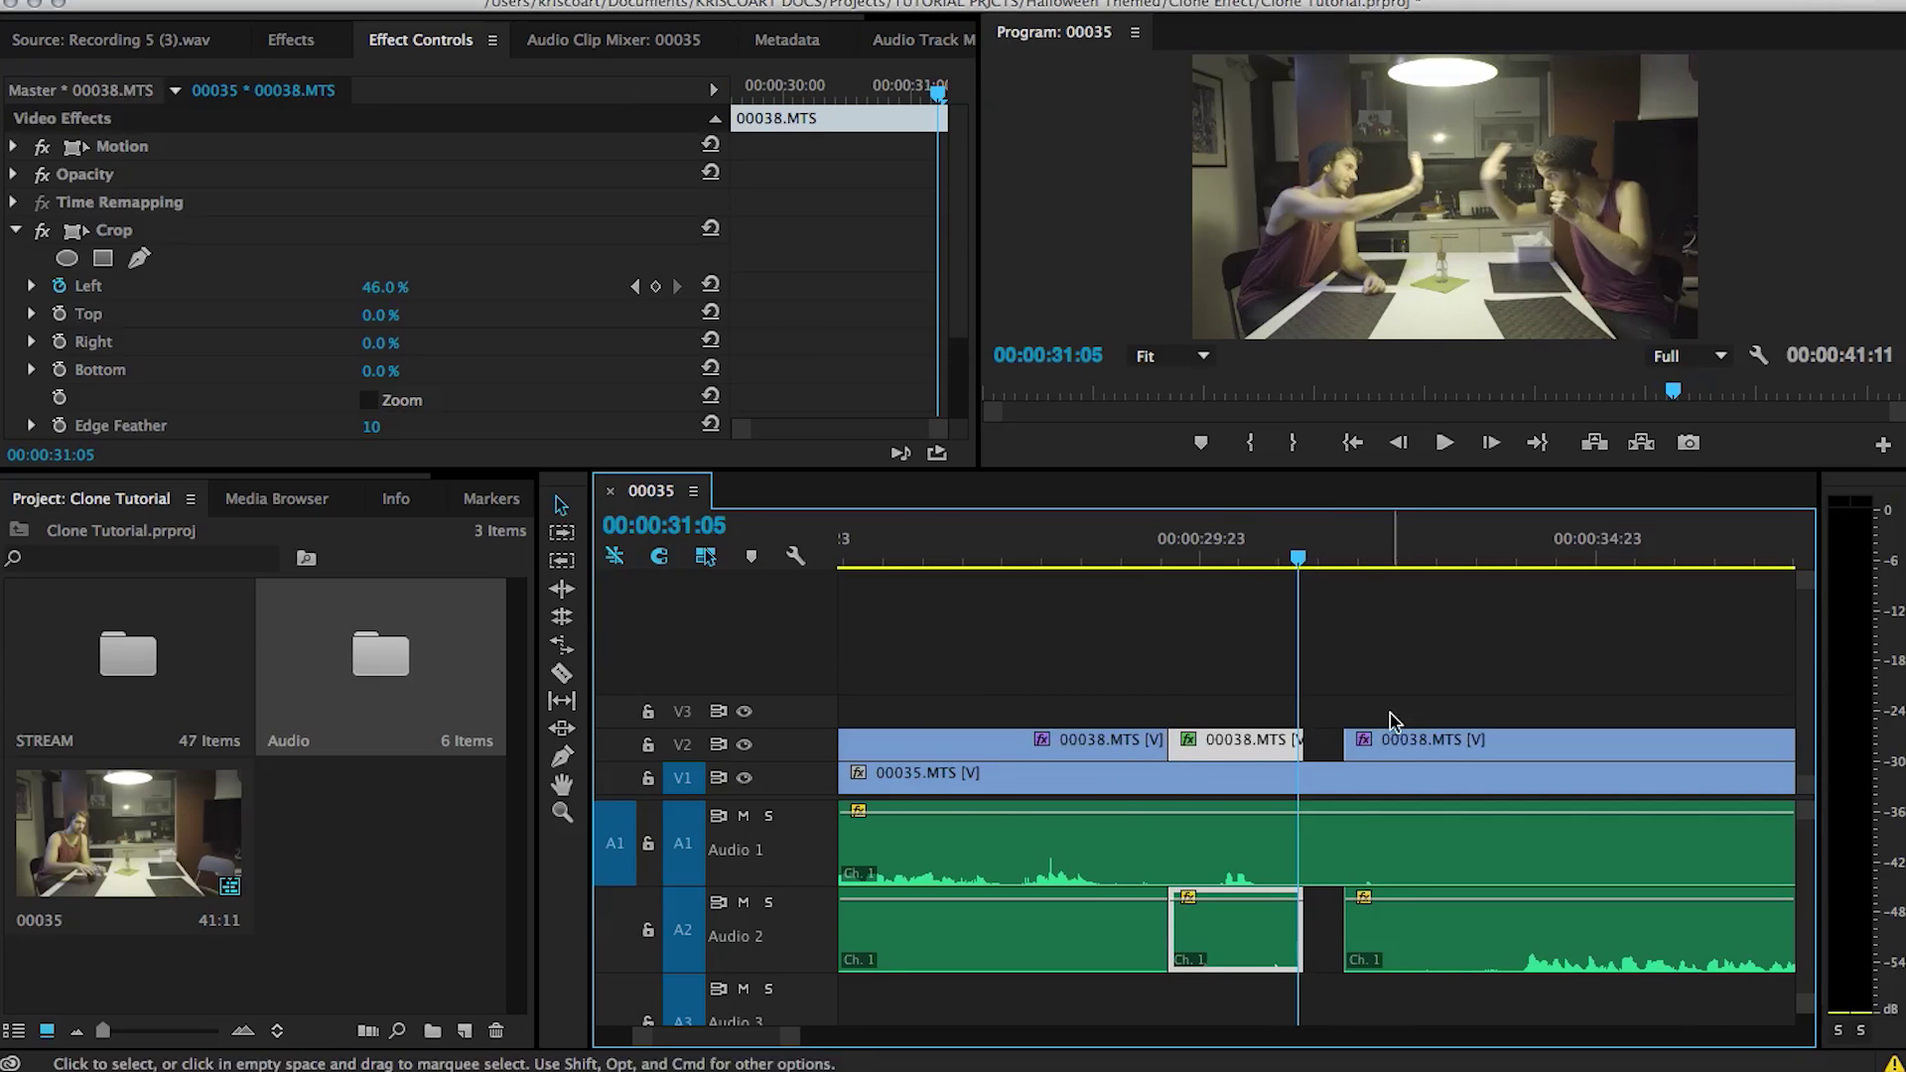
left_click_drag(1392, 737, 1363, 737)
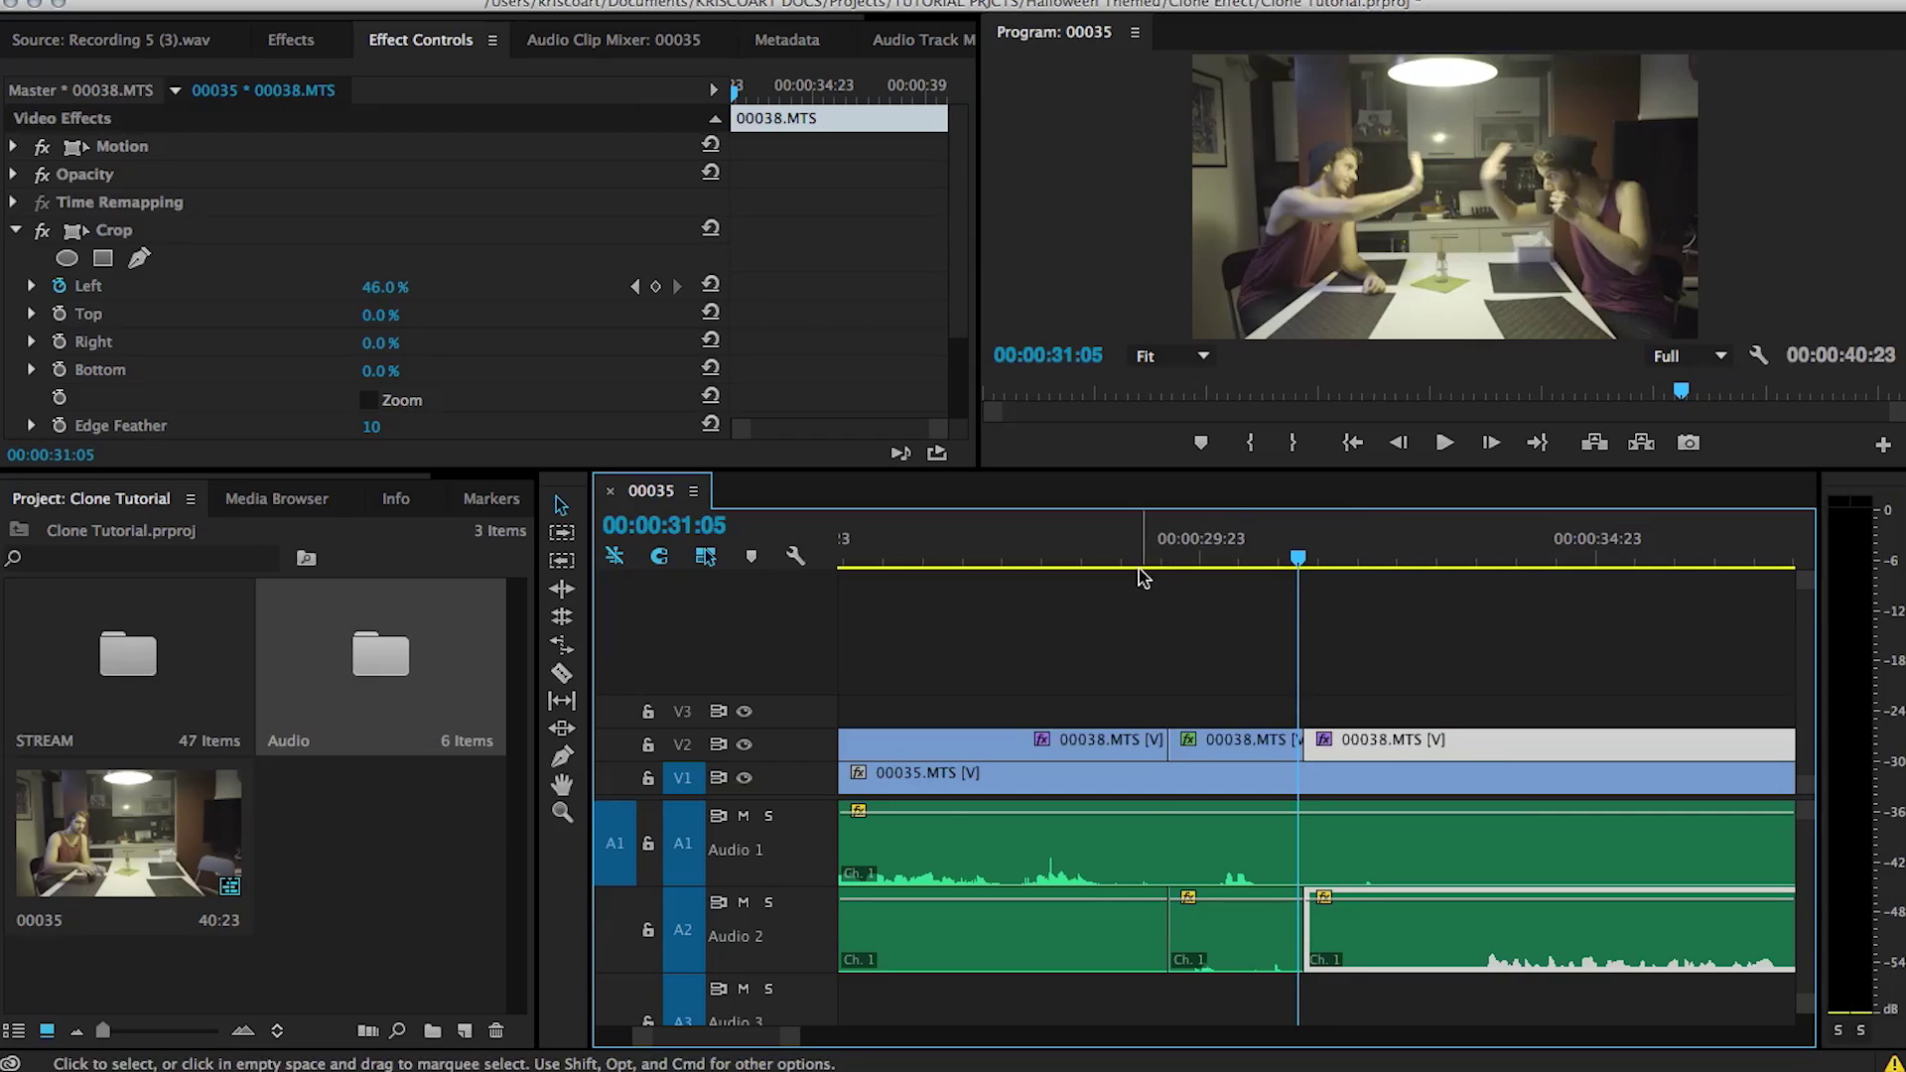
Trim two frames from the start of the last 00038.MTS segment on V2, keeping it directly after the 130% segment.
left_click_drag(1142, 571, 1308, 583)
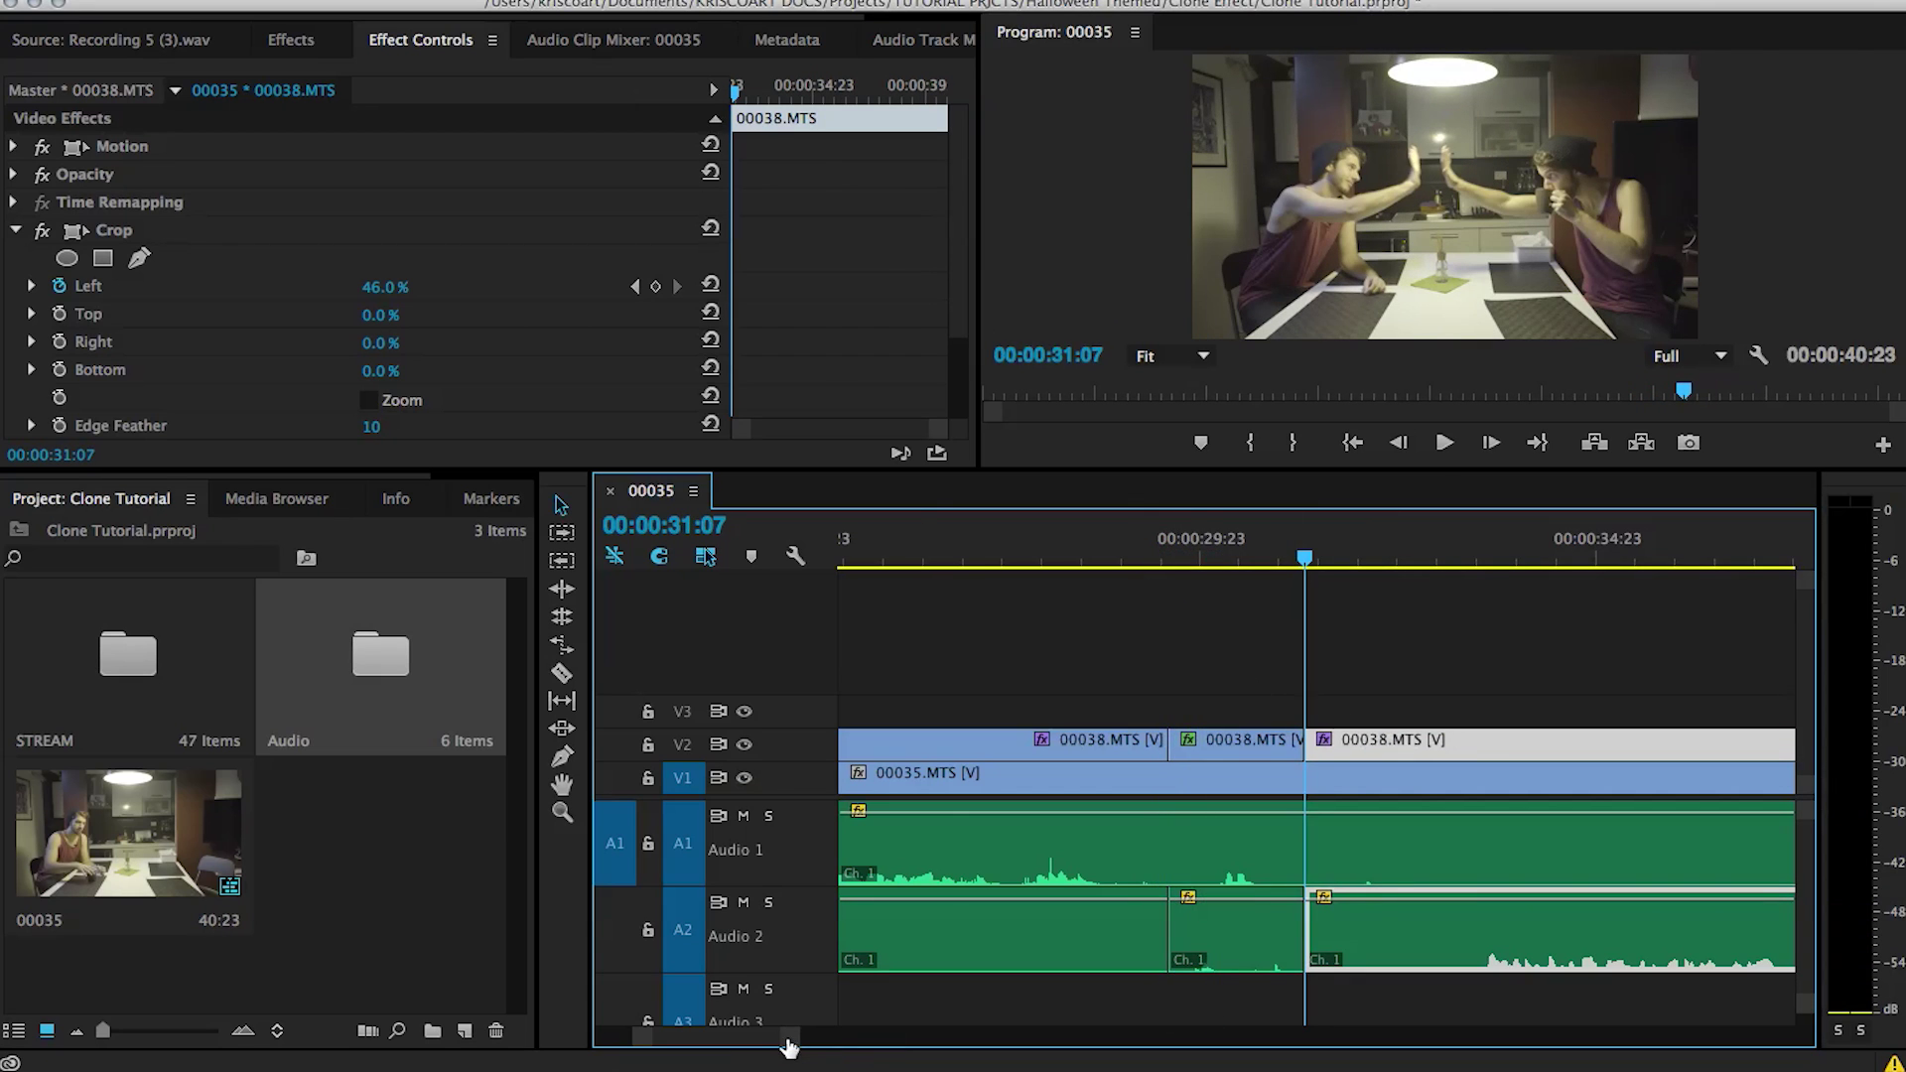
left_click_drag(789, 1039, 745, 1036)
scroll(1149, 625, "right", 3)
left_click_drag(948, 562, 1310, 588)
key("space")
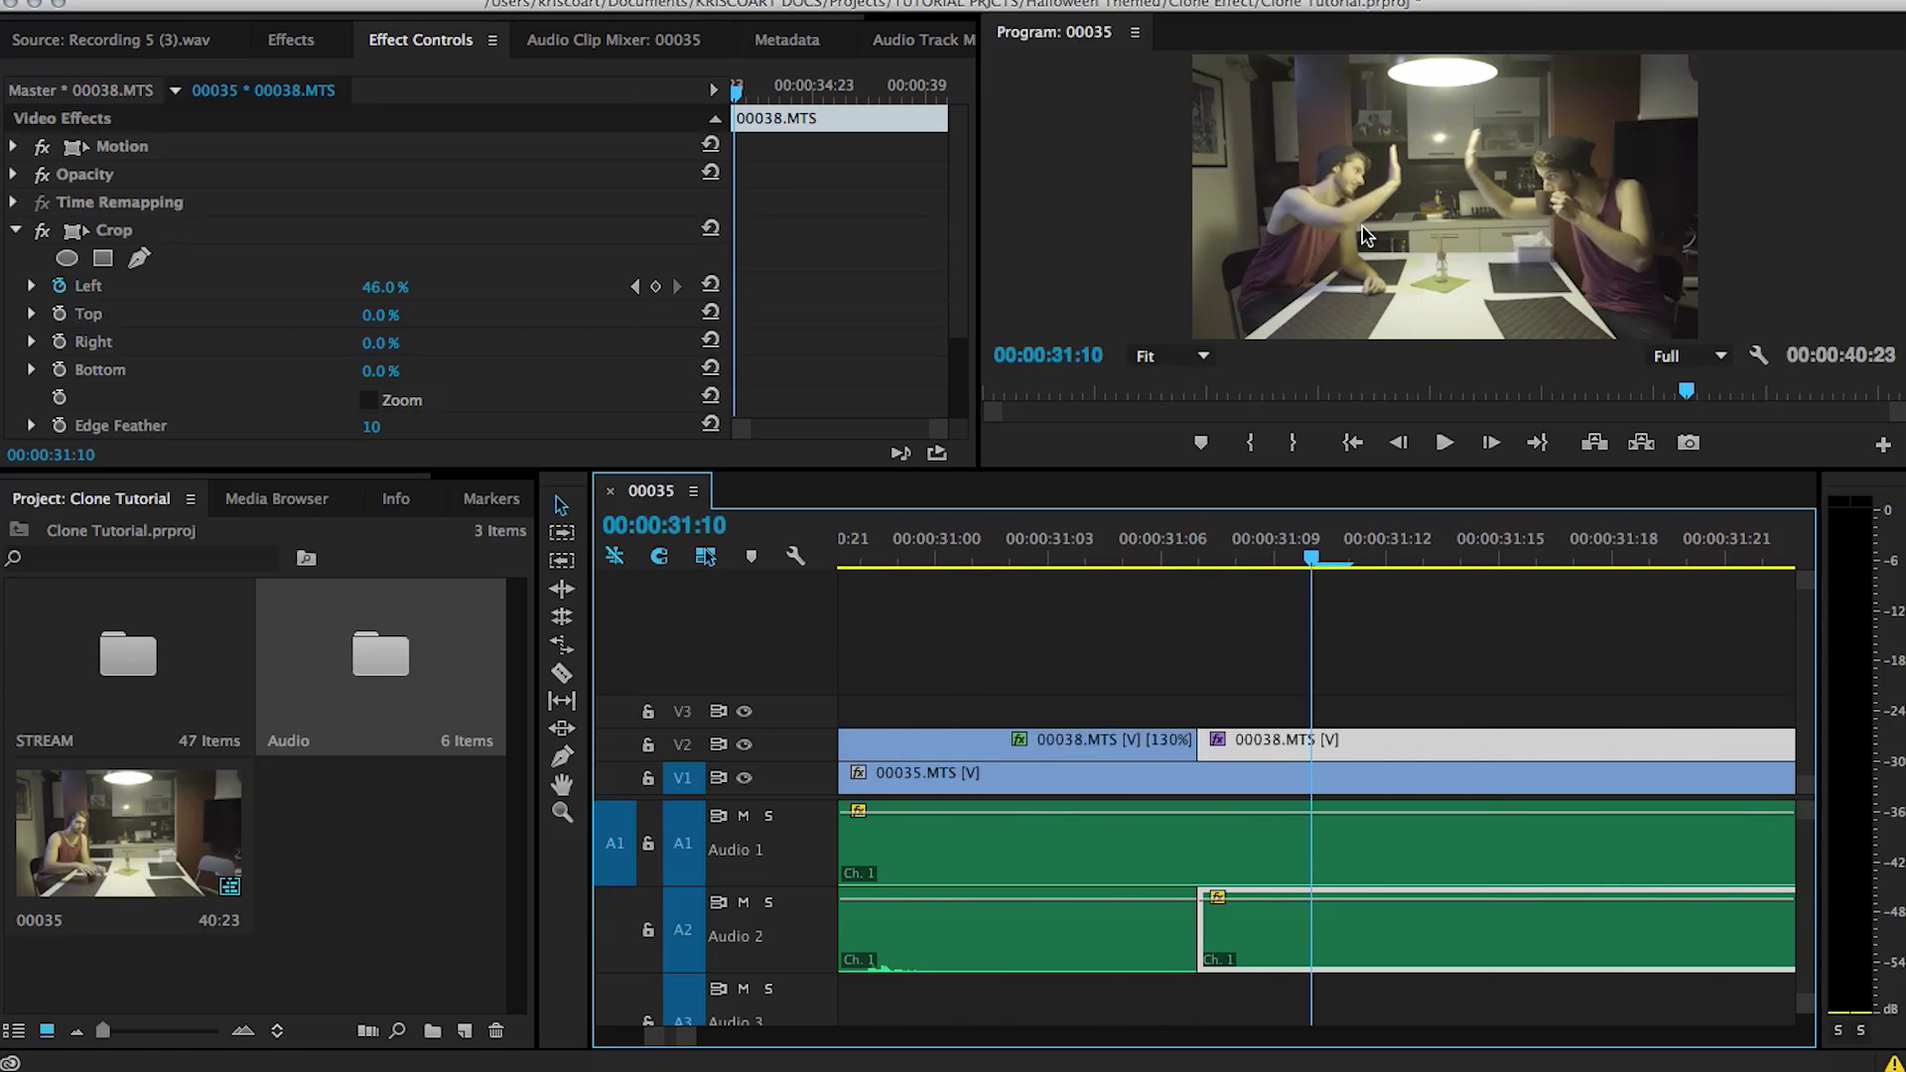
left_click_drag(1104, 564, 1194, 562)
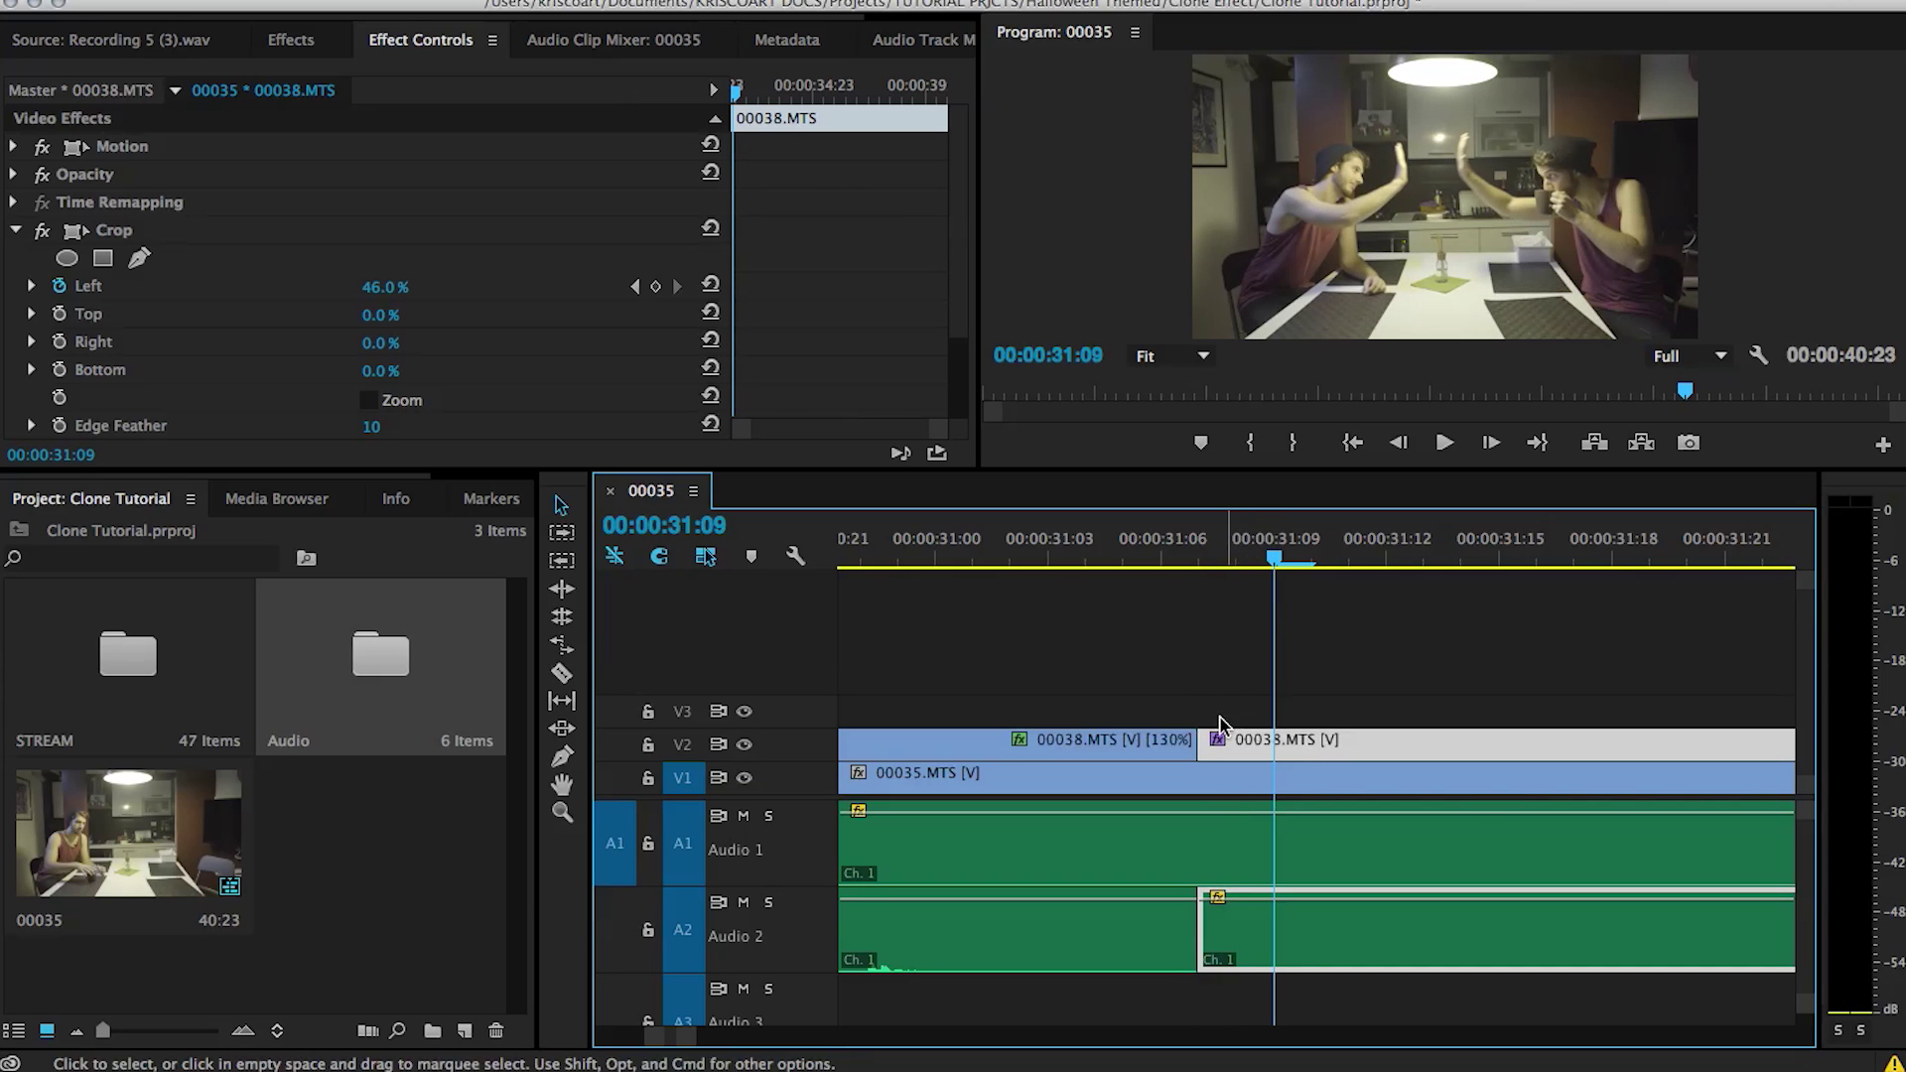
mouse_move(1210, 743)
left_mouse_down()
mouse_move(1274, 745)
mouse_move(1245, 749)
left_mouse_up()
Play back the high-five across the cut after the 130% segment to check the timing of the hands.
left_click(1065, 541)
key("space")
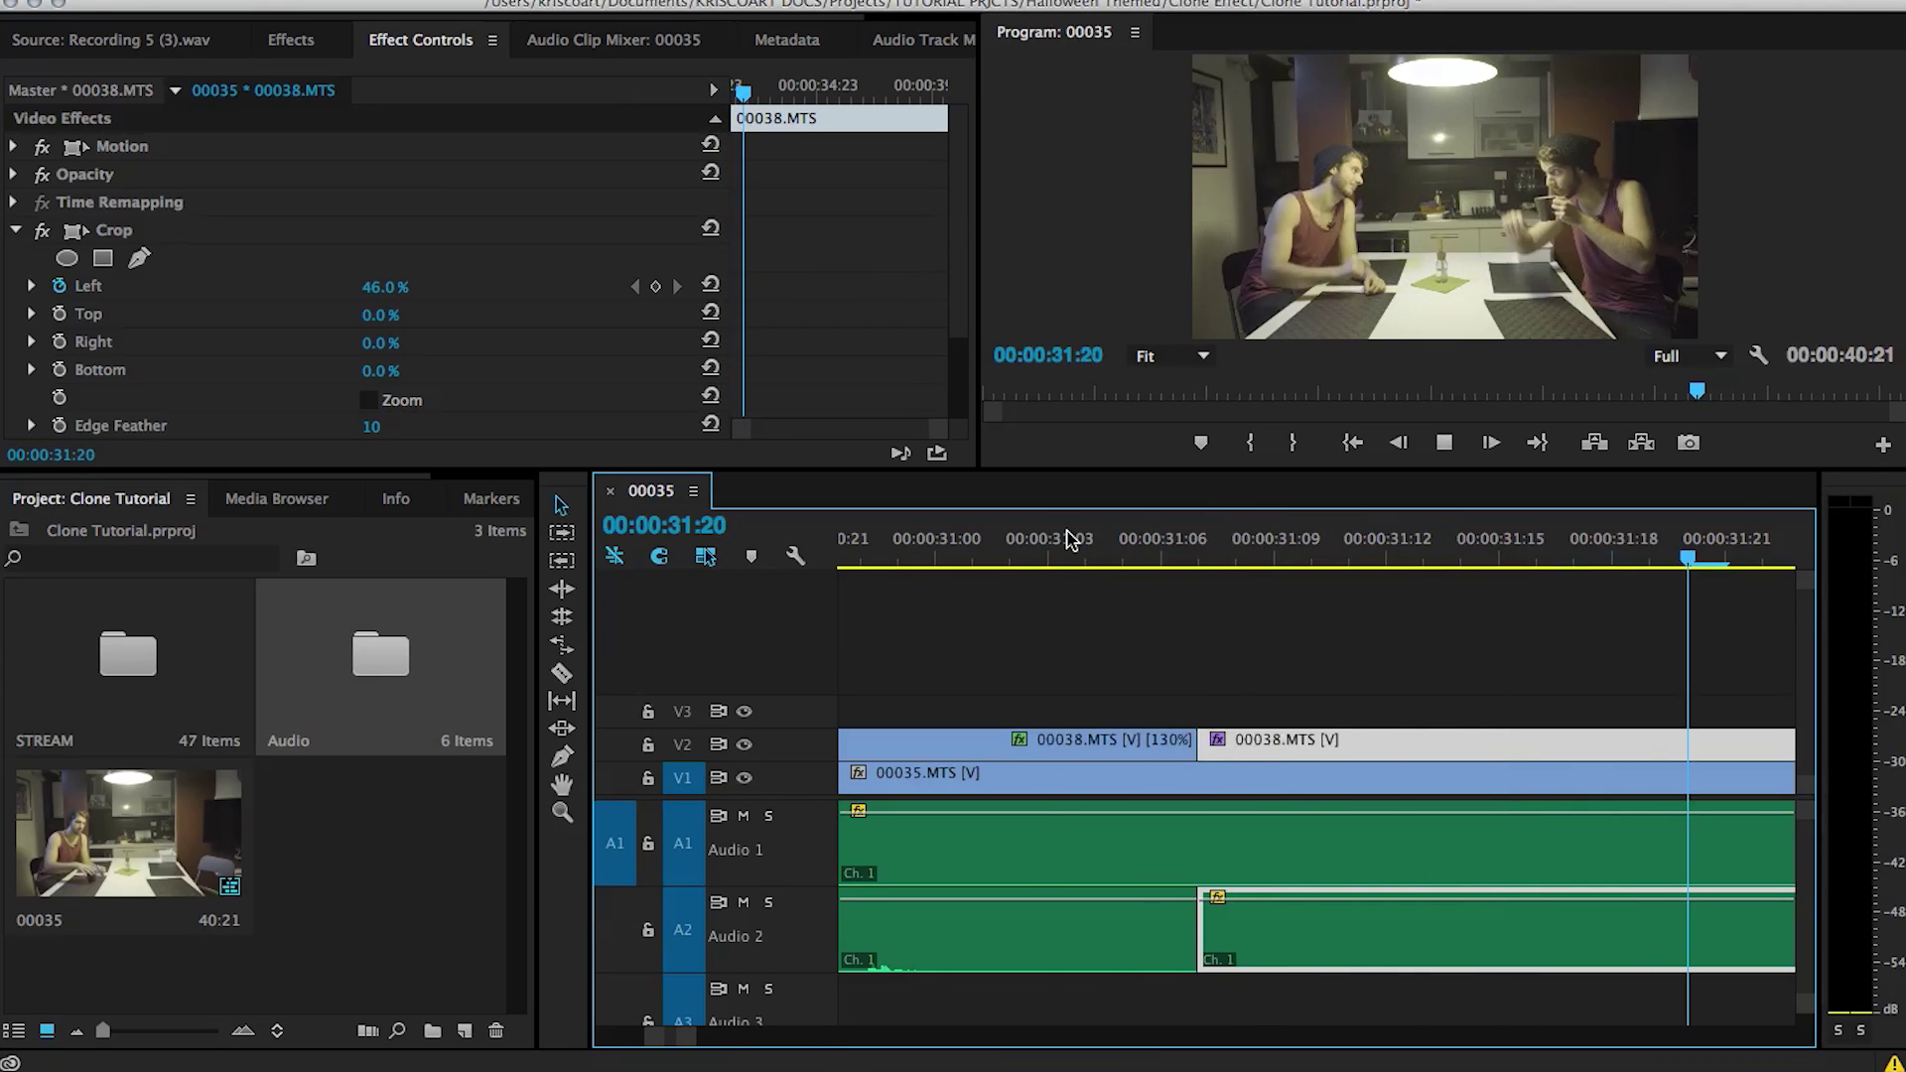
mouse_move(1054, 571)
left_mouse_down()
mouse_move(1247, 583)
mouse_move(1068, 581)
mouse_move(1259, 564)
mouse_move(1091, 568)
left_mouse_up()
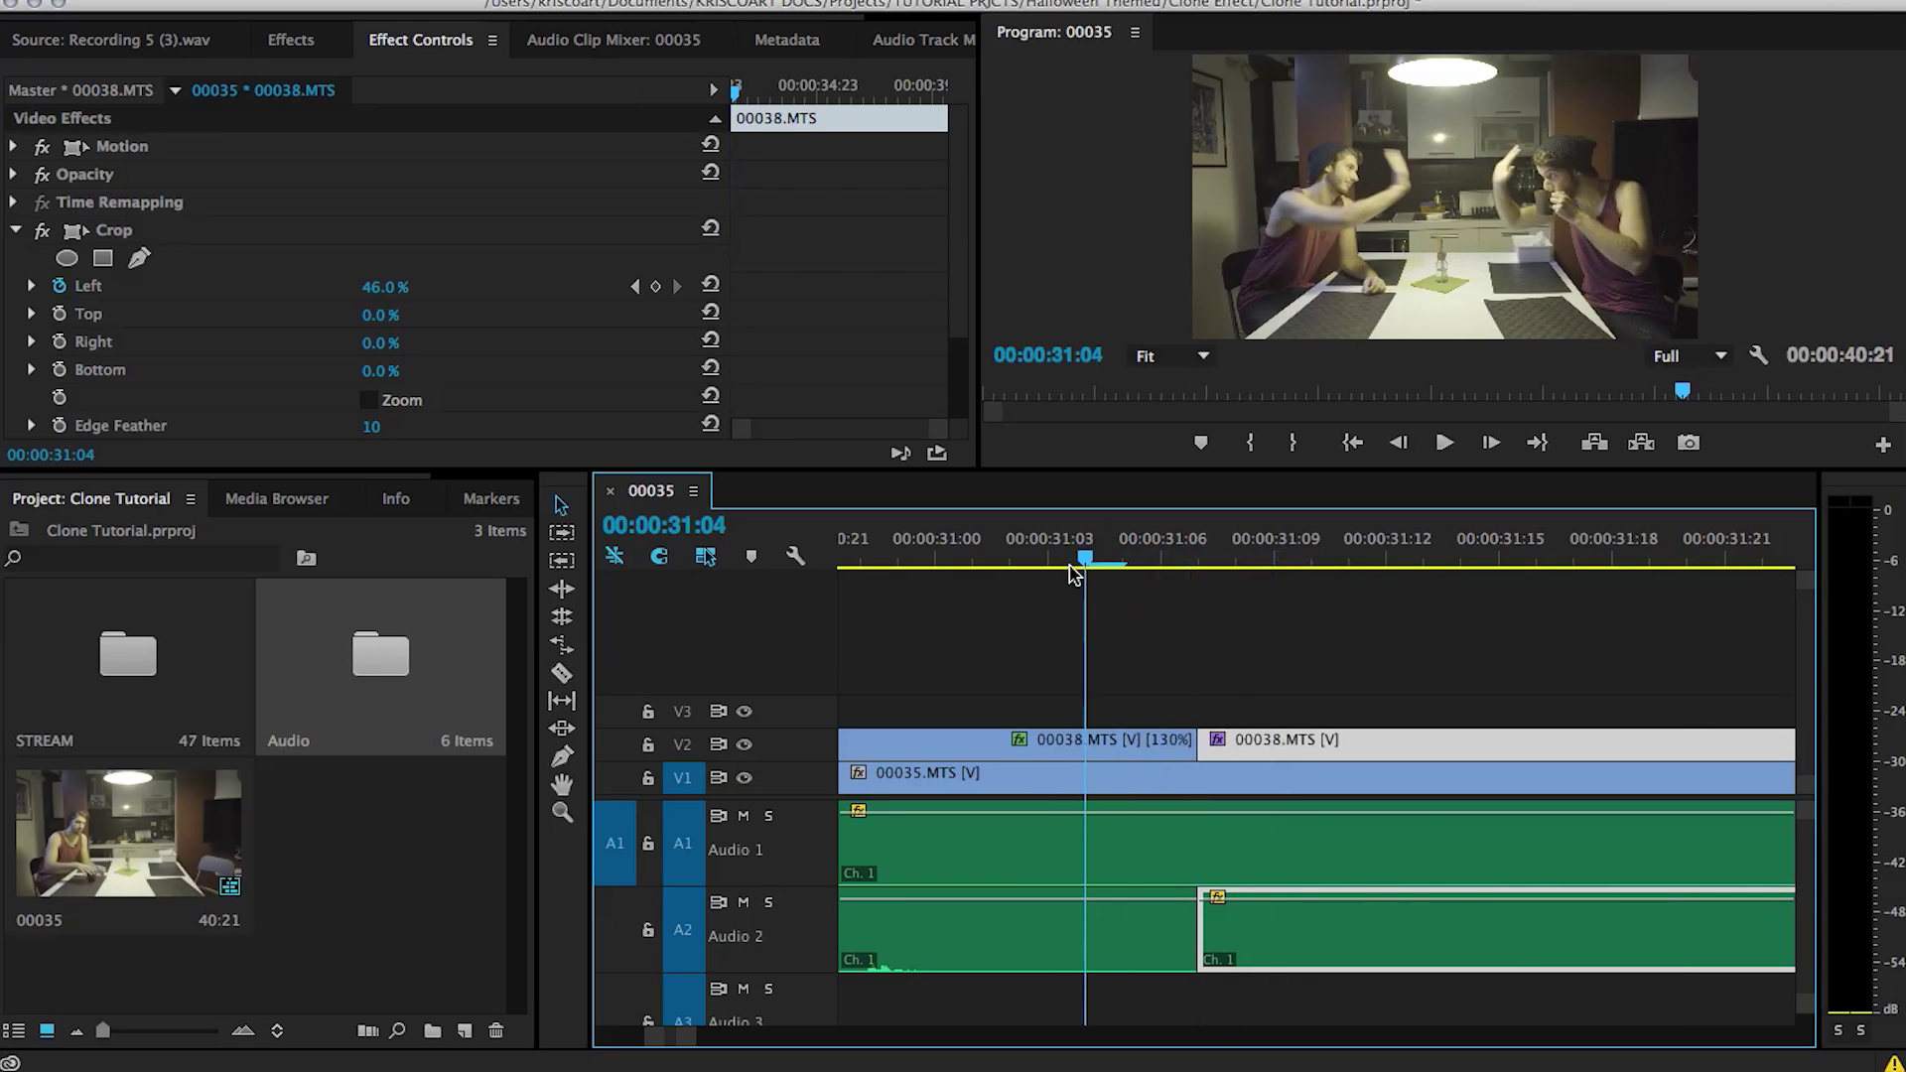
key("space")
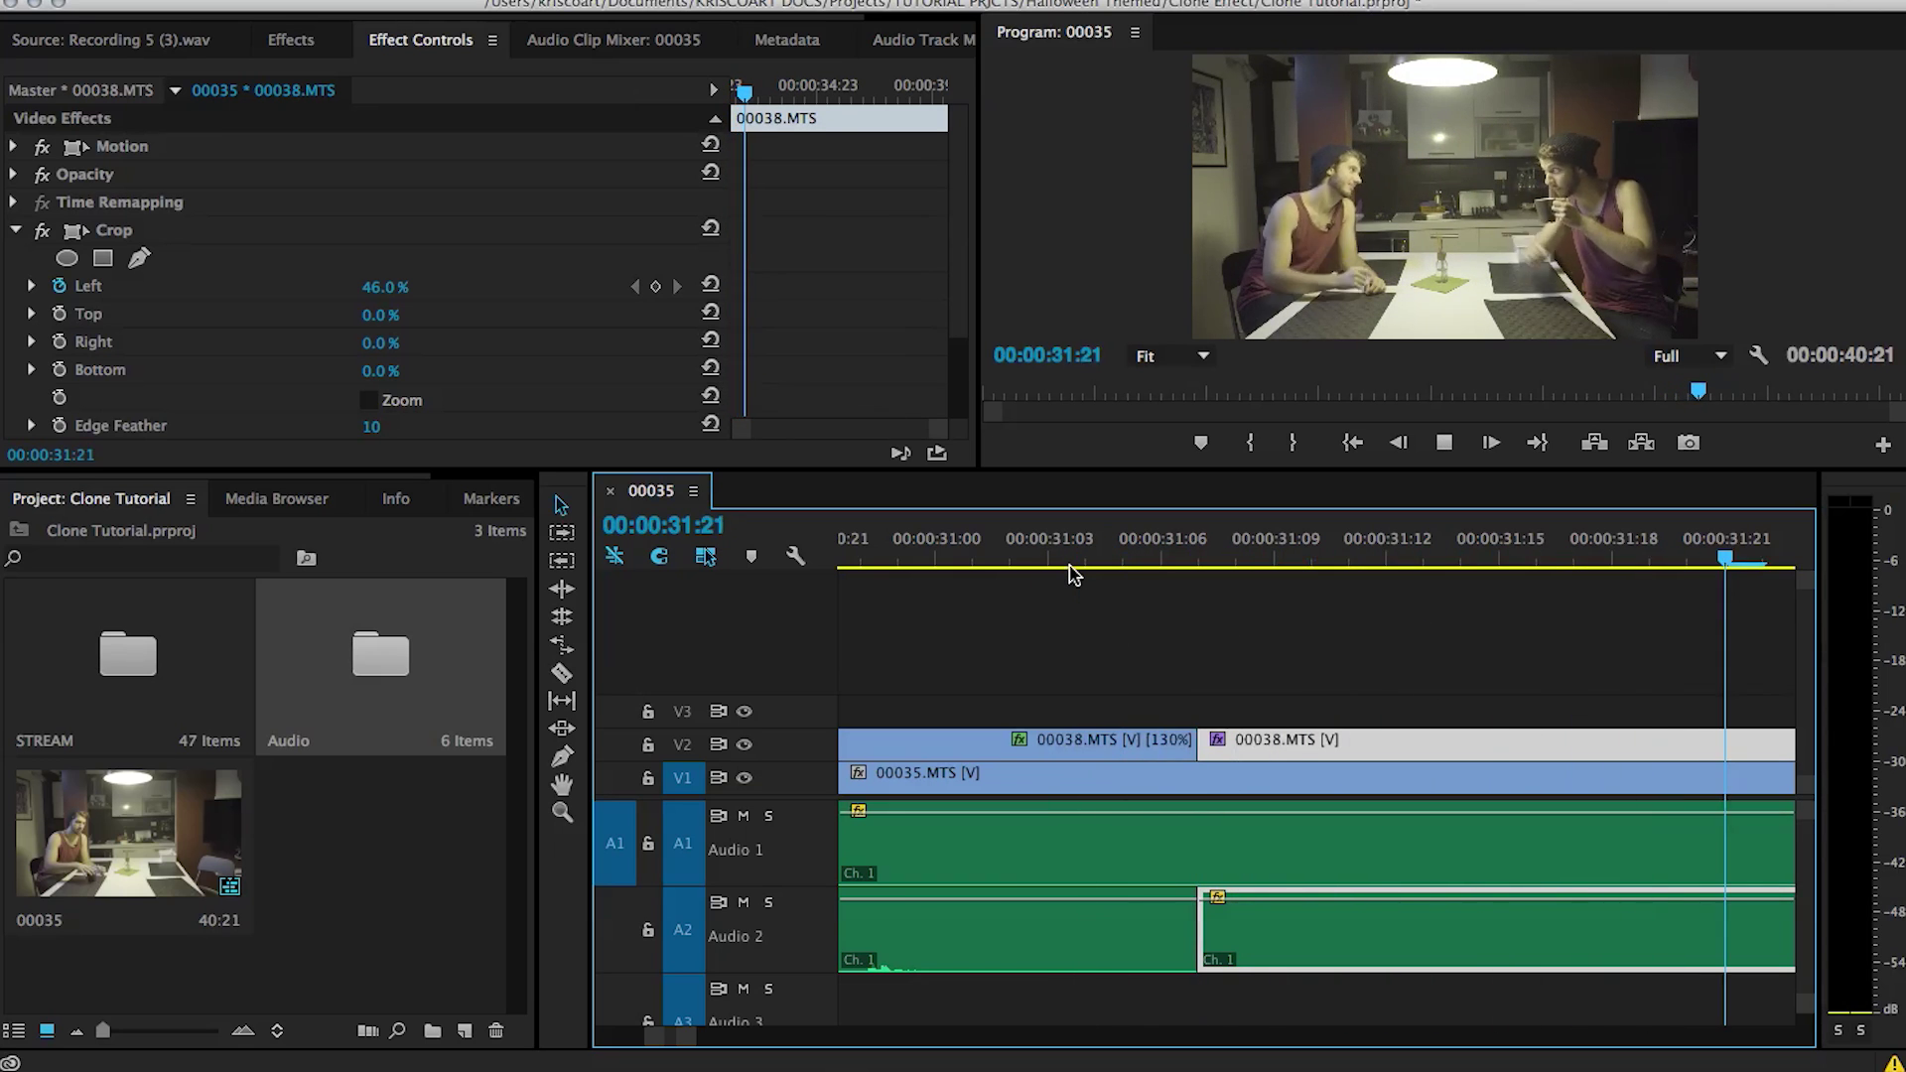